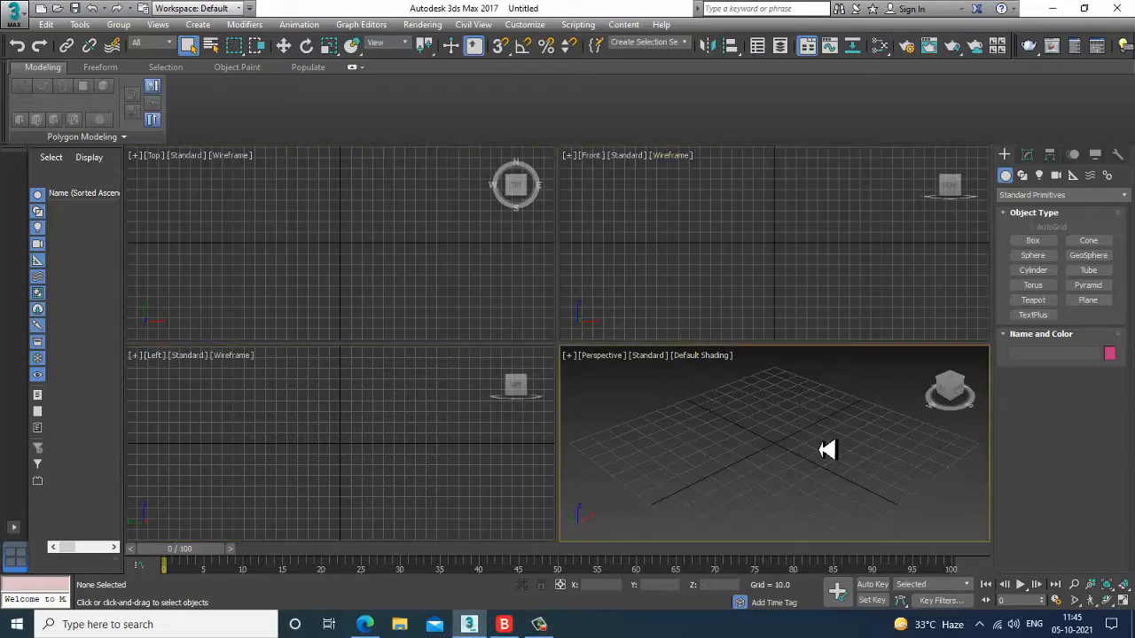
# Open the reference image futuristic-office-furniture-3d-model-max-fbx.png in an image viewer and position its window for reference while modelling.
pyautogui.click(423, 24)
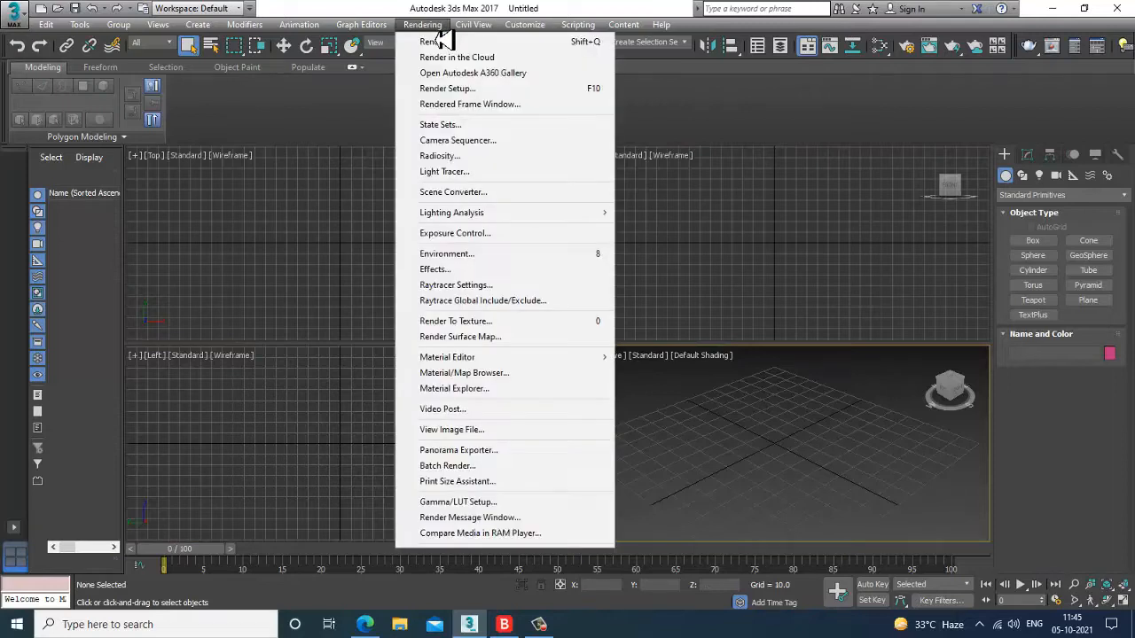
pyautogui.click(470, 430)
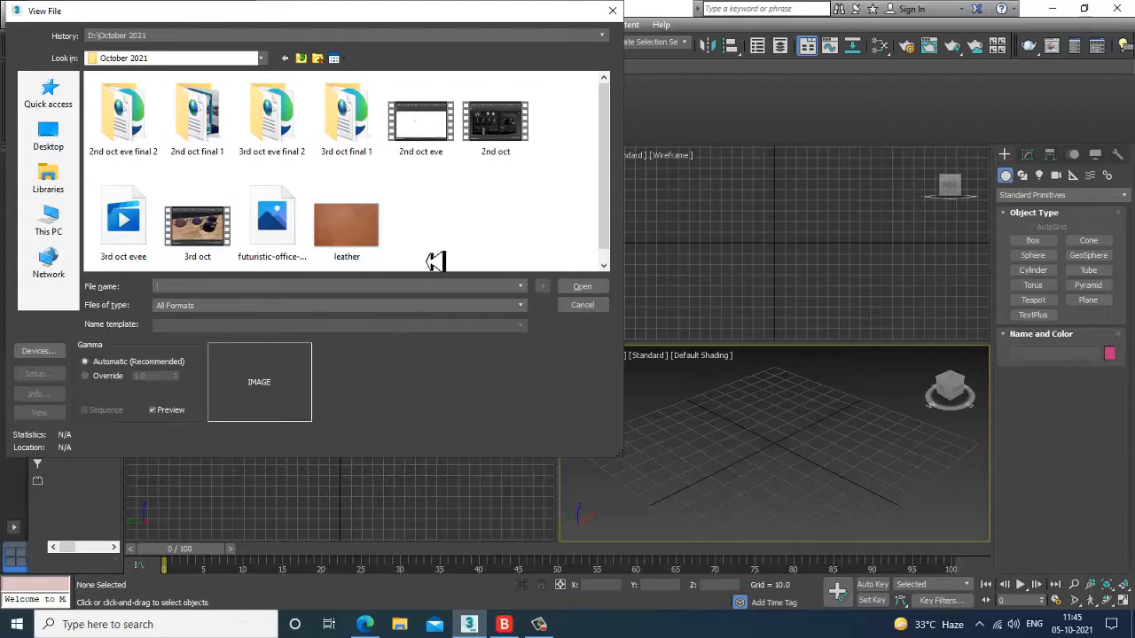
pyautogui.doubleClick(295, 233)
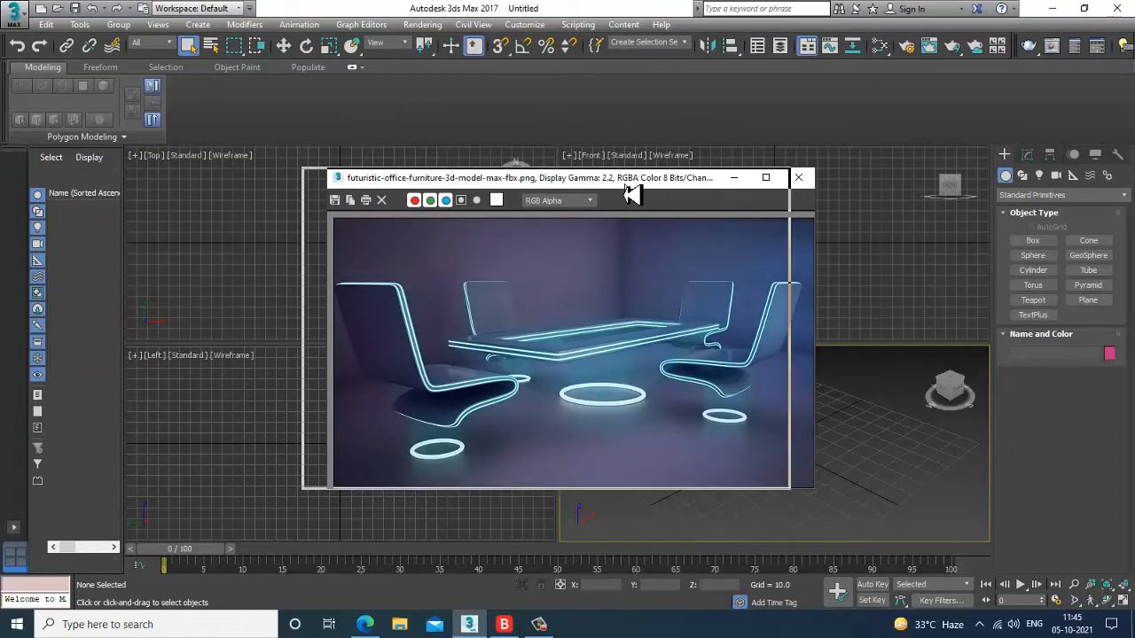
pyautogui.moveTo(657, 184); pyautogui.dragTo(301, 17)
pyautogui.doubleClick(321, 12)
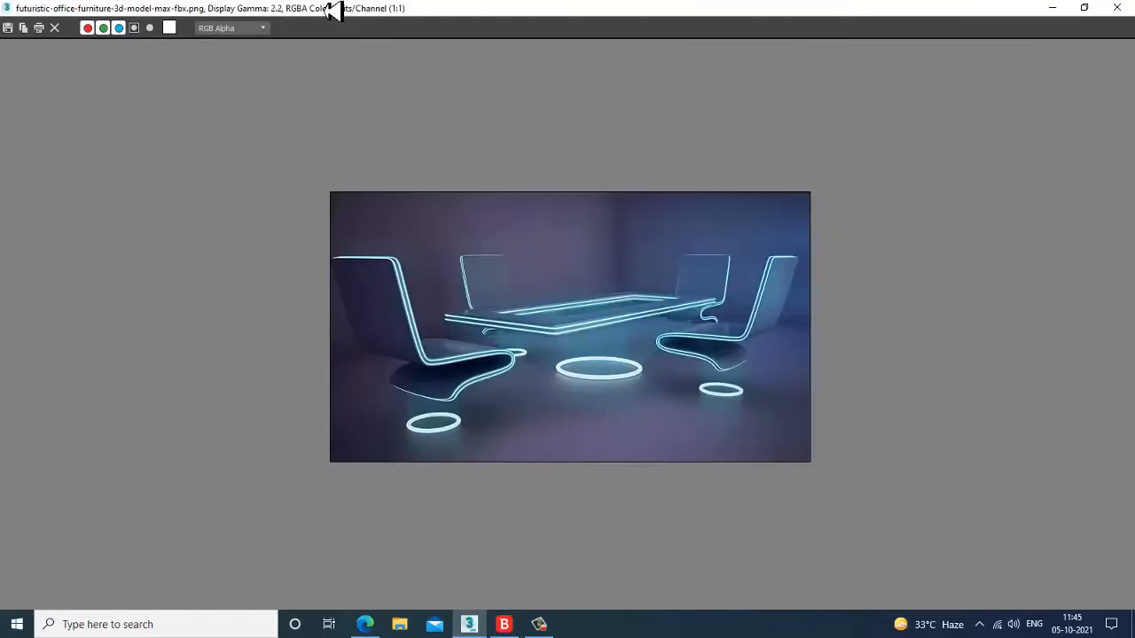
pyautogui.click(1084, 8)
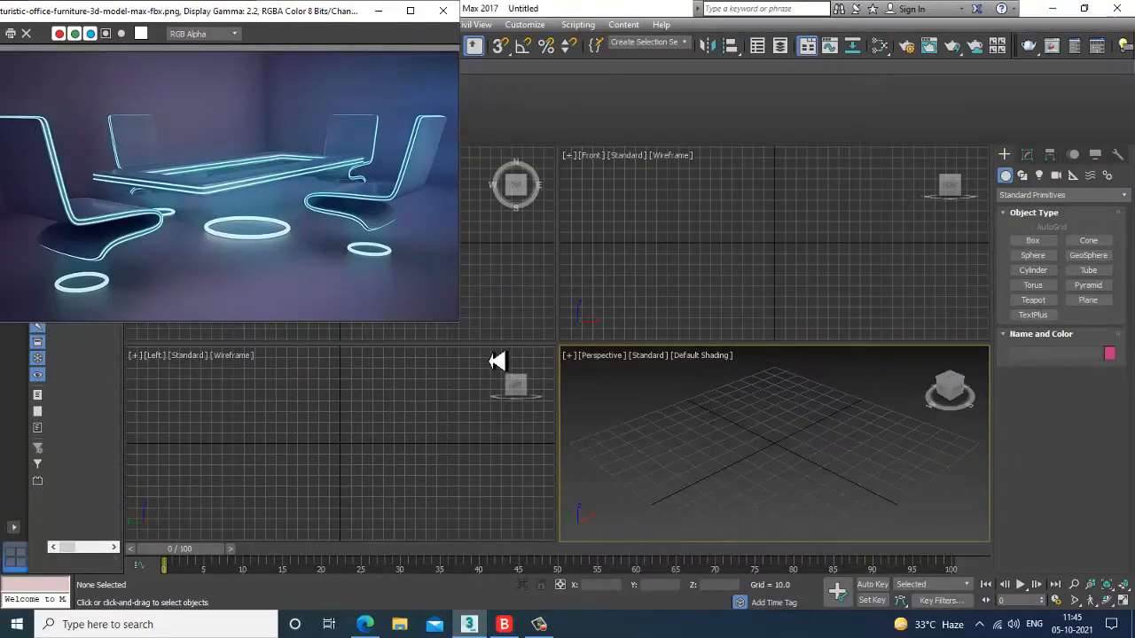
# Create a ground plane about 295 by 326 units in the Perspective view, covering the home grid.
pyautogui.click(724, 443)
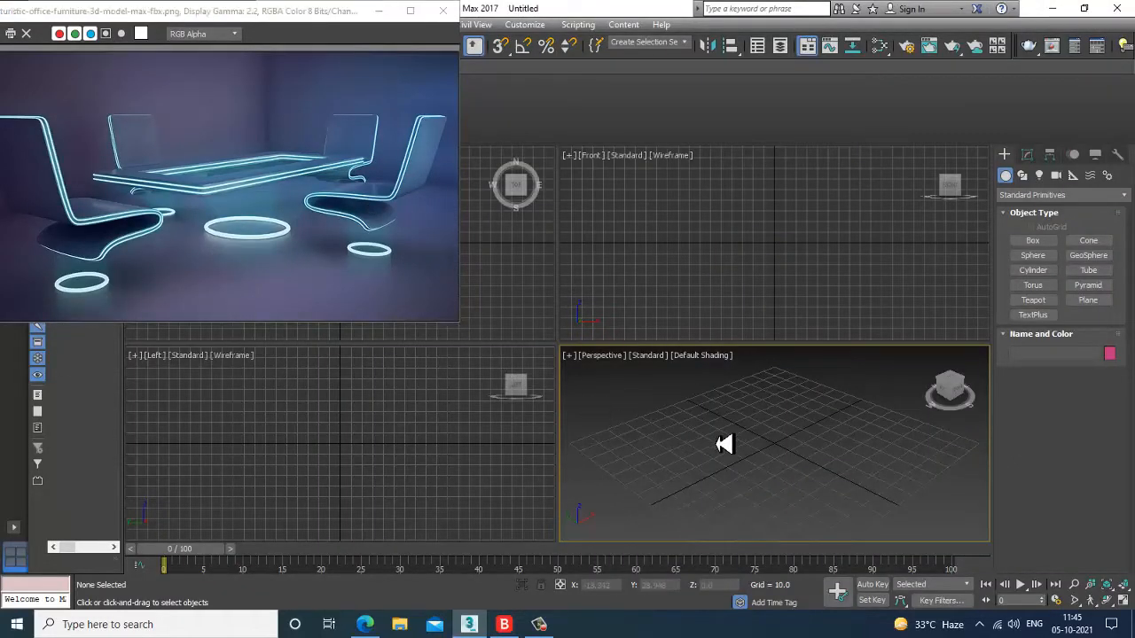
pyautogui.click(1089, 301)
pyautogui.hotkey('alt', 'w')
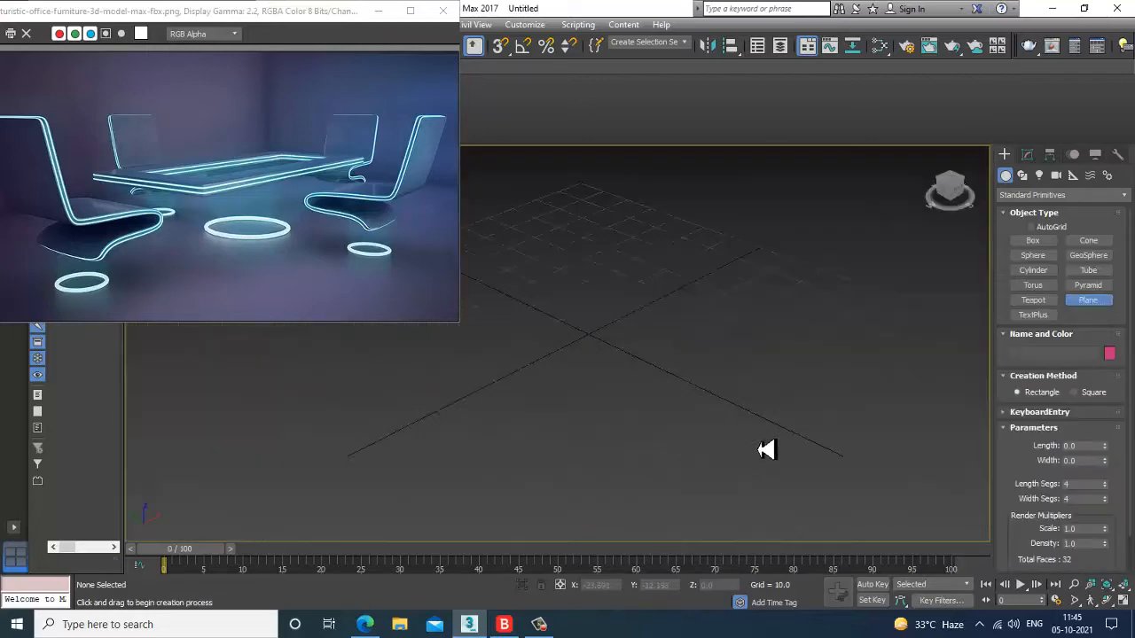
pyautogui.scroll(-4, 760, 434)
pyautogui.moveTo(688, 278); pyautogui.dragTo(731, 632)
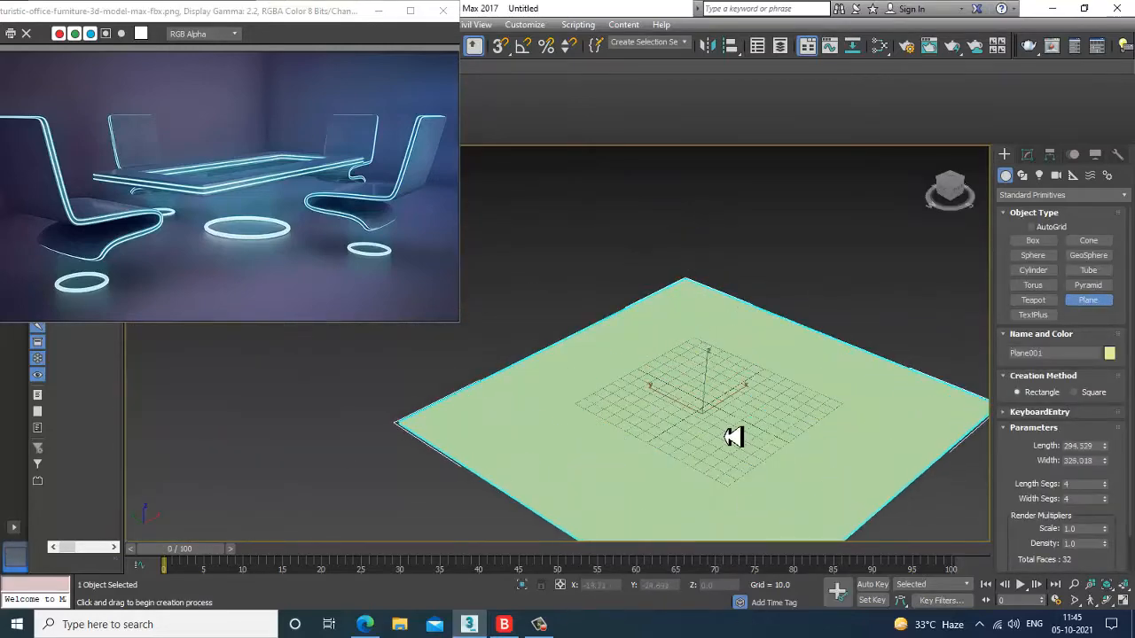
pyautogui.rightClick(728, 436)
# Start a chair side-profile line in the Front view with a slanted backrest about 48 units long and a horizontal seat about 50 units long.
pyautogui.hotkey('alt', 'w')
pyautogui.moveTo(756, 210); pyautogui.dragTo(788, 250, button='middle')
pyautogui.hotkey('alt', 'w')
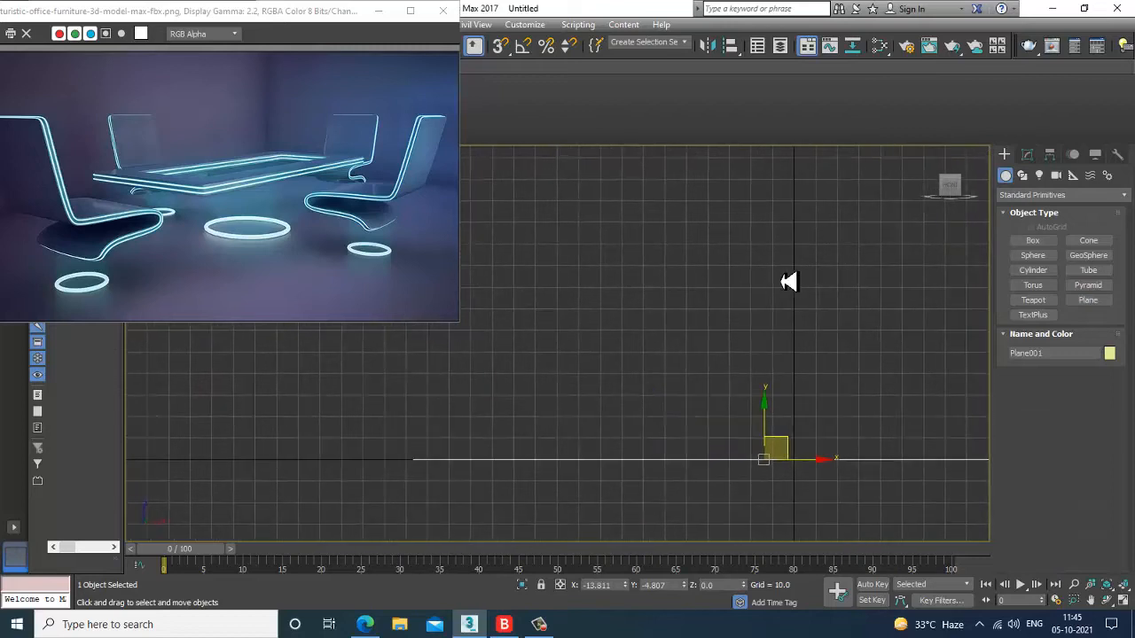
pyautogui.moveTo(652, 271); pyautogui.dragTo(775, 316, button='middle')
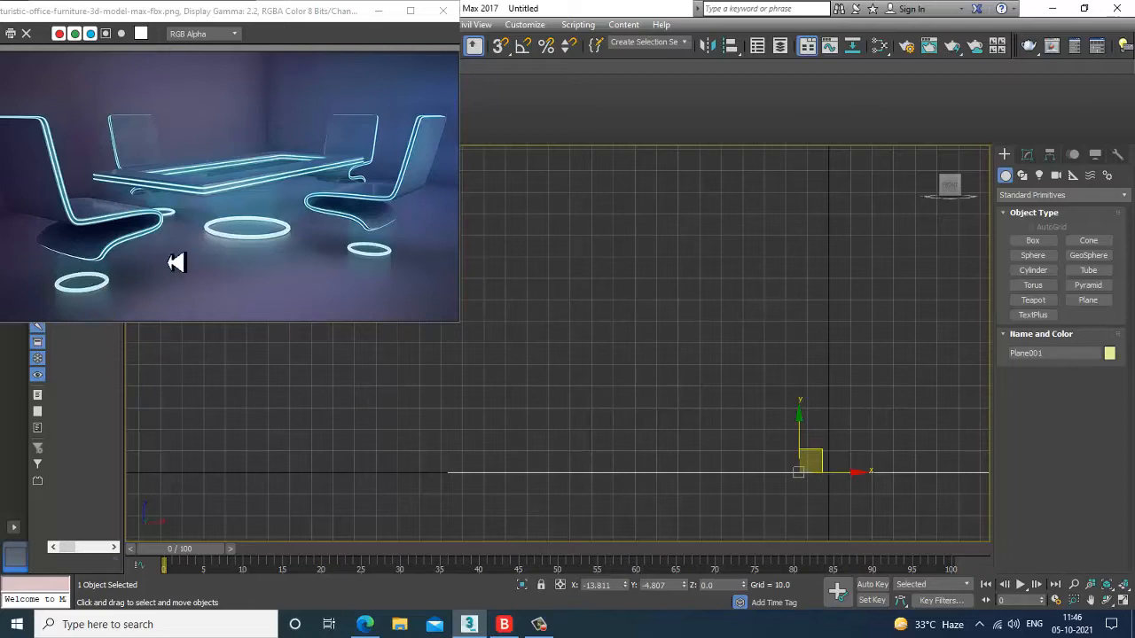
pyautogui.click(1023, 175)
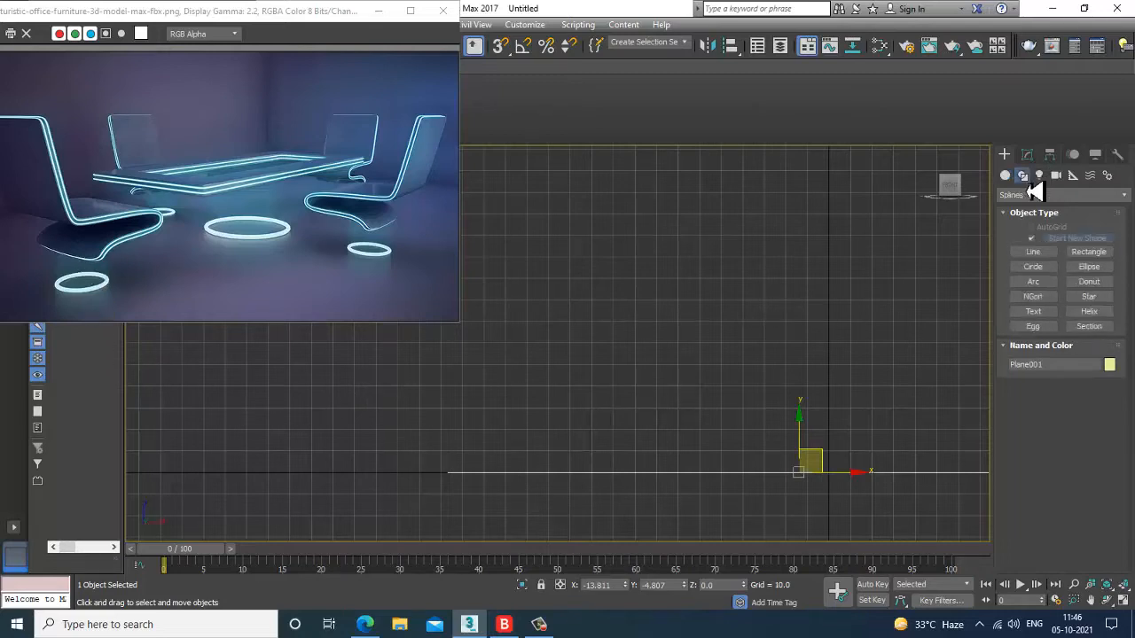
pyautogui.click(1045, 254)
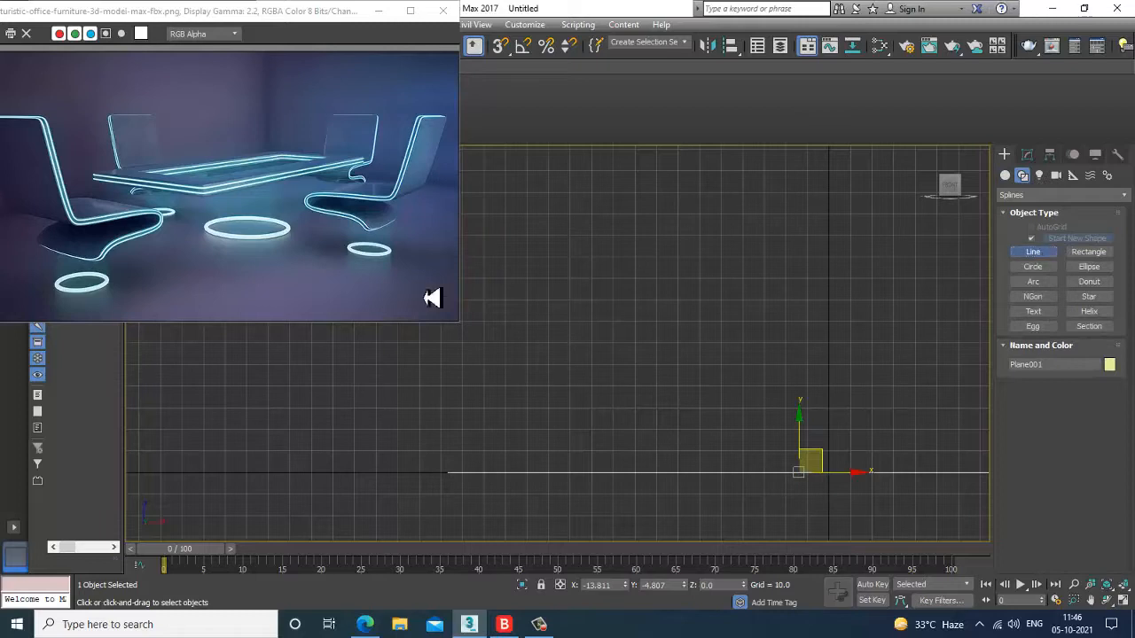
pyautogui.click(569, 258)
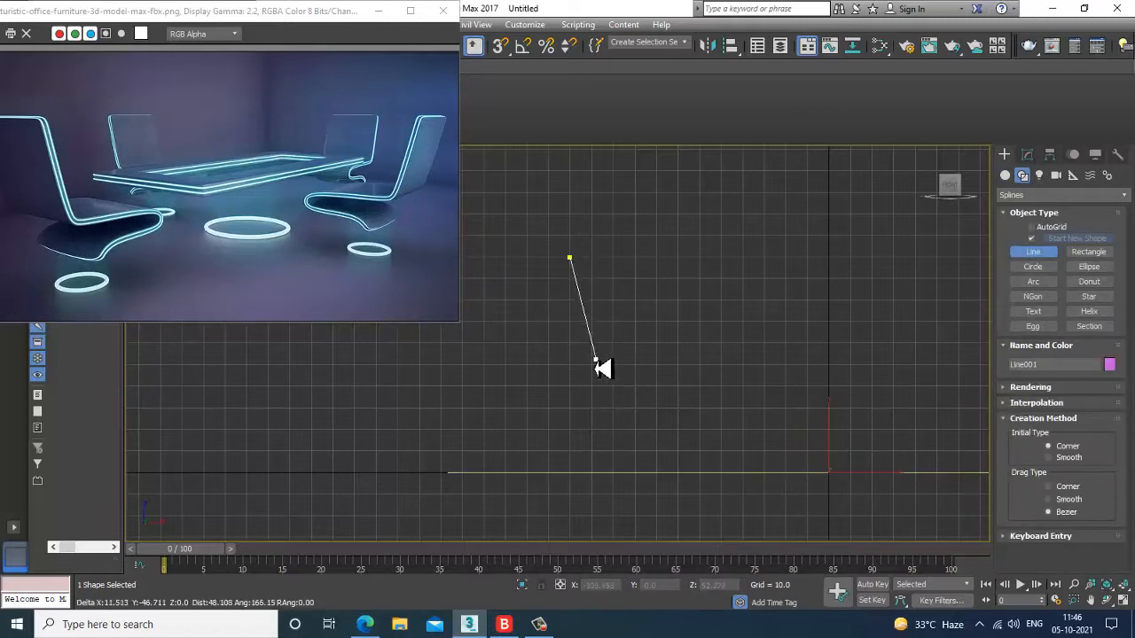
pyautogui.click(591, 361)
pyautogui.rightClick(655, 373)
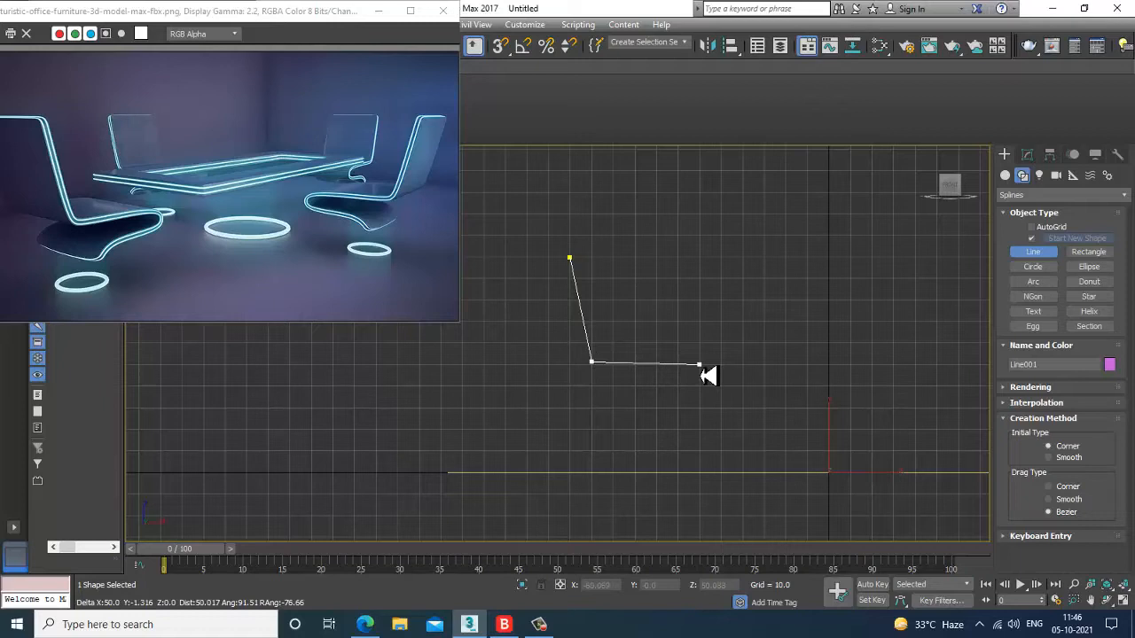
pyautogui.click(697, 361)
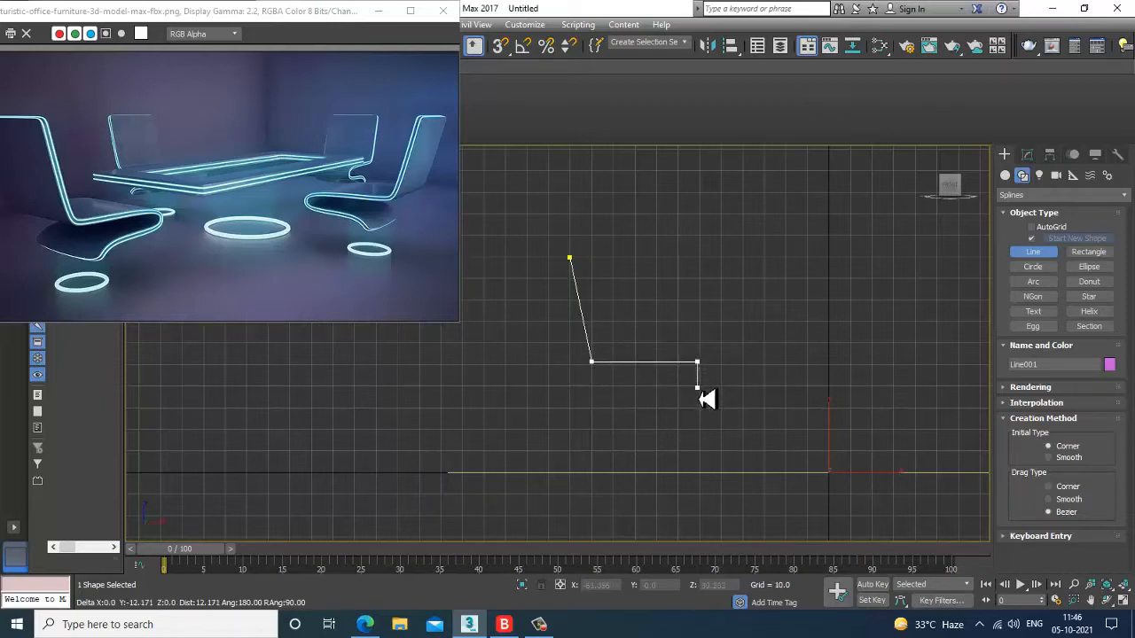
# Continue the profile with a vertical drop of about 12 units, an underside running back and a short angled foot, and finish the line.
pyautogui.click(697, 387)
pyautogui.click(607, 397)
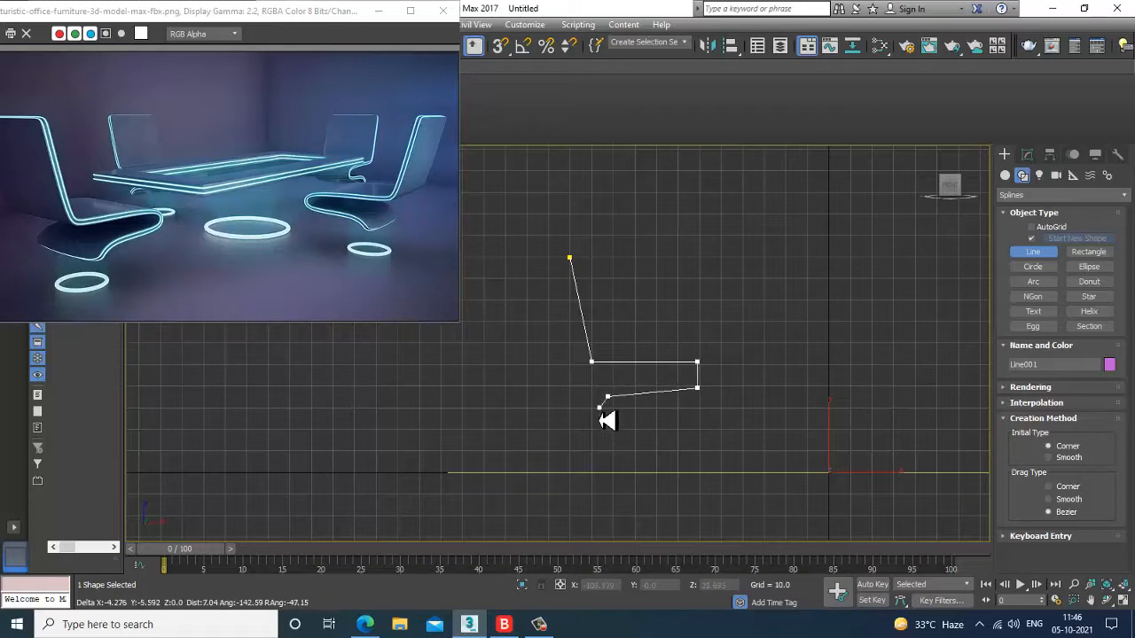
pyautogui.click(595, 413)
pyautogui.rightClick(595, 413)
pyautogui.rightClick(596, 413)
# Move the backrest's top vertex up and outward to lengthen the chair's backrest.
pyautogui.moveTo(616, 358); pyautogui.dragTo(634, 352, button='middle')
pyautogui.scroll(2, 634, 358)
pyautogui.press('1')
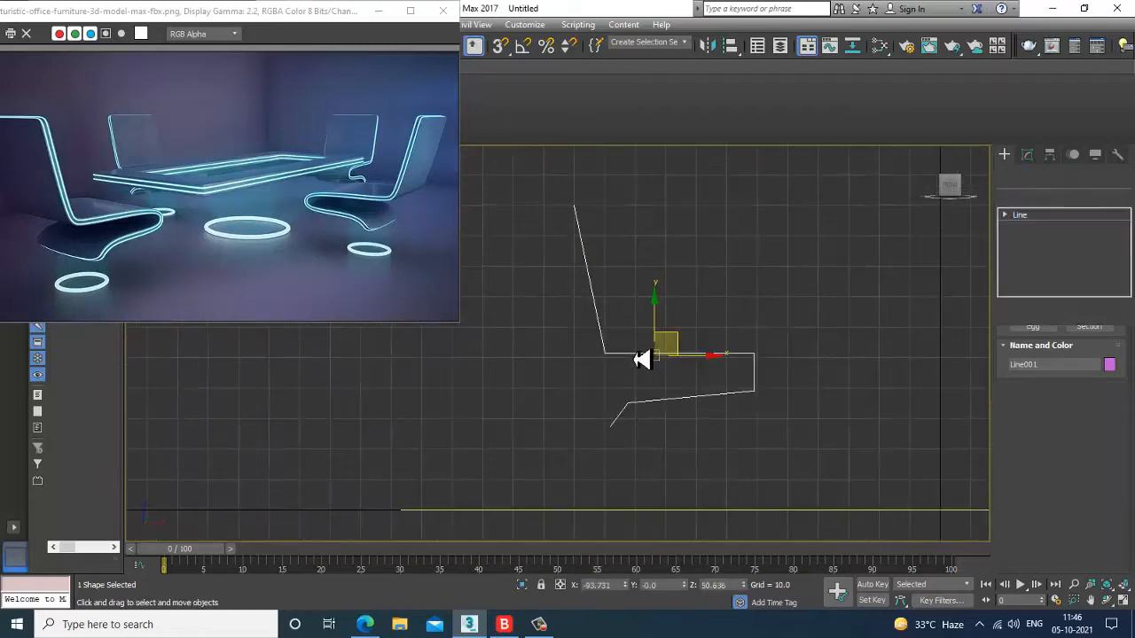
pyautogui.moveTo(569, 246); pyautogui.dragTo(580, 275, button='middle')
pyautogui.moveTo(560, 224); pyautogui.dragTo(599, 254)
pyautogui.moveTo(586, 234); pyautogui.dragTo(600, 260, button='middle')
pyautogui.moveTo(599, 238); pyautogui.dragTo(627, 228)
# Fillet the two vertices at the seat's front edge into a continuous semicircular bend.
pyautogui.moveTo(752, 377); pyautogui.dragTo(860, 545)
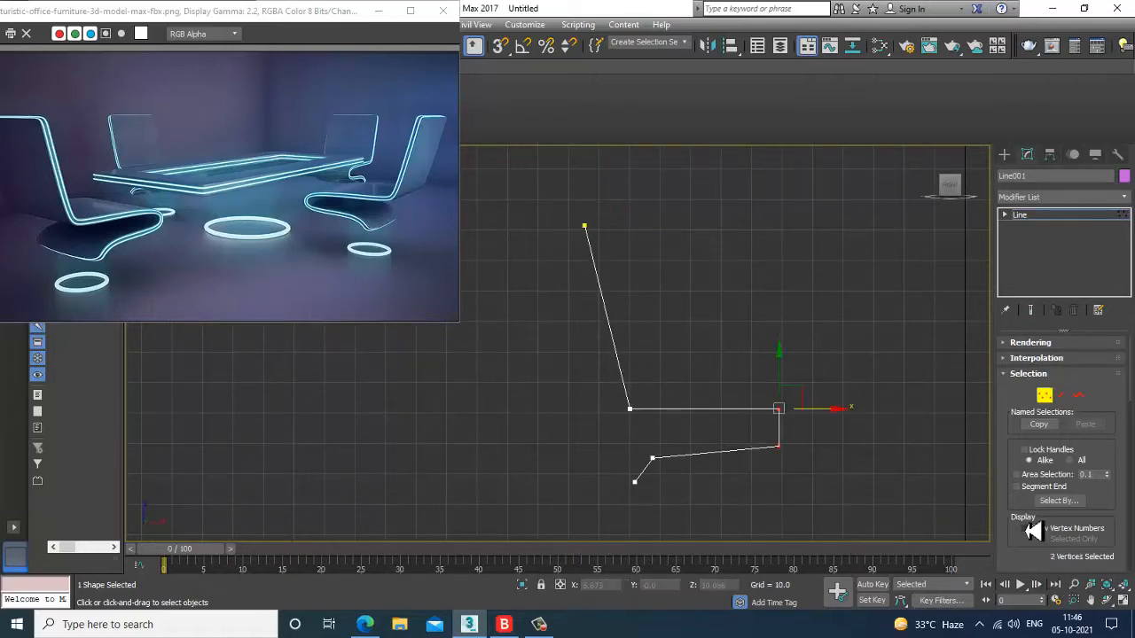
pyautogui.moveTo(1033, 530); pyautogui.dragTo(1026, 377)
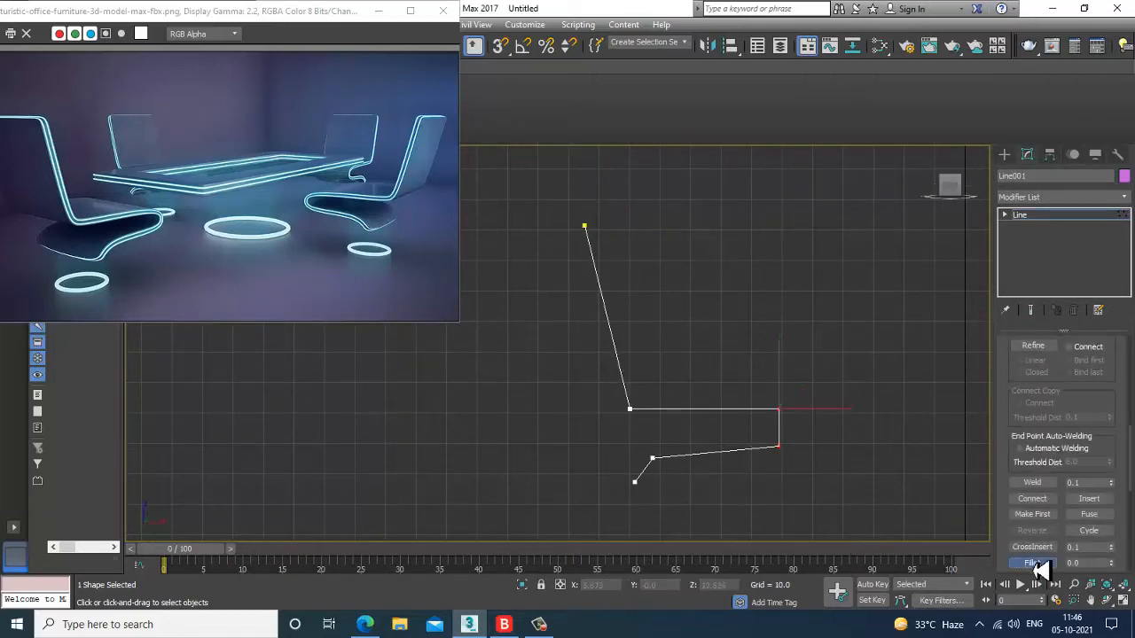
pyautogui.click(1033, 564)
pyautogui.moveTo(784, 417); pyautogui.dragTo(778, 392)
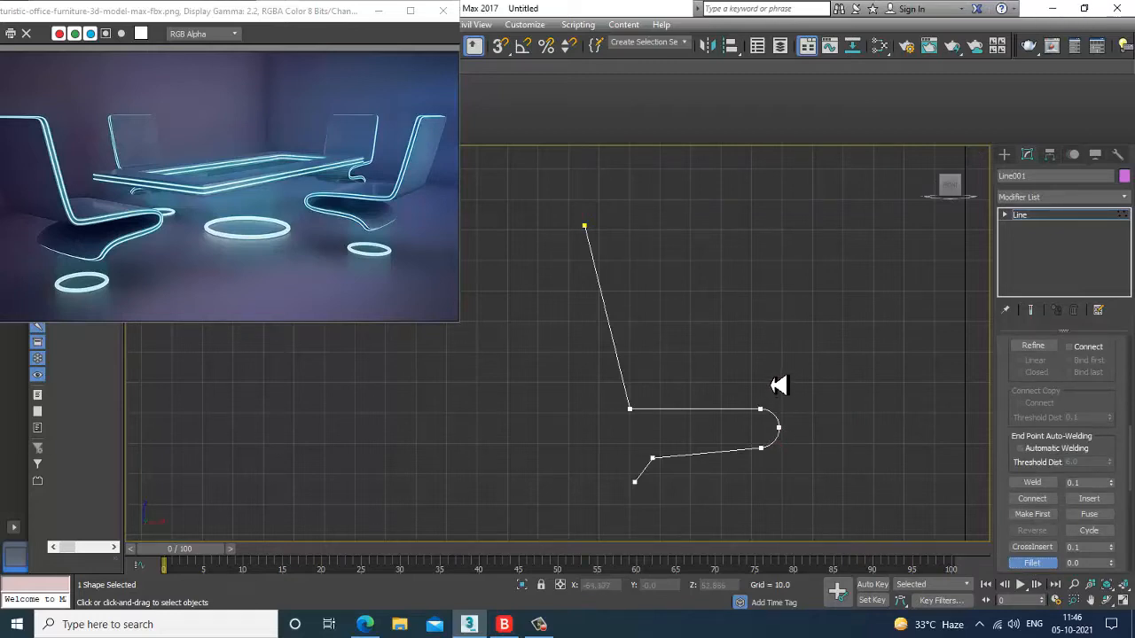
# Enable viewport rendering for the chair line and give it a rectangular cross-section.
pyautogui.click(1034, 217)
pyautogui.moveTo(1021, 398); pyautogui.dragTo(1014, 449)
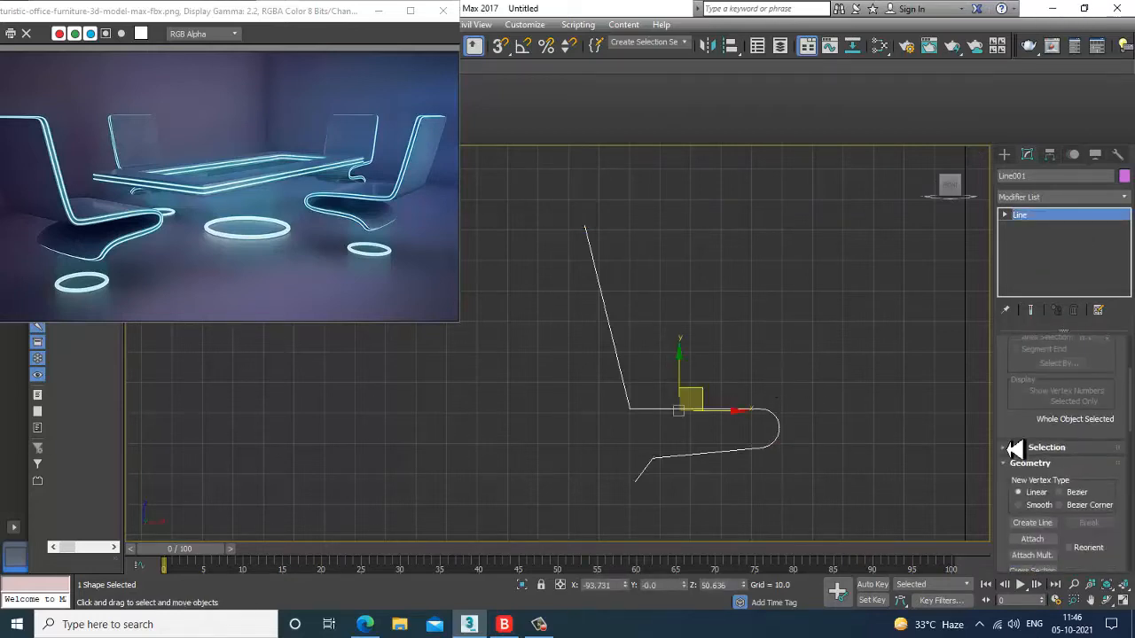
pyautogui.moveTo(1008, 363); pyautogui.dragTo(1025, 434)
pyautogui.click(1015, 347)
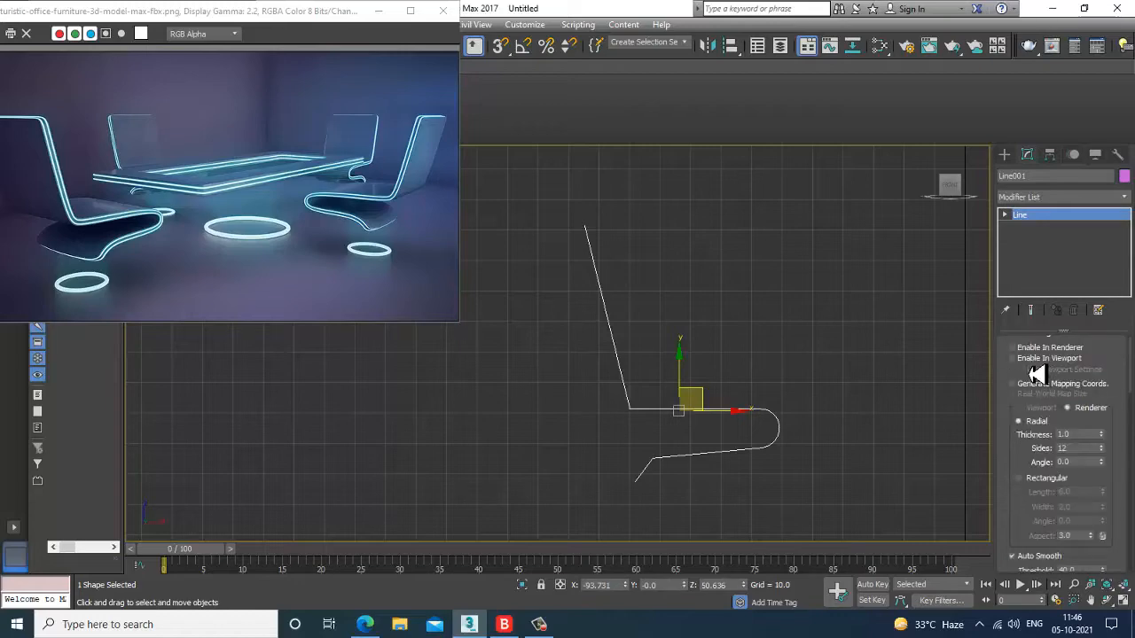
pyautogui.click(1029, 359)
pyautogui.click(1042, 482)
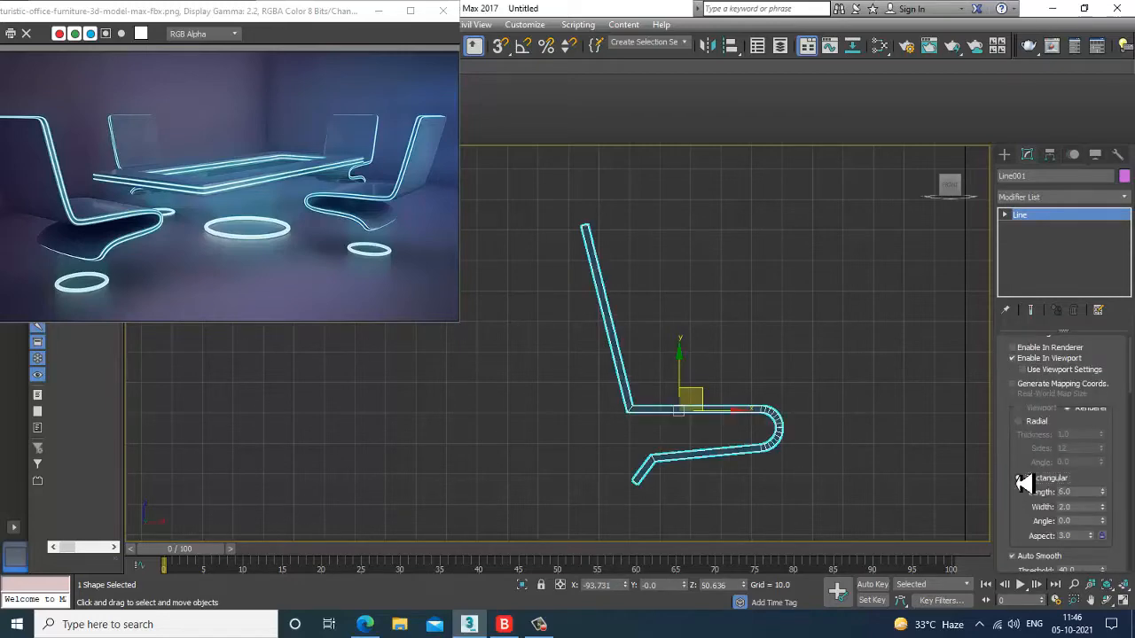
# Show edged faces in the Perspective view and widen the chair by setting the rectangular section's length to 53.76.
pyautogui.hotkey('alt', 'w')
pyautogui.click(803, 443)
pyautogui.hotkey('alt', 'w')
pyautogui.moveTo(768, 443); pyautogui.dragTo(775, 380, button='middle')
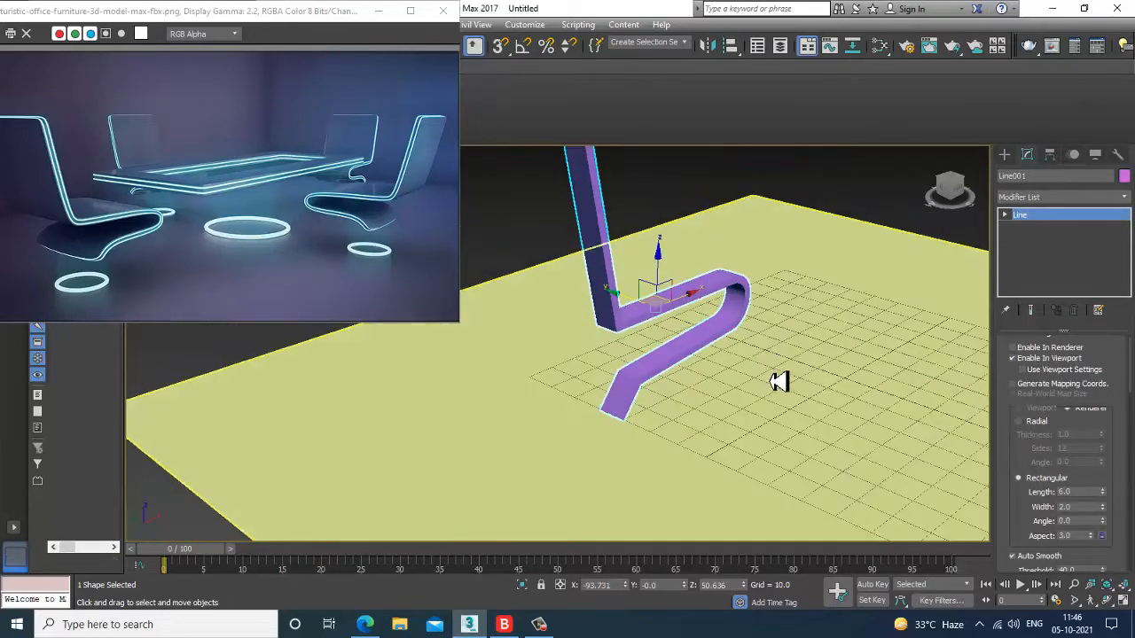
pyautogui.press('F4')
pyautogui.moveTo(1103, 492); pyautogui.dragTo(1036, 537)
pyautogui.keyDown('alt'); pyautogui.moveTo(575, 438); pyautogui.dragTo(792, 417, button='middle'); pyautogui.keyUp('alt')
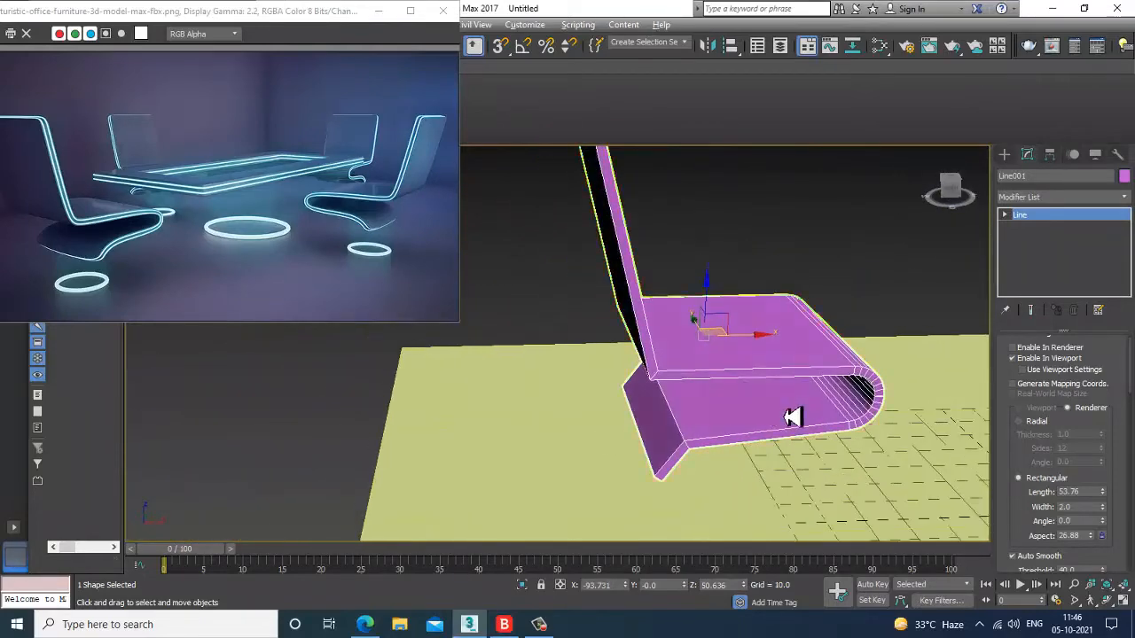
# Fillet the corner vertex between the seat and the backrest with a small radius in the Front view.
pyautogui.hotkey('alt', 'w')
pyautogui.hotkey('alt', 'w')
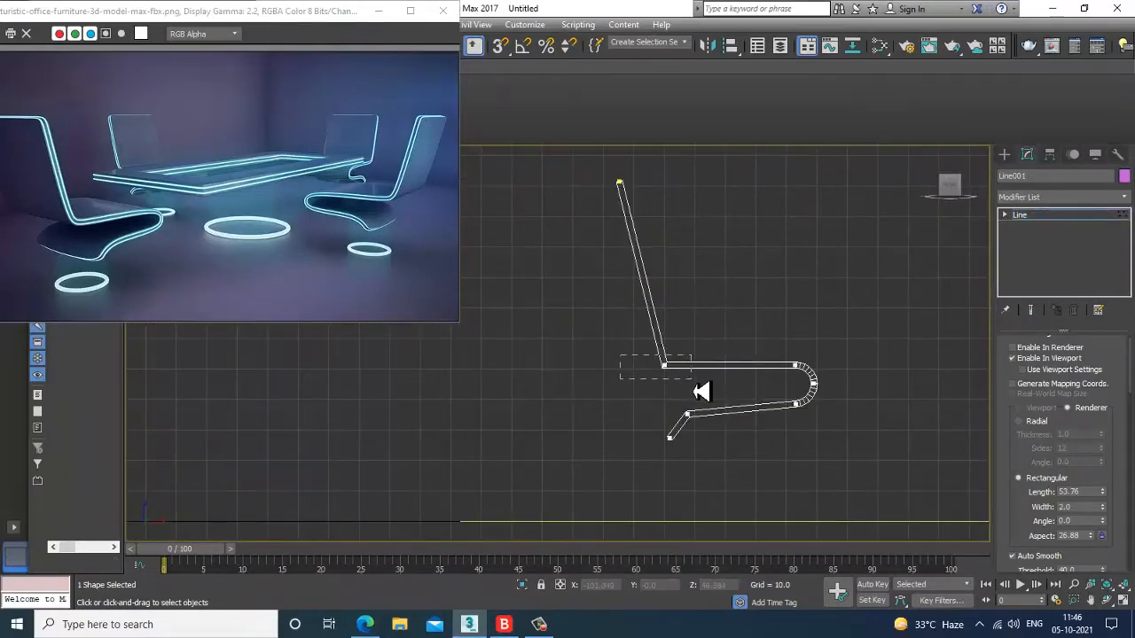
pyautogui.moveTo(700, 391); pyautogui.dragTo(701, 391)
pyautogui.scroll(-5, 1001, 479)
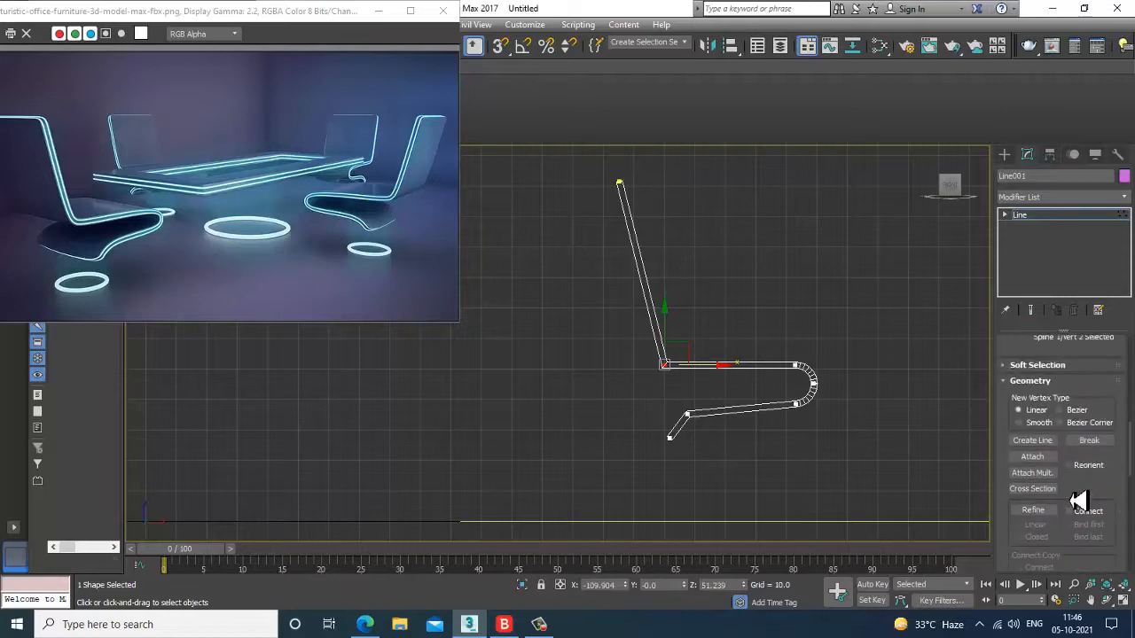
pyautogui.scroll(-10, 1067, 400)
pyautogui.click(1032, 393)
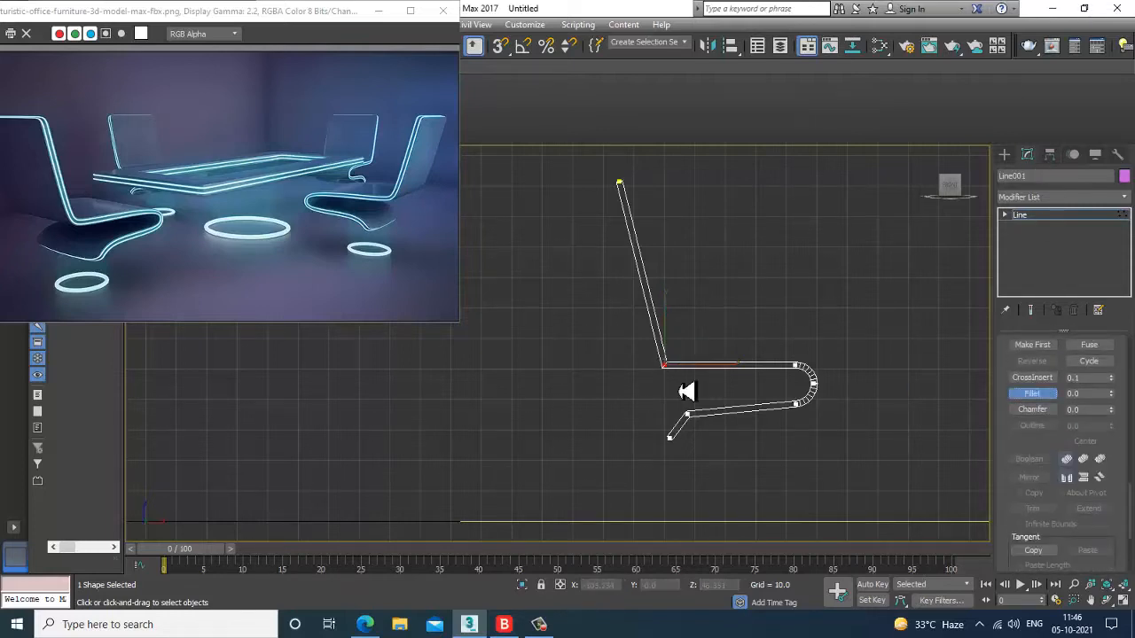
pyautogui.scroll(2, 687, 391)
pyautogui.moveTo(664, 371); pyautogui.dragTo(657, 358)
pyautogui.click(1032, 395)
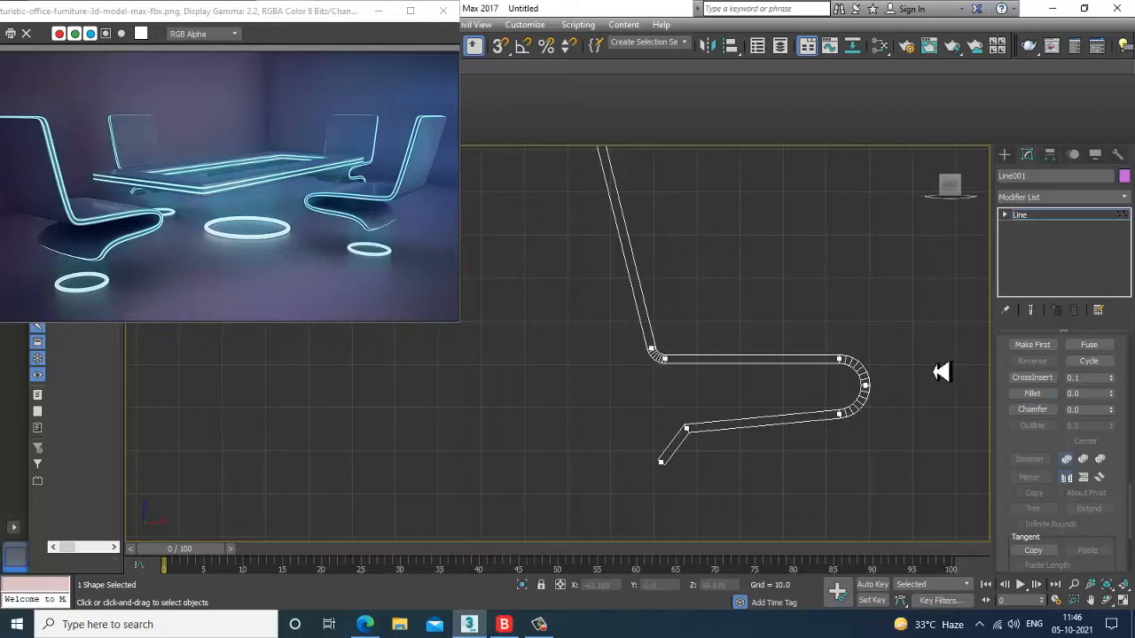
# Thicken the chair shell by setting the rectangular section's width to 2.74.
pyautogui.click(1065, 217)
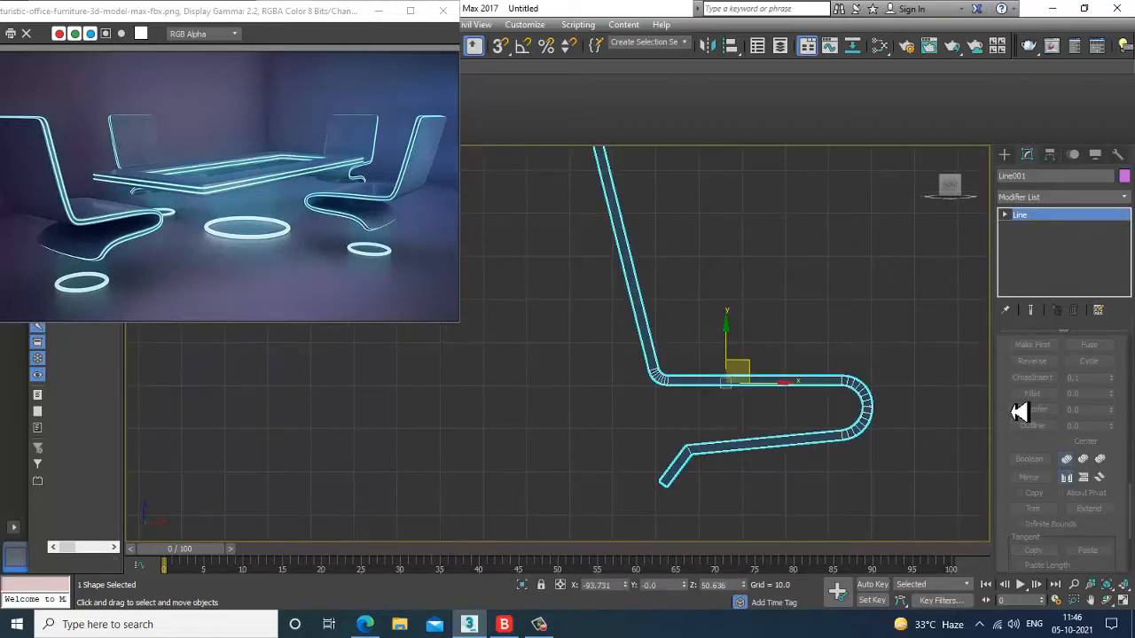
pyautogui.scroll(5, 1019, 411)
pyautogui.scroll(10, 1000, 380)
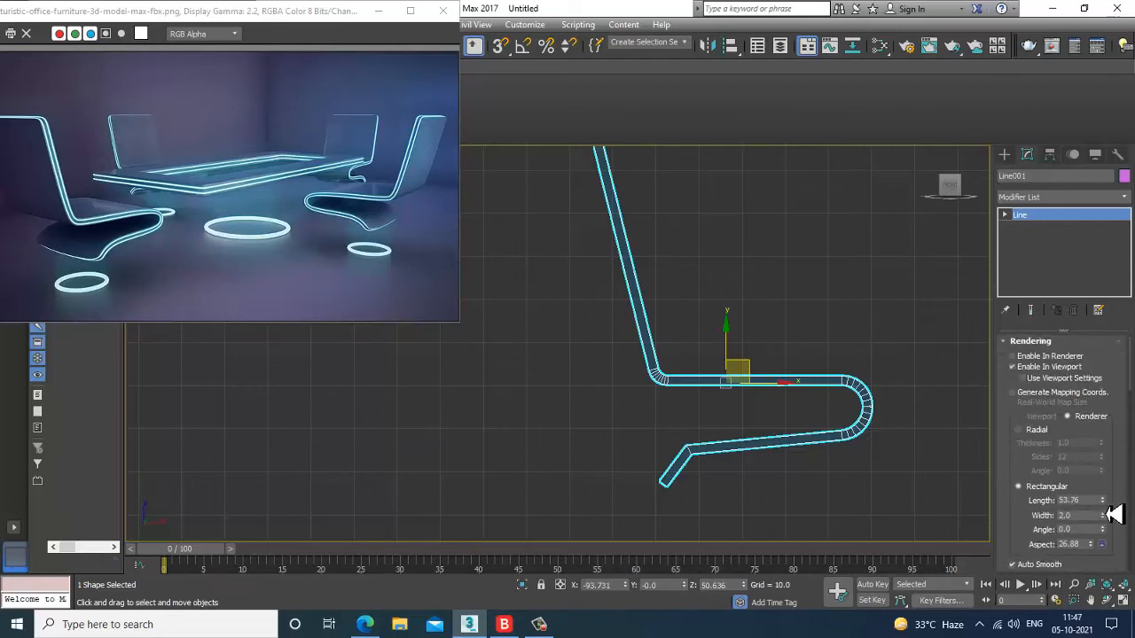
pyautogui.press('z')
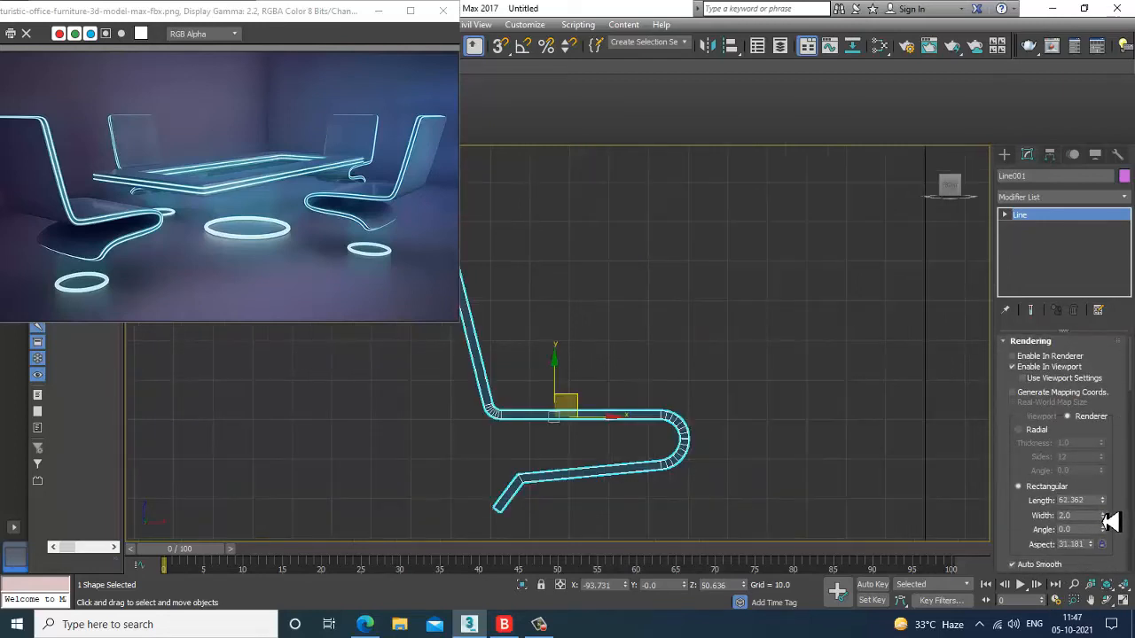
pyautogui.moveTo(777, 392); pyautogui.dragTo(876, 330, button='middle')
pyautogui.moveTo(753, 351); pyautogui.dragTo(762, 422, button='middle')
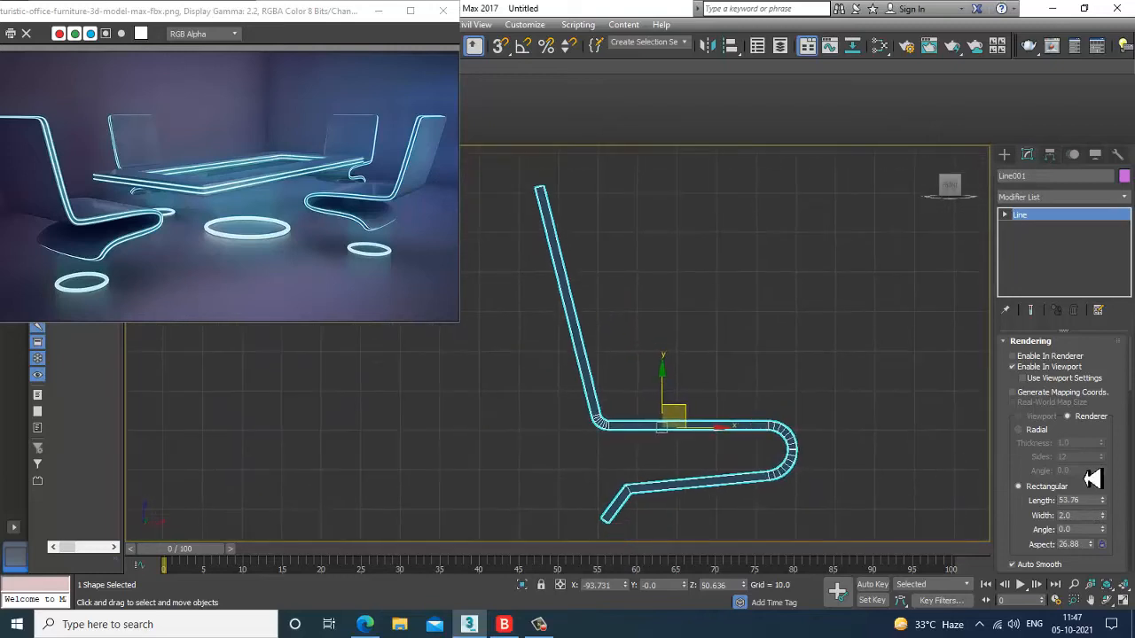
pyautogui.moveTo(1103, 515)
pyautogui.mouseDown()
pyautogui.moveTo(1105, 490)
pyautogui.moveTo(1100, 499)
pyautogui.mouseUp()
# Examine the thickened chair's seat and backrest edges in the Perspective view.
pyautogui.hotkey('alt', 'w')
pyautogui.click(813, 477)
pyautogui.hotkey('alt', 'w')
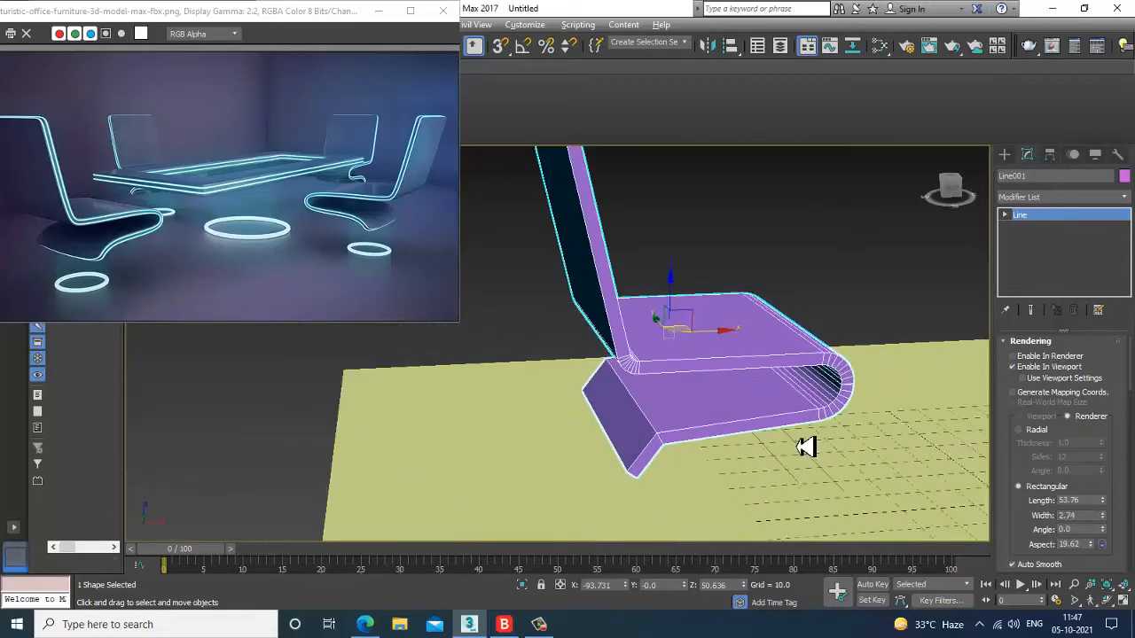
pyautogui.moveTo(750, 341); pyautogui.dragTo(789, 447, button='middle')
pyautogui.scroll(-1, 791, 447)
pyautogui.scroll(3, 700, 340)
pyautogui.moveTo(699, 339)
pyautogui.mouseDown(button='middle')
pyautogui.moveTo(679, 296)
pyautogui.moveTo(700, 325)
pyautogui.mouseUp(button='middle')
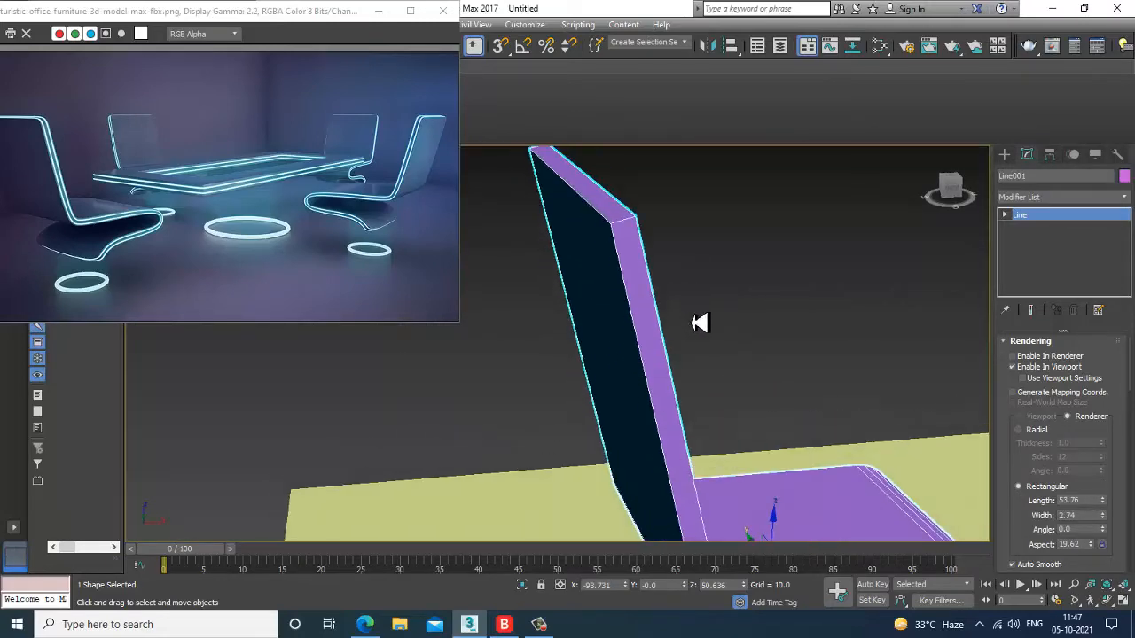
# Convert the chair line to an editable poly.
pyautogui.moveTo(713, 265); pyautogui.dragTo(713, 325, button='middle')
pyautogui.scroll(2, 709, 325)
pyautogui.rightClick(545, 323)
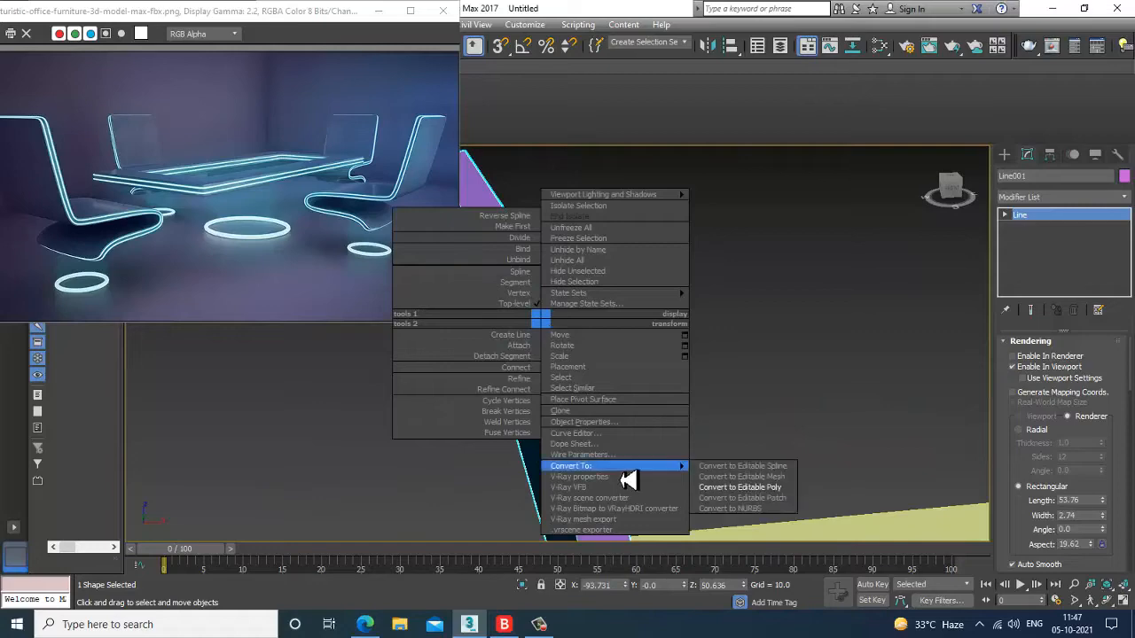
pyautogui.moveTo(671, 469)
pyautogui.click(764, 490)
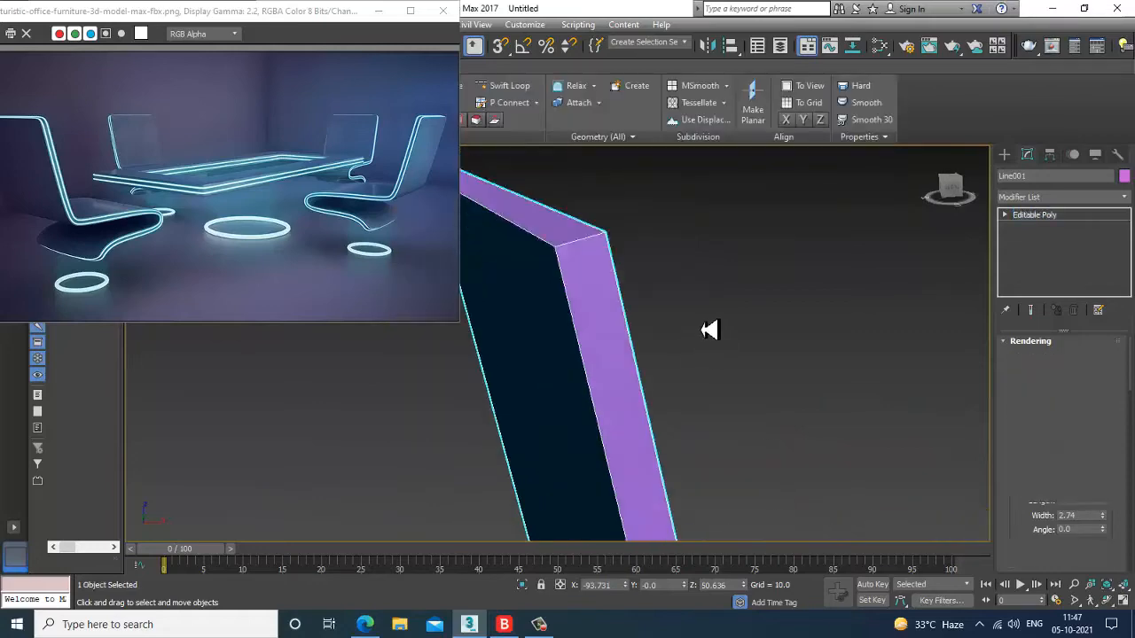
# Check the diagonal edge across the end face of the chair's foot and undo the editable poly conversion.
pyautogui.scroll(-2, 743, 218)
pyautogui.scroll(-3, 743, 218)
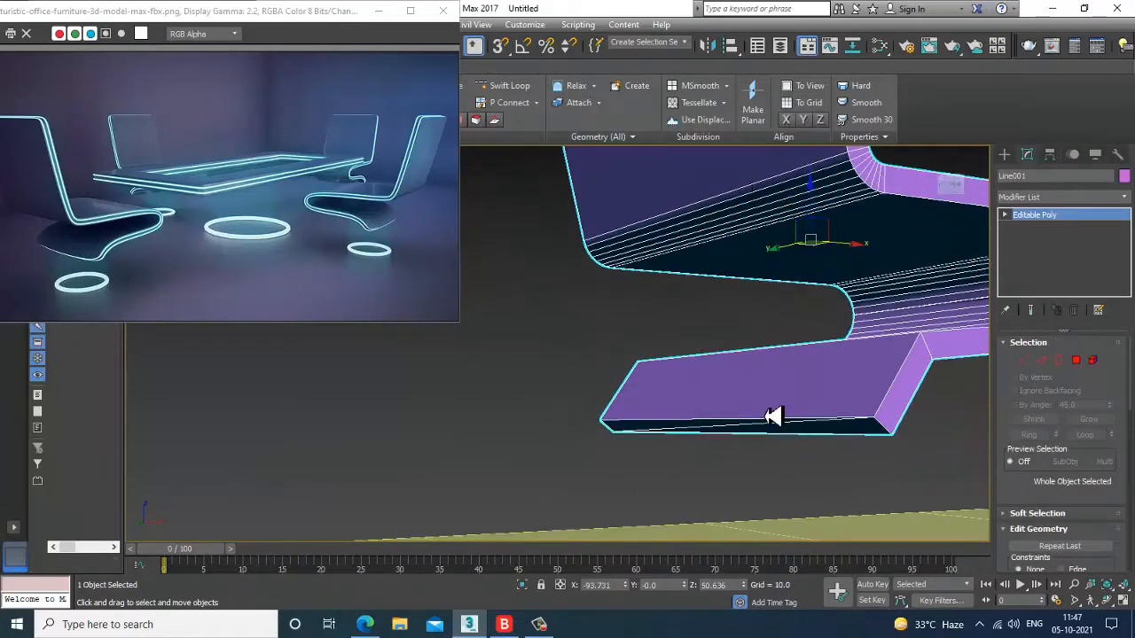
pyautogui.press('2')
pyautogui.click(711, 432)
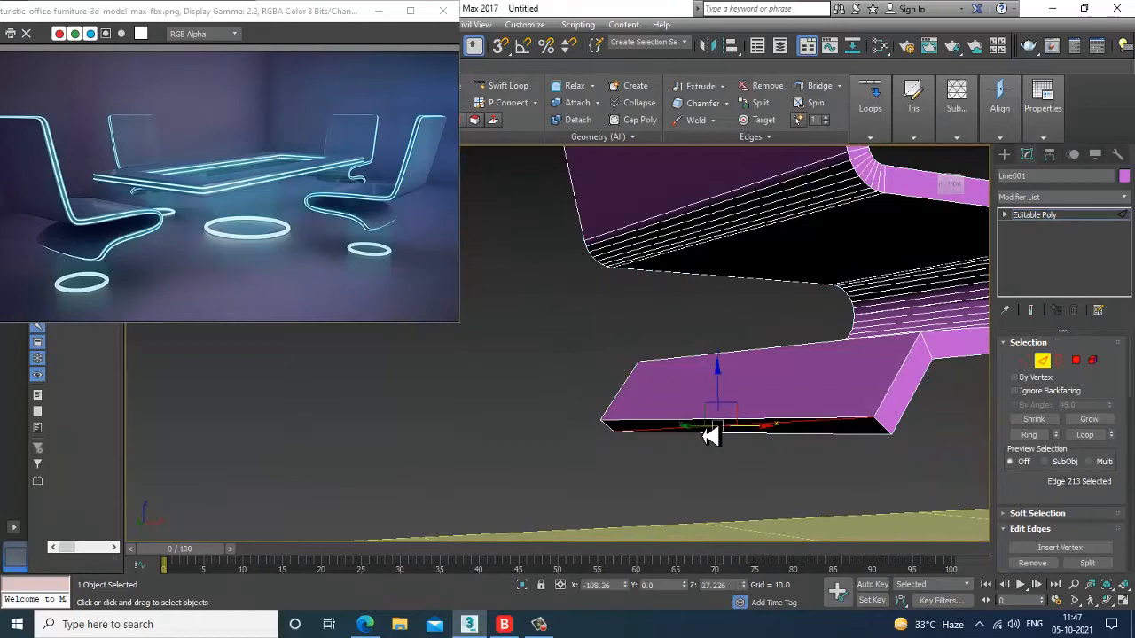
pyautogui.keyDown('alt'); pyautogui.moveTo(711, 435); pyautogui.dragTo(807, 422, button='middle'); pyautogui.keyUp('alt')
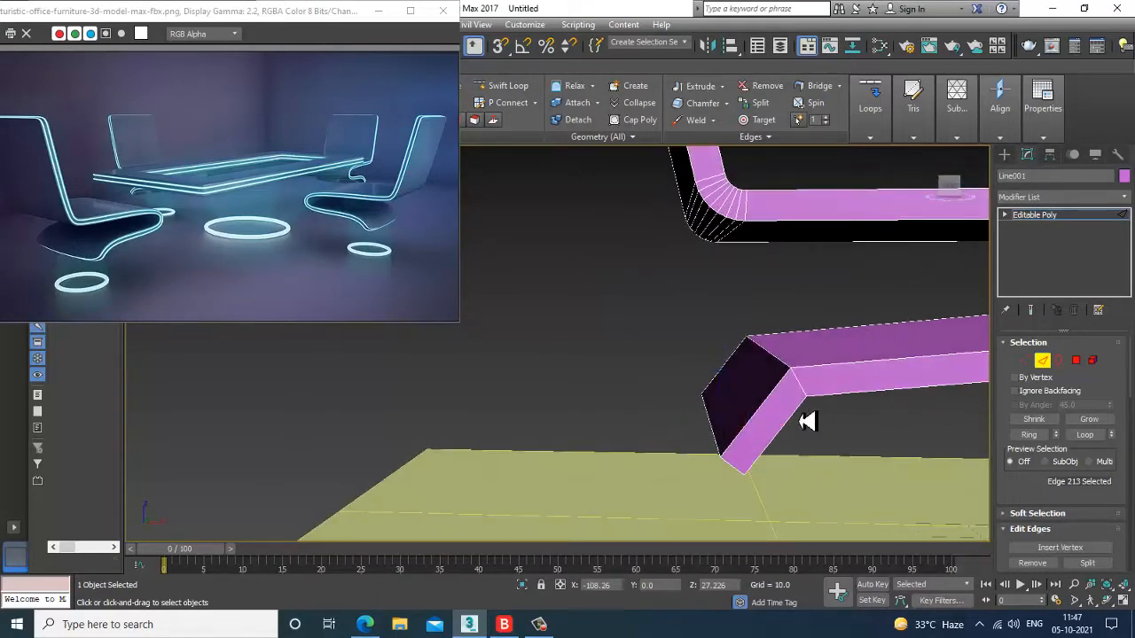
pyautogui.hotkey('ctrl', 'z')
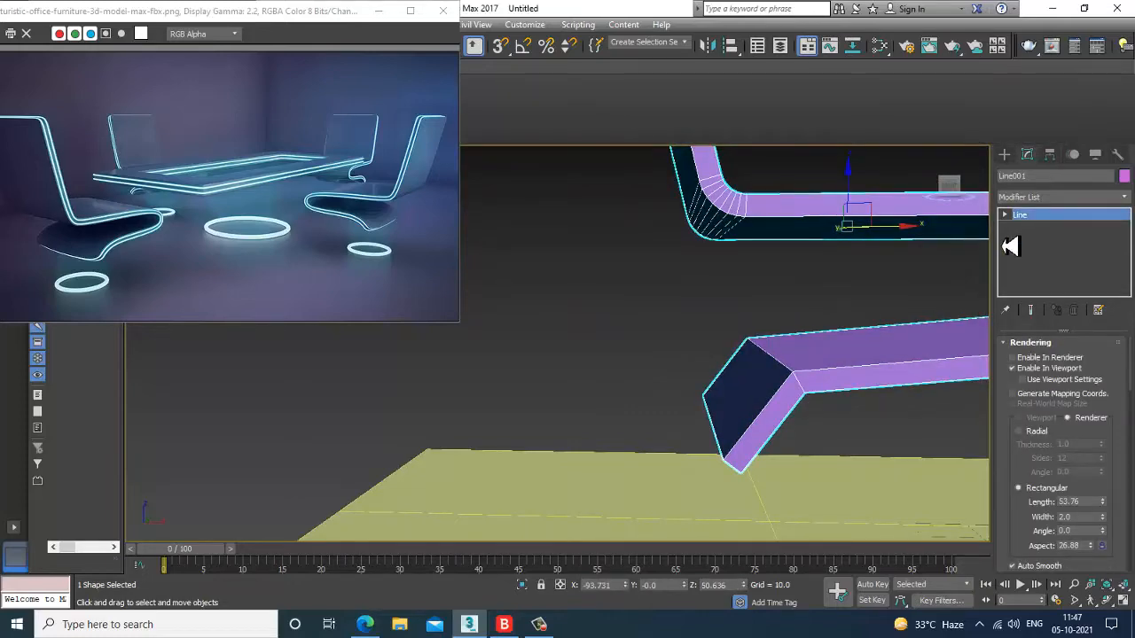
# Fillet the vertex between the chair's lower base run and its angled foot with a radius of about 1.6 in the Front view.
pyautogui.click(1005, 214)
pyautogui.click(1032, 227)
pyautogui.hotkey('alt', 'w')
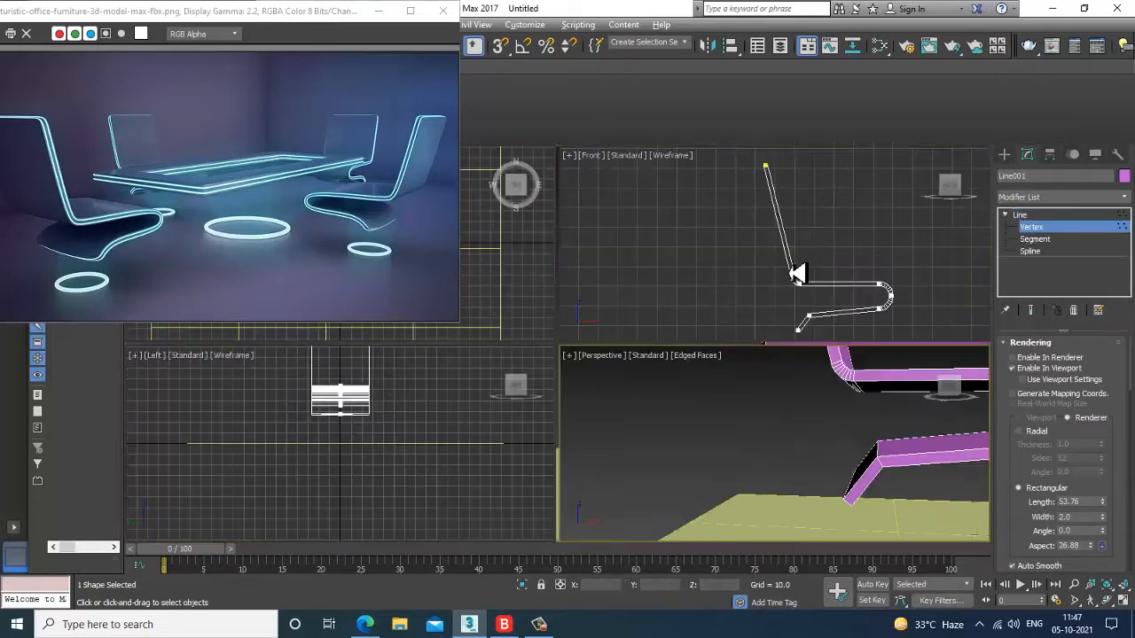
pyautogui.click(784, 273)
pyautogui.hotkey('alt', 'w')
pyautogui.moveTo(765, 281); pyautogui.dragTo(792, 217, button='middle')
pyautogui.click(628, 423)
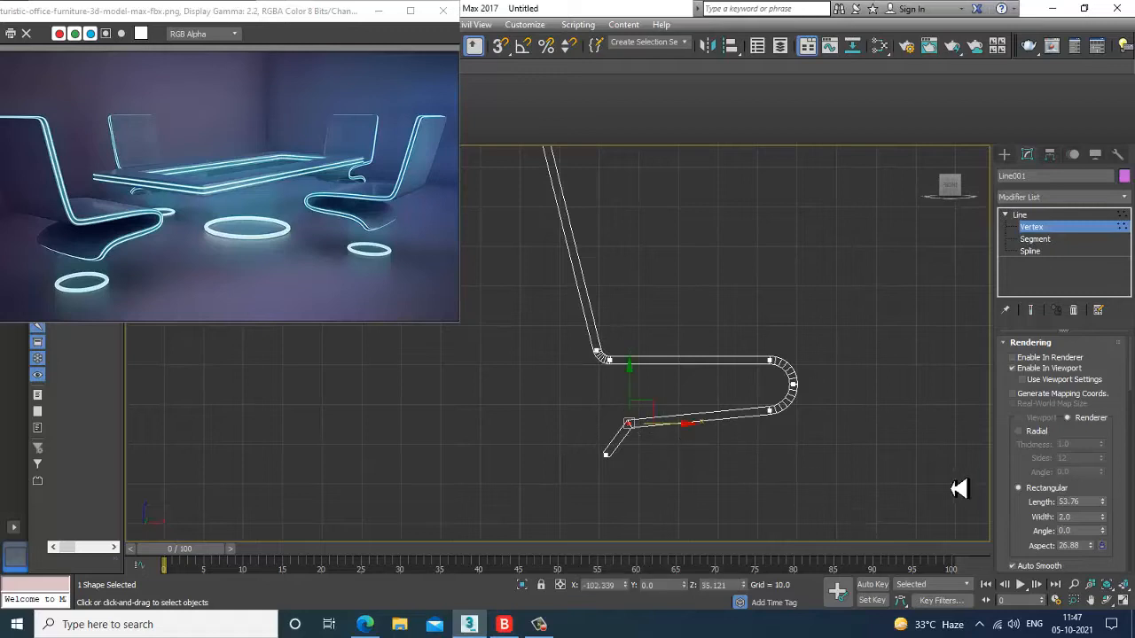
pyautogui.moveTo(1012, 524); pyautogui.dragTo(1022, 304)
pyautogui.scroll(-5, 1012, 543)
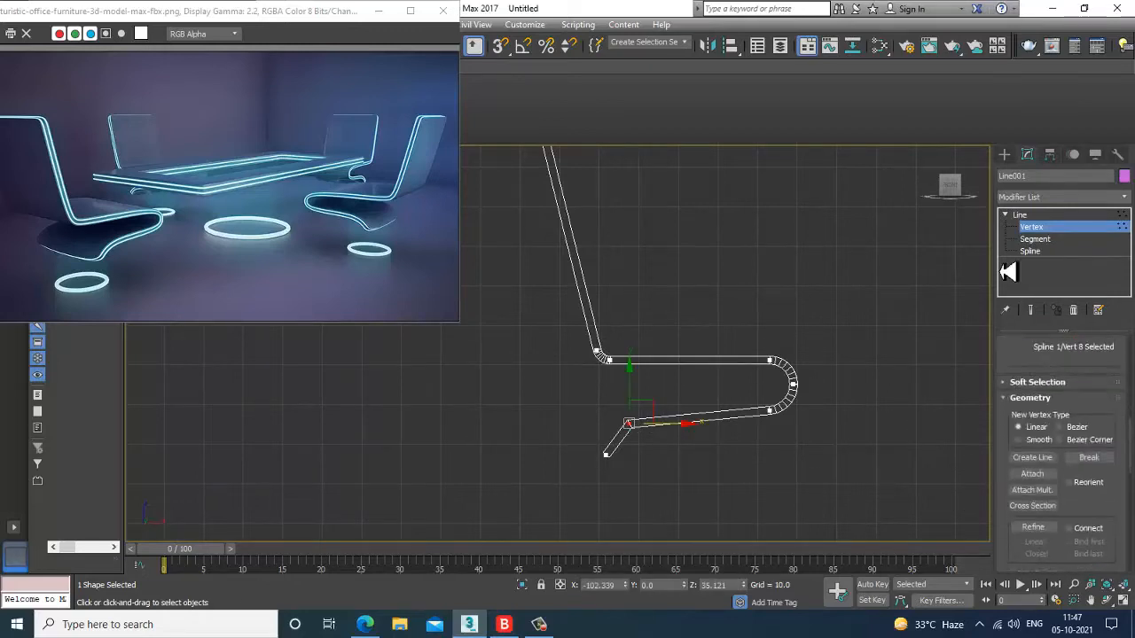
pyautogui.scroll(-3, 1011, 548)
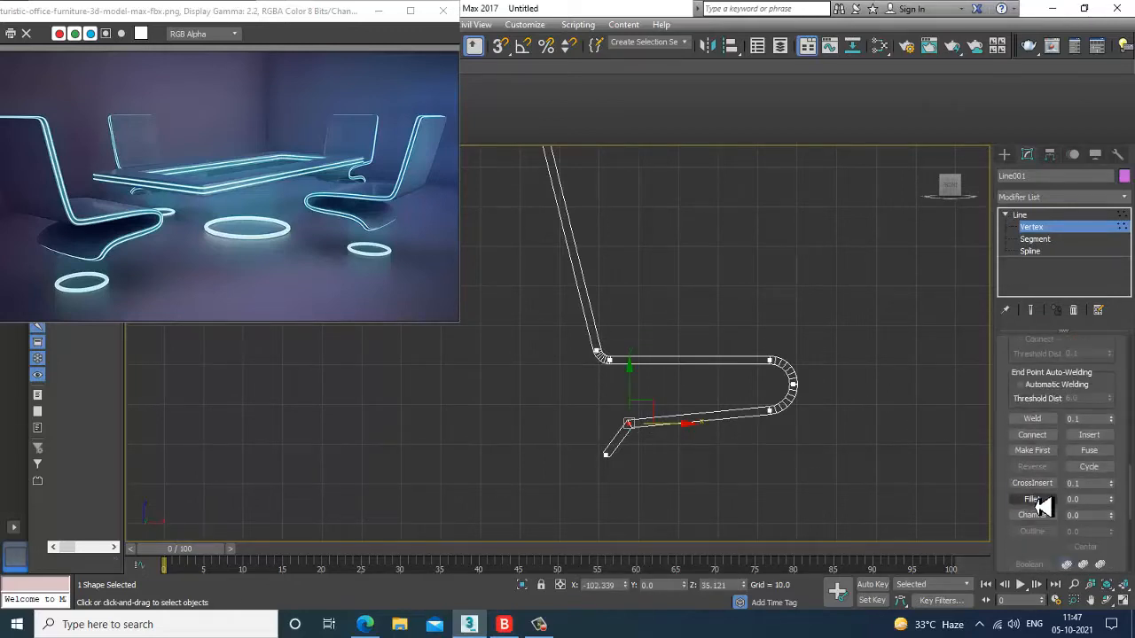
pyautogui.click(1032, 499)
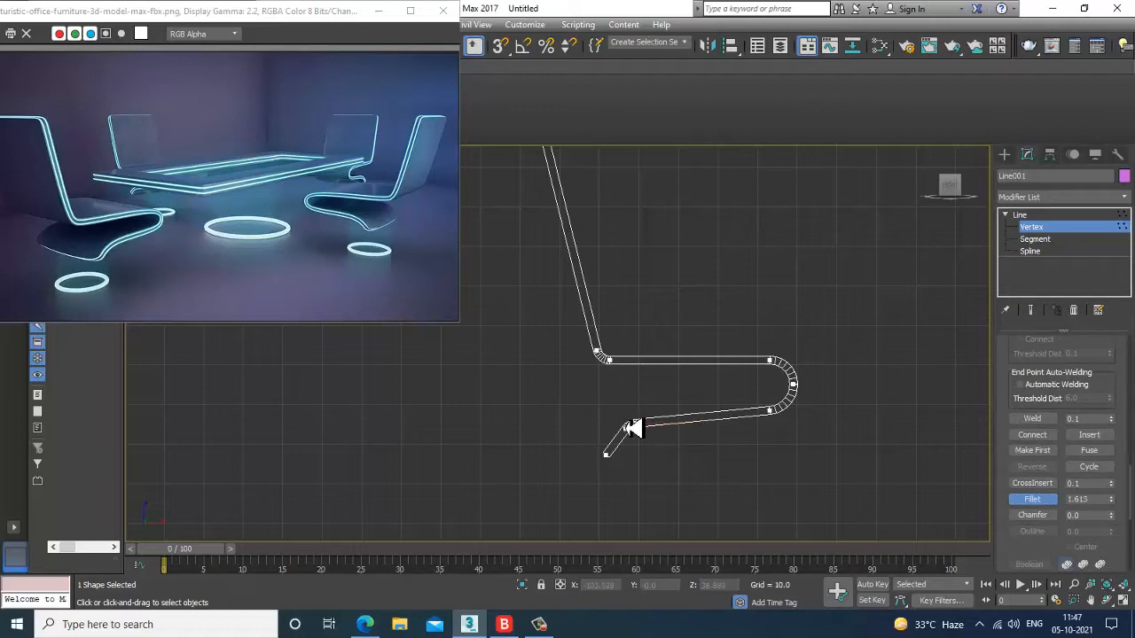
pyautogui.click(1049, 215)
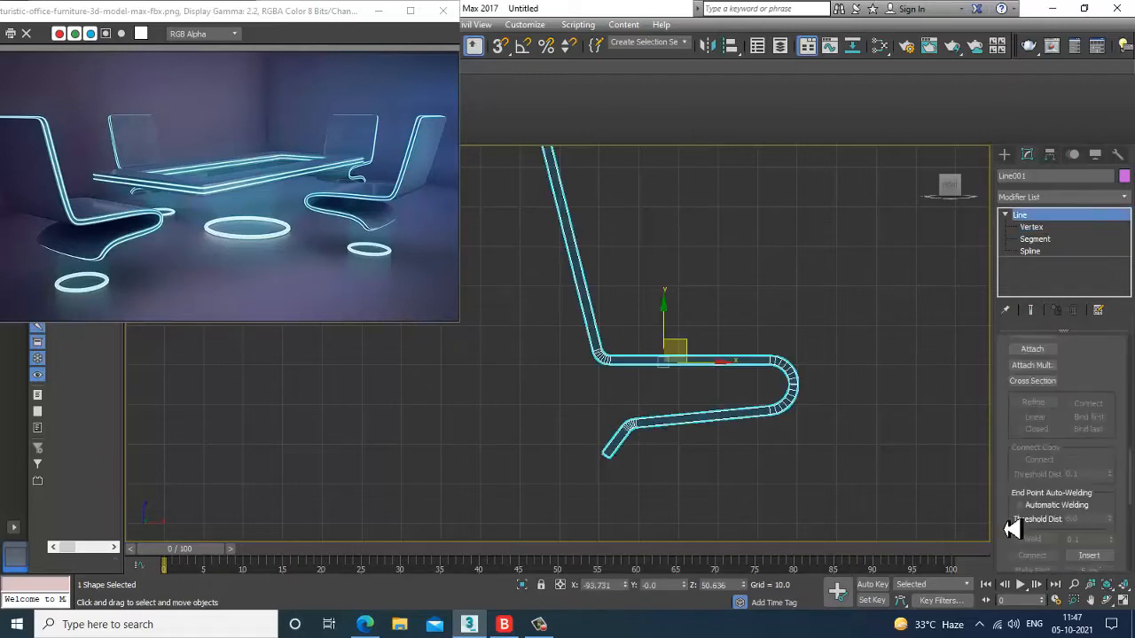
# Thicken the chair shell by setting the rectangular section's width to 3.14.
pyautogui.scroll(8, 1012, 529)
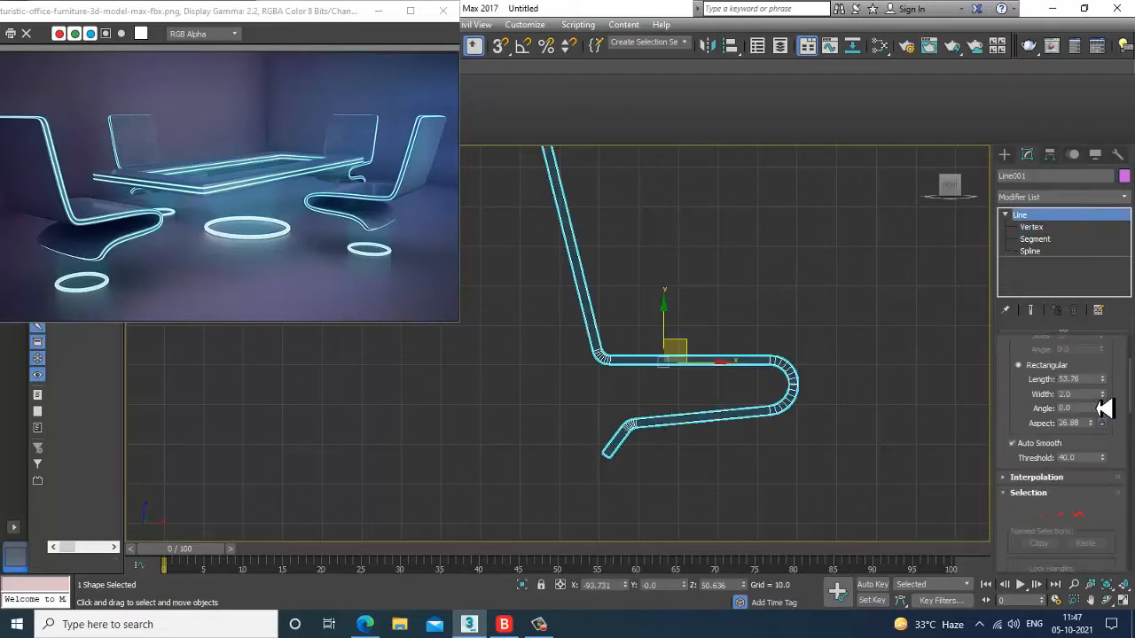
pyautogui.moveTo(1112, 402); pyautogui.dragTo(1104, 360)
pyautogui.hotkey('alt', 'w')
pyautogui.keyDown('alt'); pyautogui.moveTo(821, 469); pyautogui.dragTo(616, 342, button='middle'); pyautogui.keyUp('alt')
pyautogui.hotkey('alt', 'w')
# Convert the thickened chair to an editable poly and enter edge editing.
pyautogui.scroll(-1, 758, 417)
pyautogui.scroll(-3, 767, 412)
pyautogui.scroll(2, 724, 398)
pyautogui.rightClick(614, 306)
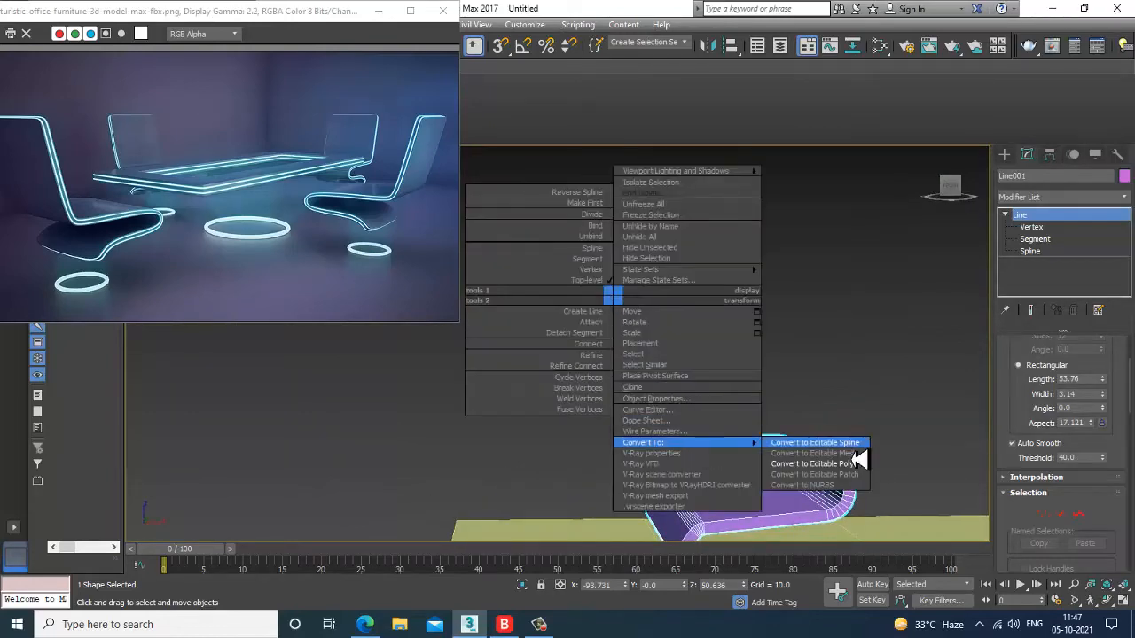
pyautogui.keyDown('alt'); pyautogui.moveTo(925, 488); pyautogui.dragTo(739, 403, button='middle'); pyautogui.keyUp('alt')
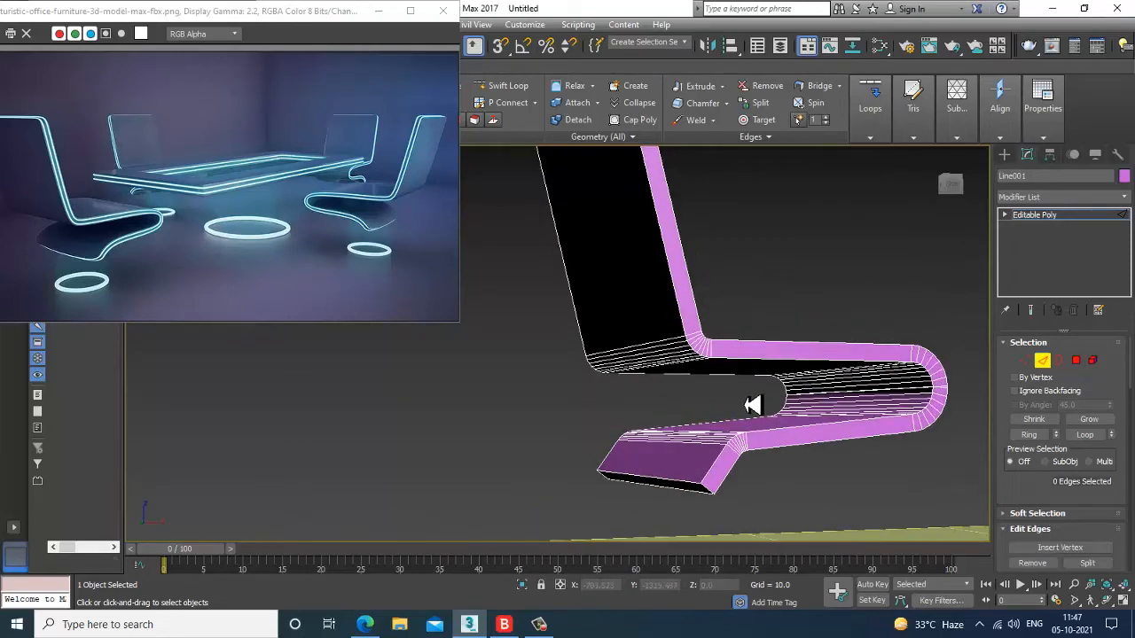
# Try adding two Swift Loop edge loops along the chair's side profile in the Front view and remove them.
pyautogui.click(502, 85)
pyautogui.hotkey('alt', 'w')
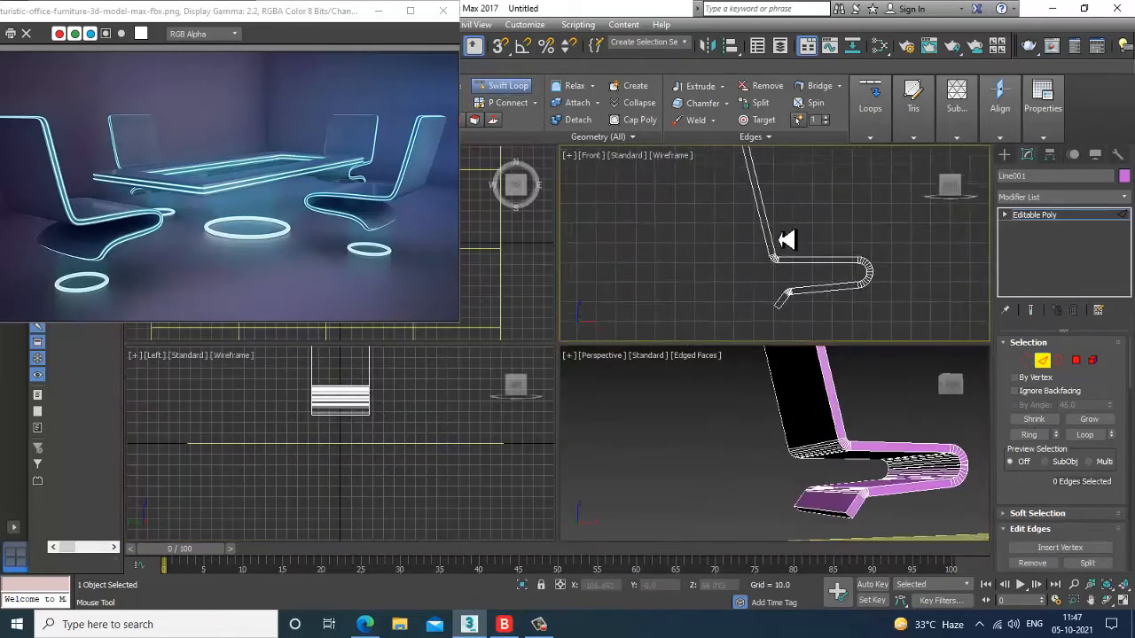
pyautogui.hotkey('alt', 'w')
pyautogui.scroll(6, 567, 322)
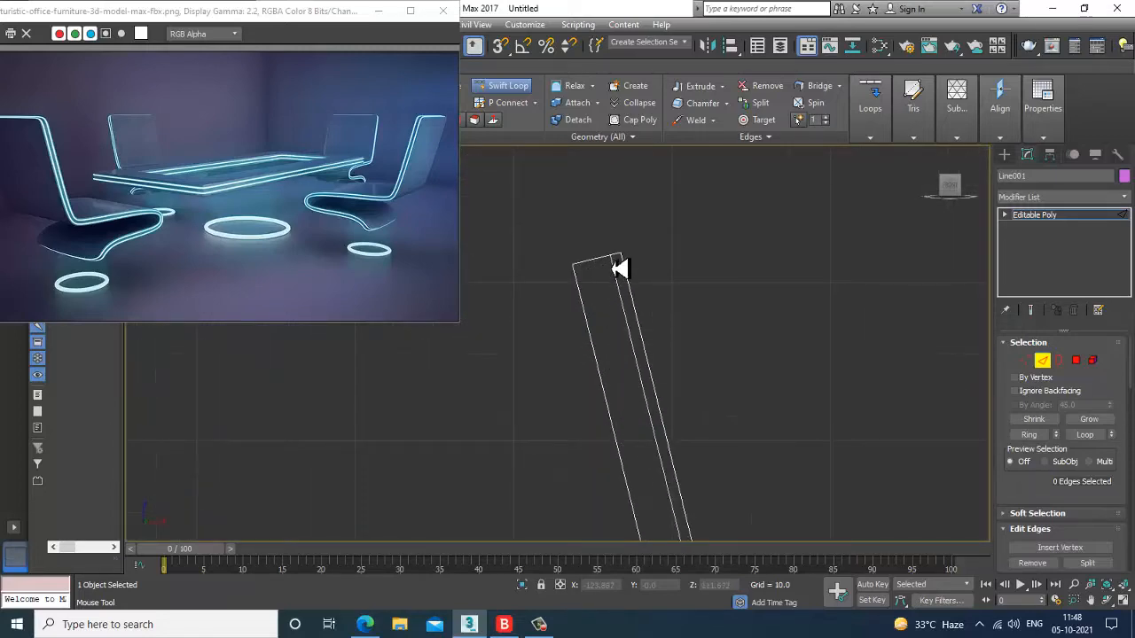
pyautogui.click(619, 267)
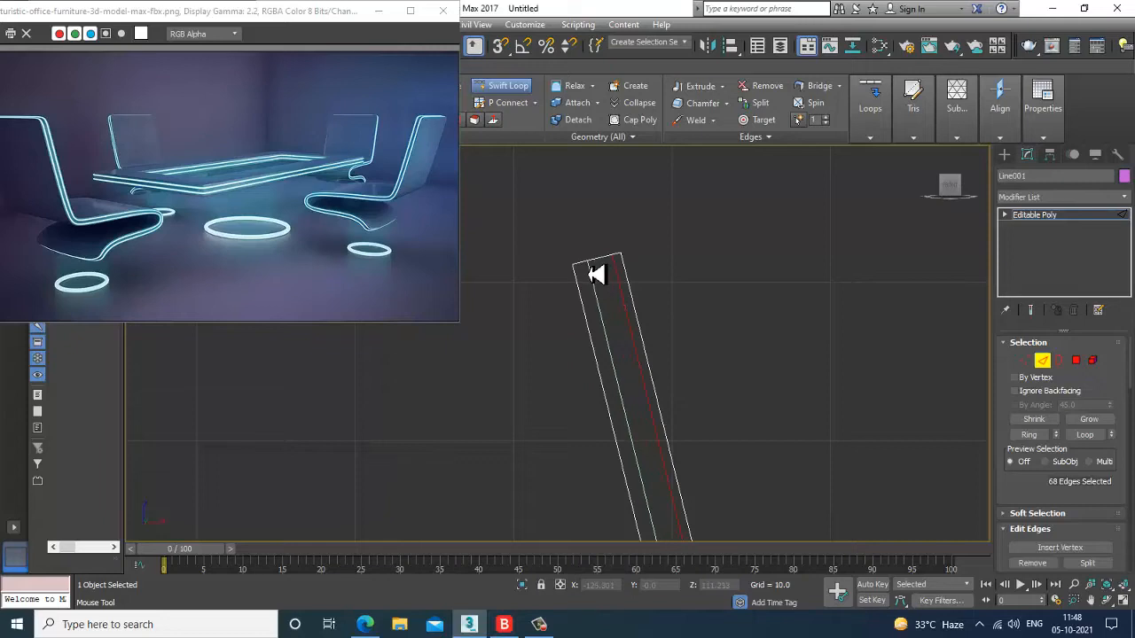
pyautogui.click(586, 277)
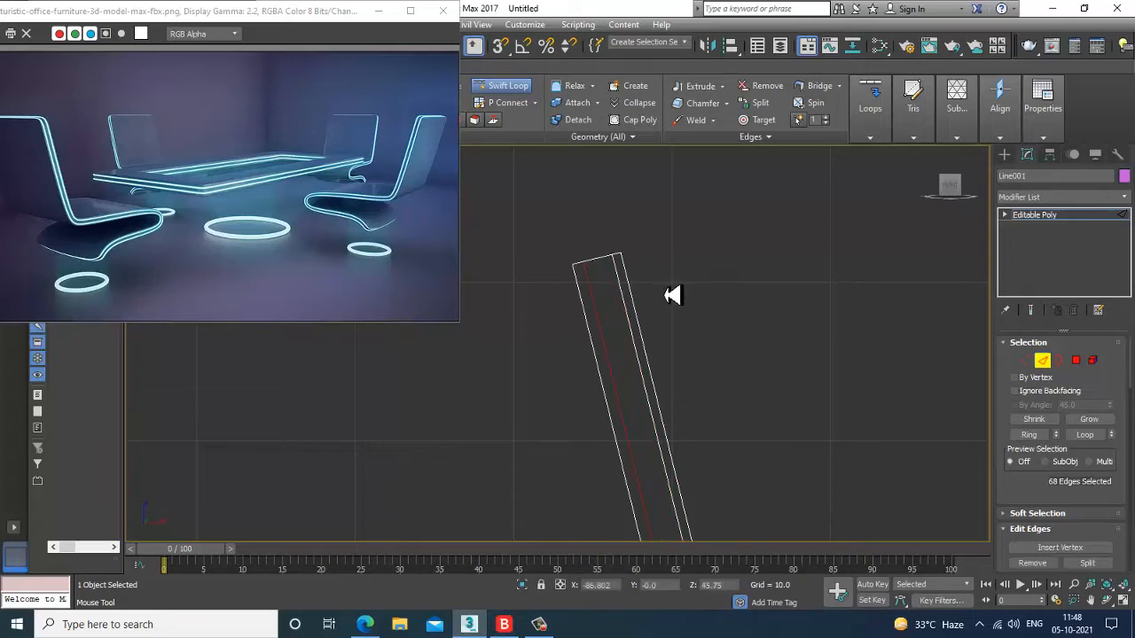
pyautogui.rightClick(667, 295)
pyautogui.press('BackSpace')
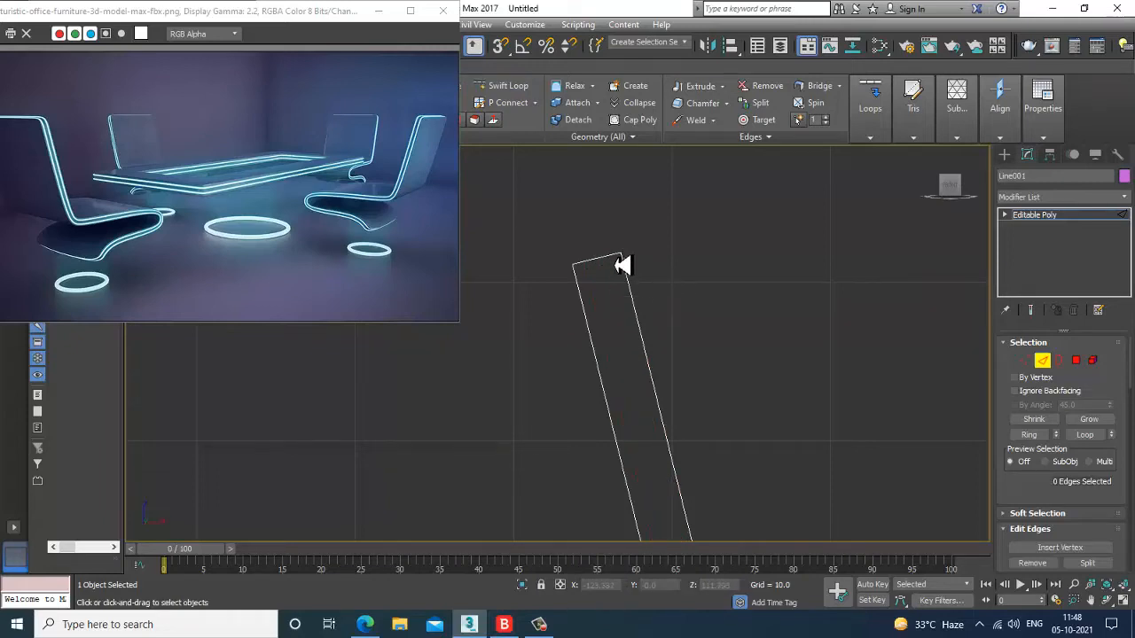
# Insert two lengthwise edge loops with Swift Loop, one near each face of the chair's side profile, and check them in Perspective.
pyautogui.click(502, 86)
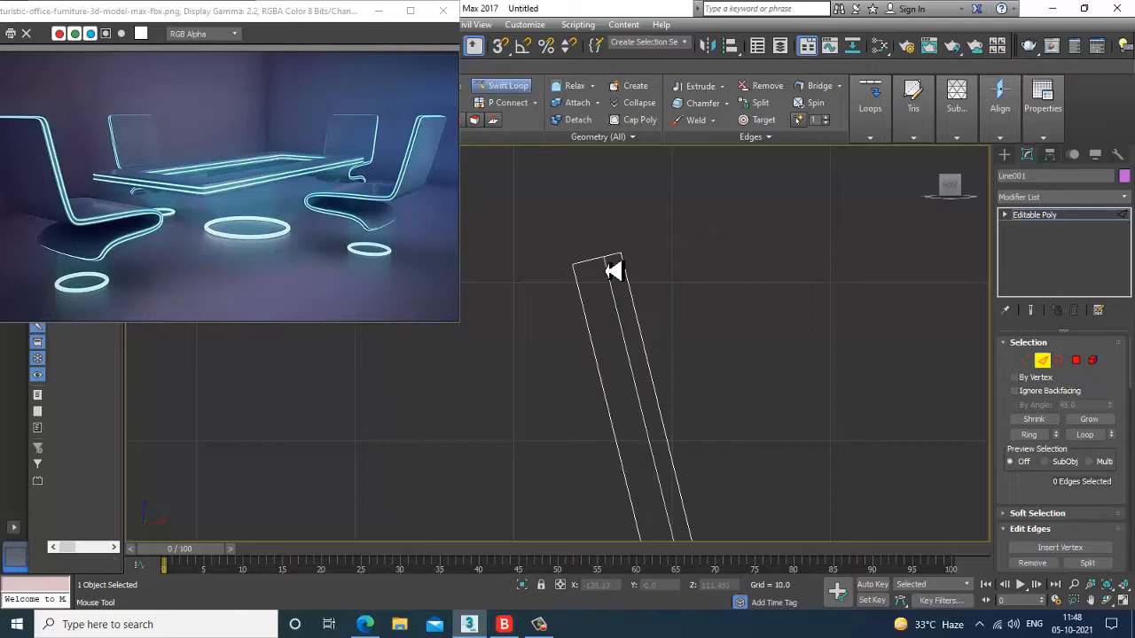
pyautogui.click(618, 271)
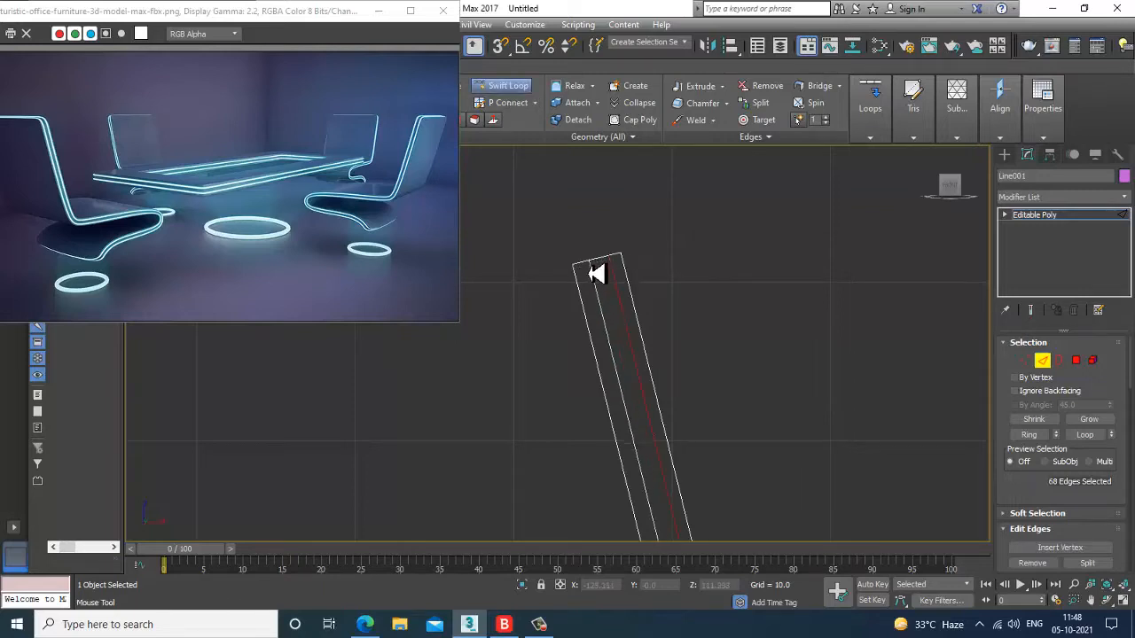
pyautogui.click(597, 273)
pyautogui.rightClick(597, 273)
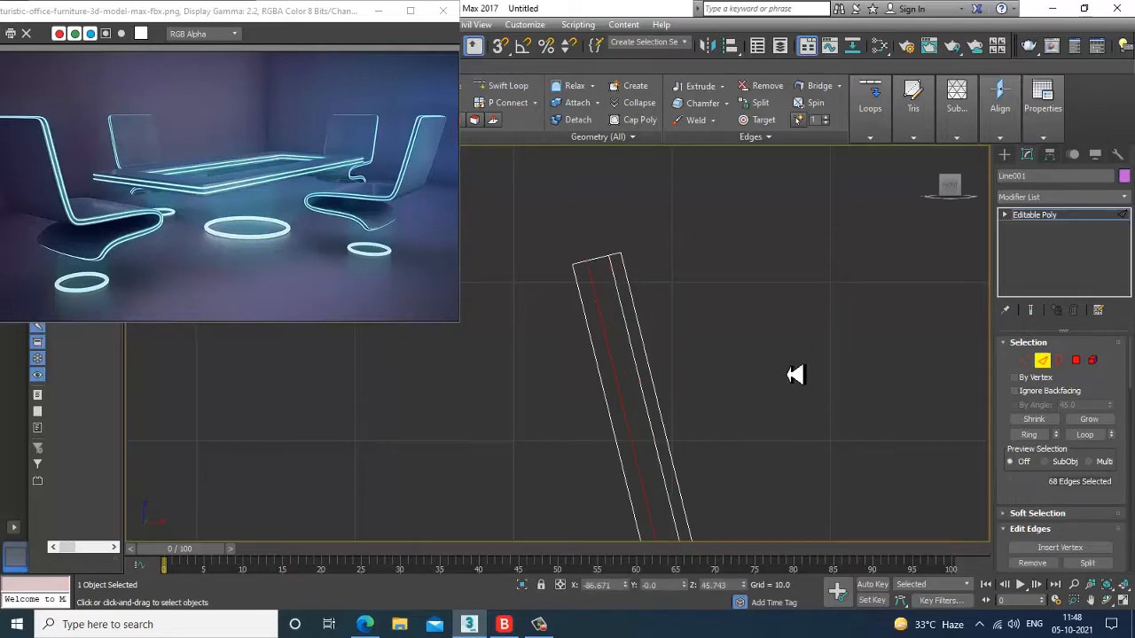
pyautogui.moveTo(795, 374); pyautogui.dragTo(755, 327, button='middle')
pyautogui.hotkey('alt', 'w')
pyautogui.hotkey('alt', 'w')
pyautogui.moveTo(854, 466); pyautogui.dragTo(761, 432, button='middle')
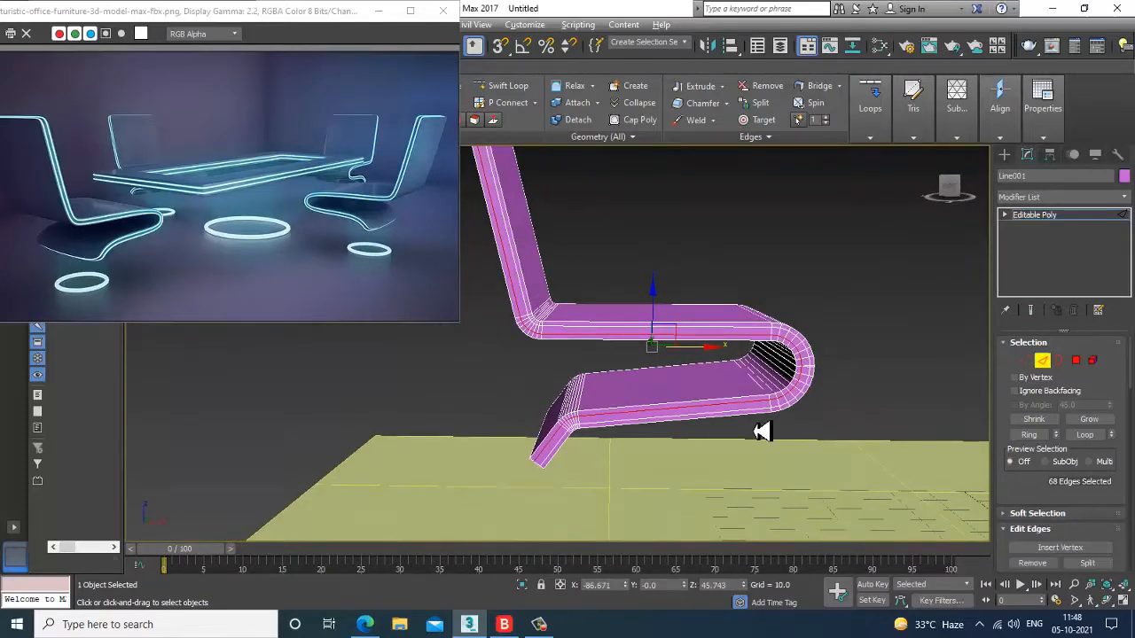
# Leave edge editing and move the whole chair along X in the Top view to about -131.5, near the ground plane's edge.
pyautogui.hotkey('alt', 'w')
pyautogui.moveTo(530, 327); pyautogui.dragTo(610, 283, button='middle')
pyautogui.hotkey('alt', 'w')
pyautogui.scroll(-5, 556, 301)
pyautogui.scroll(-5, 610, 283)
pyautogui.scroll(3, 679, 314)
pyautogui.moveTo(679, 314); pyautogui.dragTo(734, 371, button='middle')
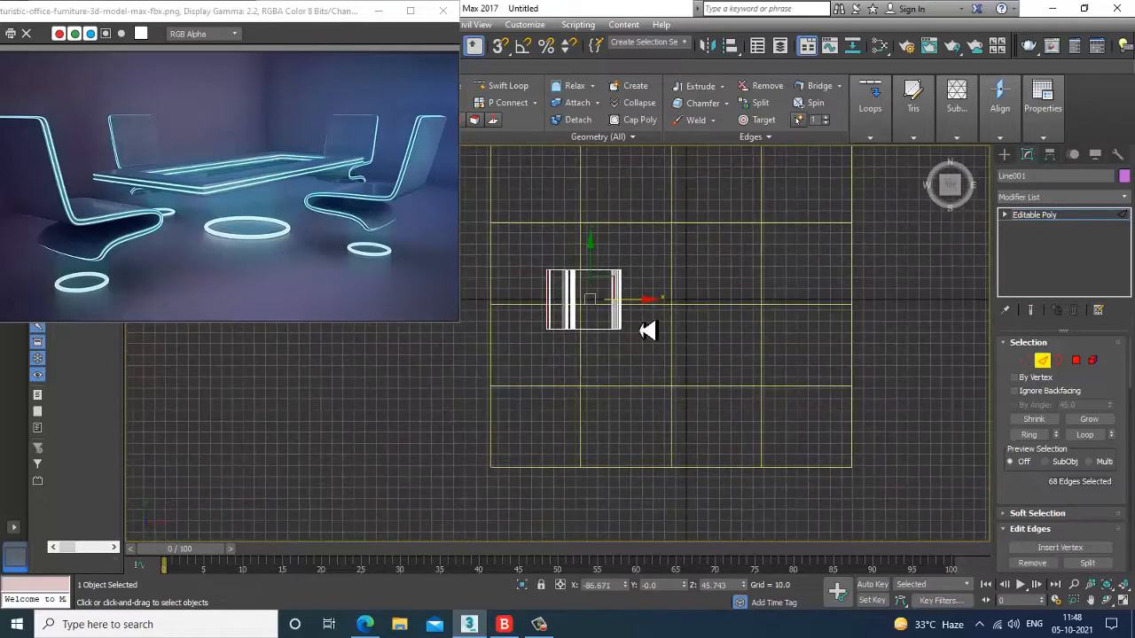
pyautogui.click(1073, 219)
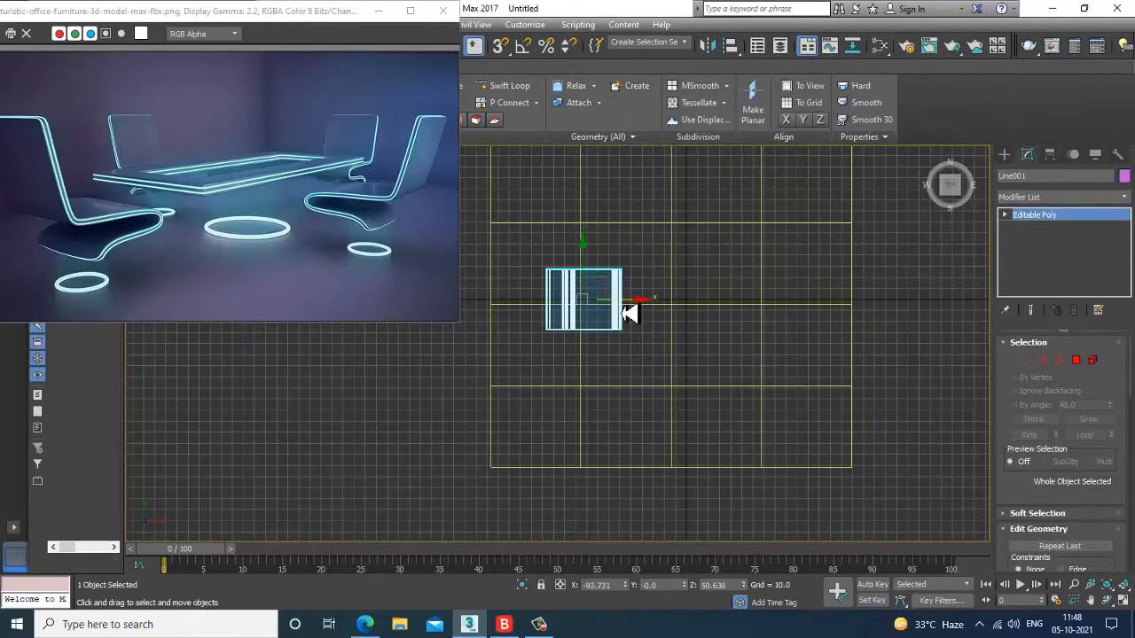
pyautogui.moveTo(630, 309); pyautogui.dragTo(596, 307)
# Create a torus under the chair in the Top view with Radius 1 about 19.4 and Radius 2 about 1.5.
pyautogui.scroll(3, 633, 307)
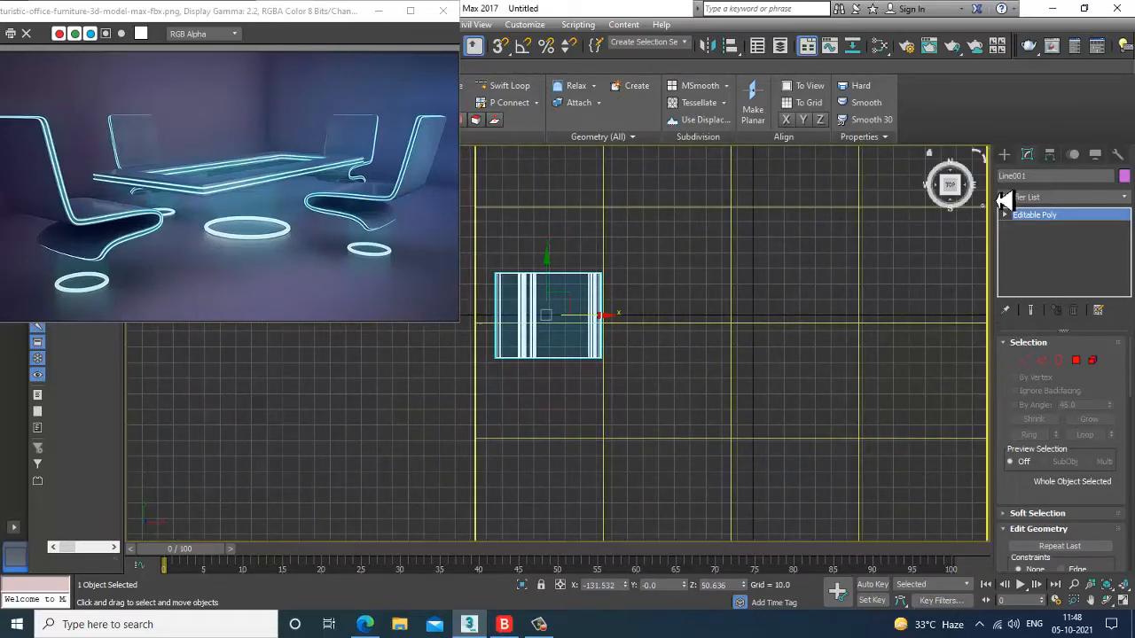
pyautogui.click(1005, 155)
pyautogui.click(1005, 175)
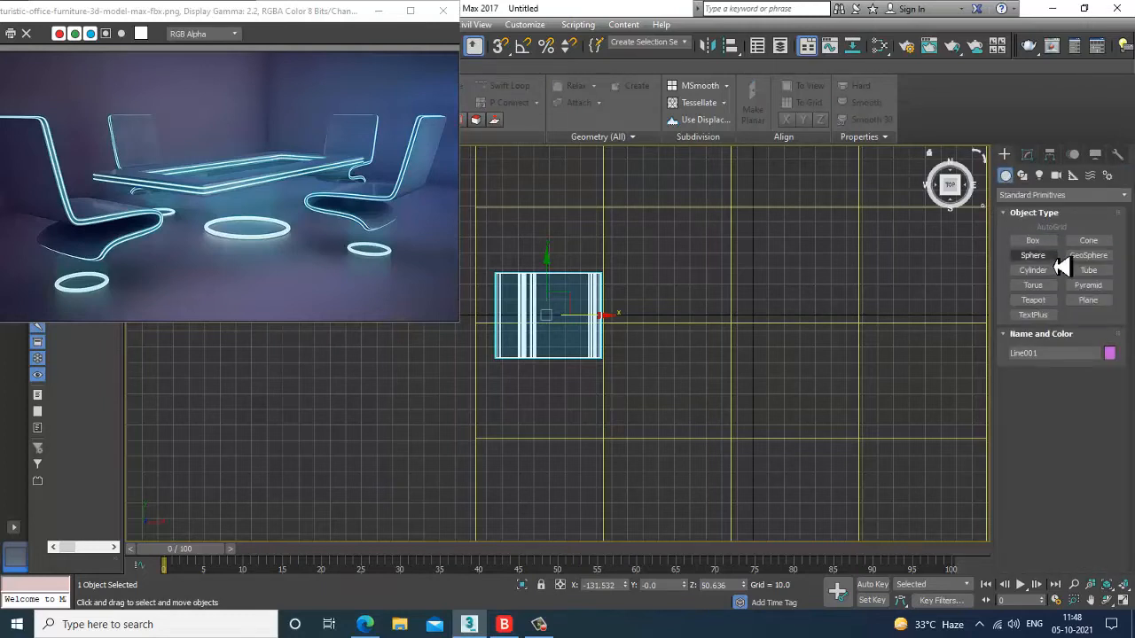
pyautogui.moveTo(677, 301); pyautogui.dragTo(738, 310, button='middle')
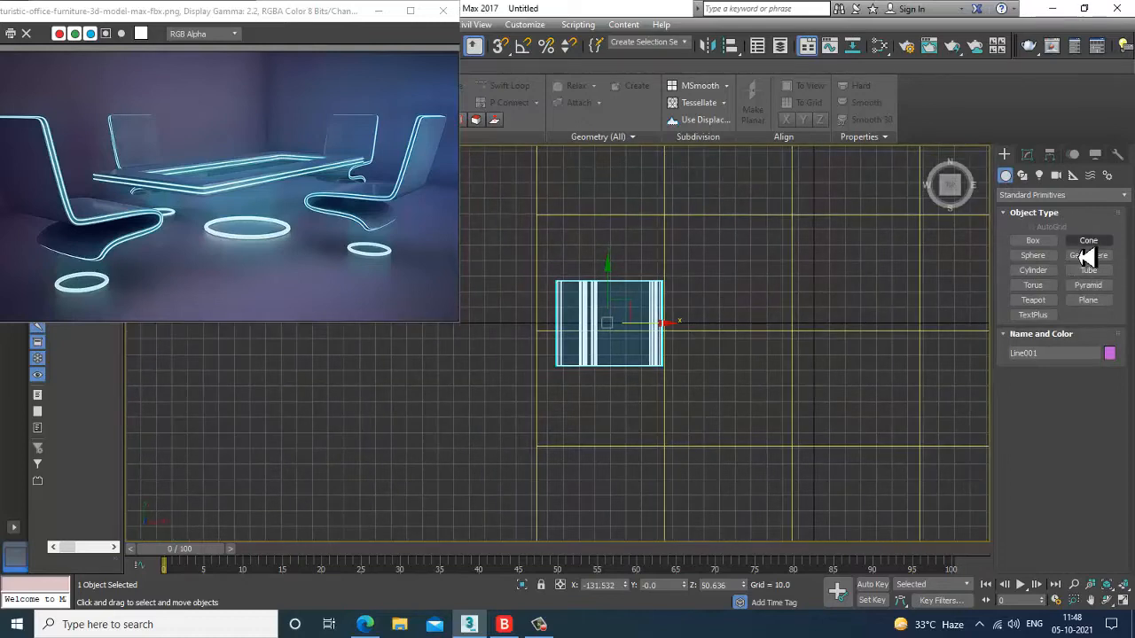
pyautogui.click(1039, 195)
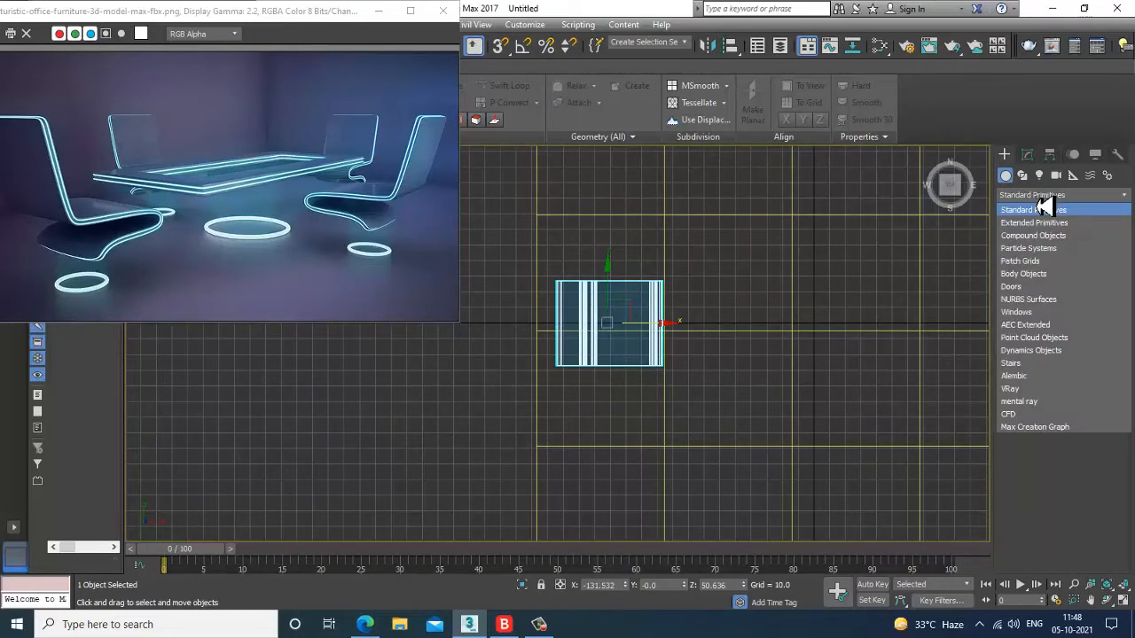
pyautogui.click(1045, 209)
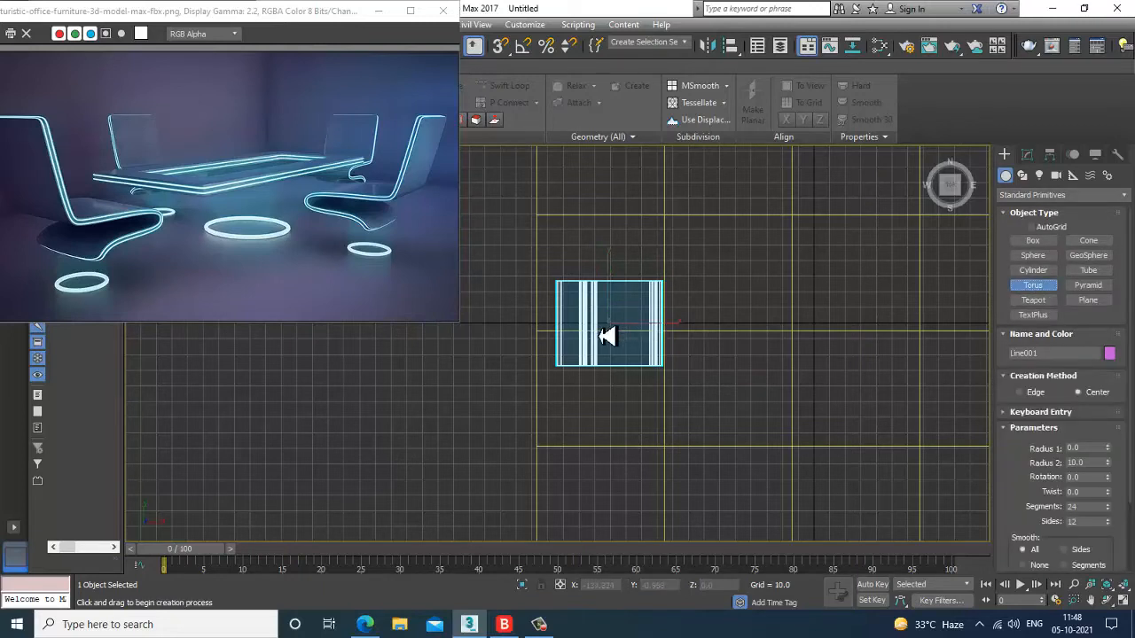
pyautogui.moveTo(612, 330); pyautogui.dragTo(640, 359)
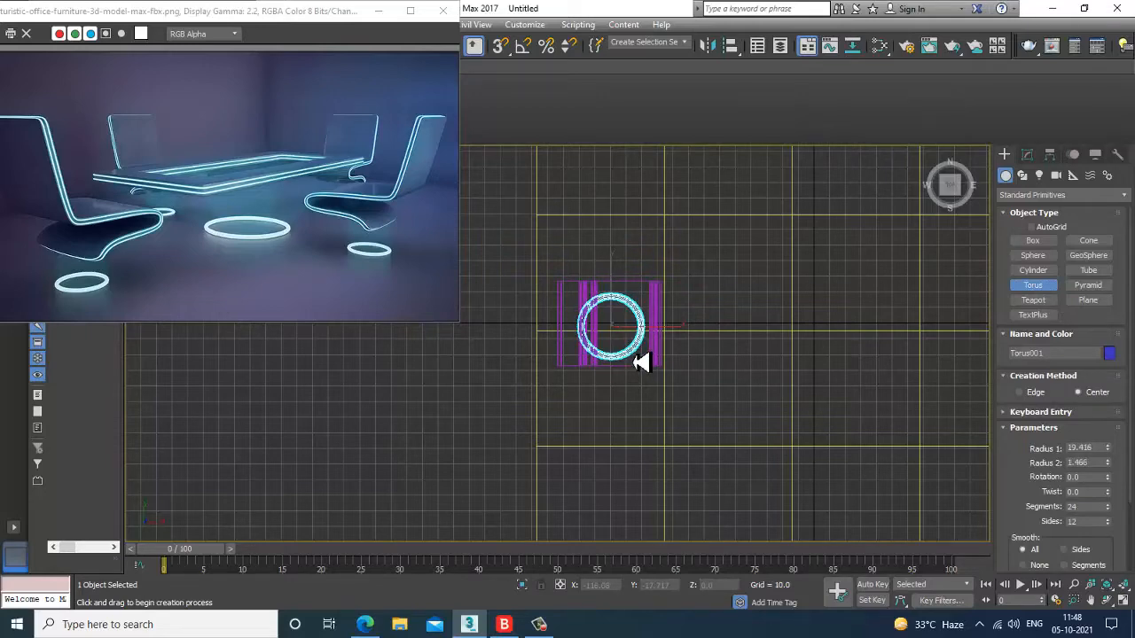
pyautogui.rightClick(675, 373)
# Raise the torus to about Z 1.3 so it rests on the ground plane, and check it in the Front and Perspective views.
pyautogui.hotkey('alt', 'w')
pyautogui.middleClick(740, 423)
pyautogui.press('z')
pyautogui.hotkey('alt', 'w')
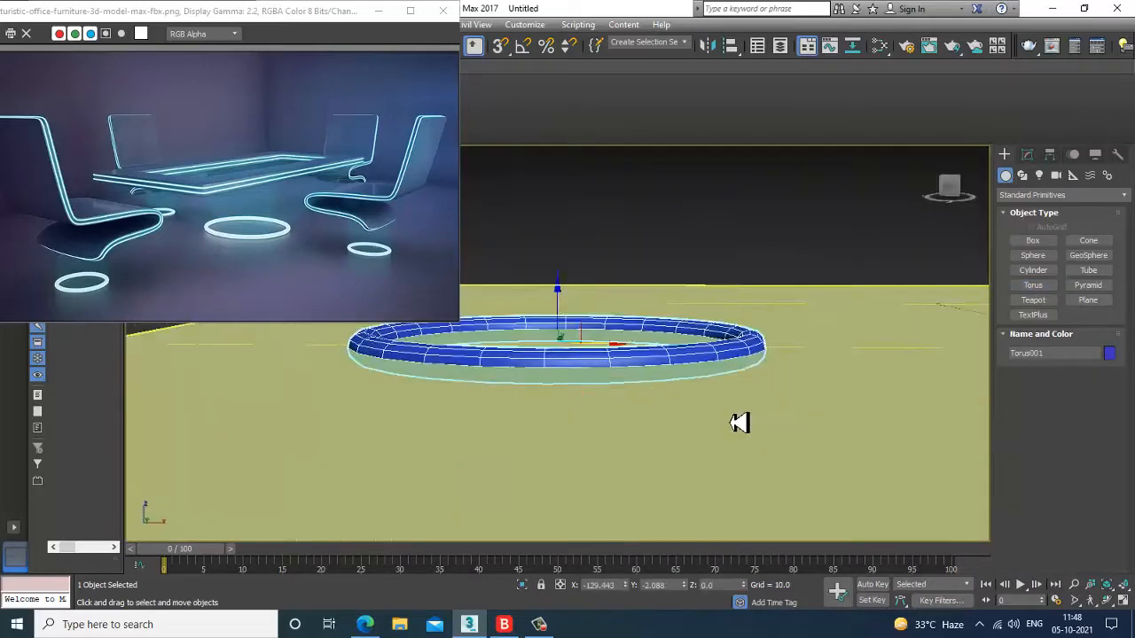
pyautogui.scroll(-4, 741, 421)
pyautogui.keyDown('alt'); pyautogui.moveTo(747, 421); pyautogui.dragTo(710, 347, button='middle'); pyautogui.keyUp('alt')
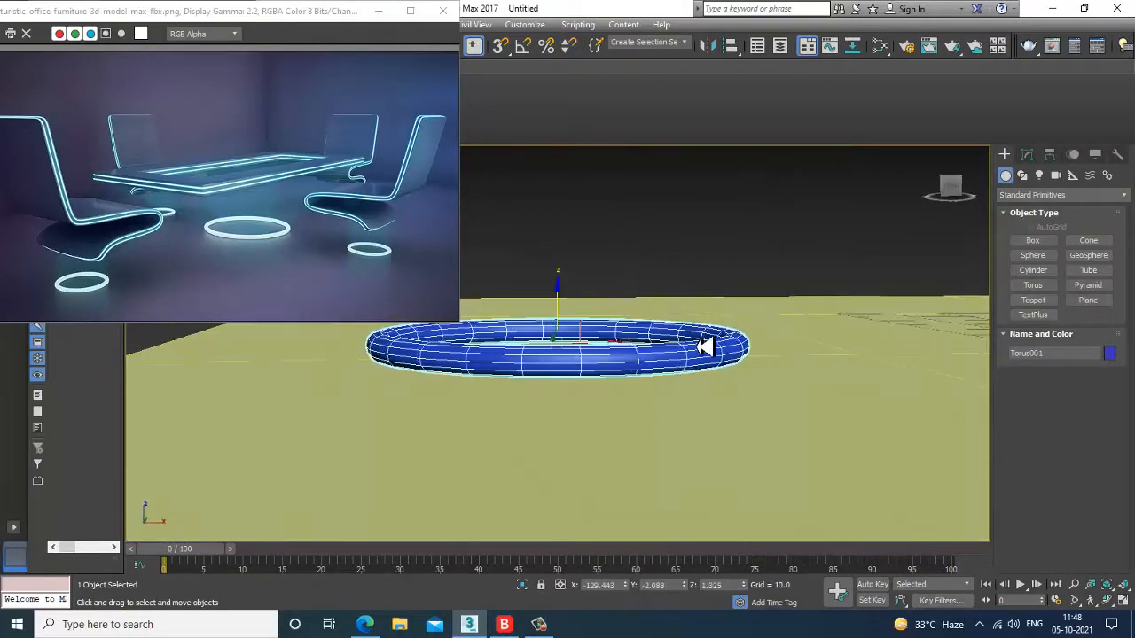
pyautogui.hotkey('alt', 'w')
pyautogui.hotkey('alt', 'w')
pyautogui.press('z')
pyautogui.hotkey('alt', 'w')
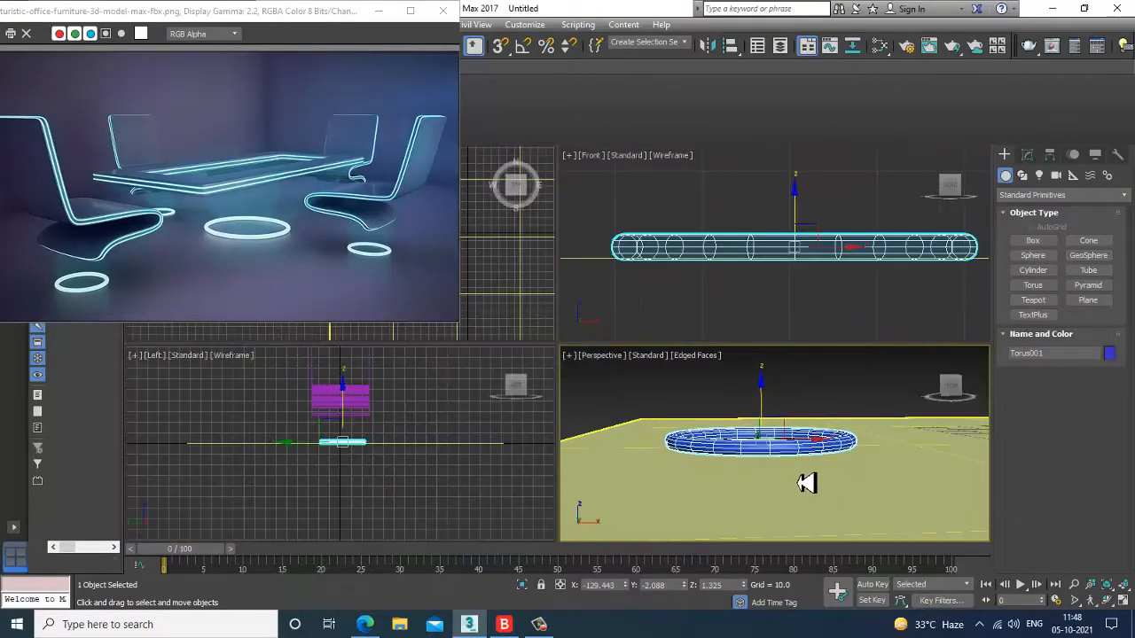
# Refine the torus under the chair to 40 segments and 17 sides, and set its Radius 2 to about 2.1.
pyautogui.hotkey('alt', 'w')
pyautogui.press('z')
pyautogui.keyDown('alt'); pyautogui.moveTo(776, 437); pyautogui.dragTo(812, 298, button='middle'); pyautogui.keyUp('alt')
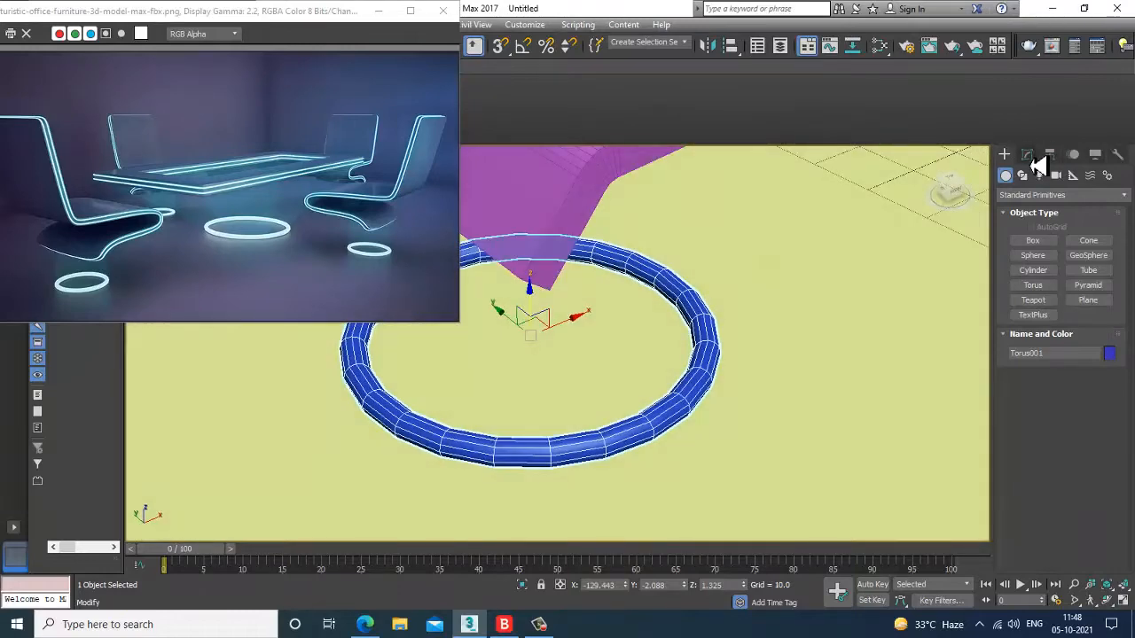
pyautogui.click(1027, 154)
pyautogui.moveTo(870, 349); pyautogui.dragTo(886, 355, button='middle')
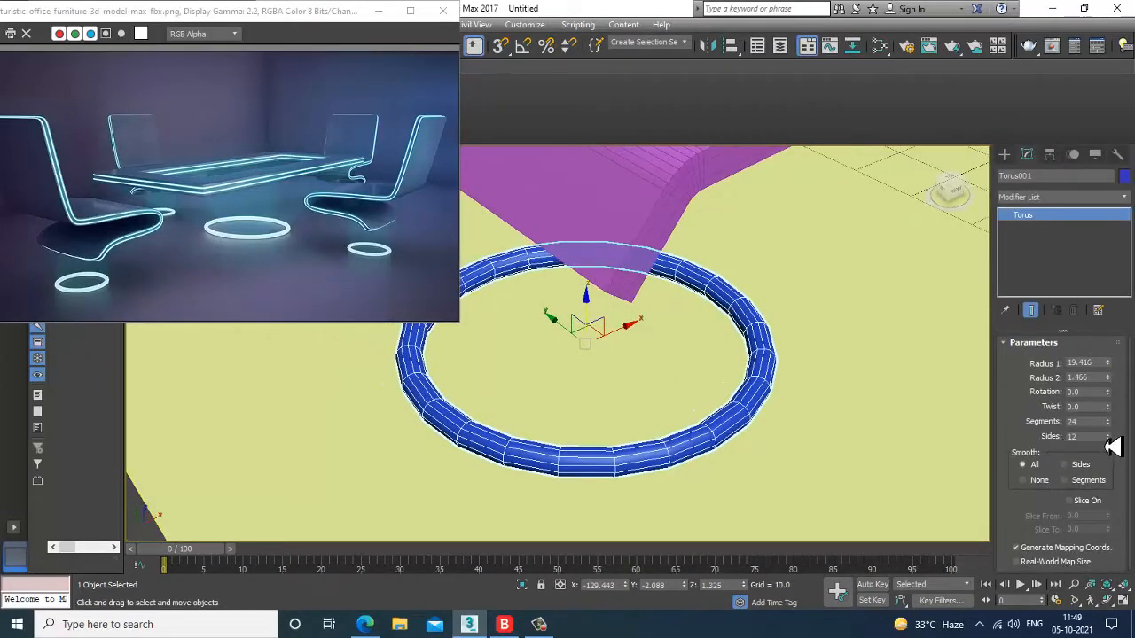
pyautogui.moveTo(1113, 446); pyautogui.dragTo(1113, 429)
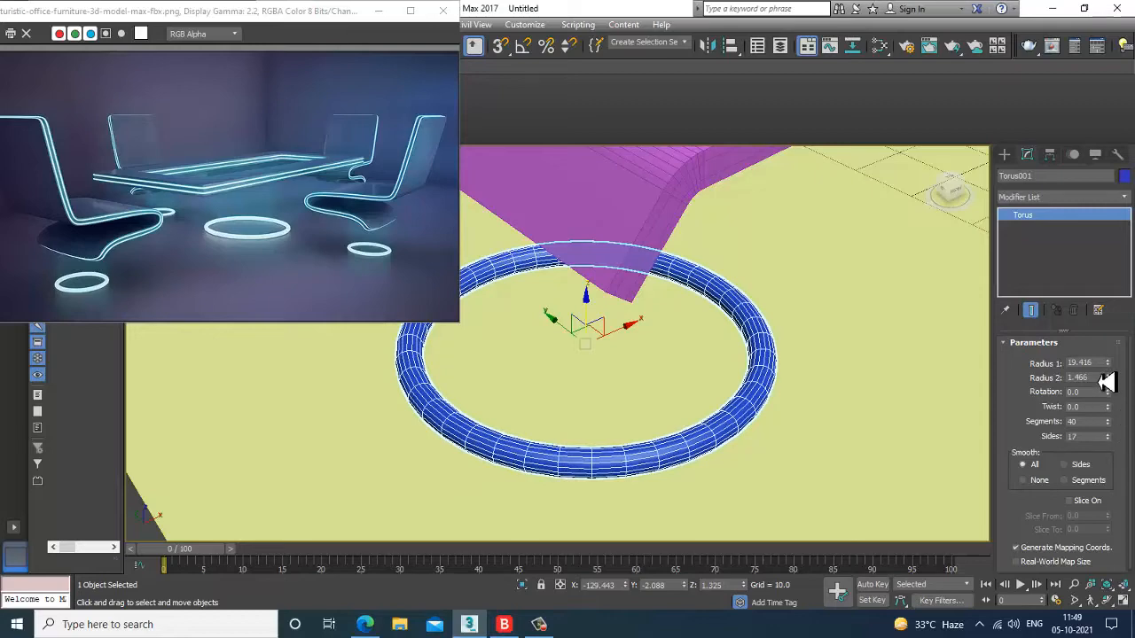
pyautogui.moveTo(1115, 390); pyautogui.dragTo(1119, 359)
pyautogui.scroll(-5, 847, 401)
pyautogui.keyDown('alt'); pyautogui.moveTo(847, 401); pyautogui.dragTo(823, 380, button='middle'); pyautogui.keyUp('alt')
pyautogui.hotkey('alt', 'w')
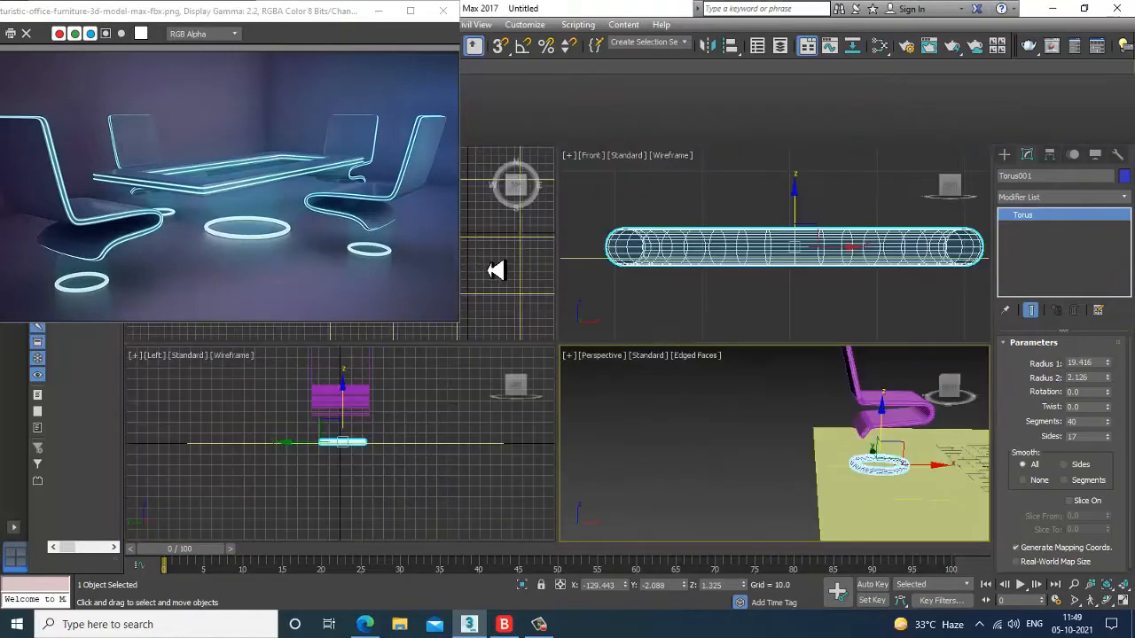
# Scale the torus uniformly to about 81% in the Top view.
pyautogui.rightClick(500, 270)
pyautogui.hotkey('alt', 'w')
pyautogui.scroll(5, 671, 261)
pyautogui.scroll(-5, 647, 296)
pyautogui.scroll(1, 657, 303)
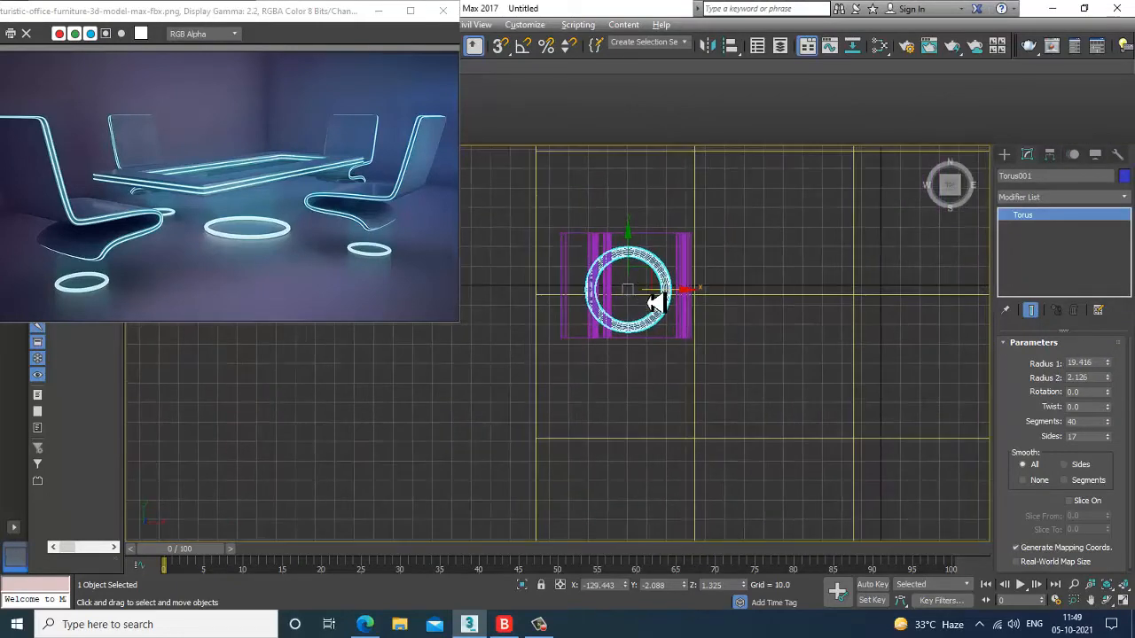
pyautogui.press('r')
pyautogui.moveTo(640, 298); pyautogui.dragTo(662, 316)
pyautogui.hotkey('alt', 'w')
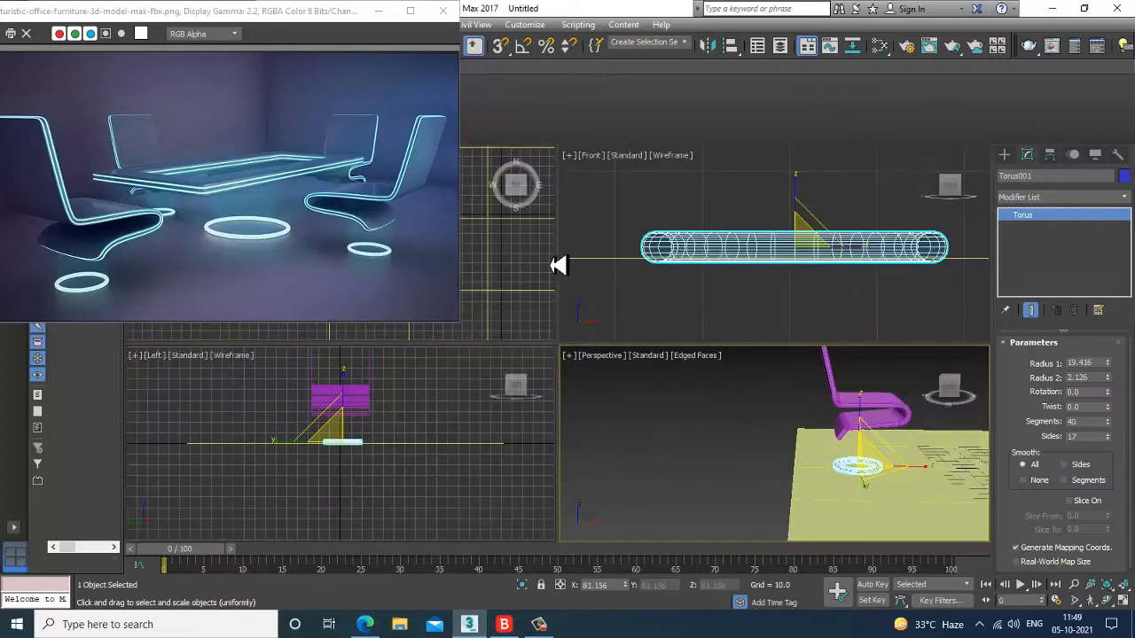
# Create a thin tabletop box beside the chair in the Top view, about 110.5 long and 184 wide.
pyautogui.rightClick(511, 260)
pyautogui.hotkey('alt', 'w')
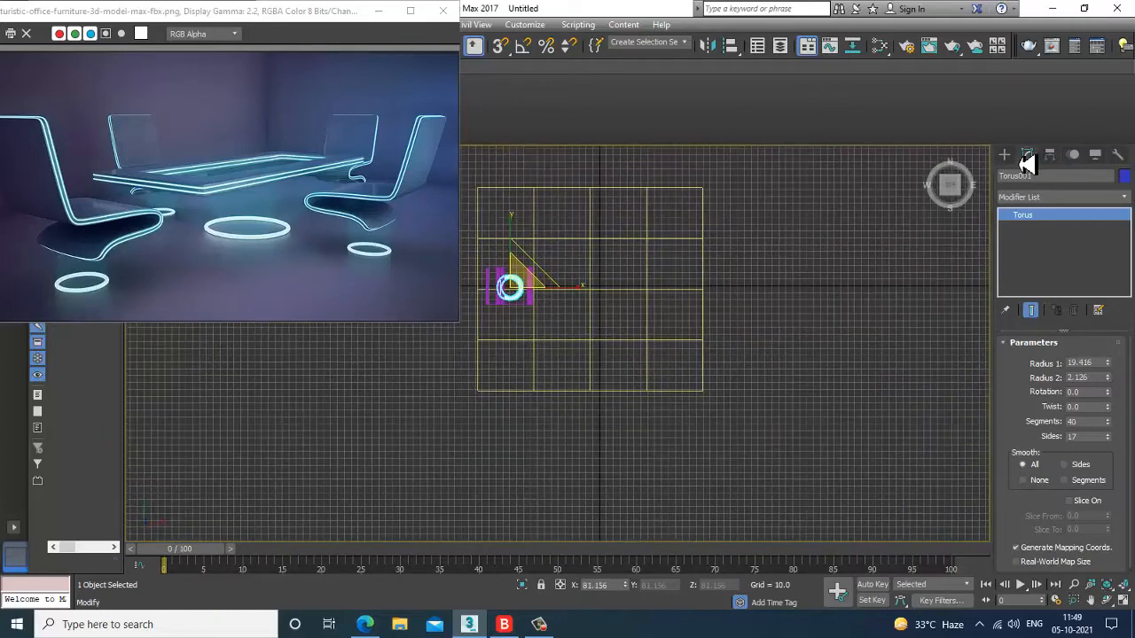
pyautogui.click(1005, 157)
pyautogui.click(1032, 241)
pyautogui.moveTo(527, 295); pyautogui.dragTo(492, 330, button='middle')
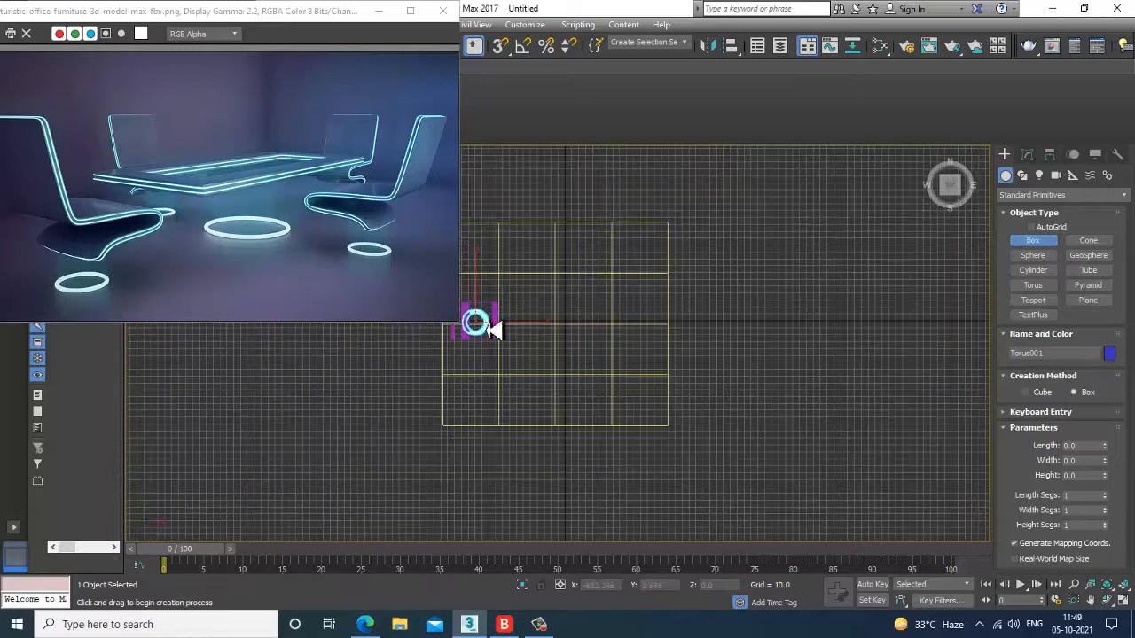
pyautogui.moveTo(567, 316); pyautogui.dragTo(602, 334, button='middle')
pyautogui.scroll(2, 585, 326)
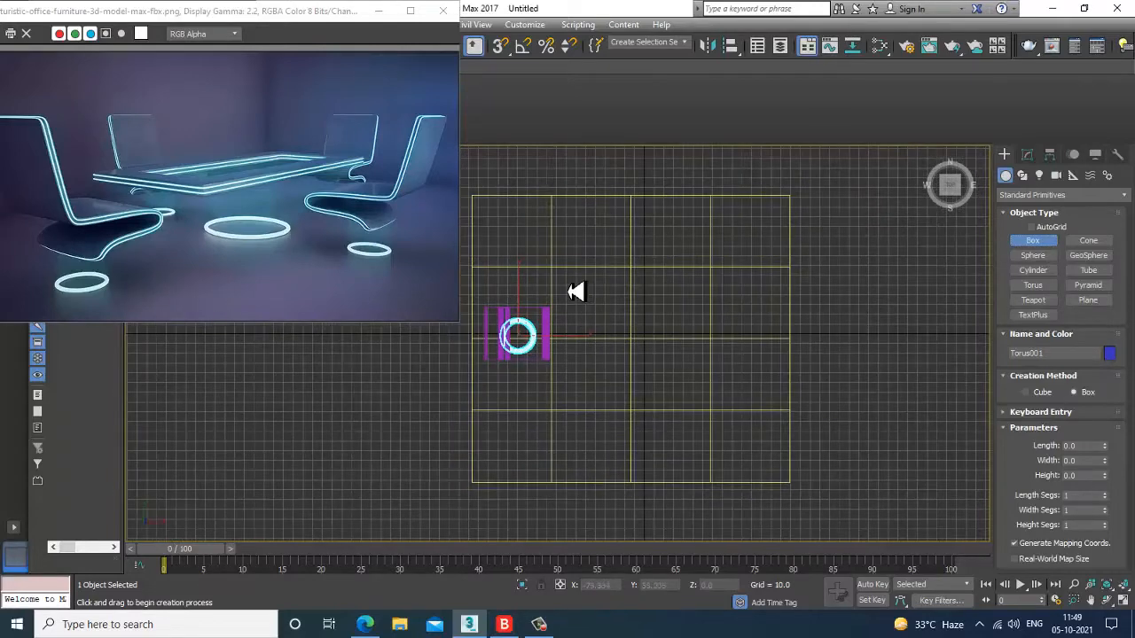
pyautogui.moveTo(572, 292); pyautogui.dragTo(749, 399)
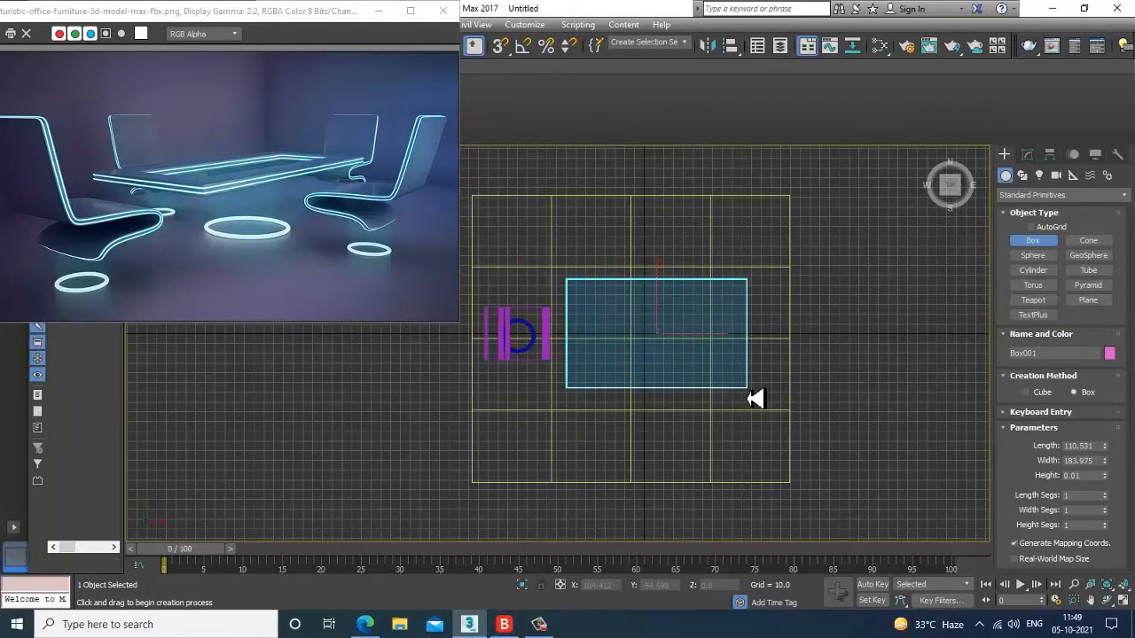
pyautogui.rightClick(754, 393)
pyautogui.hotkey('alt', 'w')
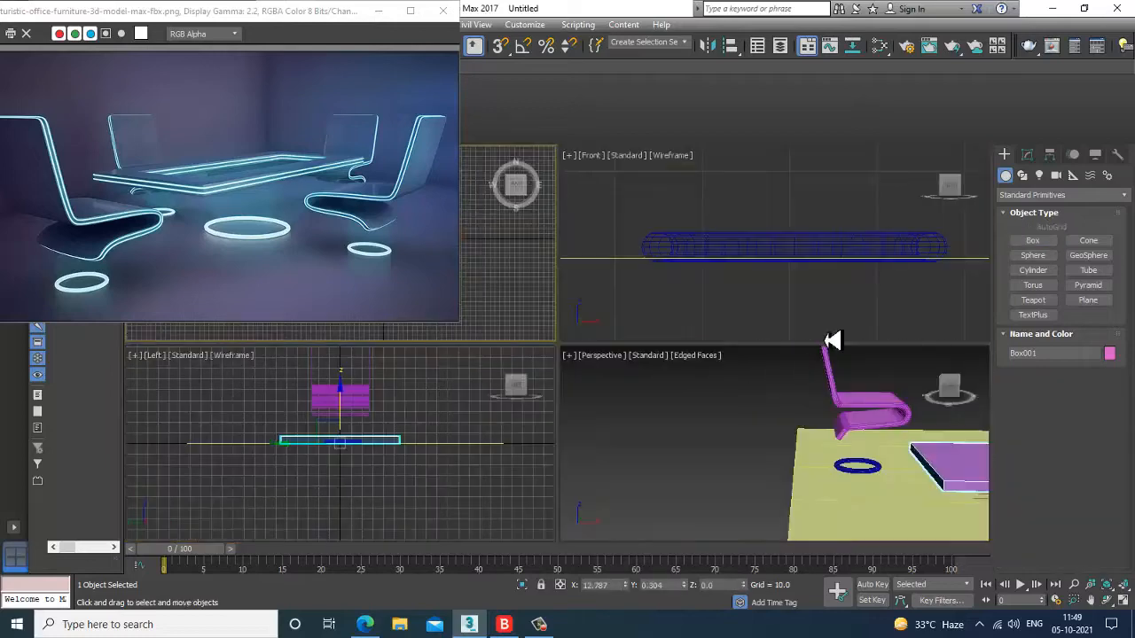
# Raise the tabletop box in the Front view to about Z 65.4, above the chair's seat height.
pyautogui.hotkey('alt', 'w')
pyautogui.scroll(-5, 836, 283)
pyautogui.scroll(2, 846, 329)
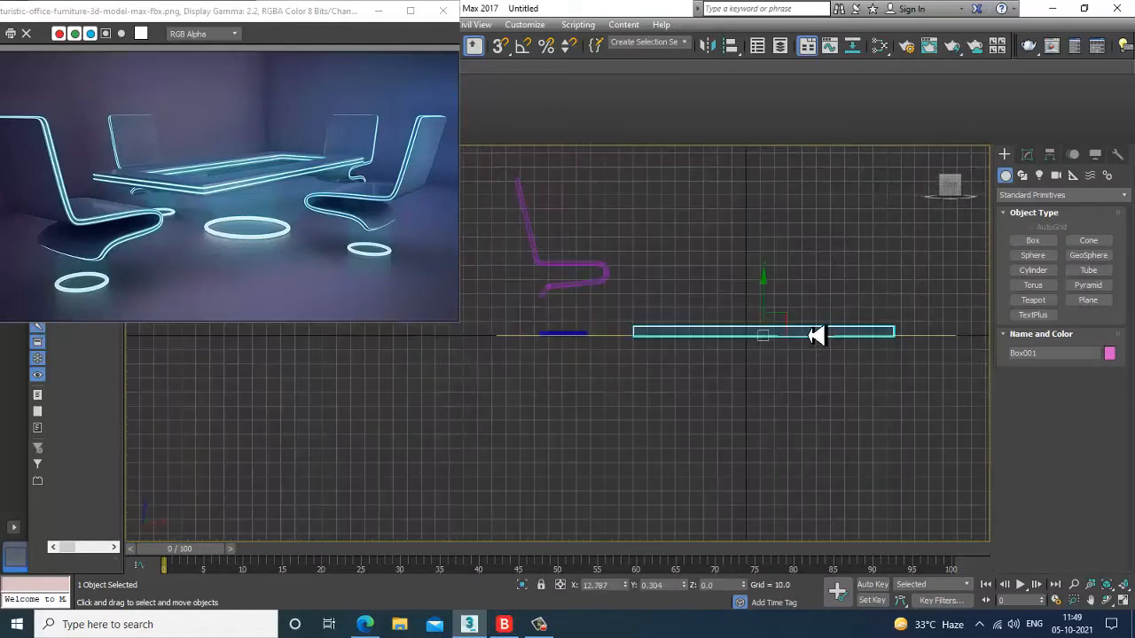
pyautogui.moveTo(770, 311); pyautogui.dragTo(766, 216)
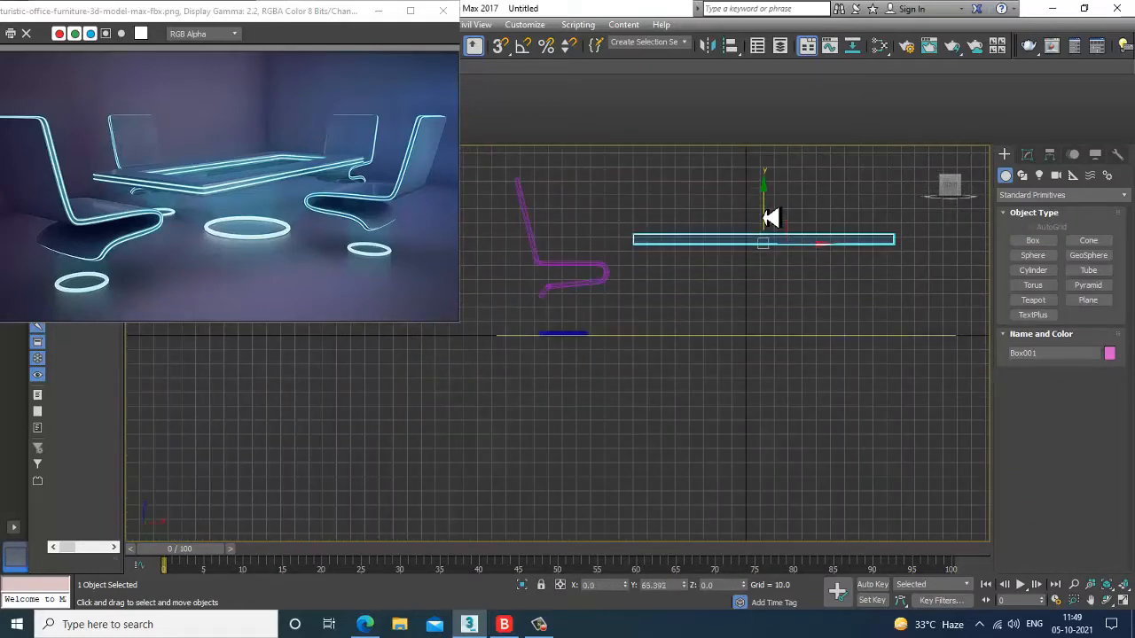
# Scale the tabletop box along its vertical axis in the Front view to make it slightly thicker.
pyautogui.scroll(2, 764, 268)
pyautogui.press('r')
pyautogui.moveTo(823, 246); pyautogui.dragTo(822, 213)
pyautogui.scroll(2, 780, 249)
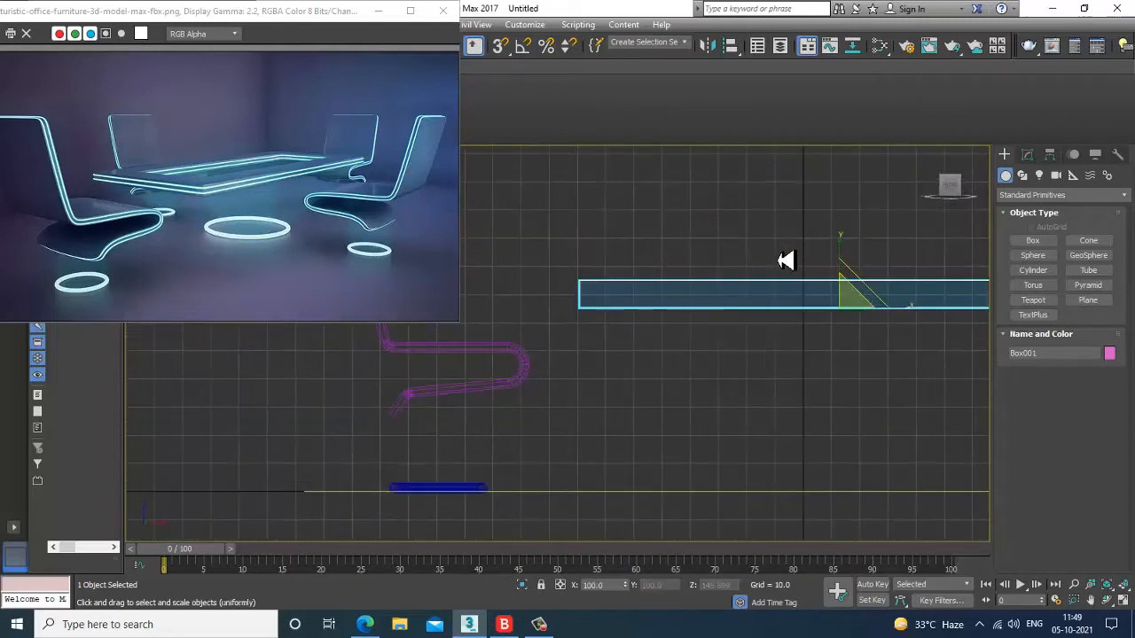
pyautogui.moveTo(842, 271); pyautogui.dragTo(849, 253)
# Convert the tabletop box to Editable Poly and select its top and bottom polygons in the Perspective view.
pyautogui.rightClick(737, 299)
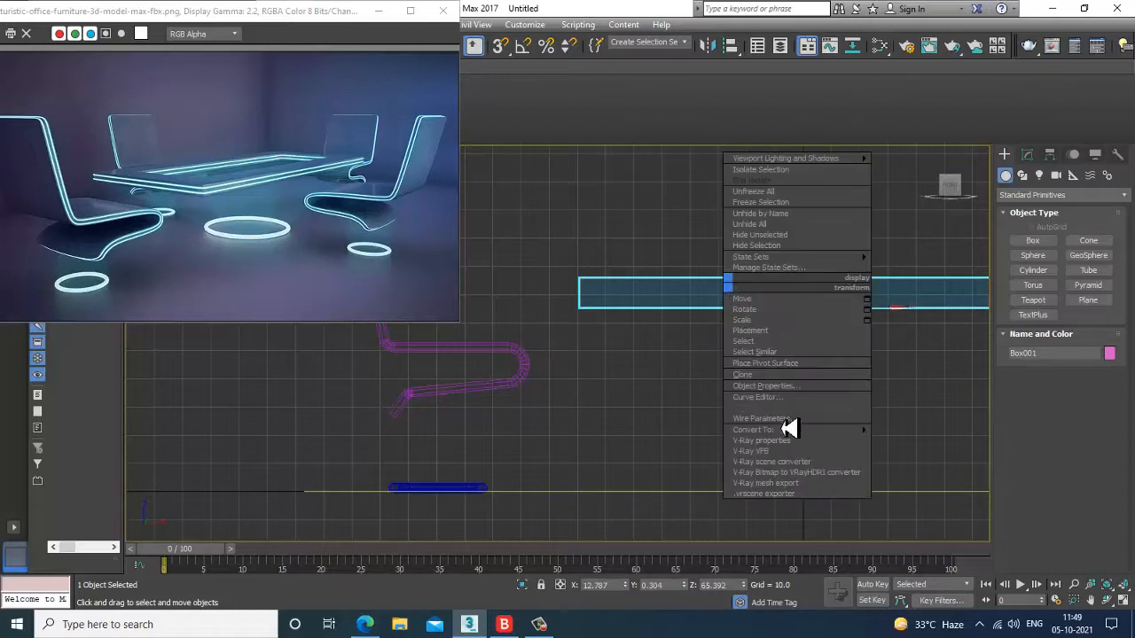
pyautogui.click(952, 451)
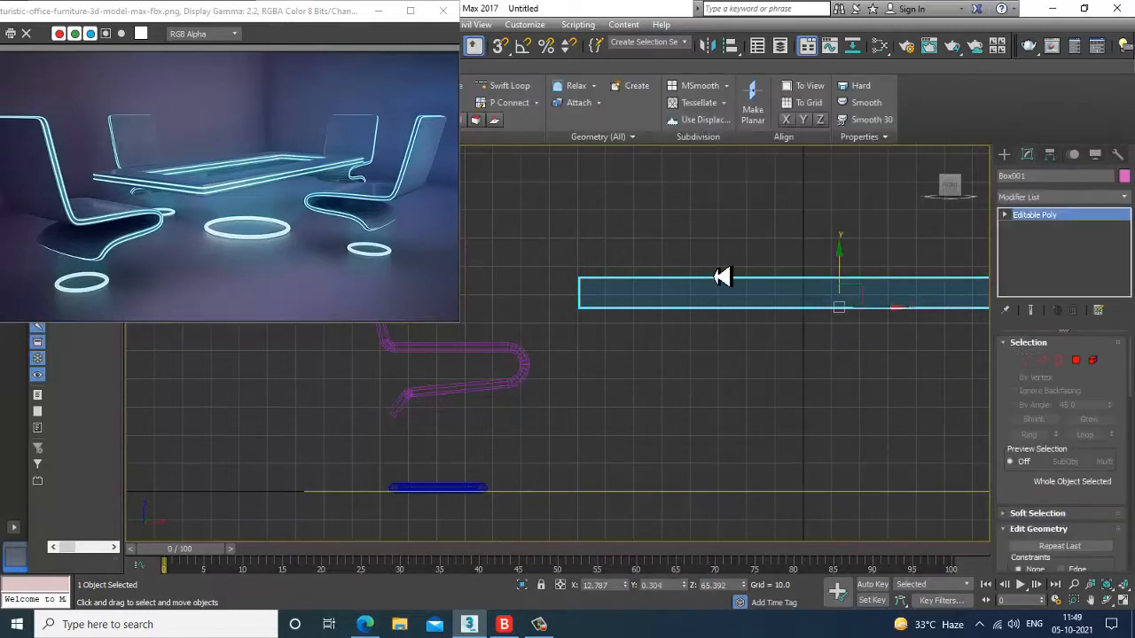
pyautogui.moveTo(851, 355); pyautogui.dragTo(787, 347, button='middle')
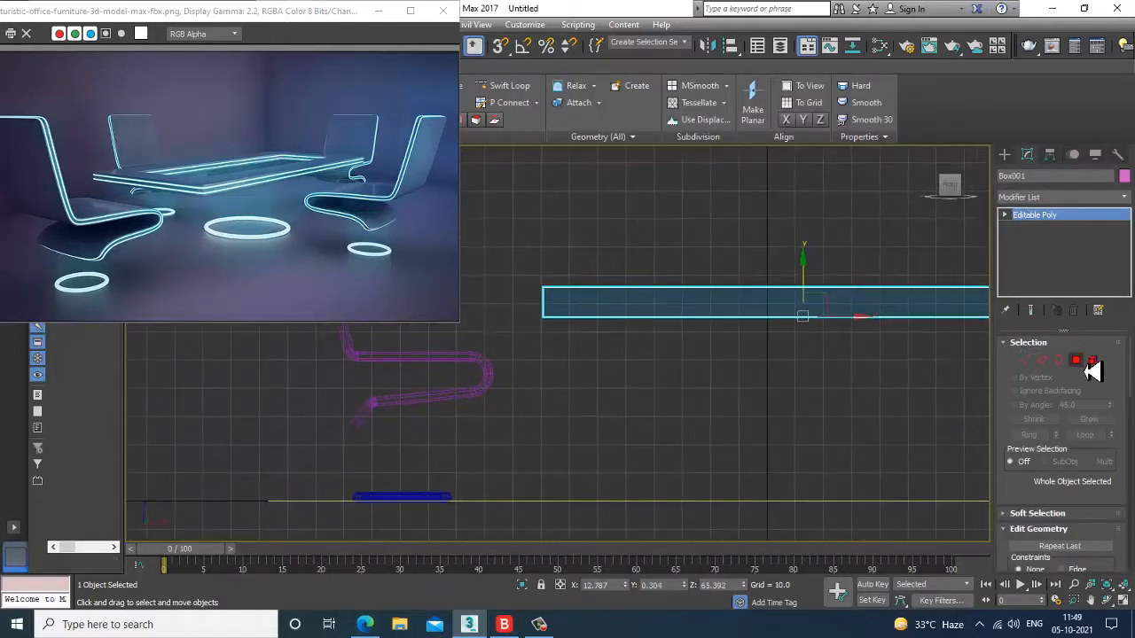
pyautogui.click(1075, 360)
pyautogui.hotkey('alt', 'w')
pyautogui.click(773, 441)
pyautogui.hotkey('alt', 'w')
pyautogui.moveTo(943, 418); pyautogui.dragTo(772, 474, button='middle')
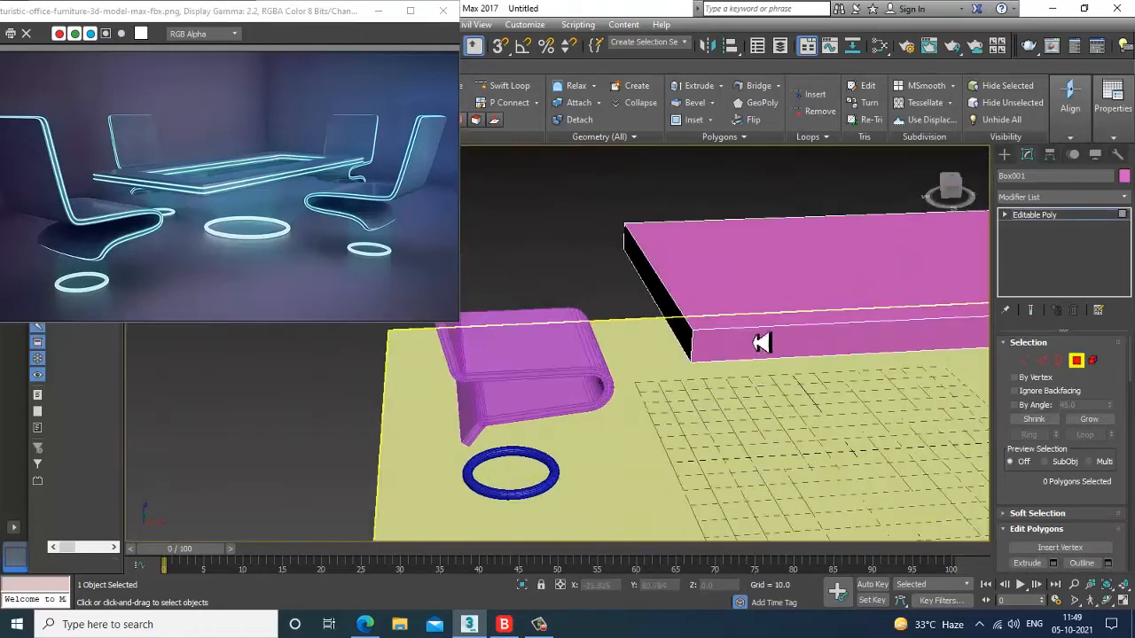
pyautogui.click(780, 303)
pyautogui.keyDown('alt'); pyautogui.moveTo(831, 338); pyautogui.dragTo(830, 276, button='middle'); pyautogui.keyUp('alt')
pyautogui.keyDown('alt'); pyautogui.moveTo(828, 225); pyautogui.dragTo(878, 253, button='middle'); pyautogui.keyUp('alt')
# Inset the top and bottom polygons by about 12.2 and bridge them to open the tabletop's centre, leaving polygon editing.
pyautogui.scroll(-3, 1073, 425)
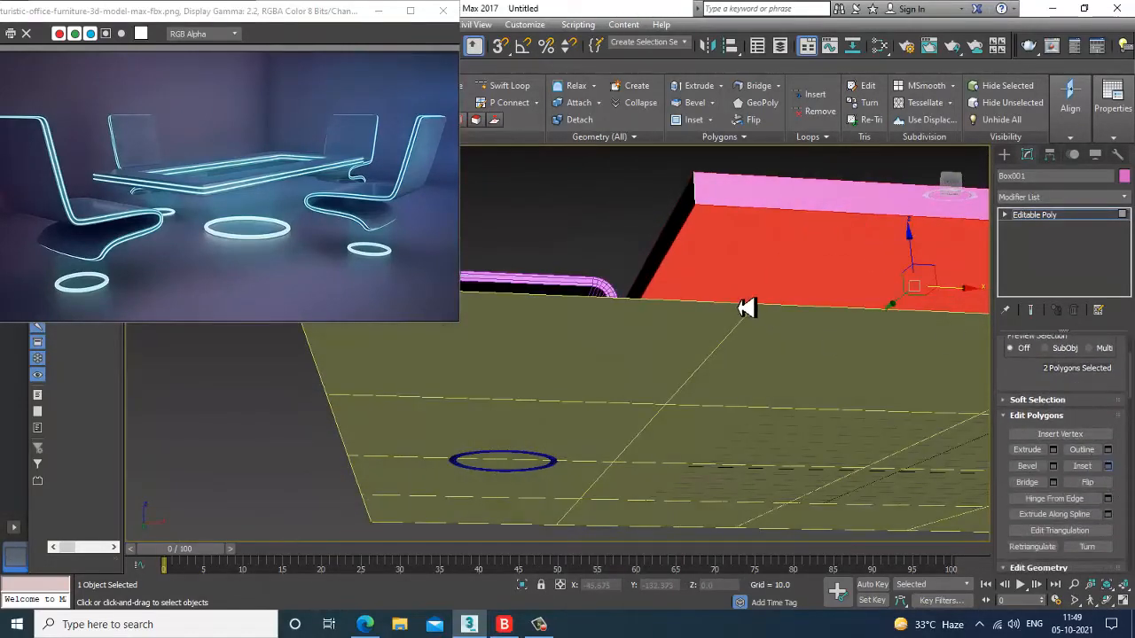
pyautogui.keyDown('alt'); pyautogui.moveTo(611, 282); pyautogui.dragTo(608, 329, button='middle'); pyautogui.keyUp('alt')
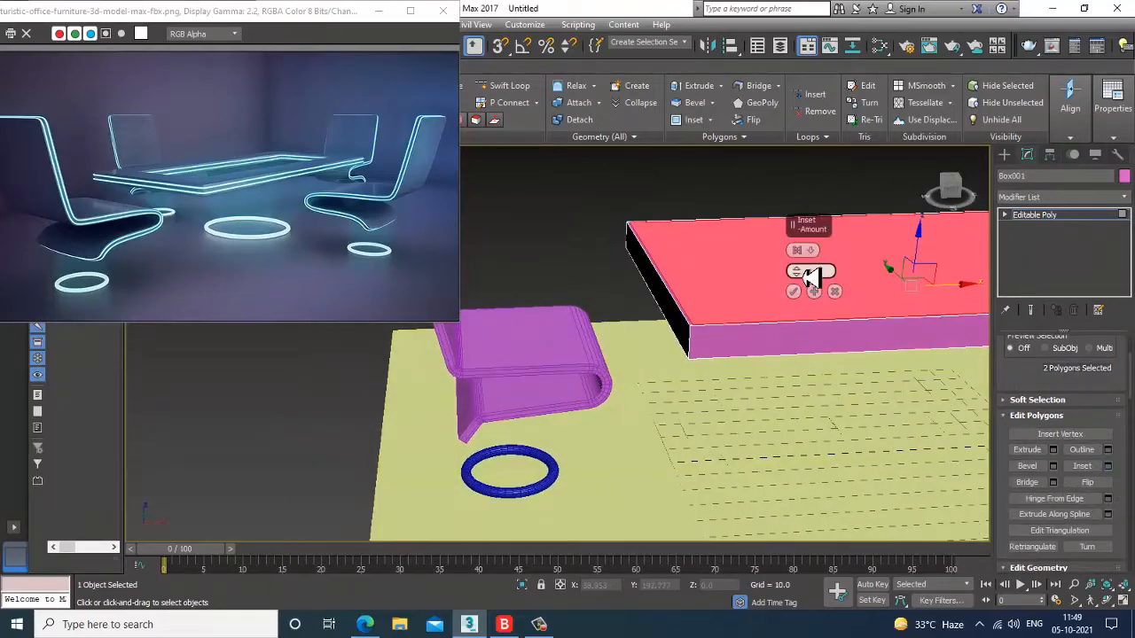
pyautogui.moveTo(807, 279); pyautogui.dragTo(789, 227)
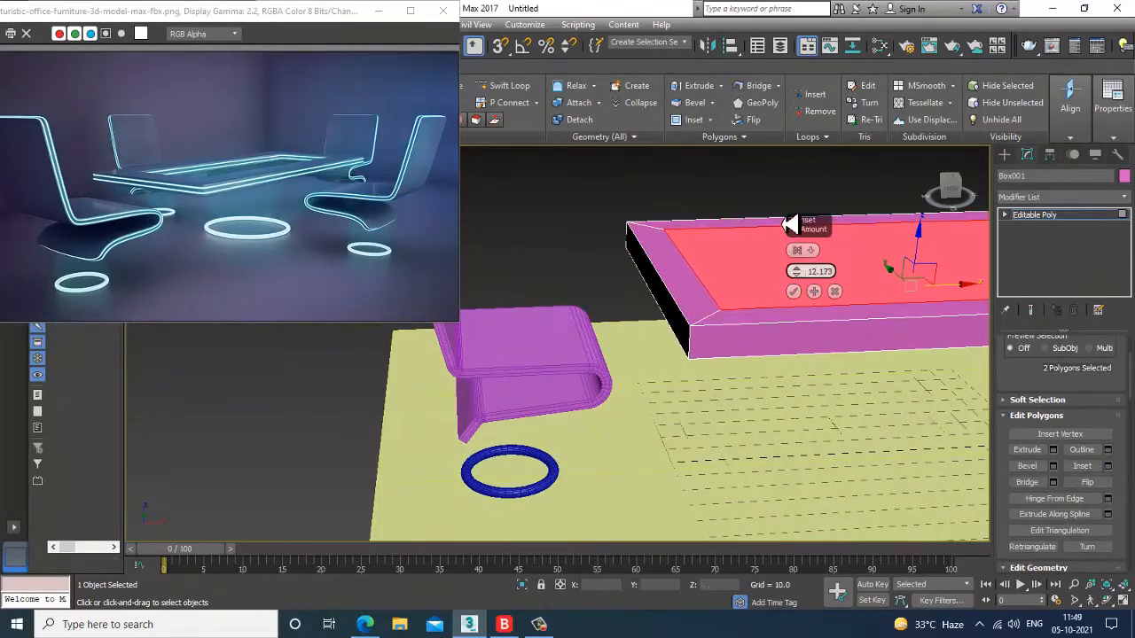
pyautogui.click(795, 291)
pyautogui.click(1042, 486)
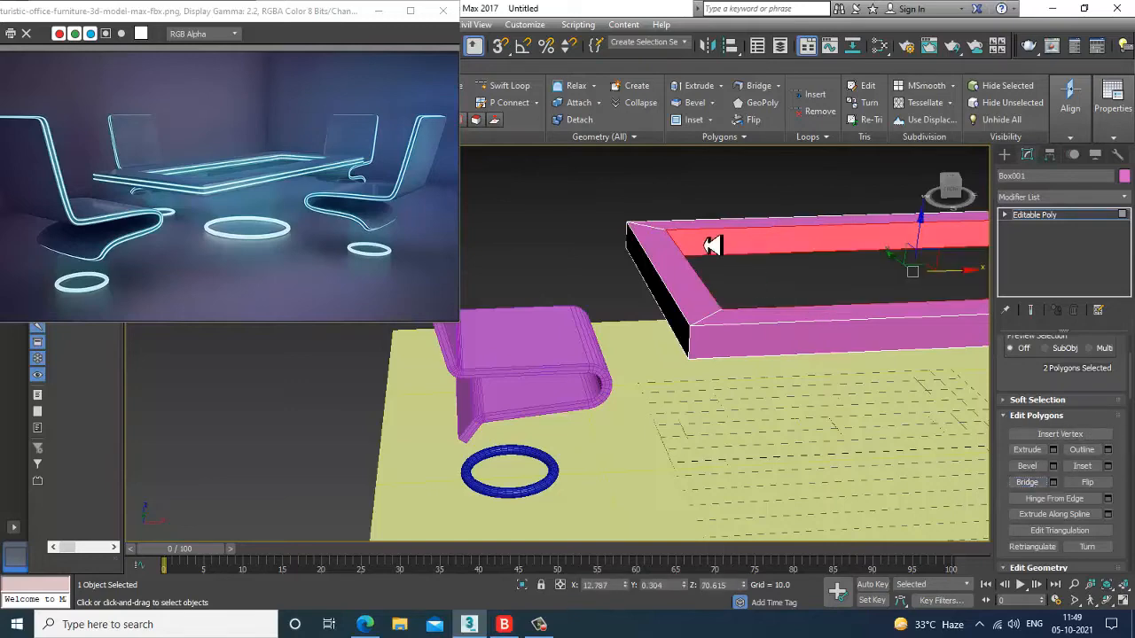
pyautogui.click(1039, 218)
# Insert four horizontal edge loops around the tabletop's side with Swift Loop in the Front view, paired near the upper and lower faces.
pyautogui.hotkey('alt', 'w')
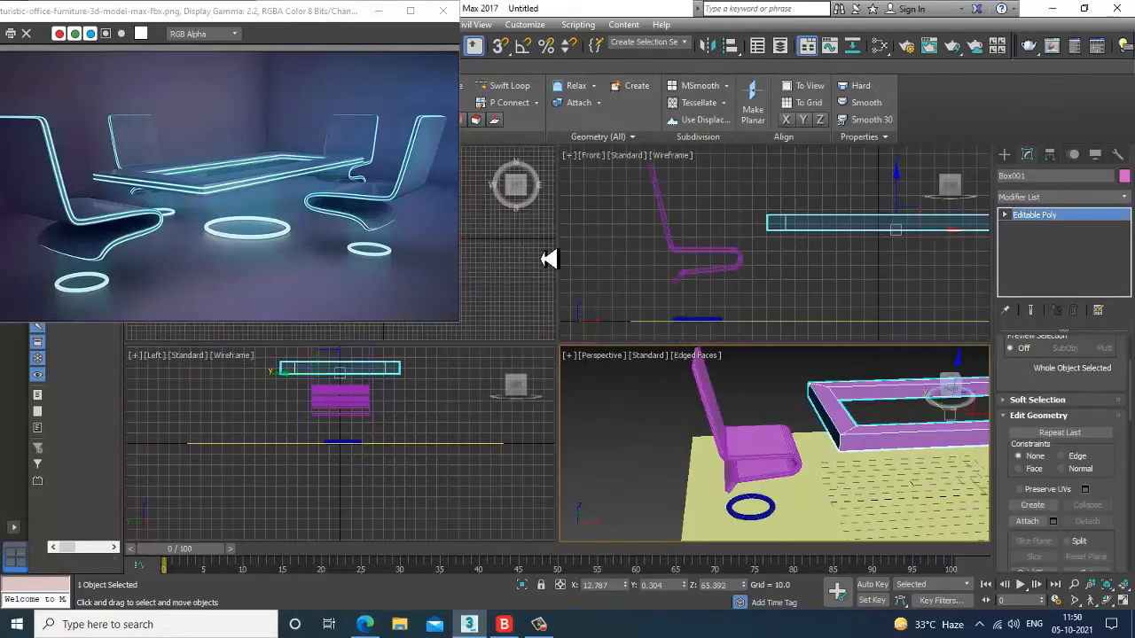
pyautogui.hotkey('alt', 'w')
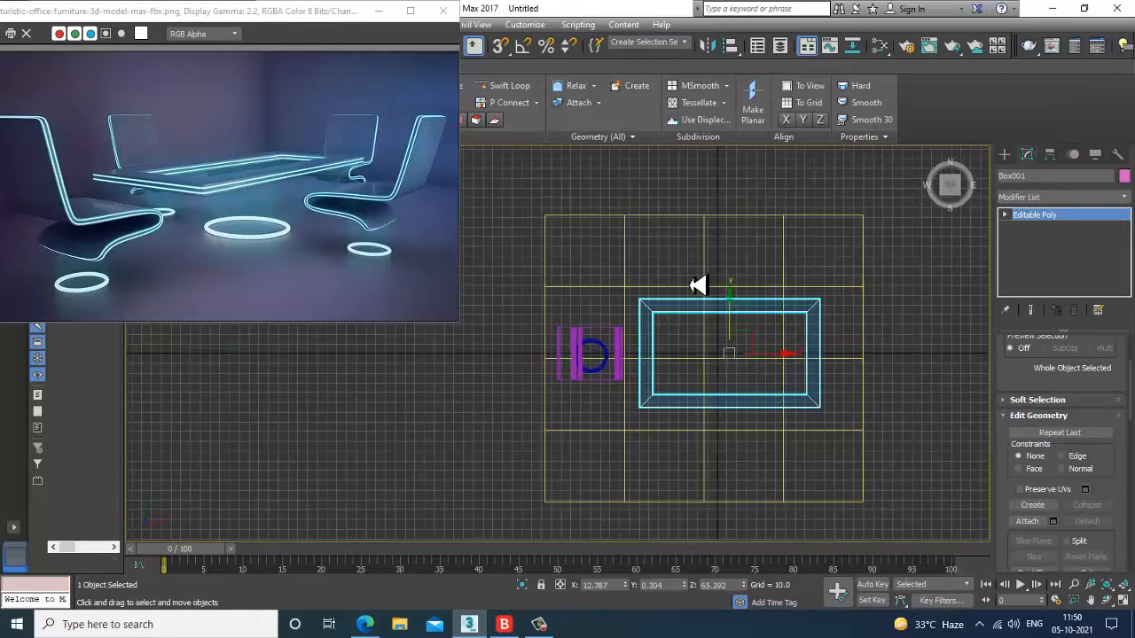
pyautogui.hotkey('alt', 'w')
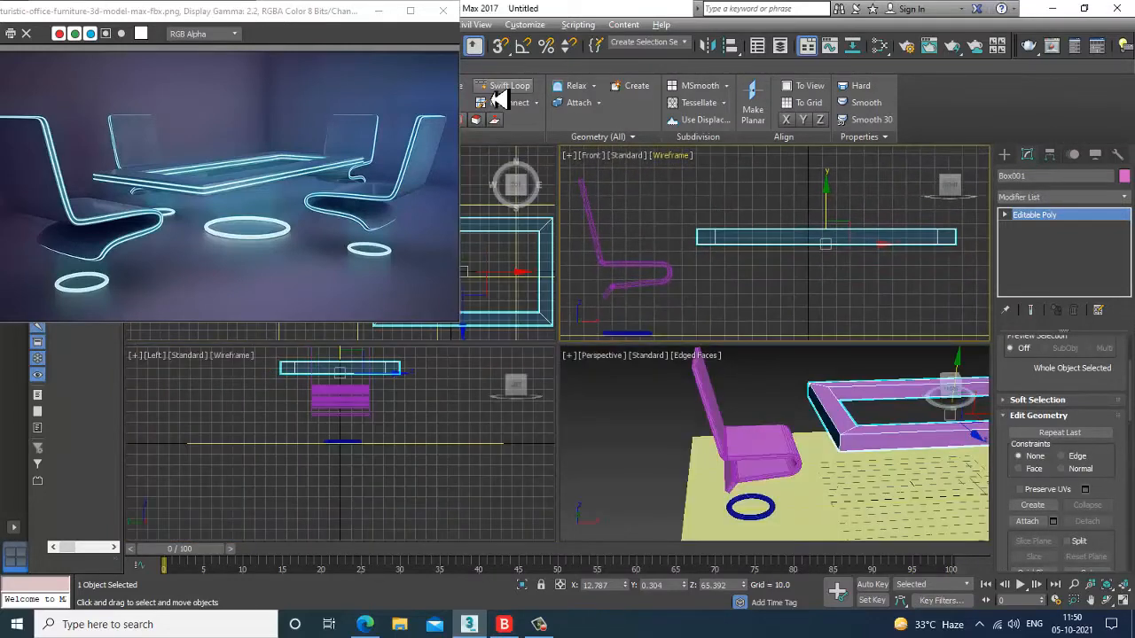
pyautogui.click(499, 98)
pyautogui.hotkey('alt', 'w')
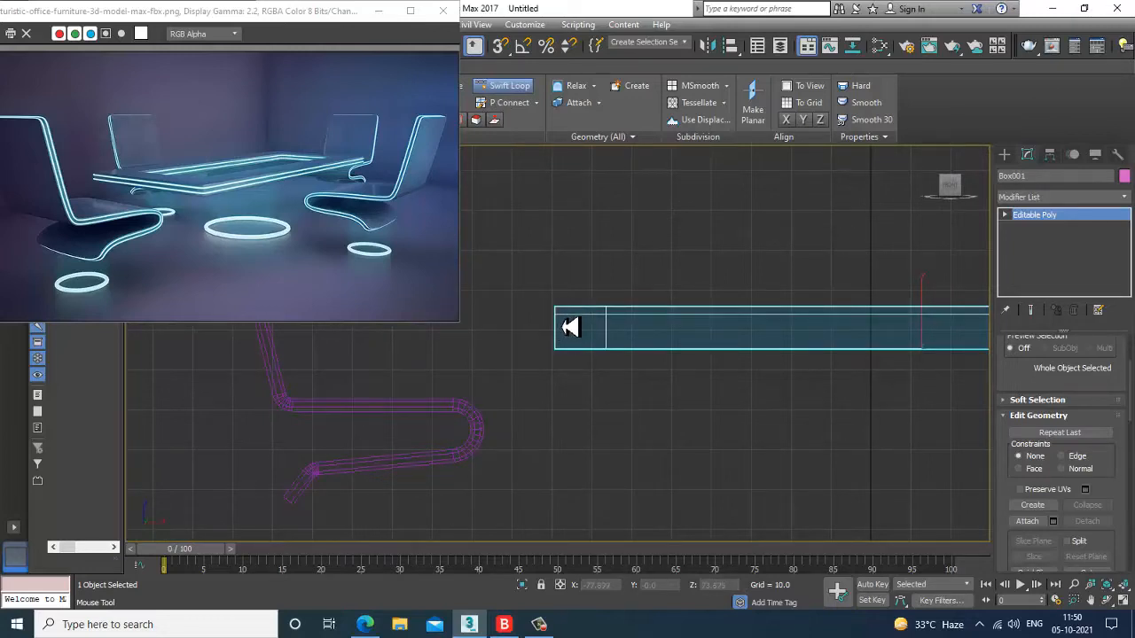
pyautogui.scroll(2, 568, 328)
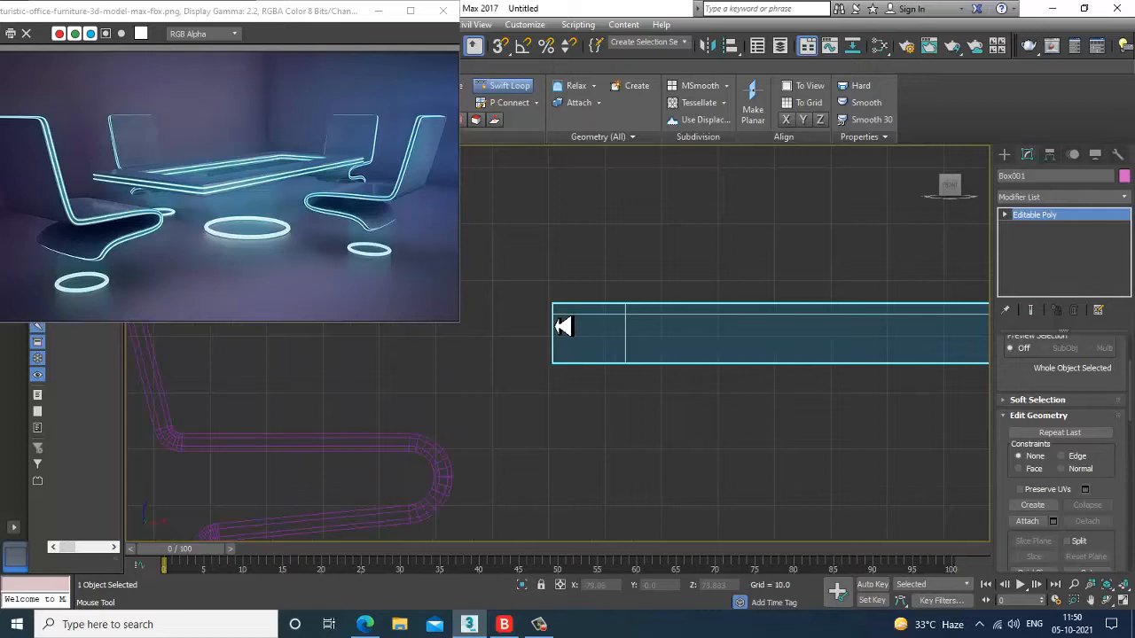
pyautogui.click(556, 316)
pyautogui.click(556, 325)
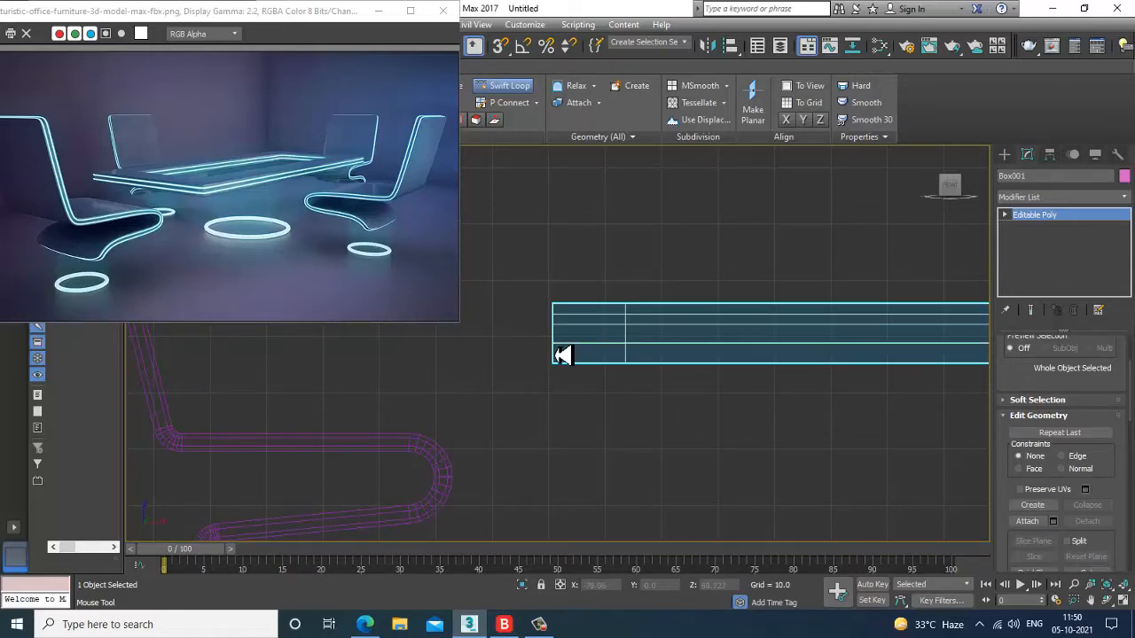
pyautogui.click(560, 355)
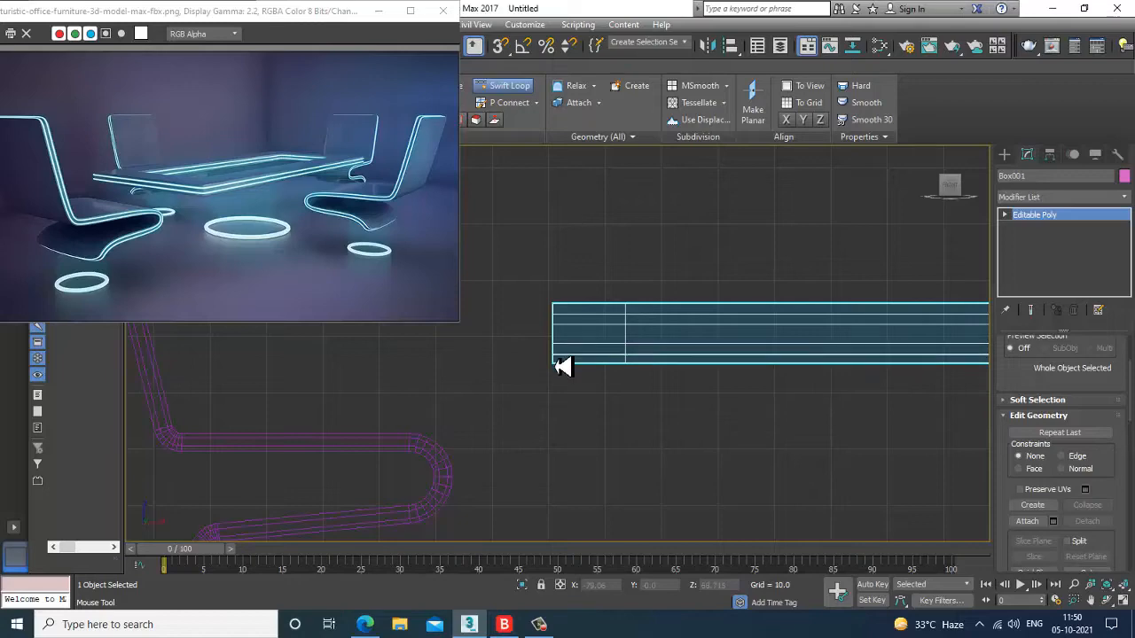
pyautogui.rightClick(563, 366)
pyautogui.scroll(-6, 737, 380)
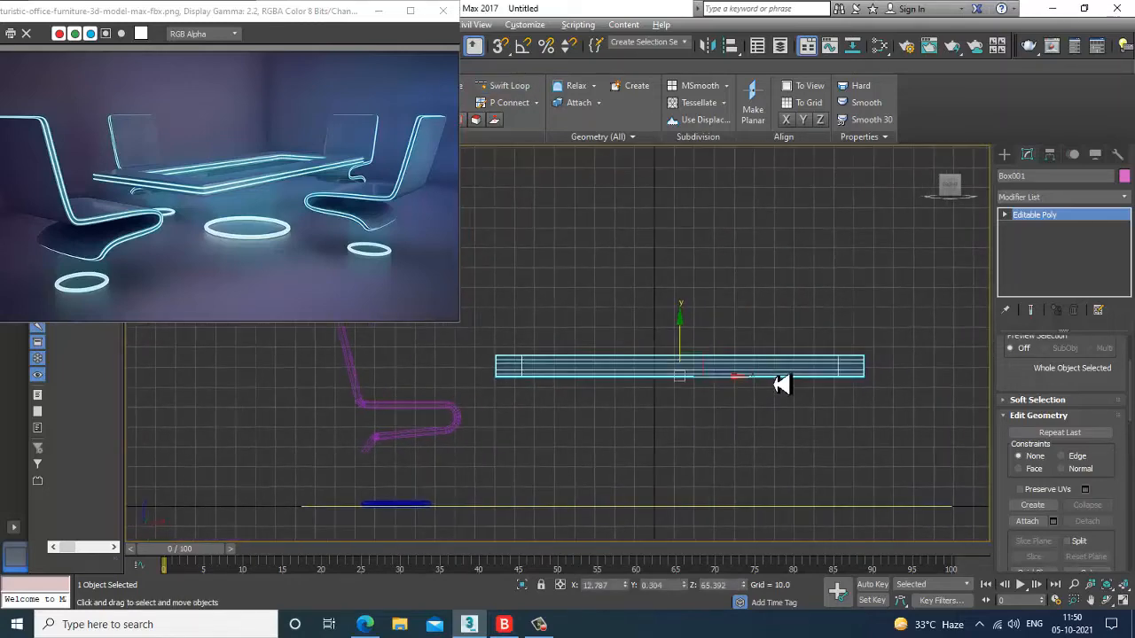
# Clone the chair's torus along X in the Top view to about 9.5, under the centre of the table.
pyautogui.hotkey('alt', 'w')
pyautogui.rightClick(530, 301)
pyautogui.hotkey('alt', 'w')
pyautogui.moveTo(551, 359); pyautogui.dragTo(661, 312, button='middle')
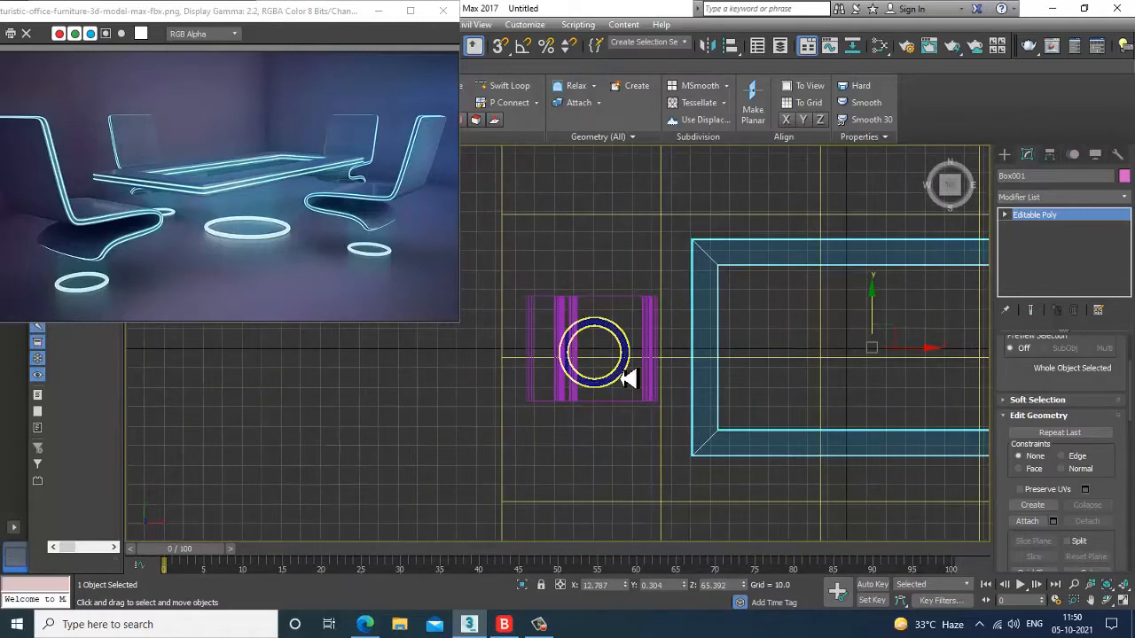
pyautogui.click(624, 377)
pyautogui.scroll(-4, 626, 378)
pyautogui.moveTo(666, 378); pyautogui.dragTo(565, 378, button='middle')
pyautogui.keyDown('shift'); pyautogui.moveTo(578, 383); pyautogui.dragTo(702, 375); pyautogui.keyUp('shift')
pyautogui.click(570, 373)
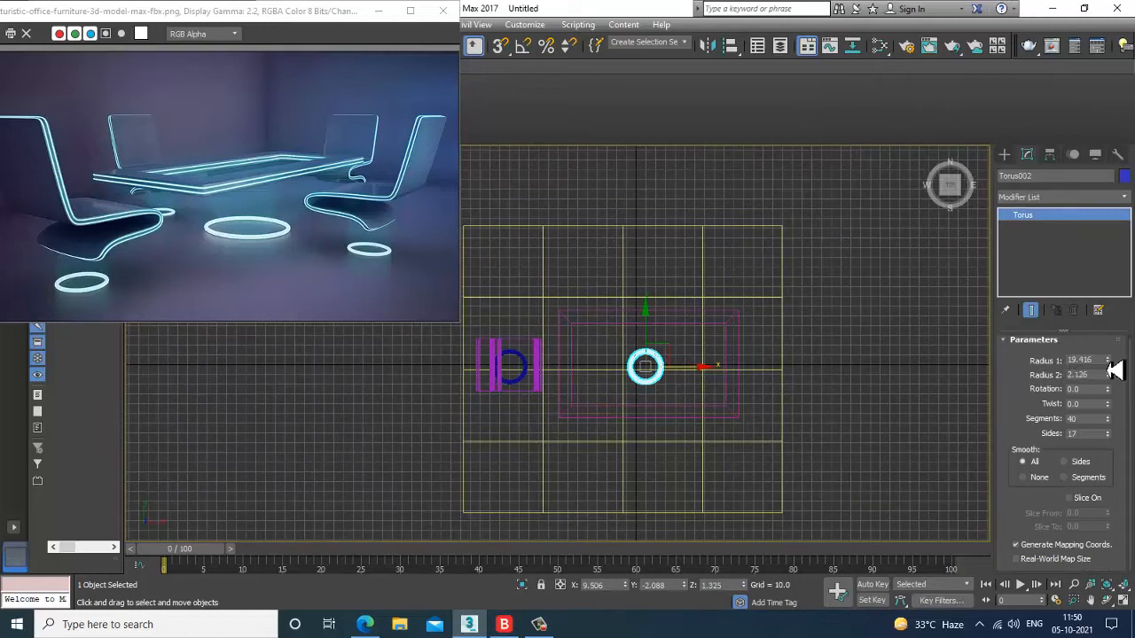
# Set the cloned torus's Radius 1 to about 38.8 and Radius 2 to about 1.7.
pyautogui.moveTo(1114, 371); pyautogui.dragTo(1104, 338)
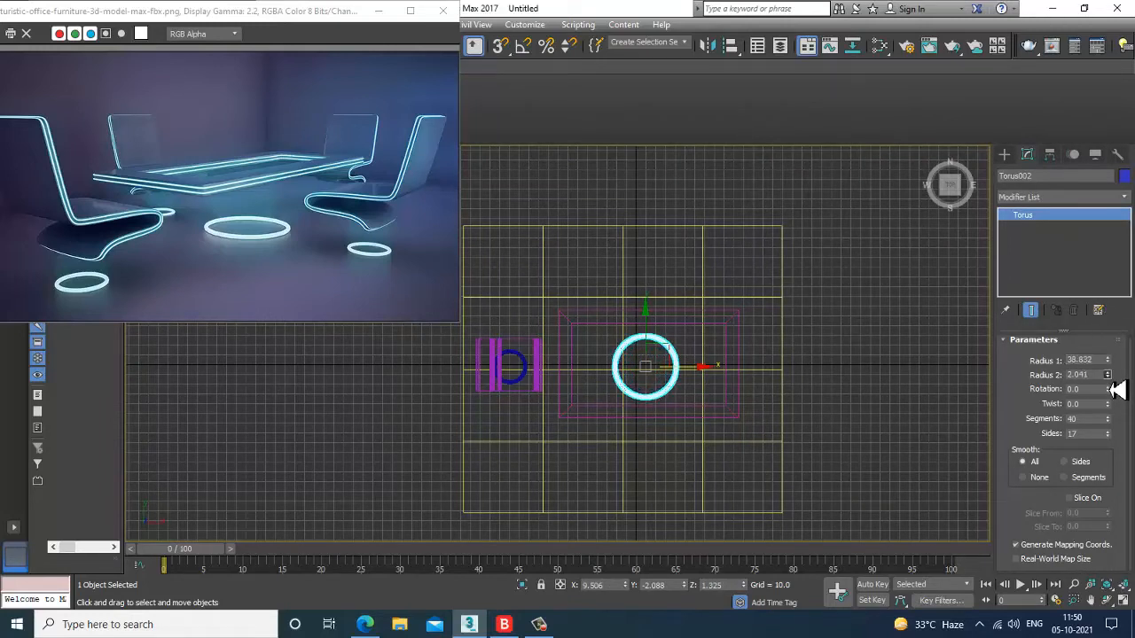
pyautogui.moveTo(1117, 390); pyautogui.dragTo(1121, 400)
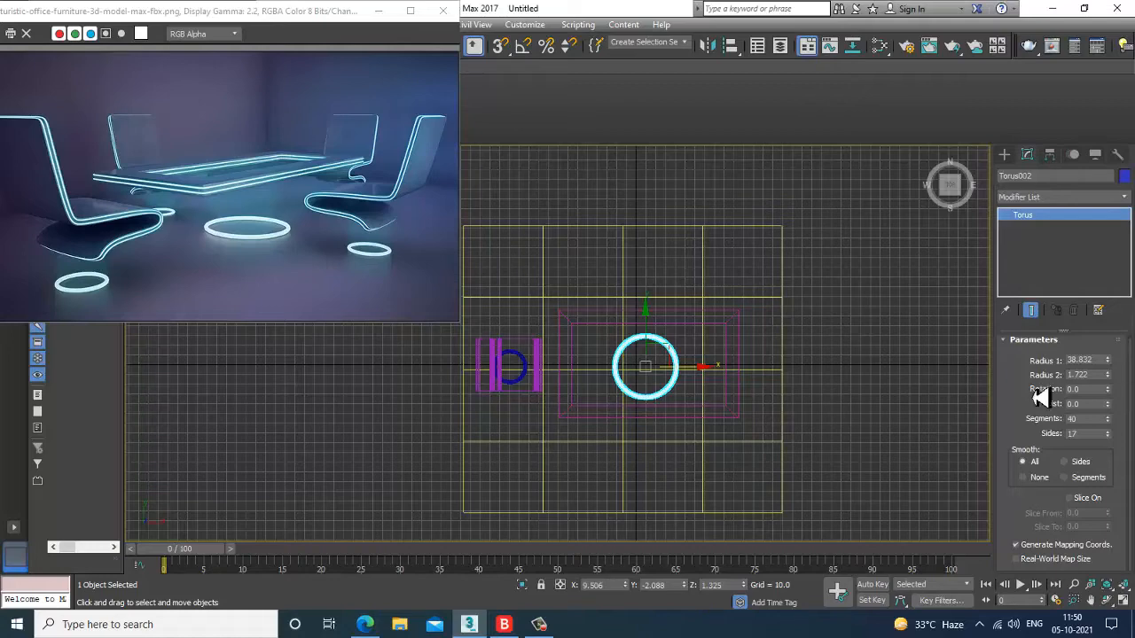
pyautogui.moveTo(691, 392)
pyautogui.mouseDown(button='middle')
pyautogui.moveTo(631, 355)
pyautogui.moveTo(682, 376)
pyautogui.mouseUp(button='middle')
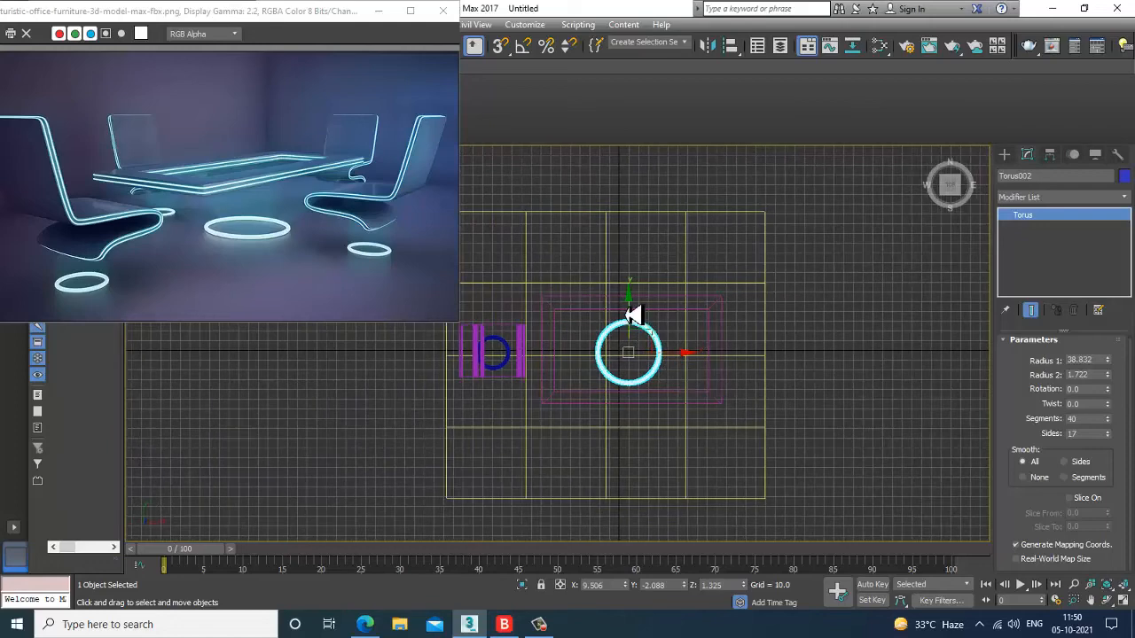
pyautogui.moveTo(633, 312); pyautogui.dragTo(634, 311)
pyautogui.moveTo(646, 314); pyautogui.dragTo(753, 300, button='middle')
pyautogui.moveTo(607, 361); pyautogui.dragTo(609, 363)
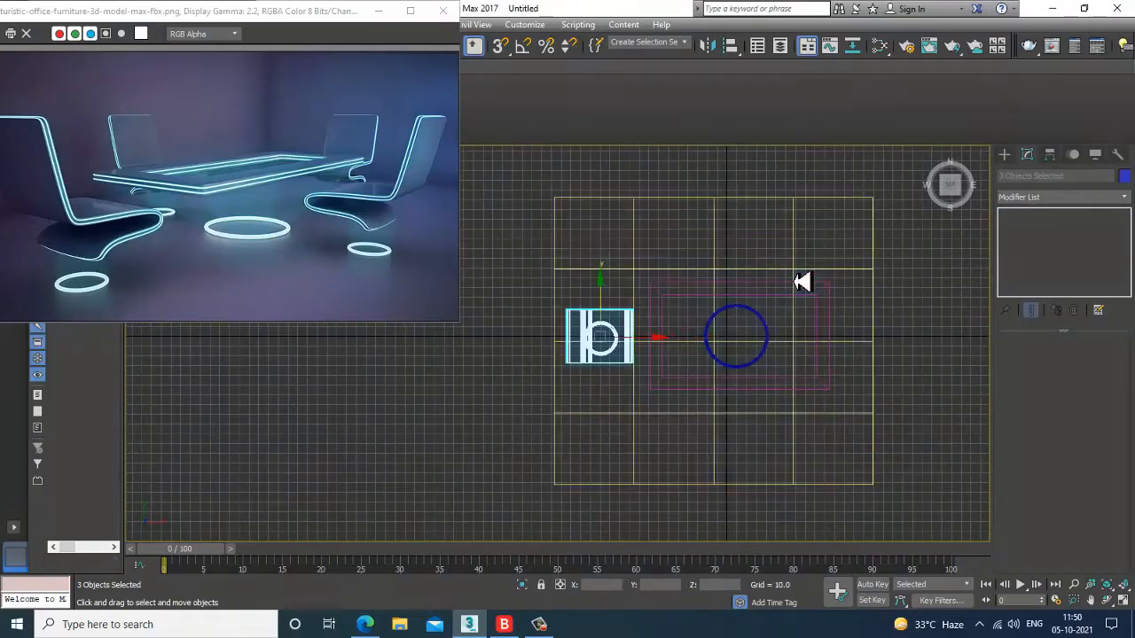
pyautogui.moveTo(803, 284); pyautogui.dragTo(714, 301, button='middle')
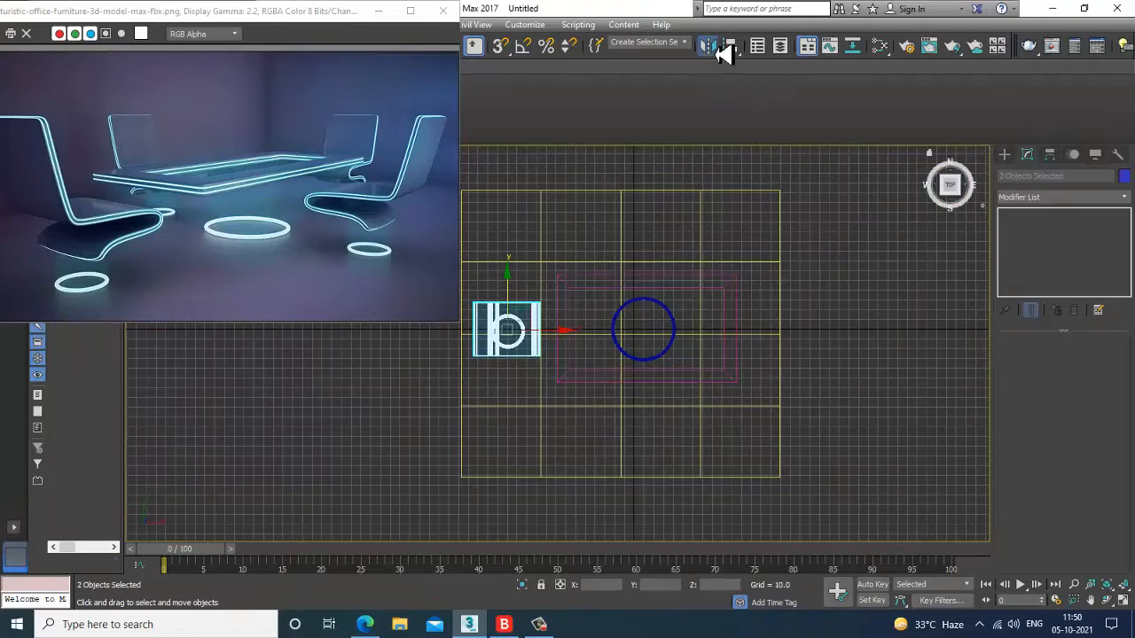
pyautogui.click(718, 46)
pyautogui.click(556, 343)
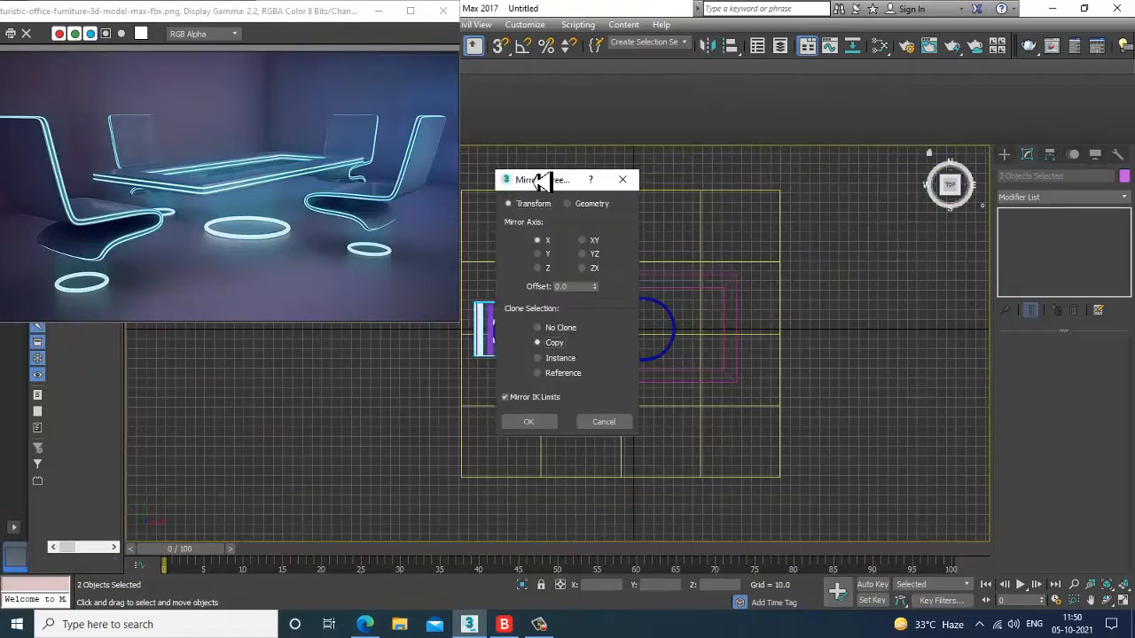
pyautogui.moveTo(577, 181); pyautogui.dragTo(910, 146)
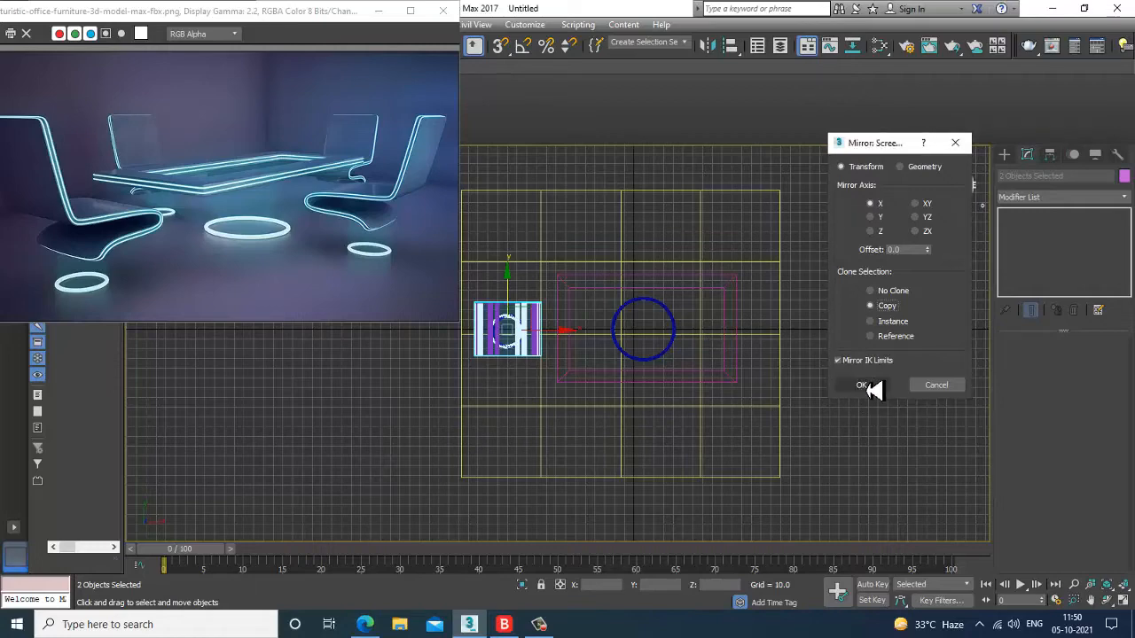
pyautogui.click(944, 387)
# Maximise the Perspective view, move the reference image aside and set the production renderer to V-Ray Adv 3.50.04.
pyautogui.moveTo(770, 336); pyautogui.dragTo(826, 340, button='middle')
pyautogui.hotkey('alt', 'w')
pyautogui.rightClick(910, 417)
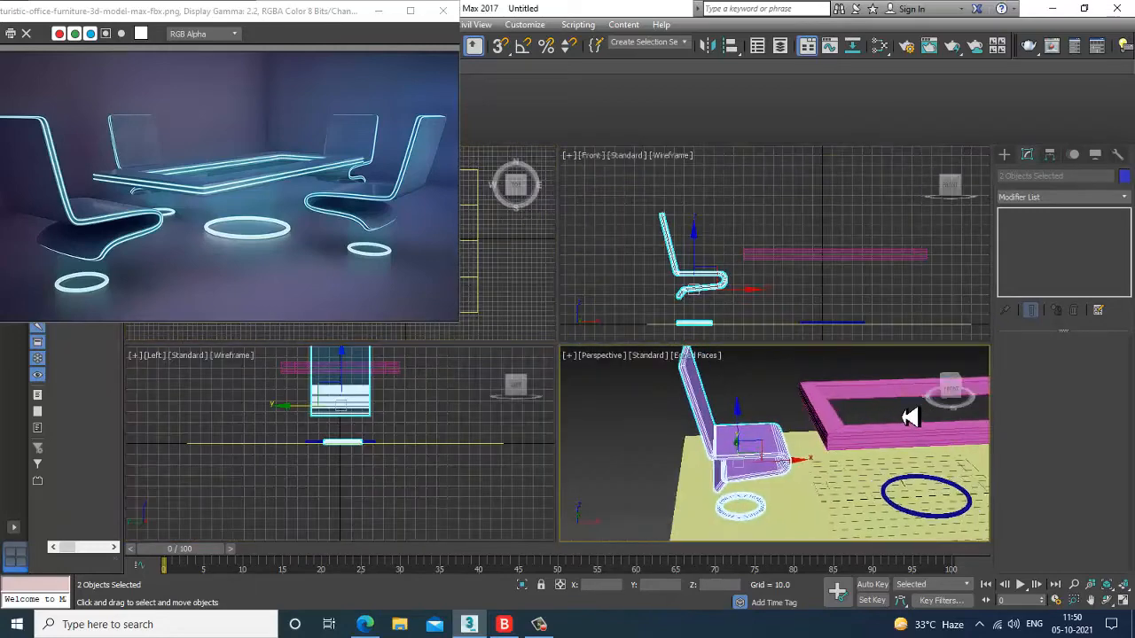
pyautogui.keyDown('alt'); pyautogui.moveTo(910, 417); pyautogui.dragTo(798, 375, button='middle'); pyautogui.keyUp('alt')
pyautogui.hotkey('alt', 'w')
pyautogui.keyDown('alt'); pyautogui.moveTo(739, 350); pyautogui.dragTo(674, 310, button='middle'); pyautogui.keyUp('alt')
pyautogui.moveTo(674, 311); pyautogui.dragTo(755, 363, button='middle')
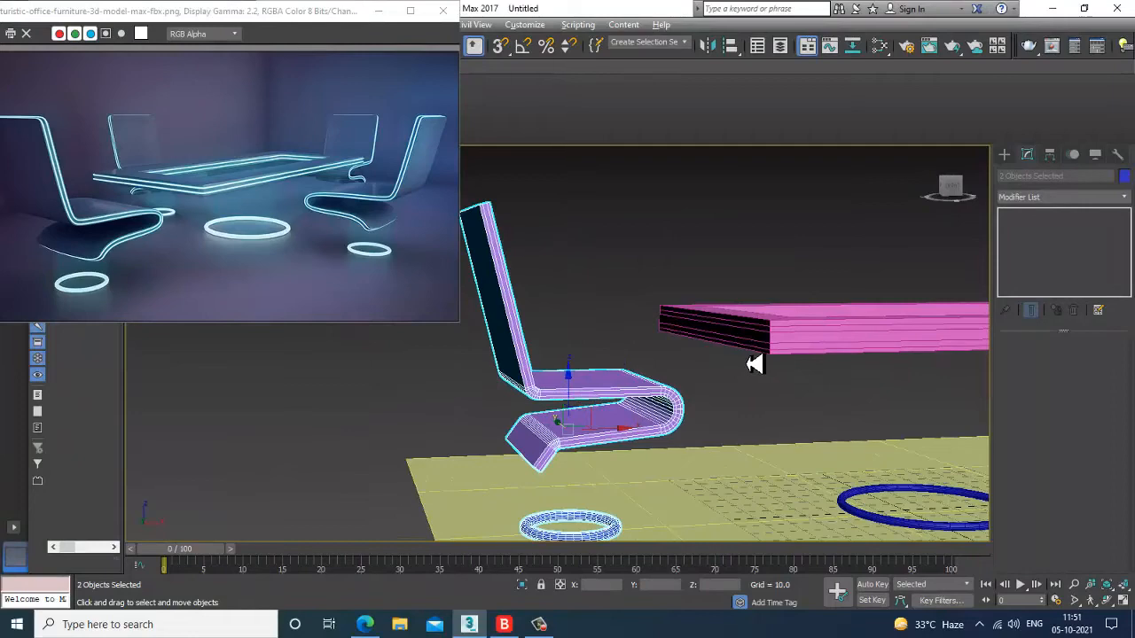
pyautogui.moveTo(351, 13); pyautogui.dragTo(263, 33)
pyautogui.click(422, 24)
pyautogui.click(483, 98)
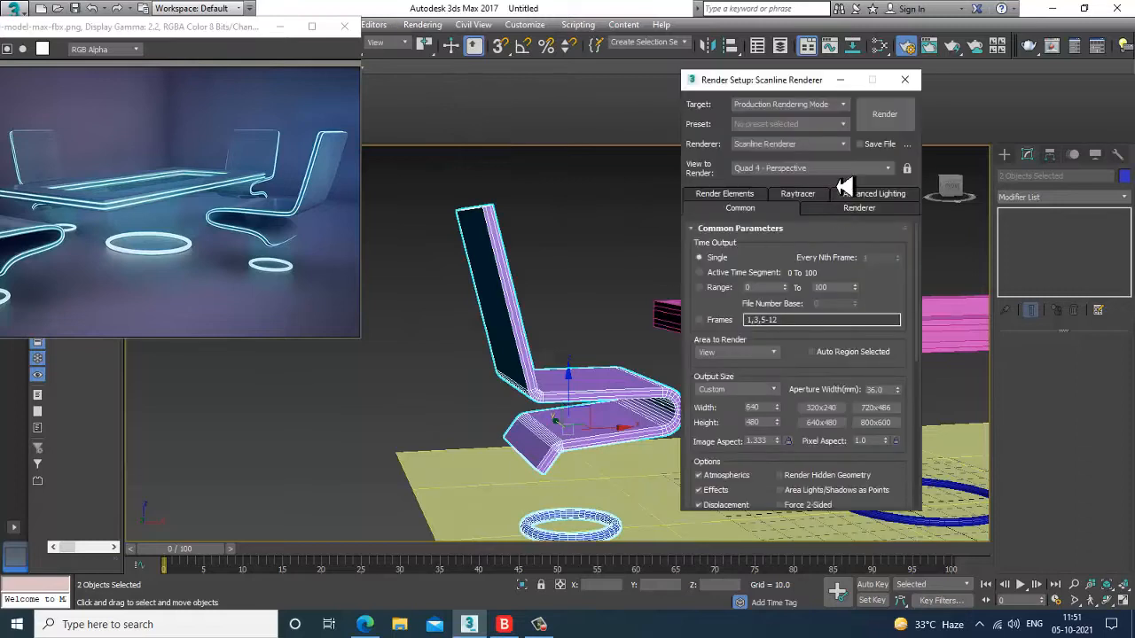
pyautogui.click(768, 144)
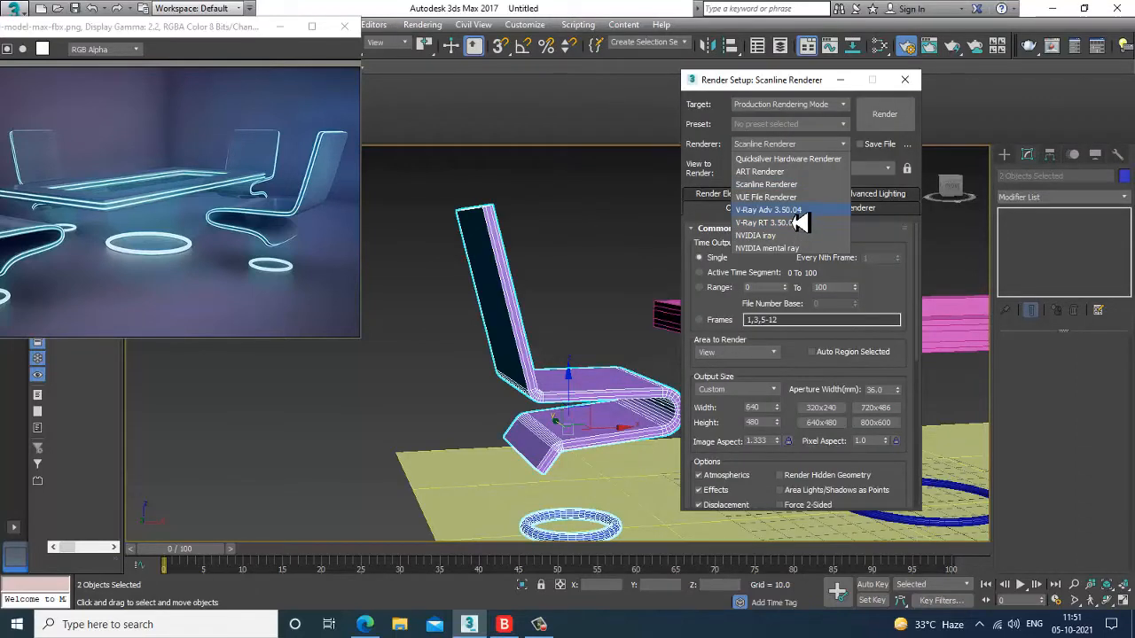
pyautogui.click(798, 211)
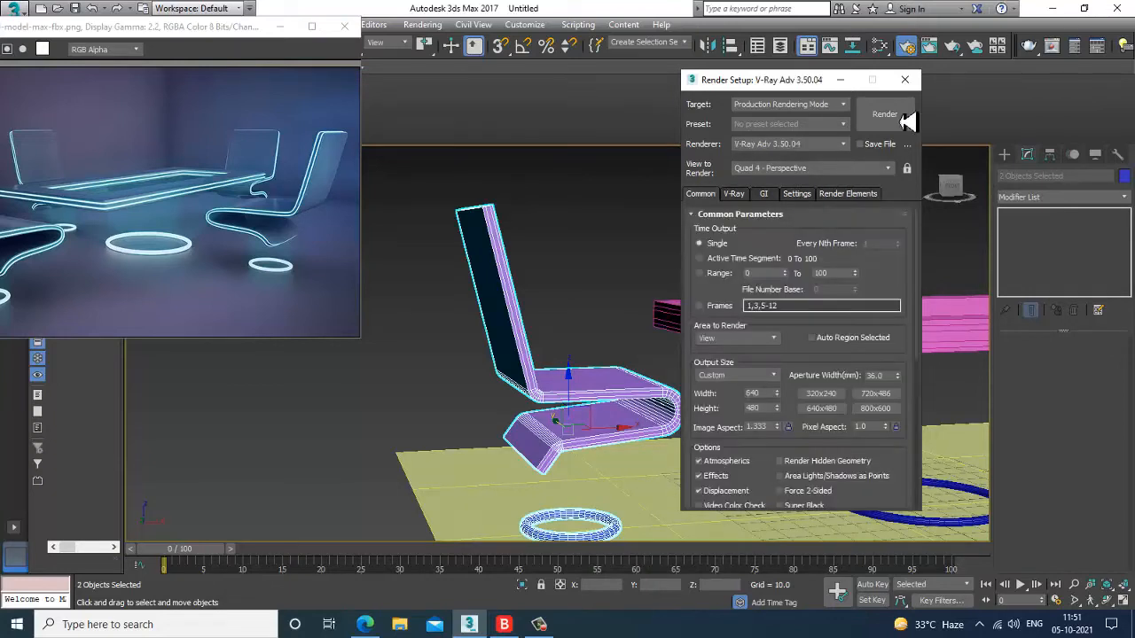
# Set the render output size to the HDTV (video) preset and minimise the render setup.
pyautogui.click(804, 493)
pyautogui.click(752, 376)
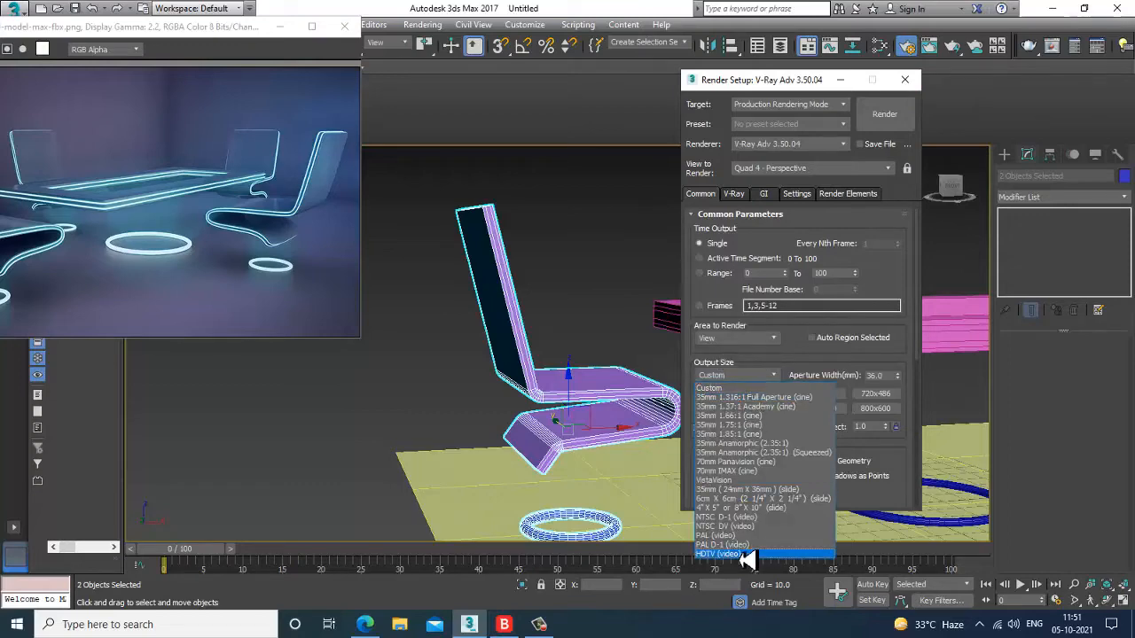
pyautogui.click(743, 551)
pyautogui.click(840, 81)
# Select the edge loops around the chair's rim and convert them to a polygon selection of the two narrow outer strips.
pyautogui.click(582, 299)
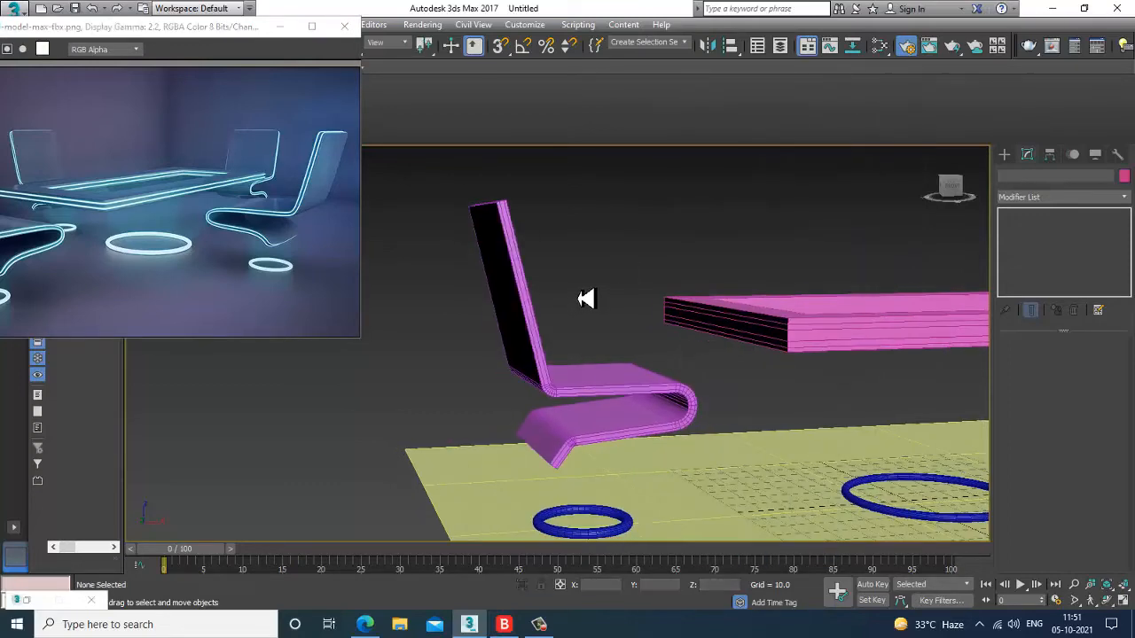
pyautogui.click(538, 293)
pyautogui.keyDown('alt'); pyautogui.moveTo(424, 280); pyautogui.dragTo(821, 311, button='middle'); pyautogui.keyUp('alt')
pyautogui.click(1043, 360)
pyautogui.scroll(8, 627, 305)
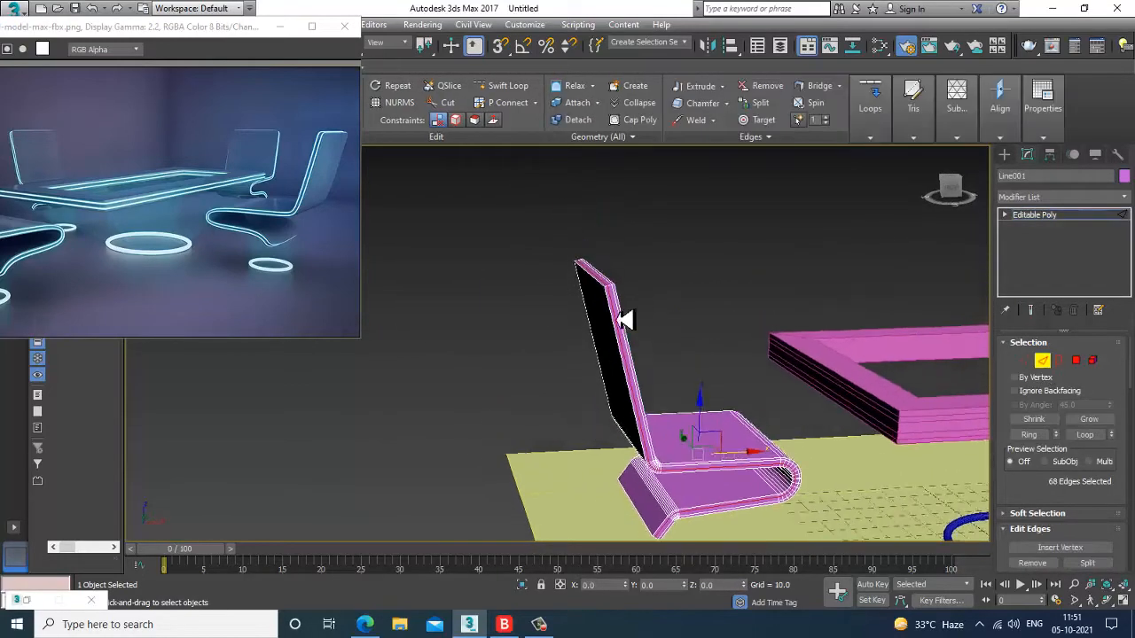
pyautogui.click(650, 297)
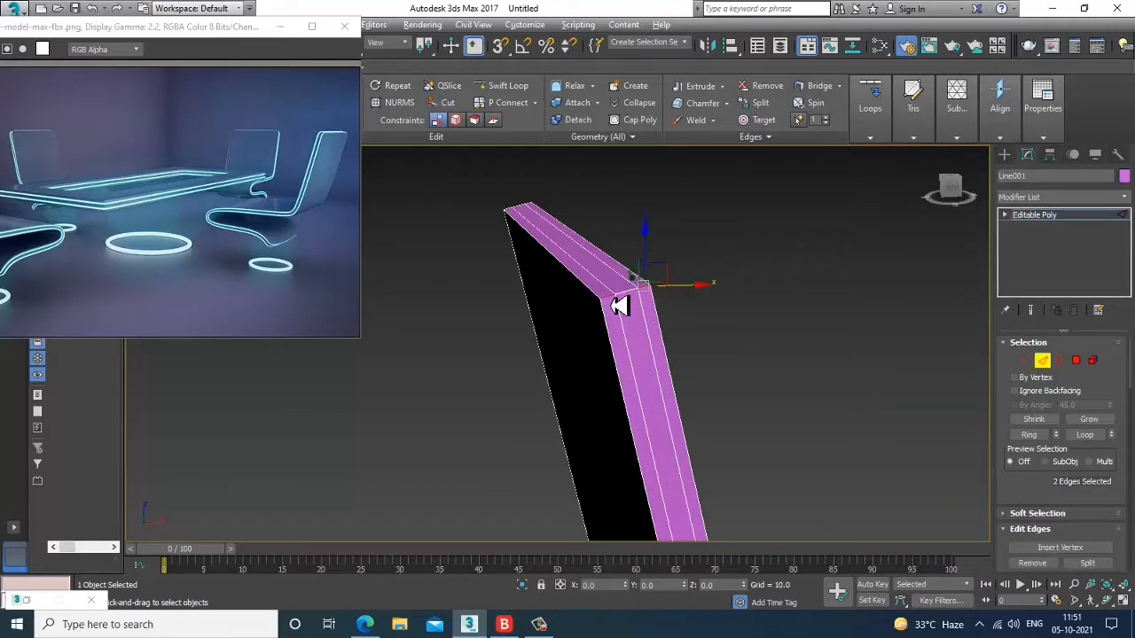
pyautogui.click(1076, 360)
pyautogui.scroll(-6, 716, 399)
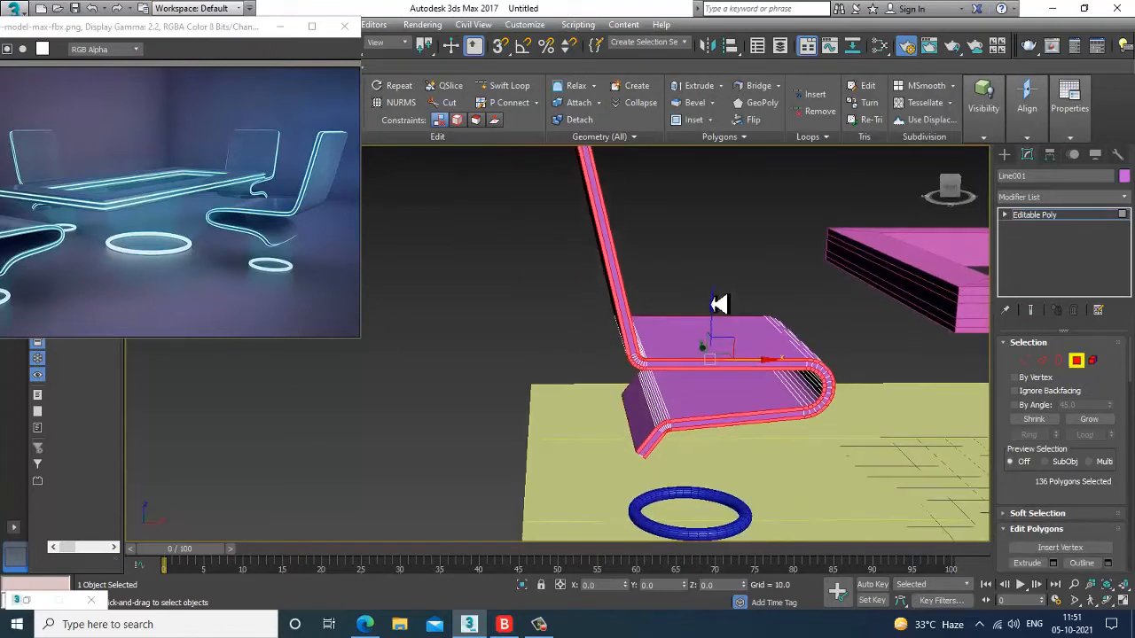
# Add a VRayLightMtl to the Slate Material Editor and reposition the editor so its parameters are accessible.
pyautogui.press('m')
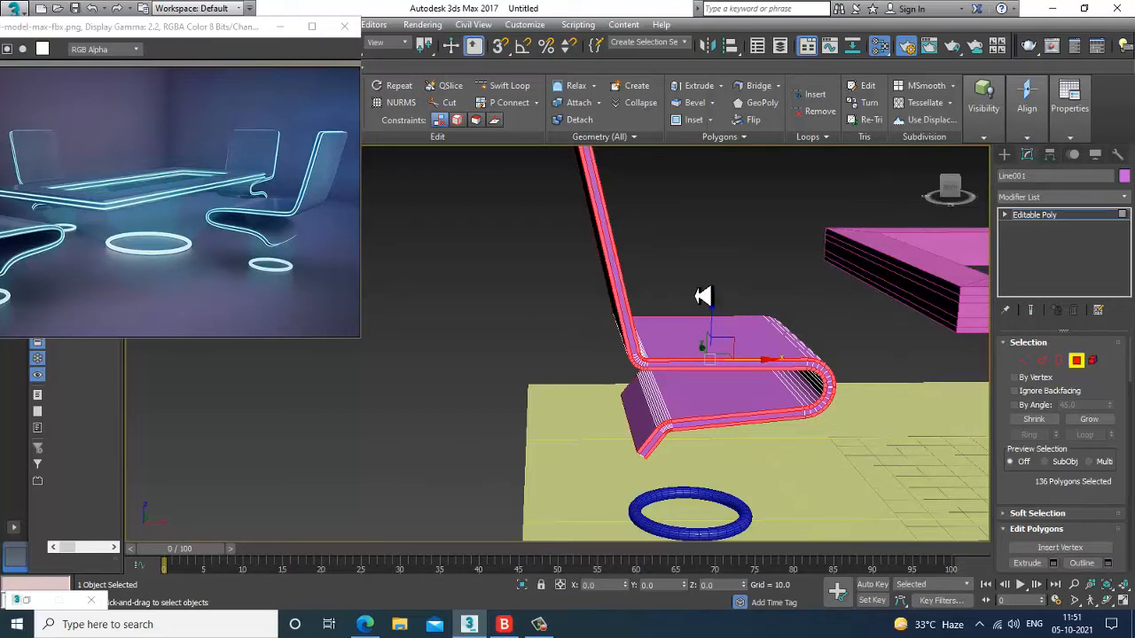
pyautogui.press('m')
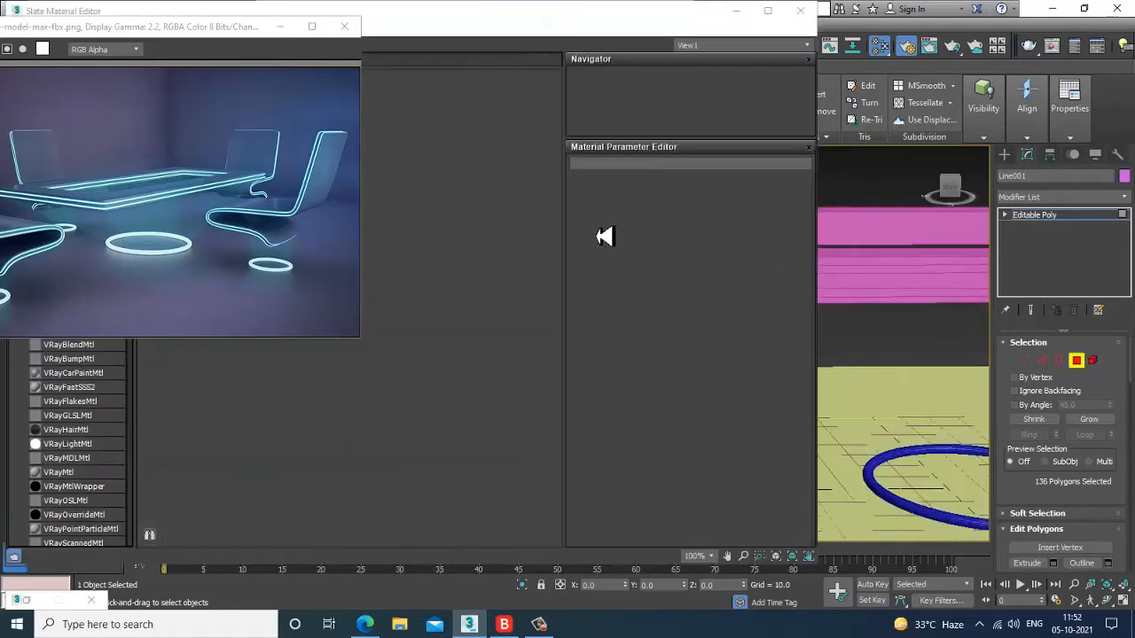
pyautogui.moveTo(385, 20); pyautogui.dragTo(850, 93)
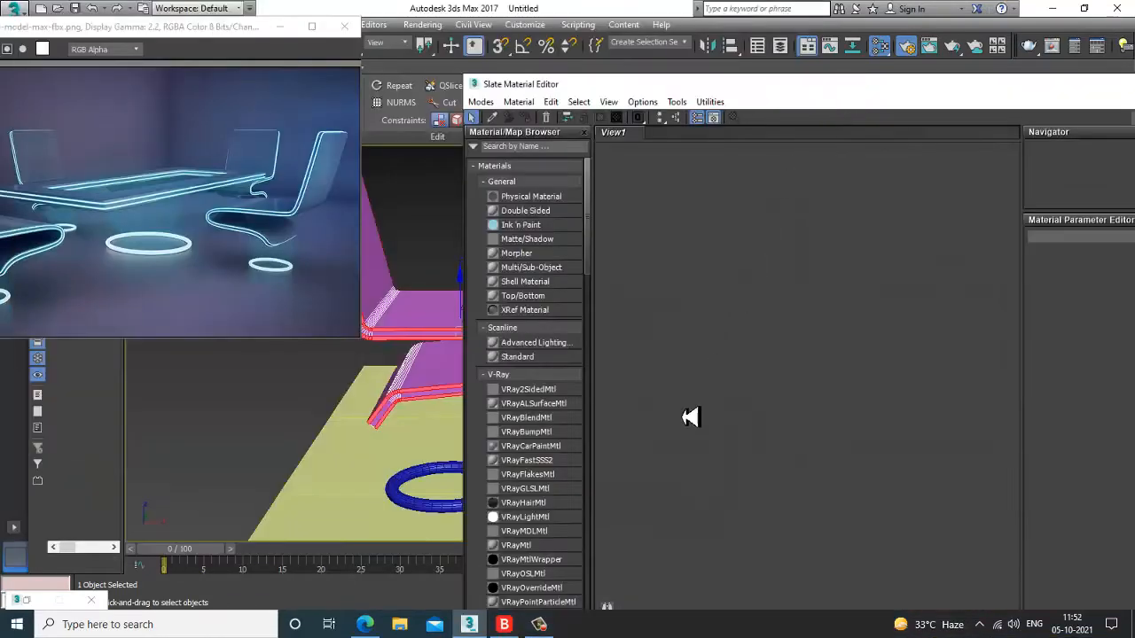
pyautogui.click(525, 519)
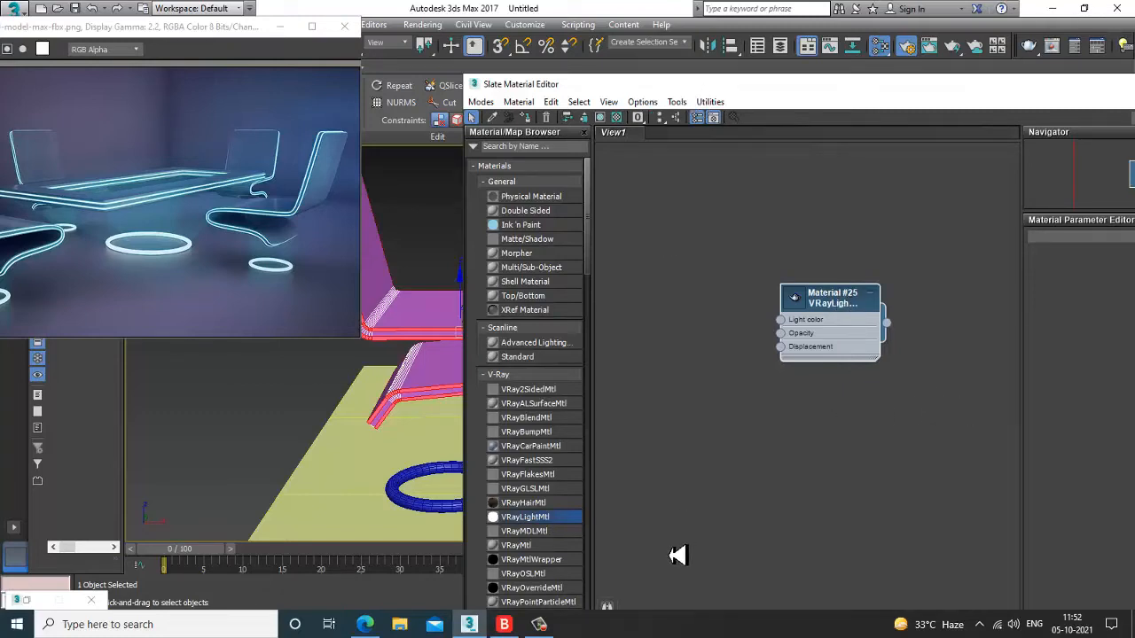
pyautogui.moveTo(503, 626)
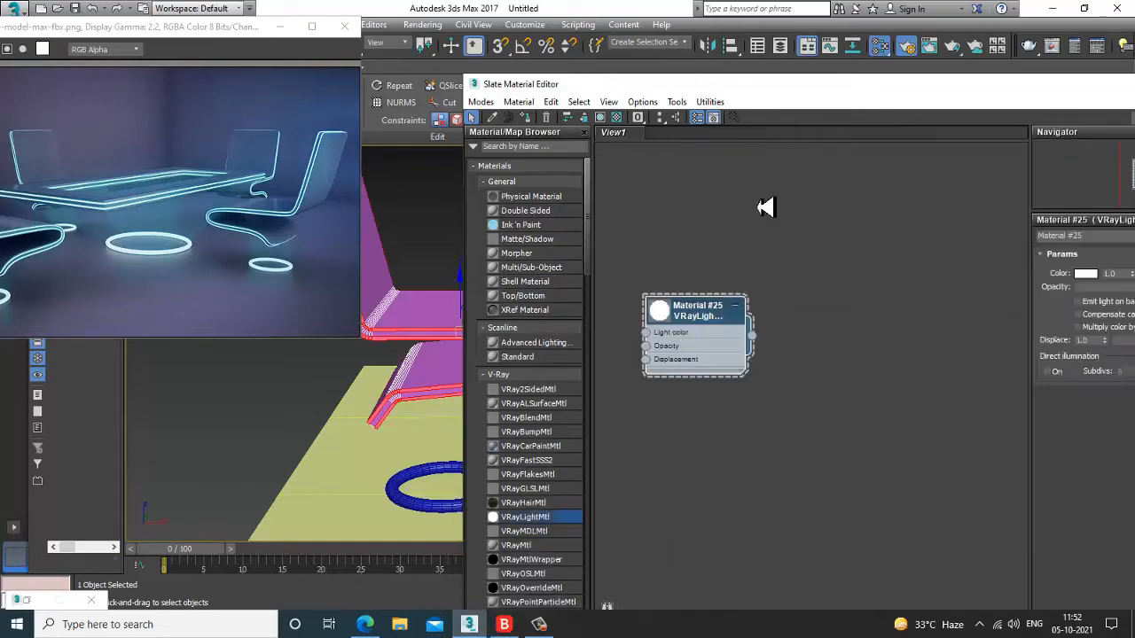
pyautogui.moveTo(810, 95); pyautogui.dragTo(748, 105)
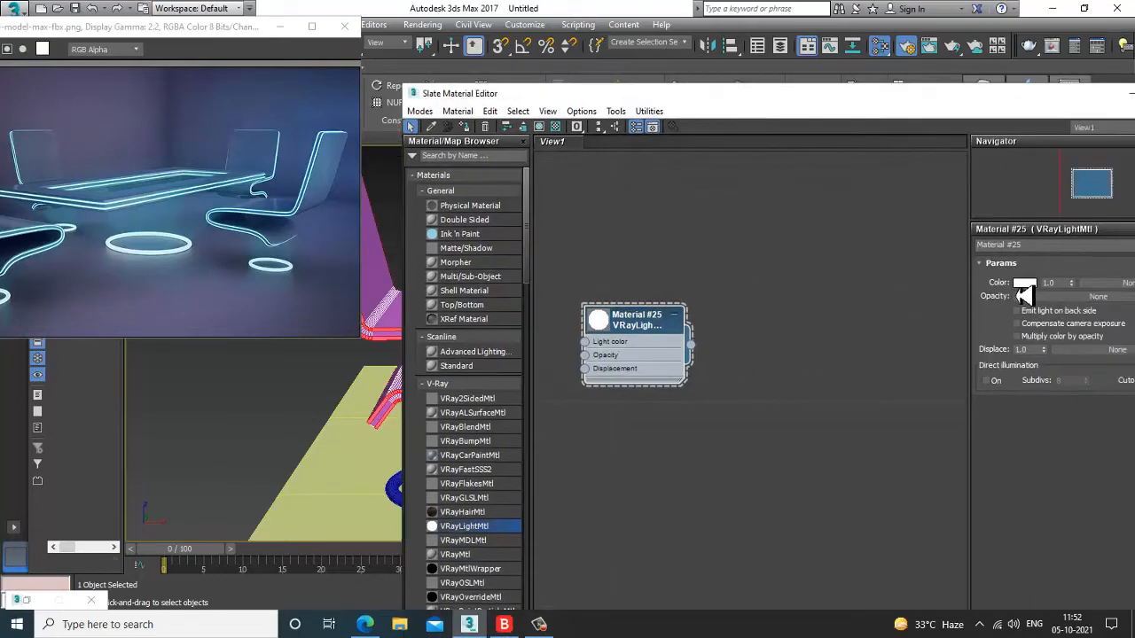
# Set the light material's multiplier to 22 and its colour to a light blue sampled from the reference image's glowing ring.
pyautogui.click(1055, 283)
pyautogui.click(605, 330)
pyautogui.click(1025, 283)
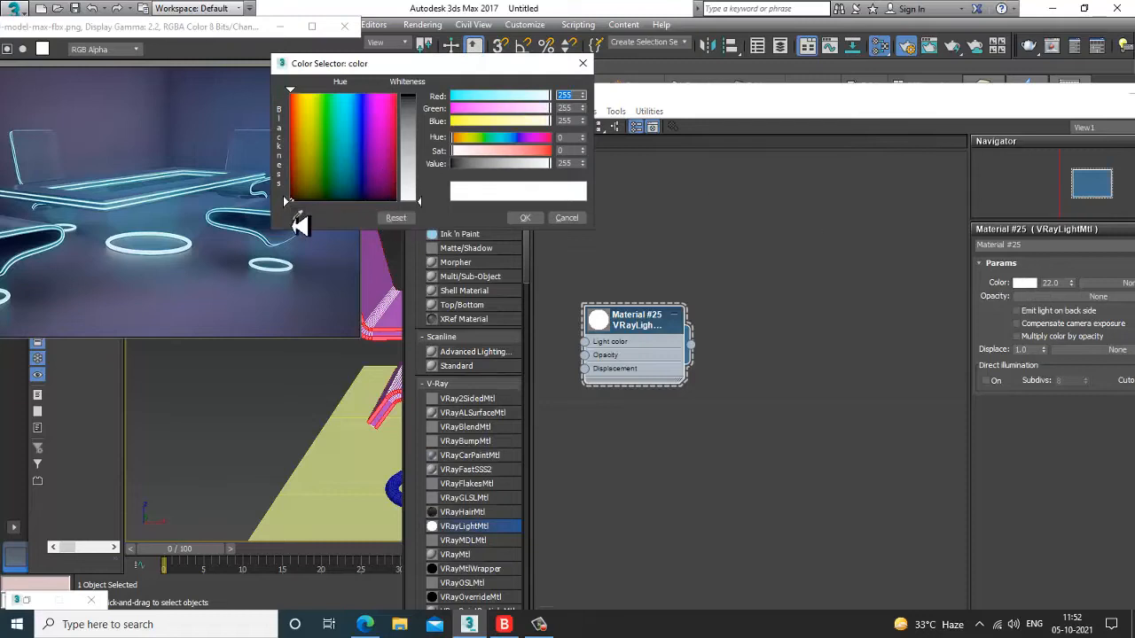
pyautogui.click(176, 263)
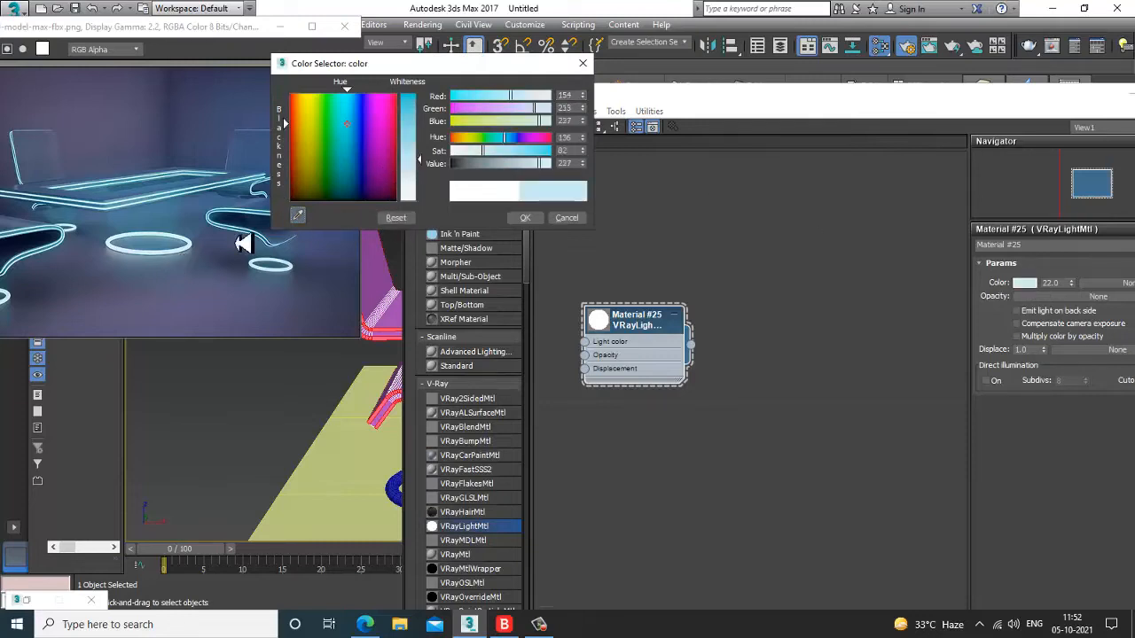
pyautogui.moveTo(427, 166)
pyautogui.mouseDown()
pyautogui.moveTo(423, 139)
pyautogui.moveTo(424, 157)
pyautogui.mouseUp()
pyautogui.click(525, 217)
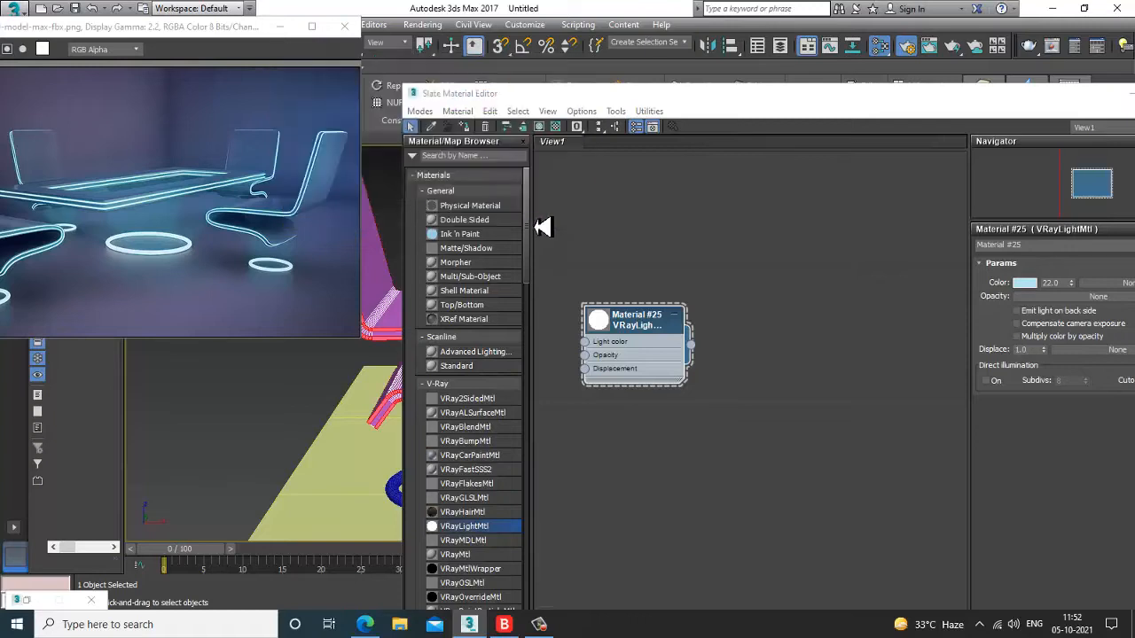
# Assign the light material to the chair's selected edge strips, minimise the material editor and clear the polygon selection.
pyautogui.click(466, 129)
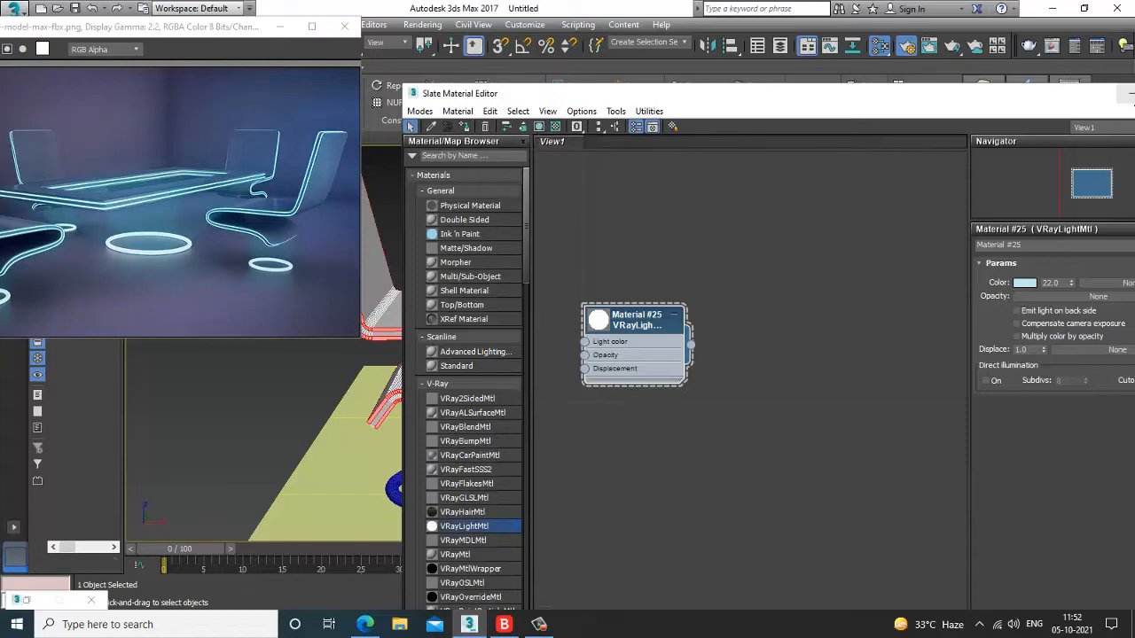
pyautogui.click(1130, 94)
pyautogui.click(568, 246)
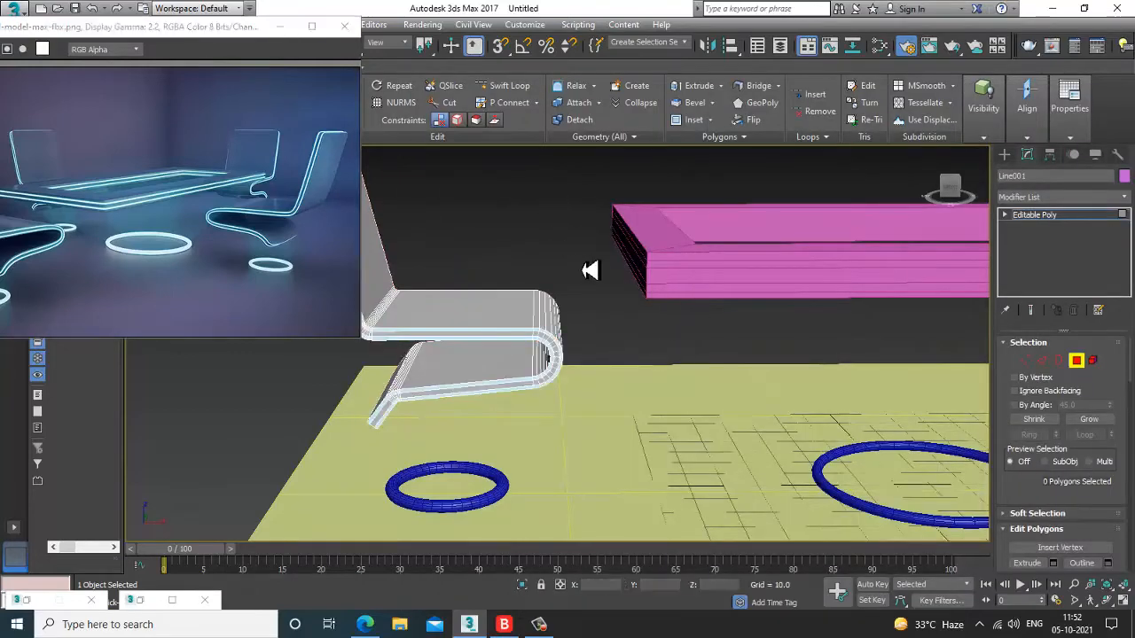
# Reselect the chair's glowing strip polygons and invert the selection to cover the rest of the chair.
pyautogui.keyDown('alt'); pyautogui.moveTo(591, 268); pyautogui.dragTo(645, 327, button='middle'); pyautogui.keyUp('alt')
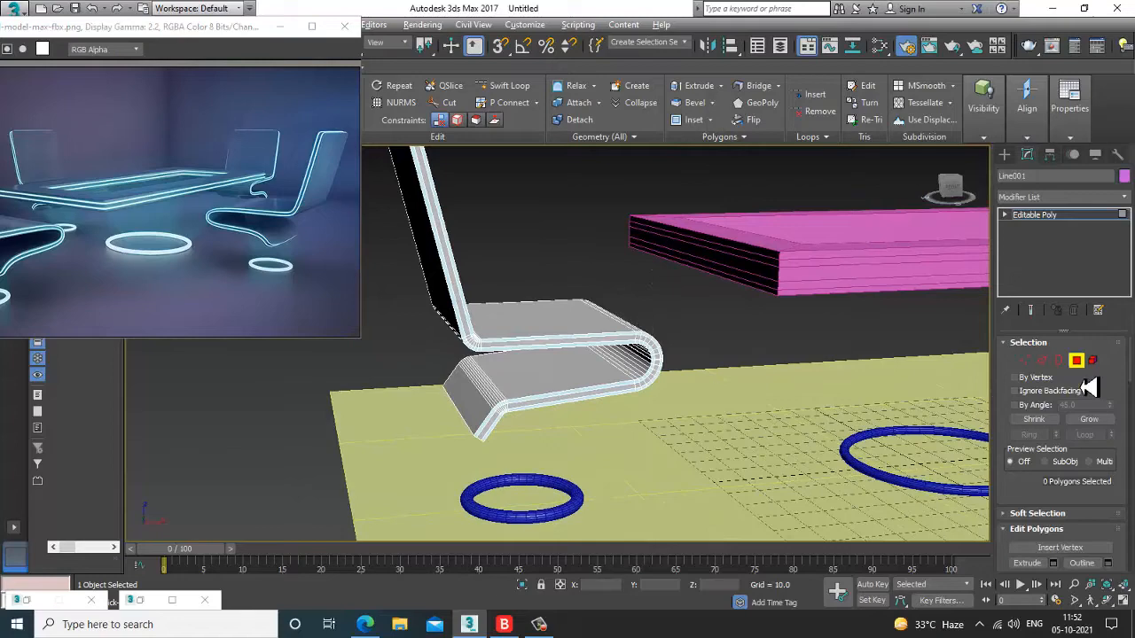
pyautogui.click(1059, 361)
pyautogui.click(1077, 362)
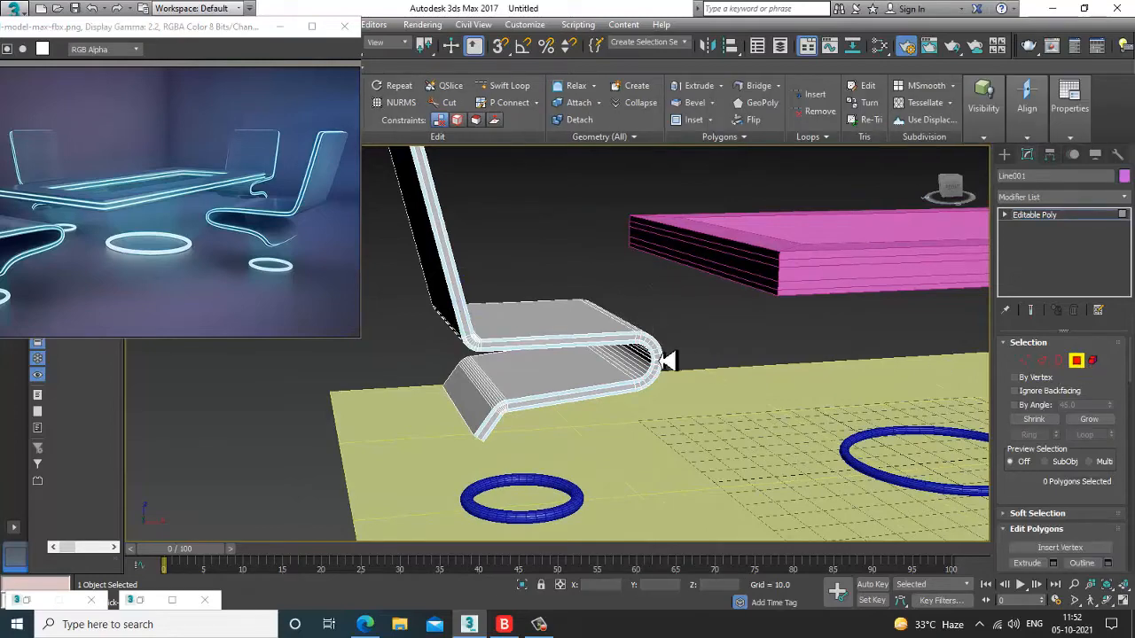
pyautogui.keyDown('alt'); pyautogui.moveTo(666, 355); pyautogui.dragTo(669, 360, button='middle'); pyautogui.keyUp('alt')
pyautogui.hotkey('ctrl', 'a')
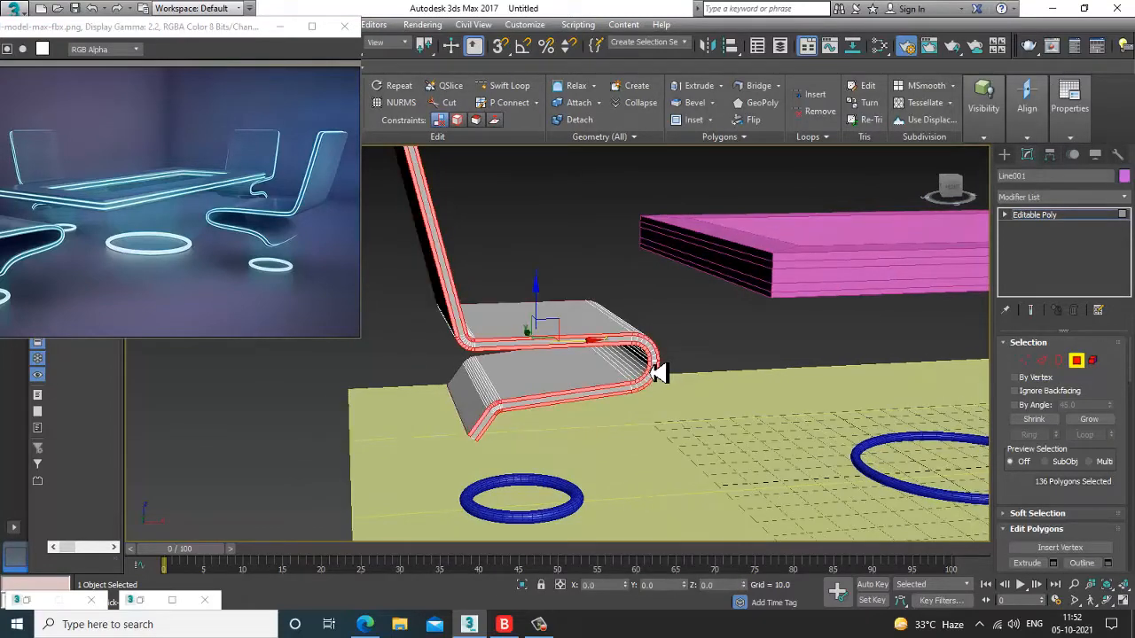
pyautogui.hotkey('ctrl', 'i')
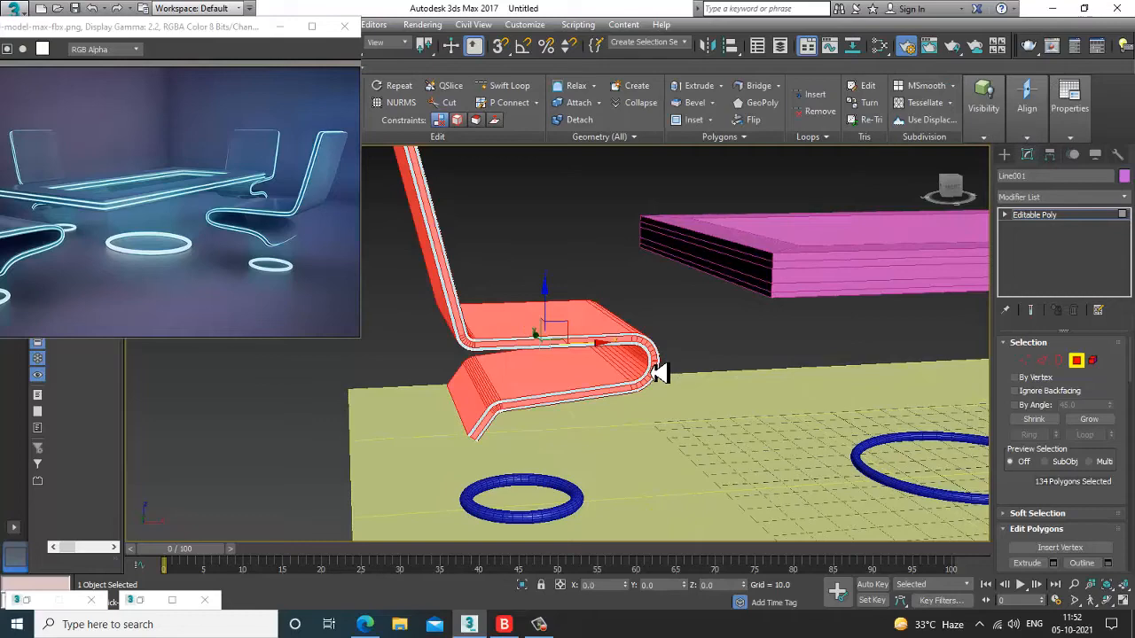
# Add a VRayMtl and set its diffuse colour to a dark blue sampled from the reference image (RGB 18, 50, 86).
pyautogui.press('m')
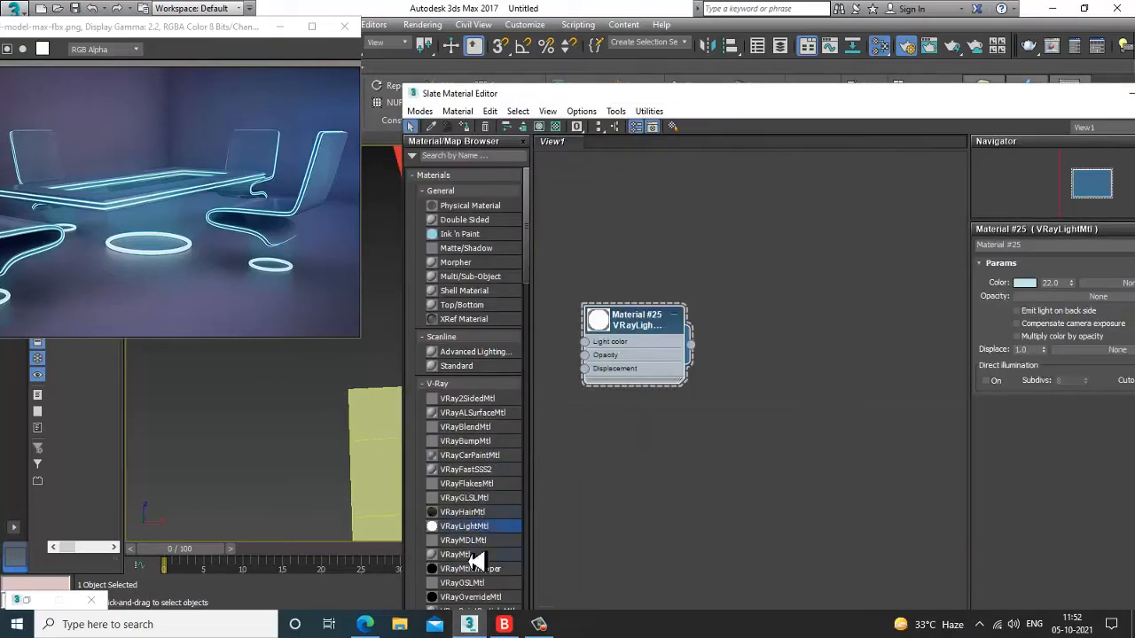
pyautogui.moveTo(474, 563); pyautogui.dragTo(878, 344)
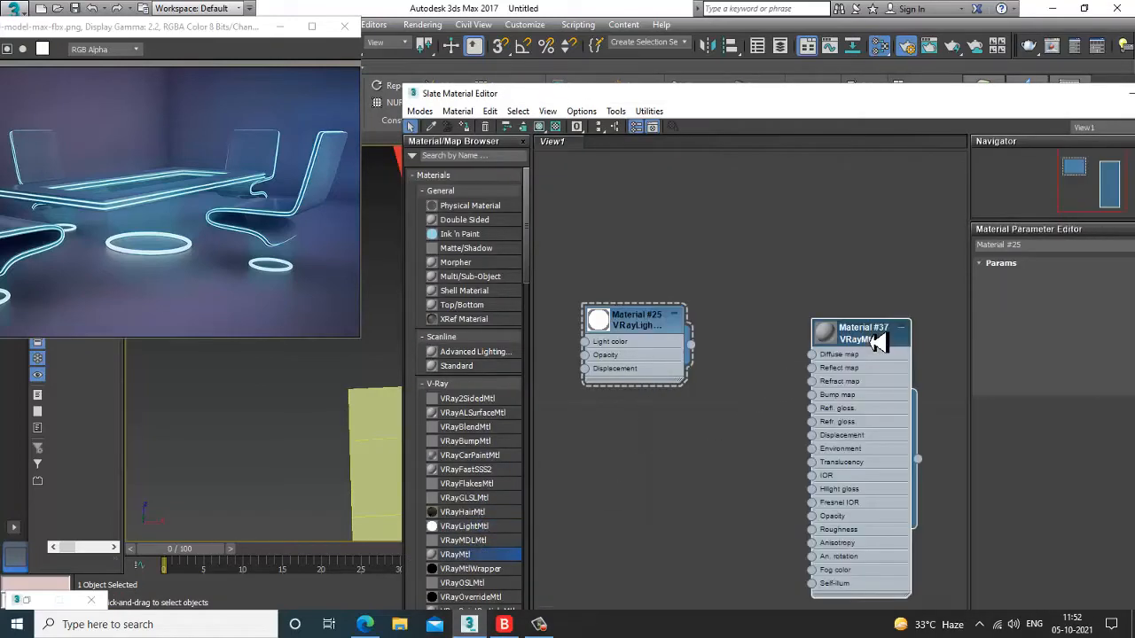
pyautogui.click(1052, 279)
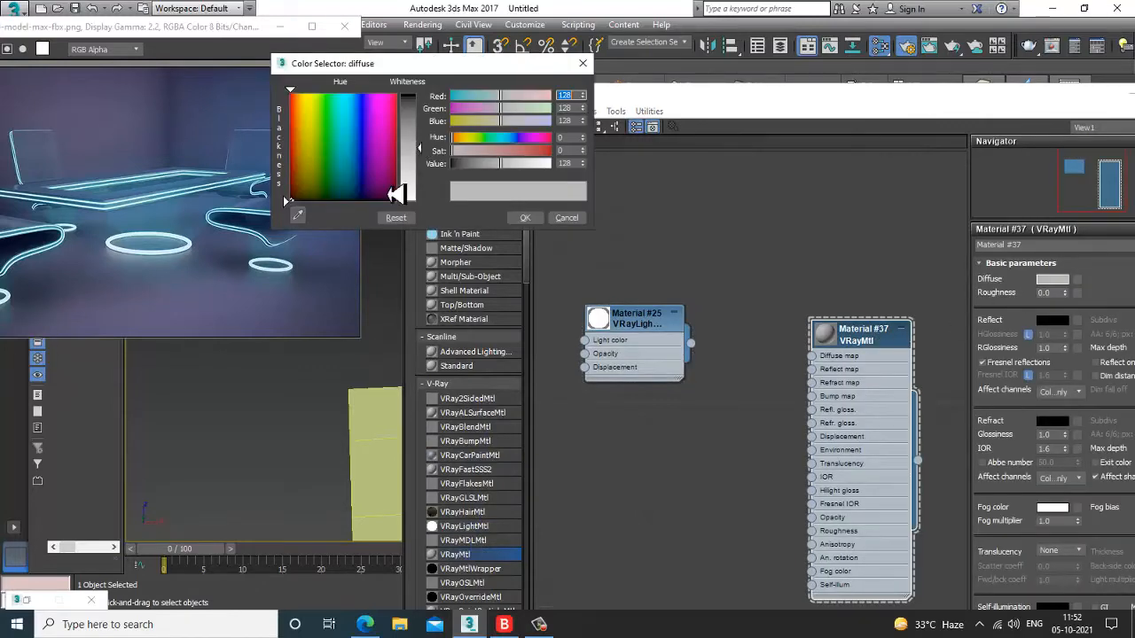
pyautogui.click(298, 214)
pyautogui.click(27, 232)
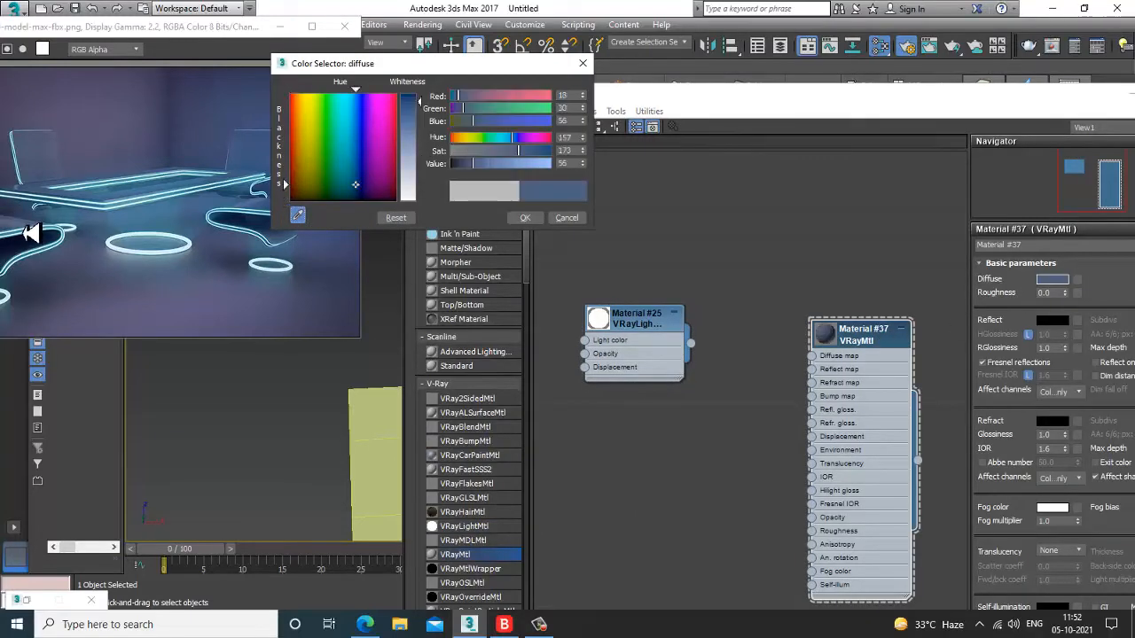
pyautogui.moveTo(30, 232); pyautogui.dragTo(152, 228)
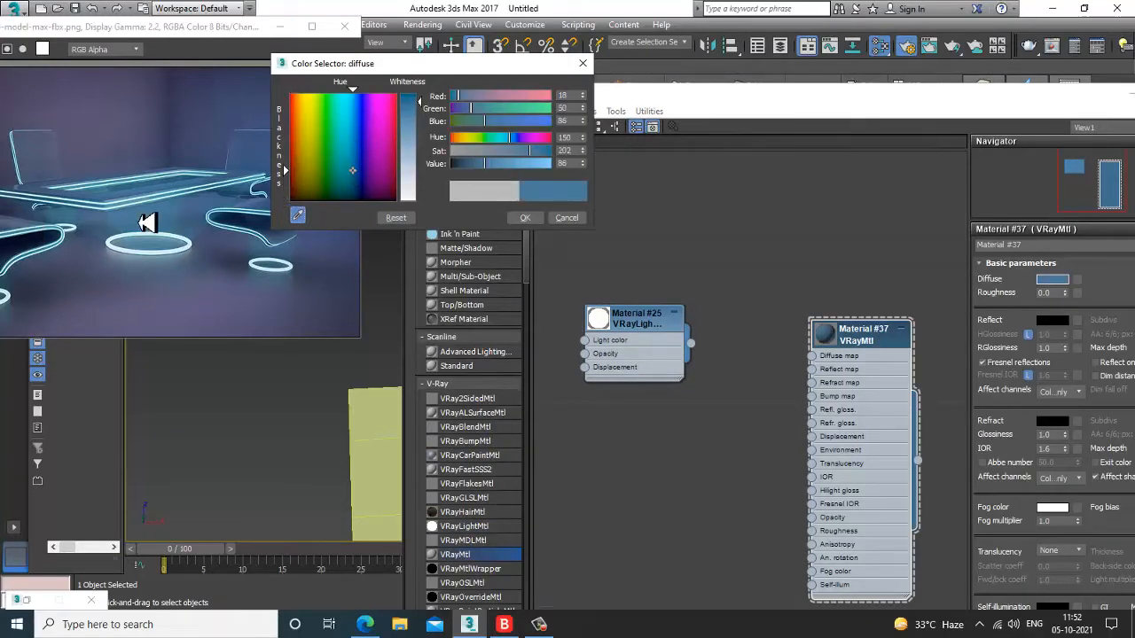
pyautogui.click(525, 218)
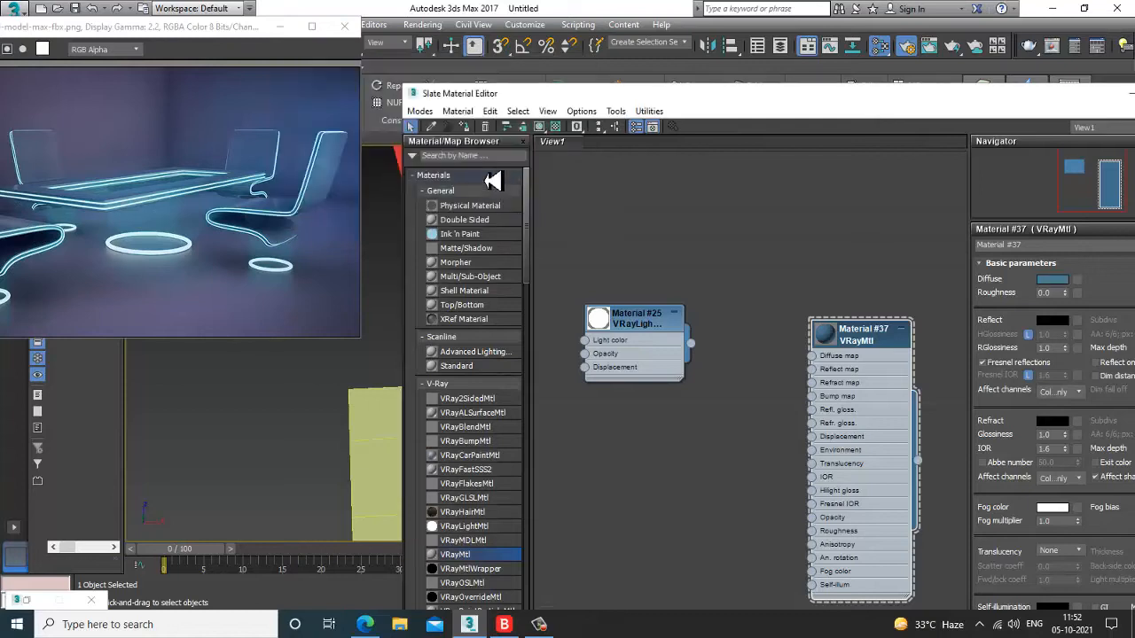
# Assign the dark blue material to the selected chair body polygons and set its reflection colour to light blue (RGB 81, 130, 191).
pyautogui.click(539, 126)
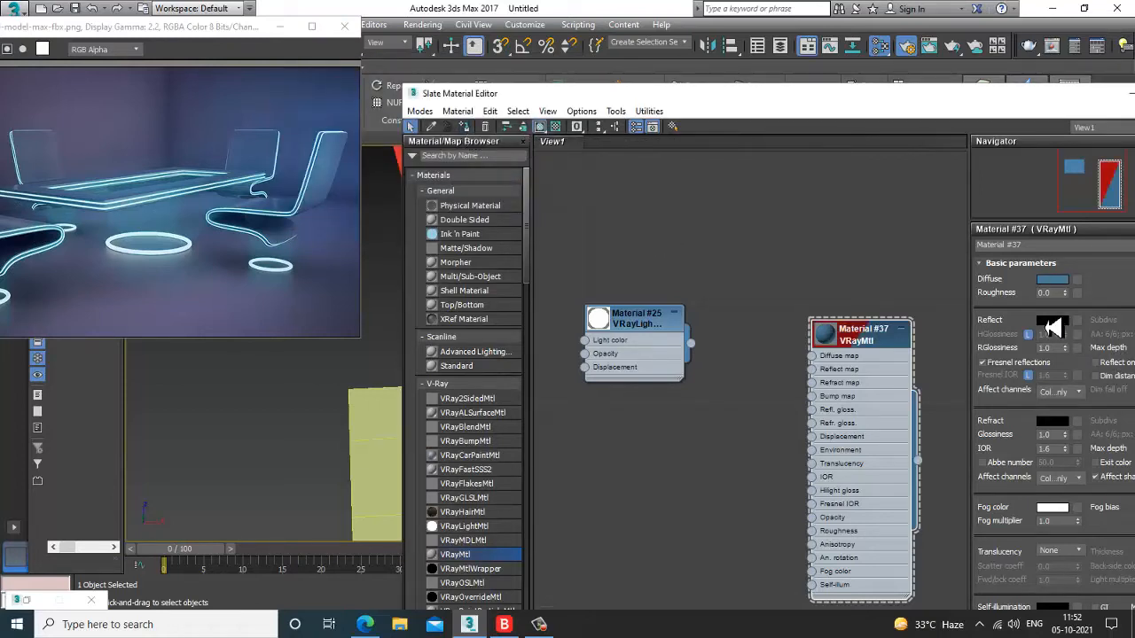
pyautogui.click(1051, 322)
pyautogui.moveTo(422, 125); pyautogui.dragTo(420, 129)
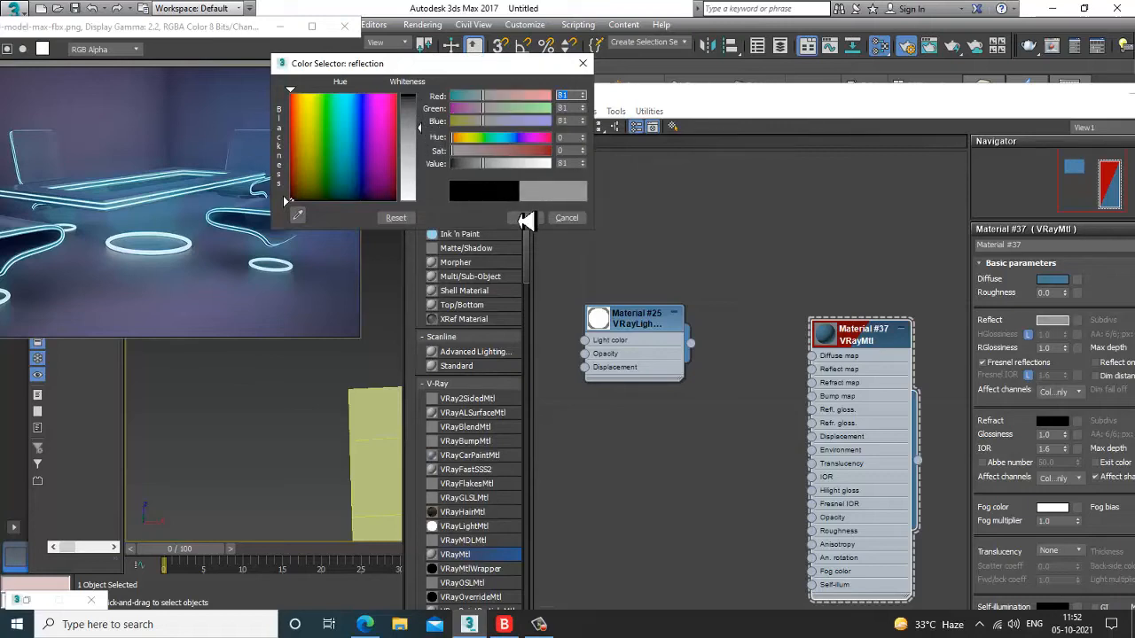
pyautogui.click(356, 140)
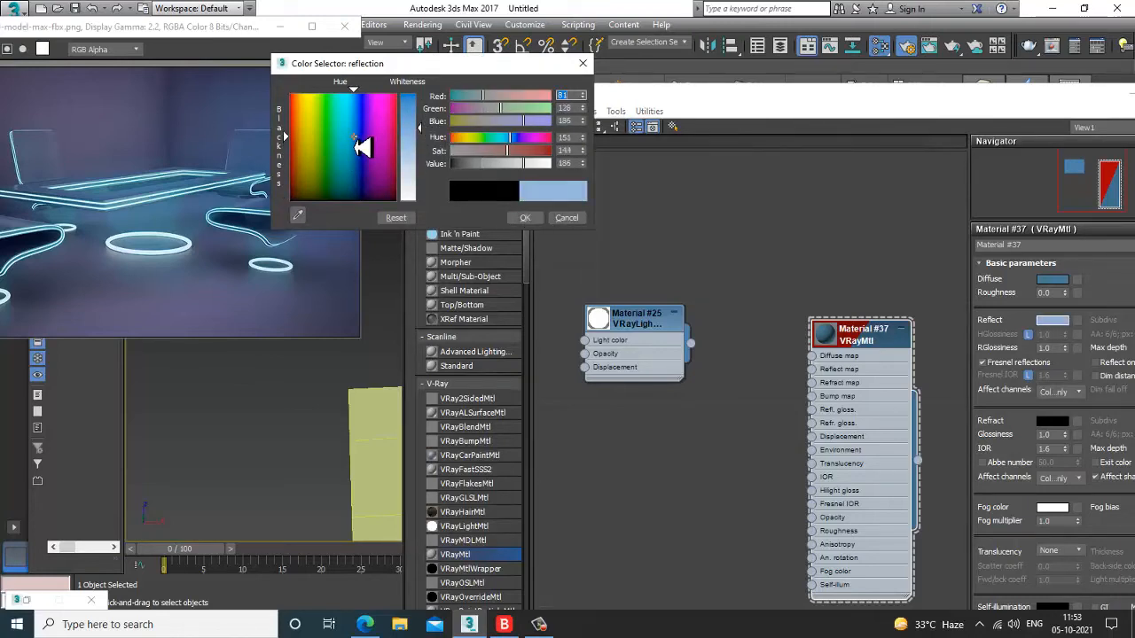
pyautogui.click(353, 133)
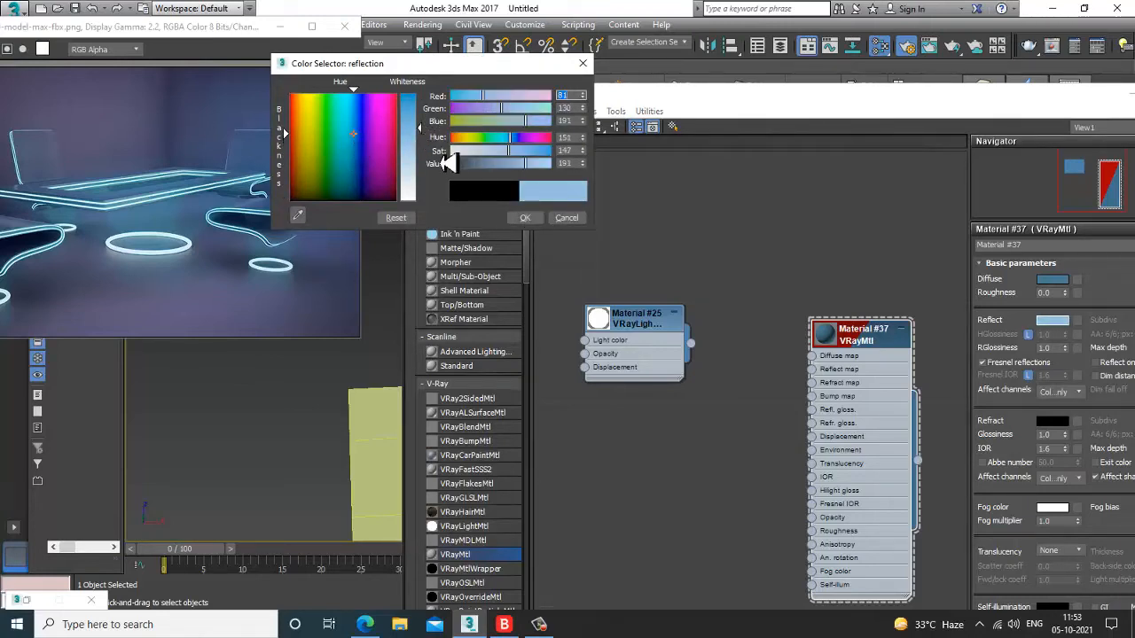
pyautogui.click(523, 219)
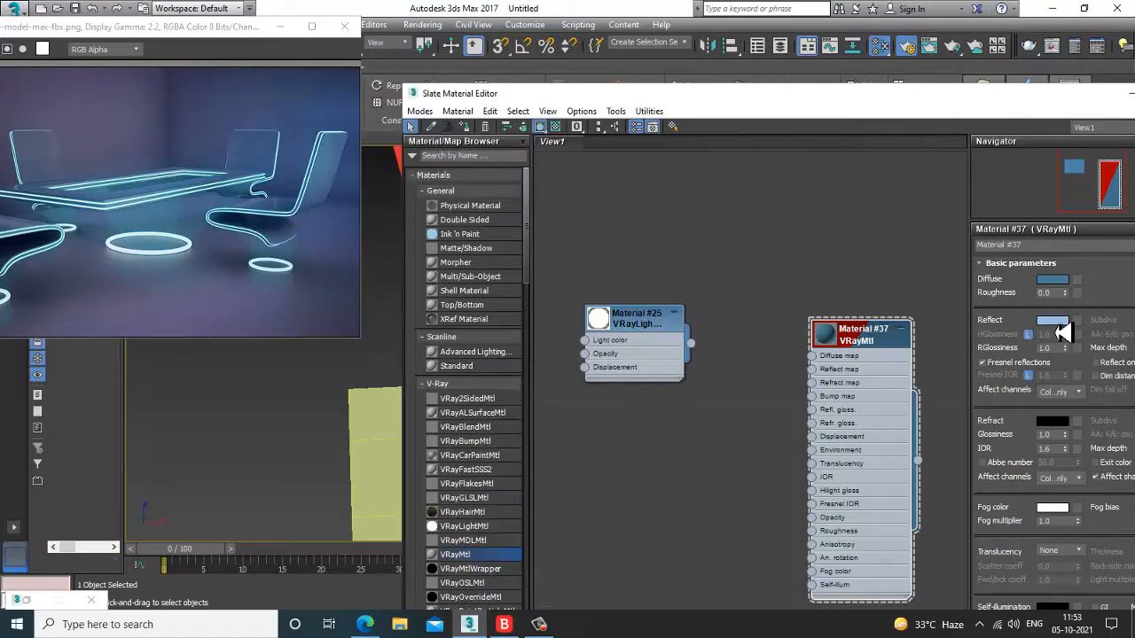
pyautogui.click(1058, 324)
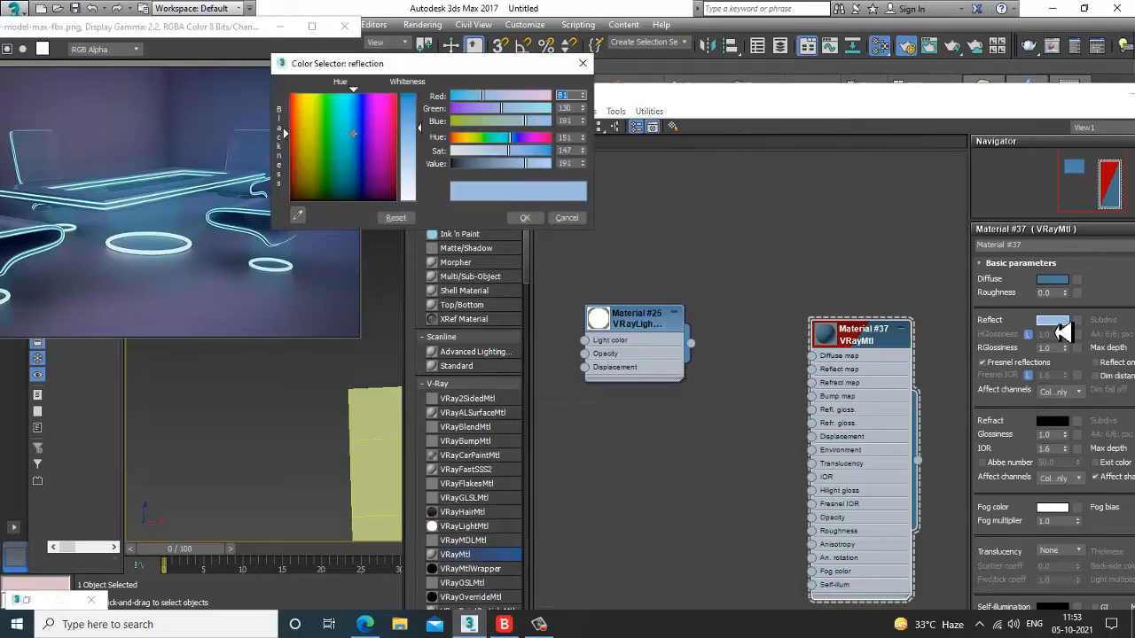
pyautogui.click(534, 218)
# Minimise the material editor and clear the chair's polygon selection.
pyautogui.moveTo(1107, 98); pyautogui.dragTo(722, 145)
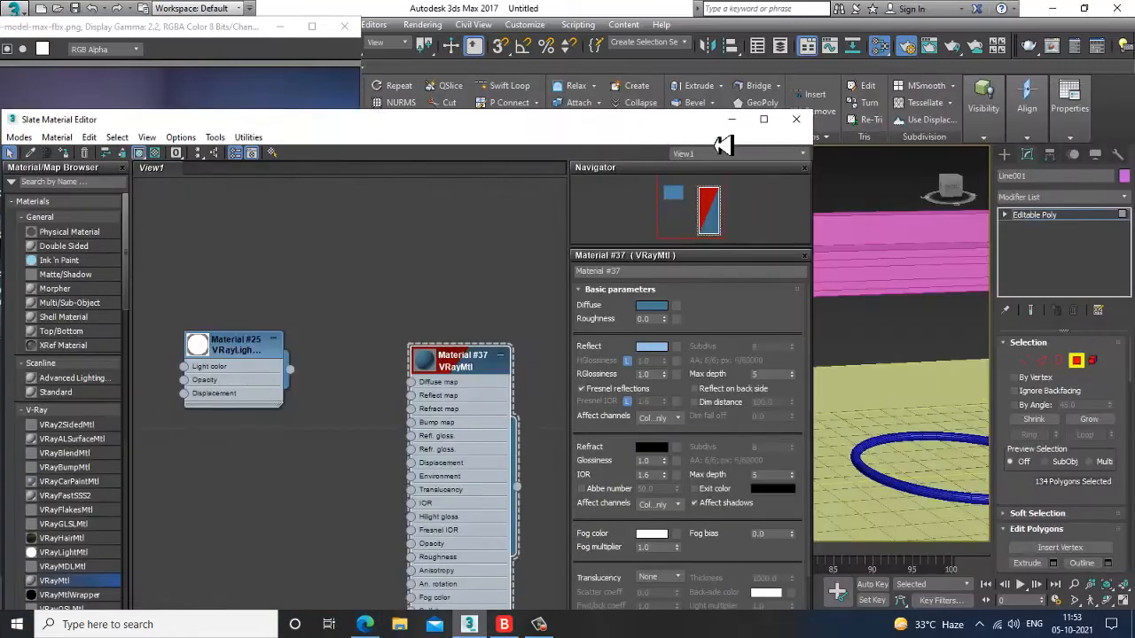
pyautogui.click(729, 120)
pyautogui.click(754, 342)
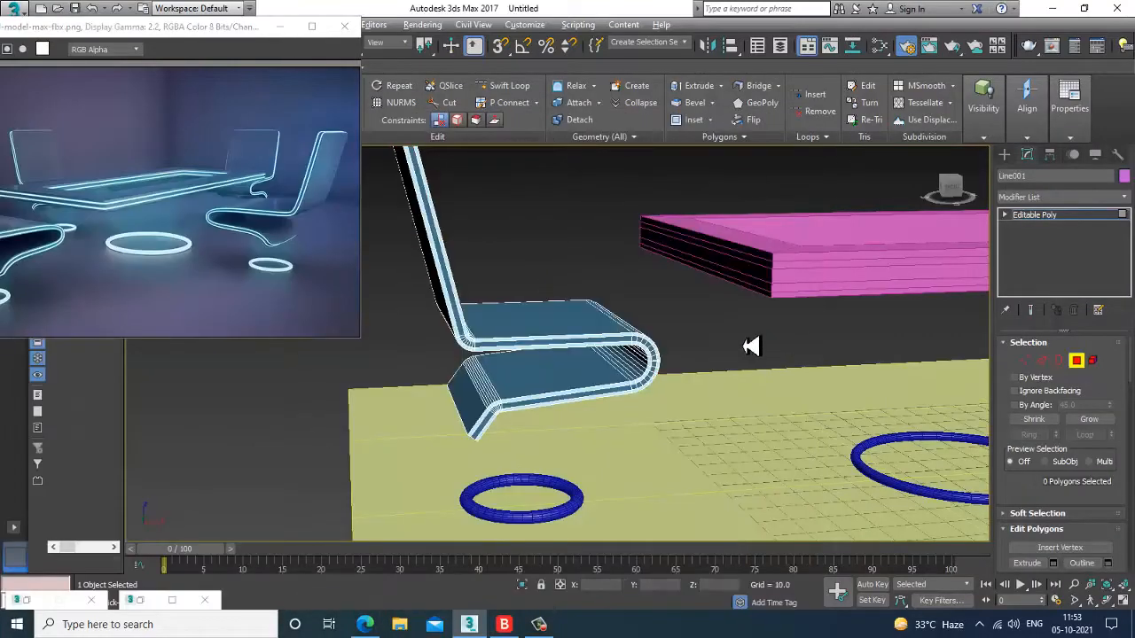
pyautogui.scroll(-4, 674, 346)
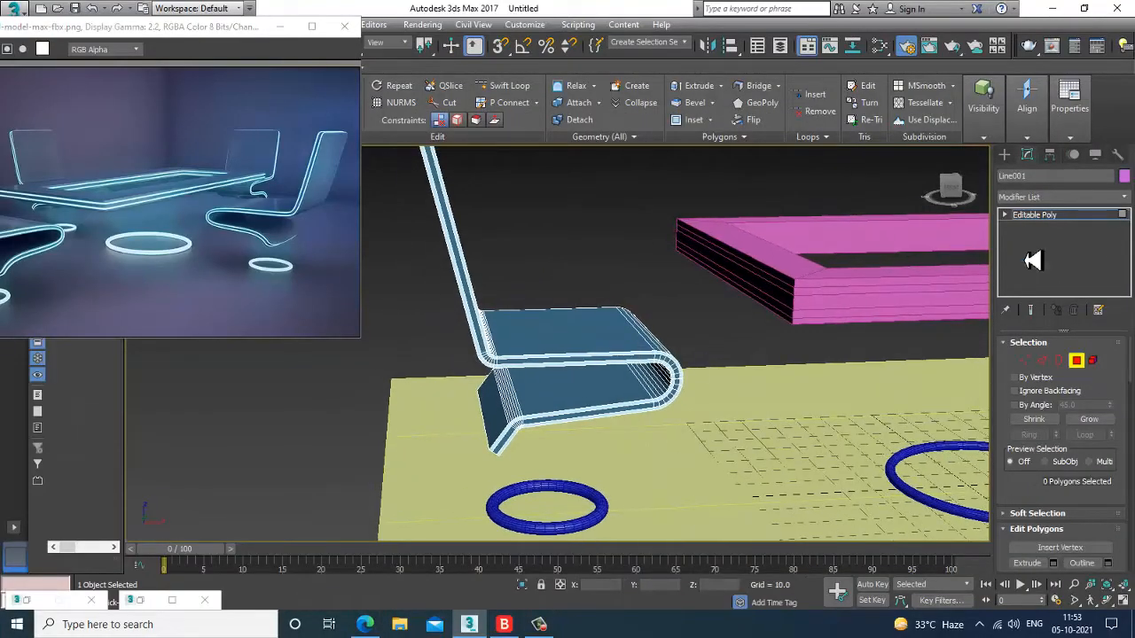
pyautogui.scroll(-3, 803, 374)
pyautogui.moveTo(803, 374); pyautogui.dragTo(697, 379, button='middle')
# Leave polygon editing, mirror the chair with its floor ring about X as a copy, and place it at the table's opposite end.
pyautogui.hotkey('alt', 'w')
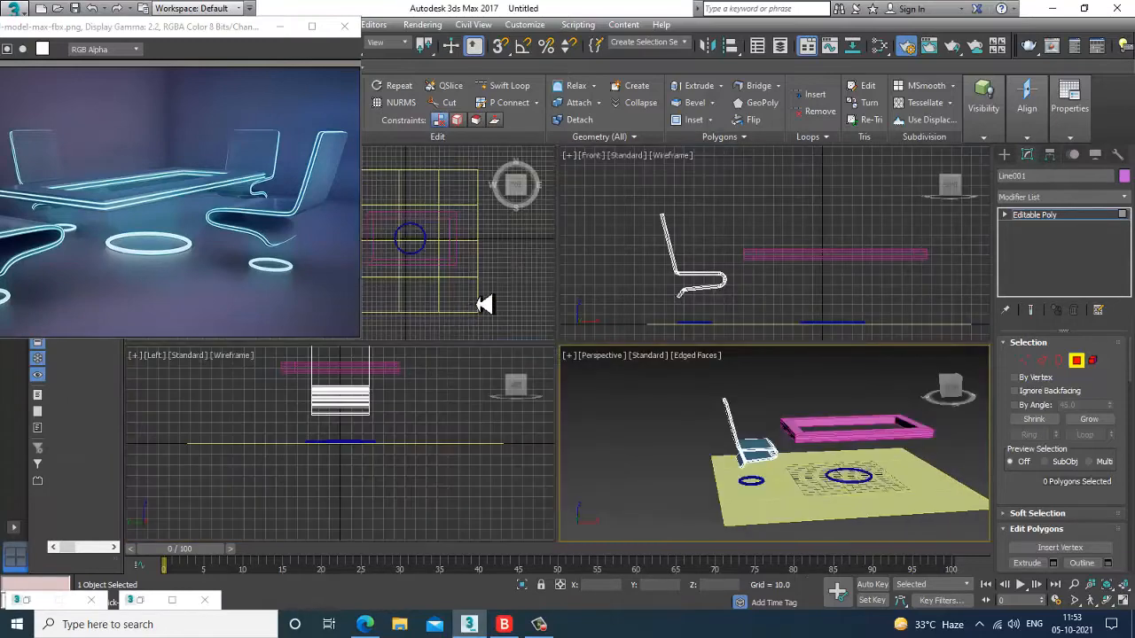
pyautogui.middleClick(482, 304)
pyautogui.hotkey('alt', 'w')
pyautogui.moveTo(521, 304); pyautogui.dragTo(543, 301, button='middle')
pyautogui.moveTo(552, 302); pyautogui.dragTo(656, 397)
pyautogui.click(1044, 215)
pyautogui.moveTo(517, 264); pyautogui.dragTo(648, 382)
pyautogui.keyDown('alt'); pyautogui.moveTo(726, 210); pyautogui.dragTo(809, 446); pyautogui.keyUp('alt')
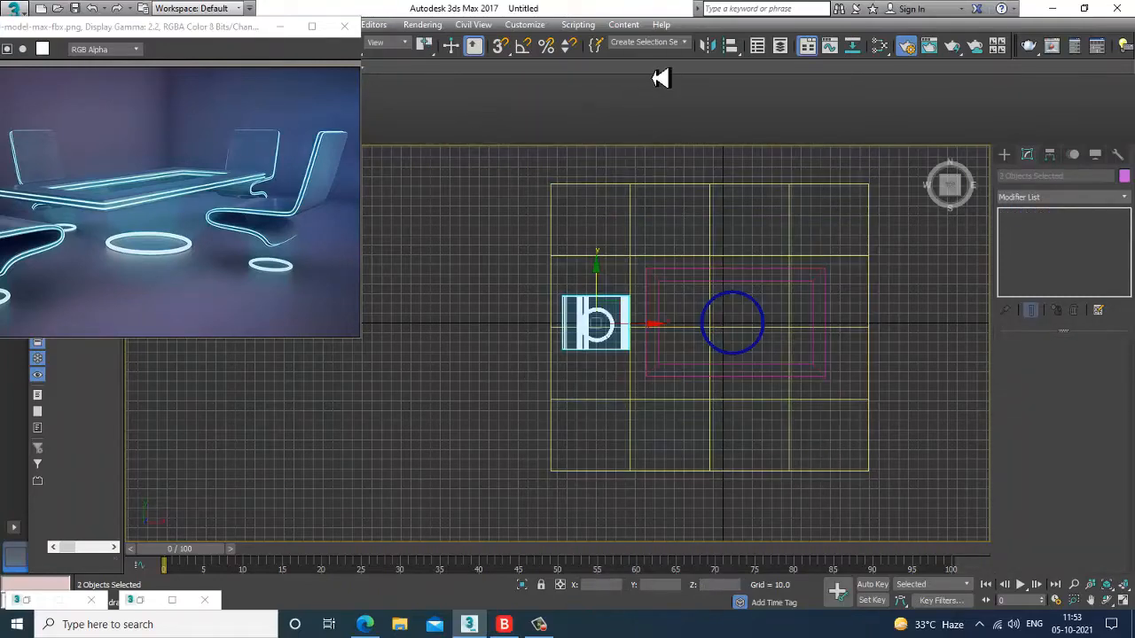
pyautogui.click(707, 45)
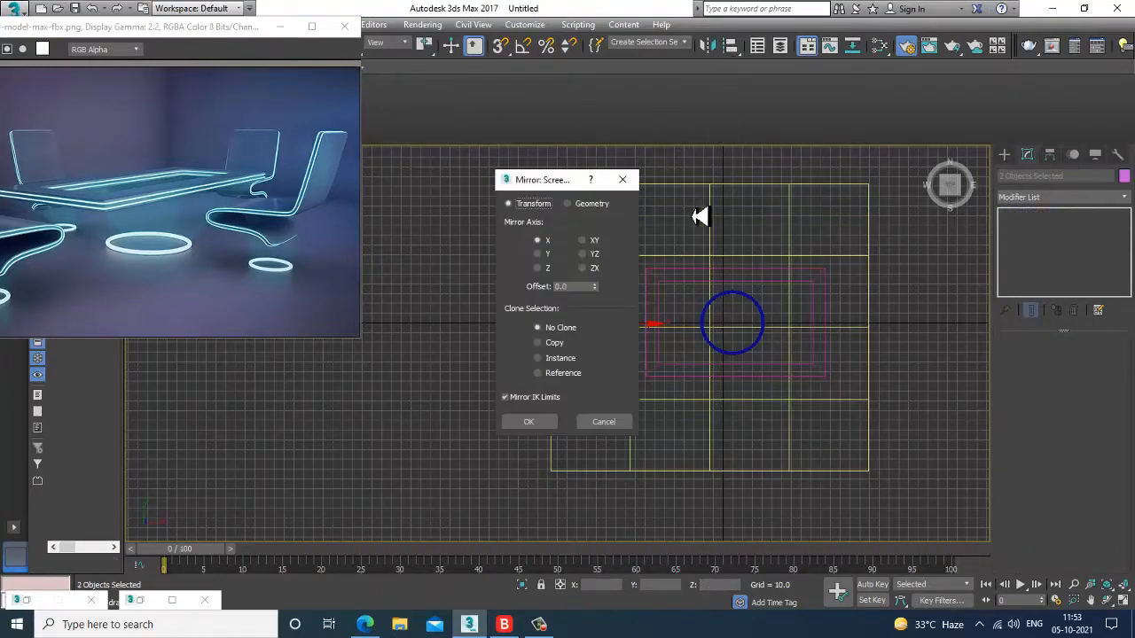
pyautogui.click(550, 344)
pyautogui.click(531, 422)
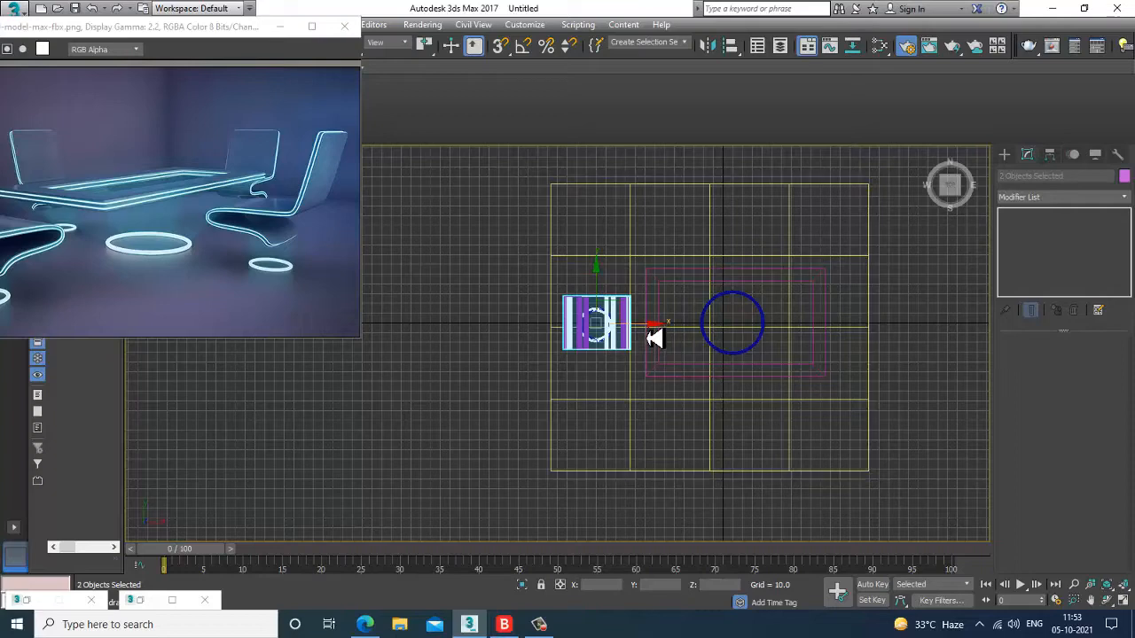
pyautogui.moveTo(652, 330); pyautogui.dragTo(938, 329)
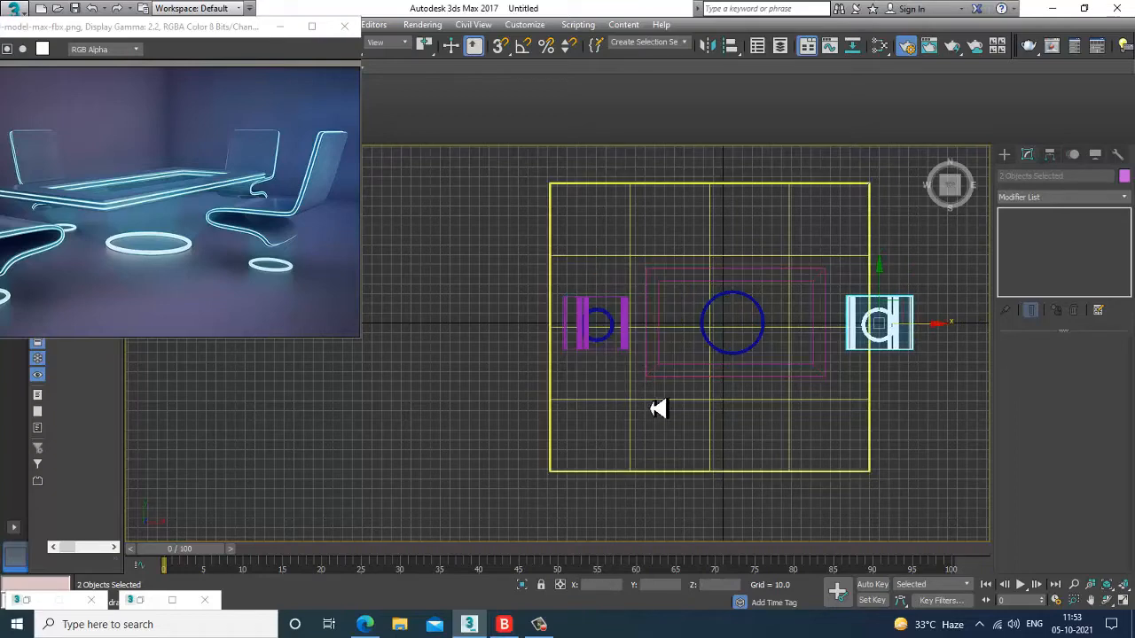
# Assign the light material to the central floor ring and both chair rings, and minimise the material editor.
pyautogui.hotkey('alt', 'w')
pyautogui.keyDown('alt'); pyautogui.moveTo(686, 416); pyautogui.dragTo(723, 400, button='middle'); pyautogui.keyUp('alt')
pyautogui.hotkey('alt', 'w')
pyautogui.click(602, 346)
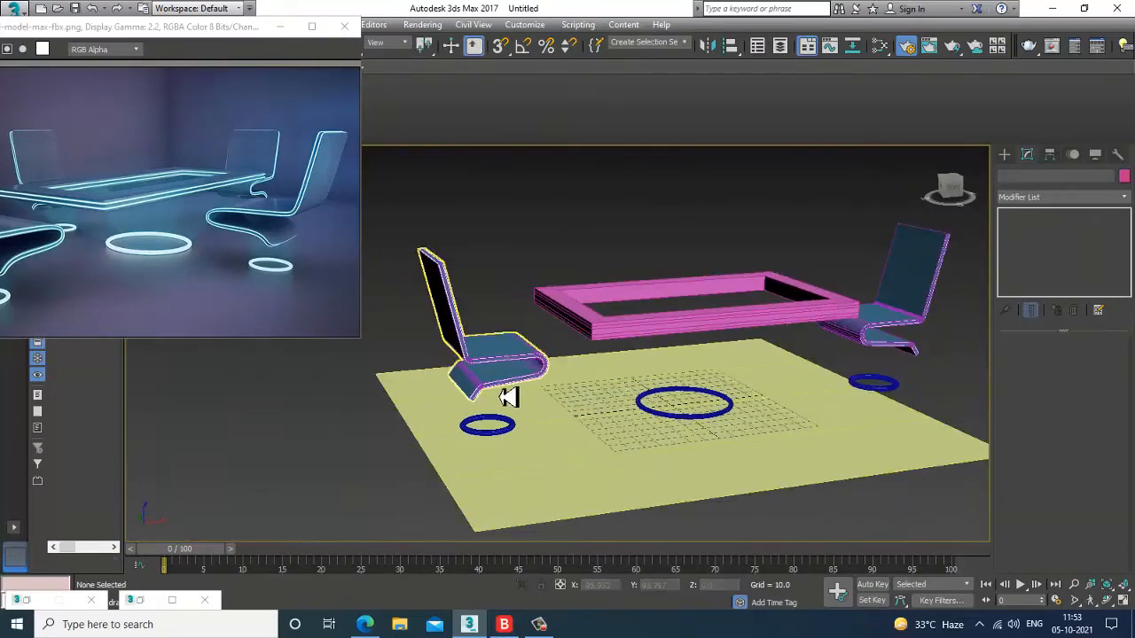
pyautogui.scroll(3, 461, 396)
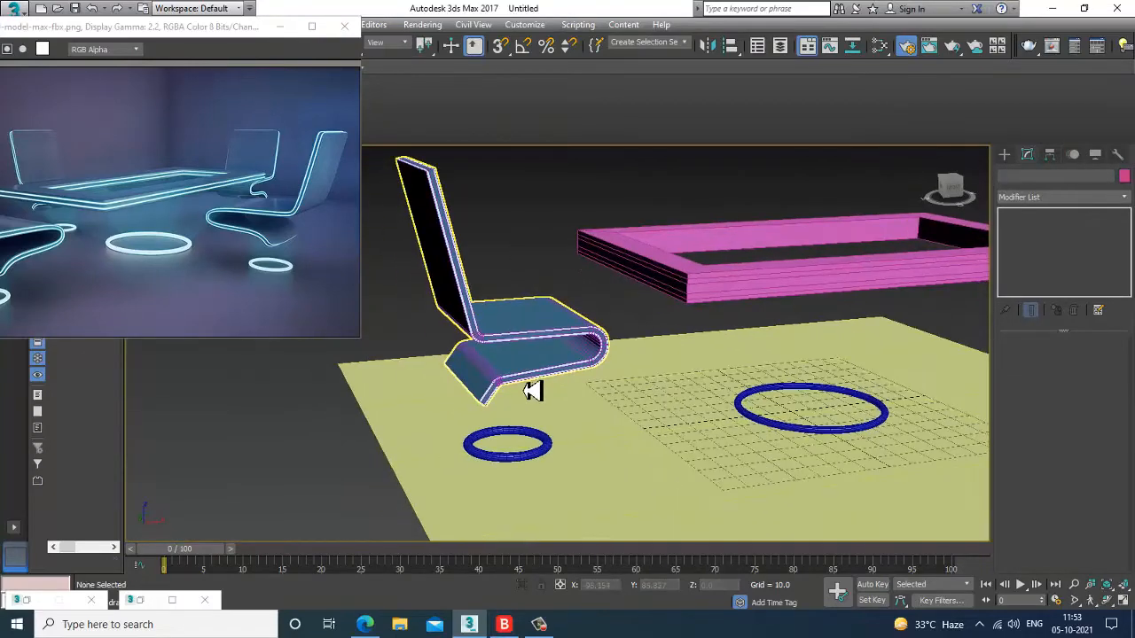
pyautogui.click(519, 457)
pyautogui.keyDown('ctrl'); pyautogui.click(873, 406); pyautogui.keyUp('ctrl')
pyautogui.moveTo(873, 407); pyautogui.dragTo(554, 404, button='middle')
pyautogui.keyDown('ctrl'); pyautogui.click(803, 390); pyautogui.keyUp('ctrl')
pyautogui.moveTo(758, 394); pyautogui.dragTo(786, 375, button='middle')
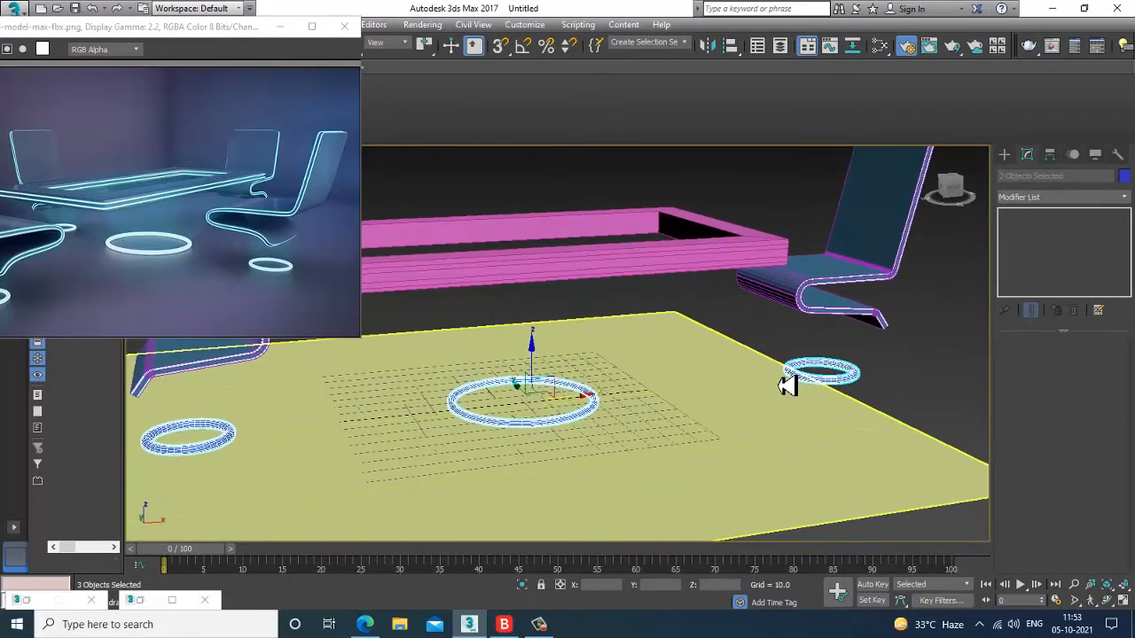
pyautogui.press('m')
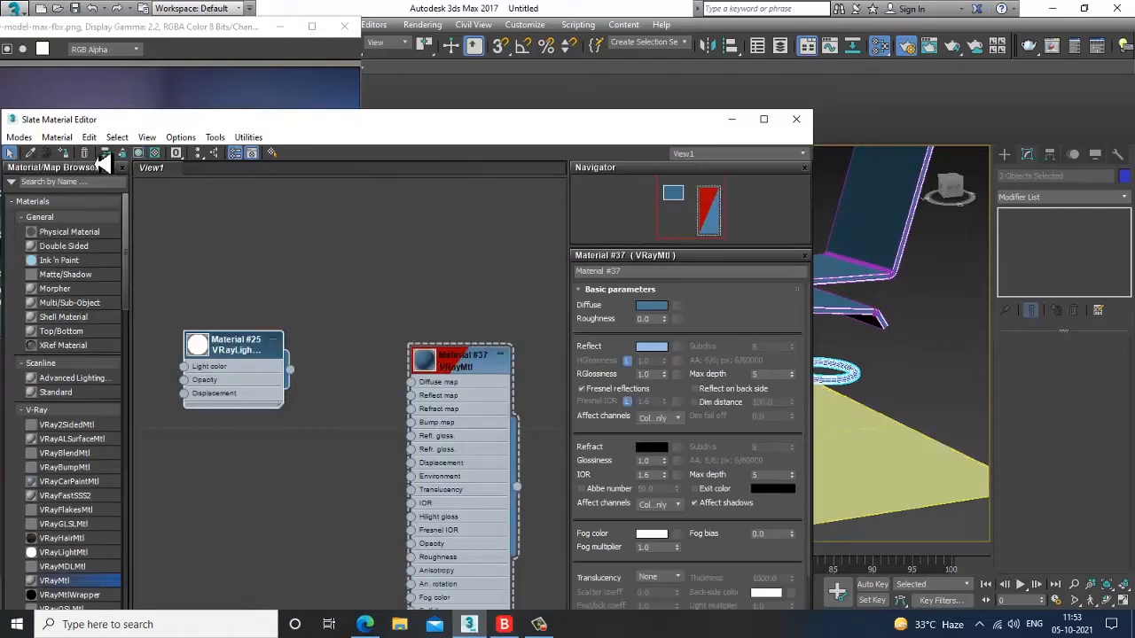
pyautogui.click(732, 120)
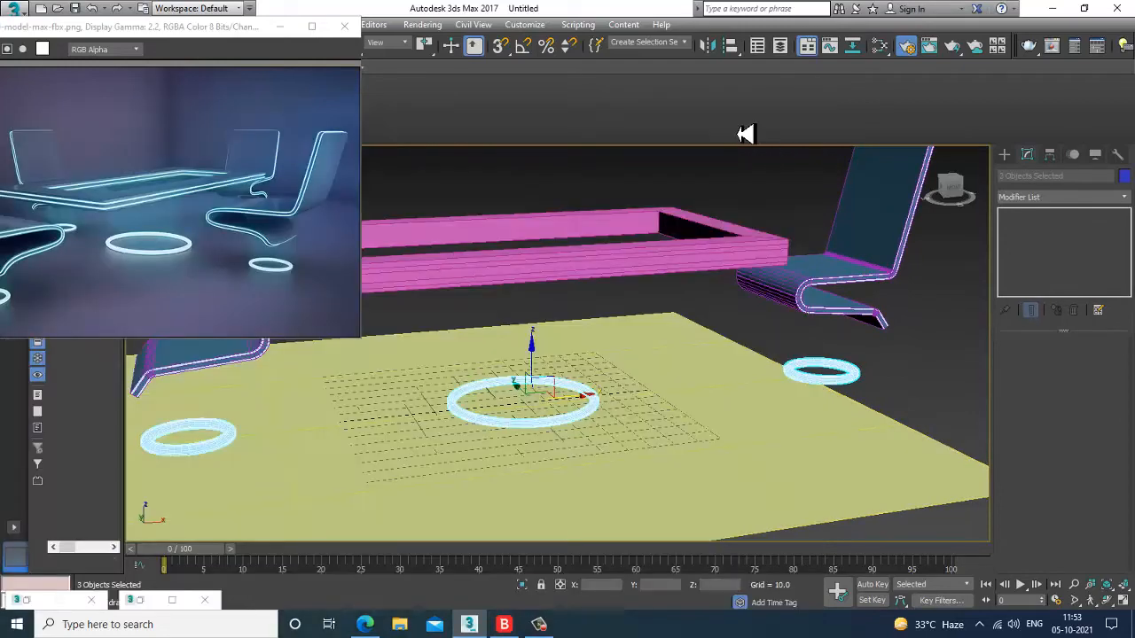
# Select the mirrored chair and its floor ring in the Top view and enable angle snap at 90 degrees.
pyautogui.keyDown('alt'); pyautogui.moveTo(626, 329); pyautogui.dragTo(647, 266, button='middle'); pyautogui.keyUp('alt')
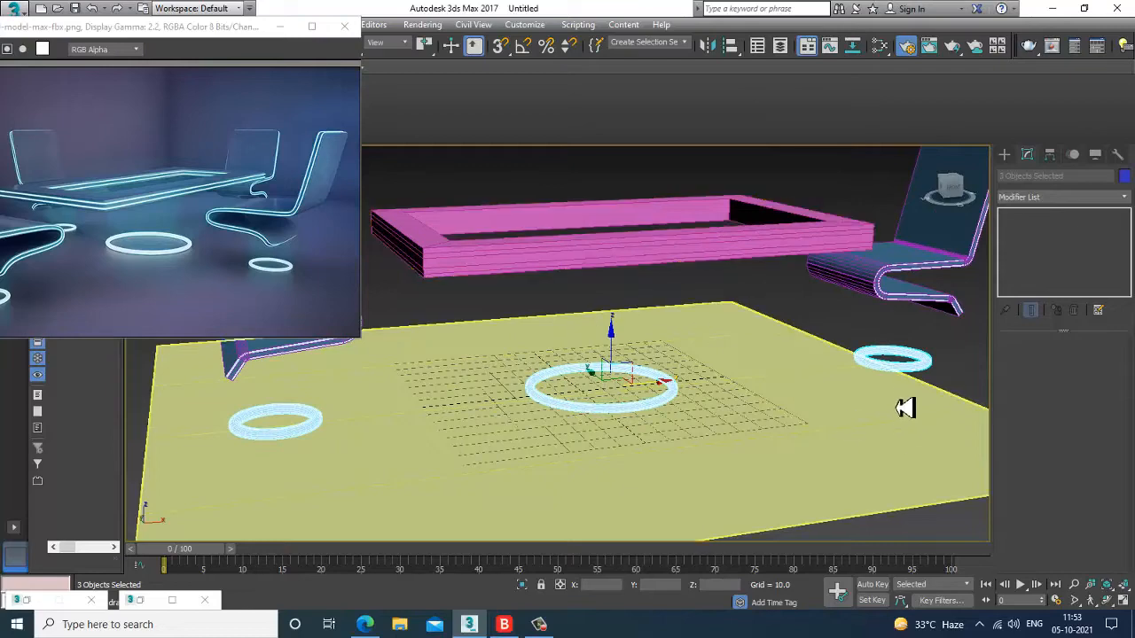
pyautogui.hotkey('alt', 'w')
pyautogui.moveTo(477, 251); pyautogui.dragTo(446, 243, button='middle')
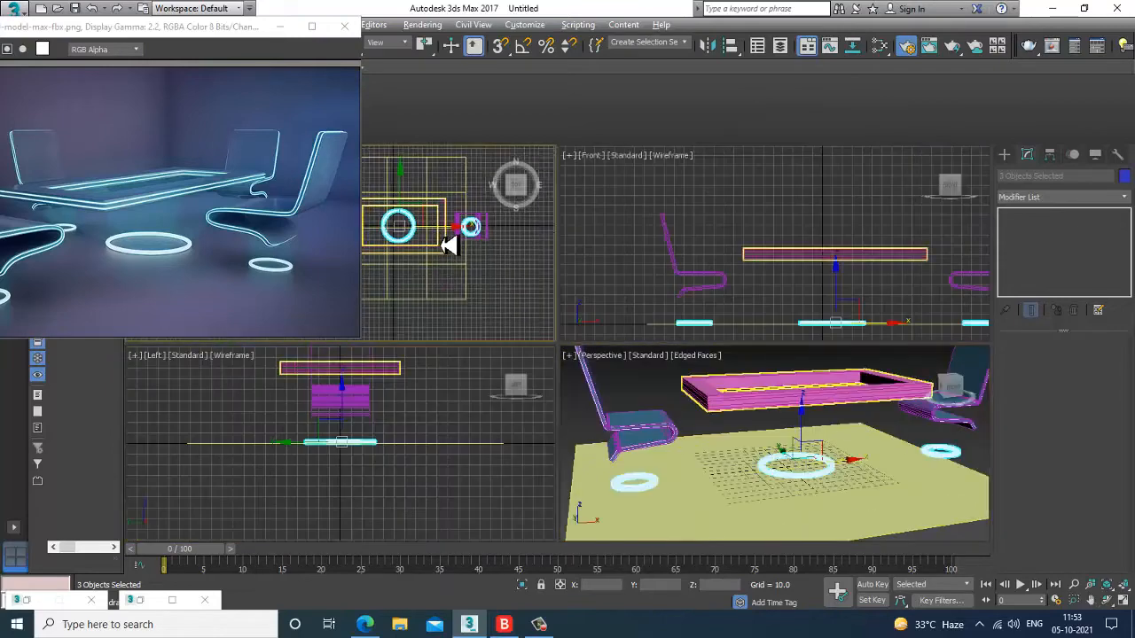
pyautogui.hotkey('alt', 'w')
pyautogui.moveTo(965, 307); pyautogui.dragTo(920, 308, button='middle')
pyautogui.click(785, 280)
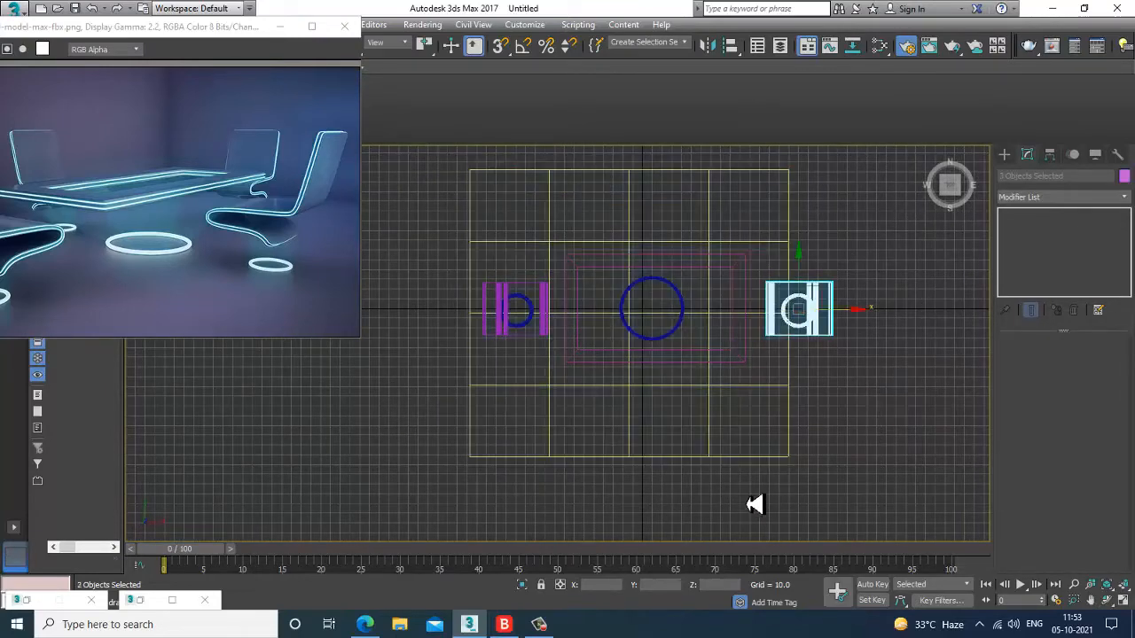
pyautogui.rightClick(523, 47)
pyautogui.doubleClick(572, 318)
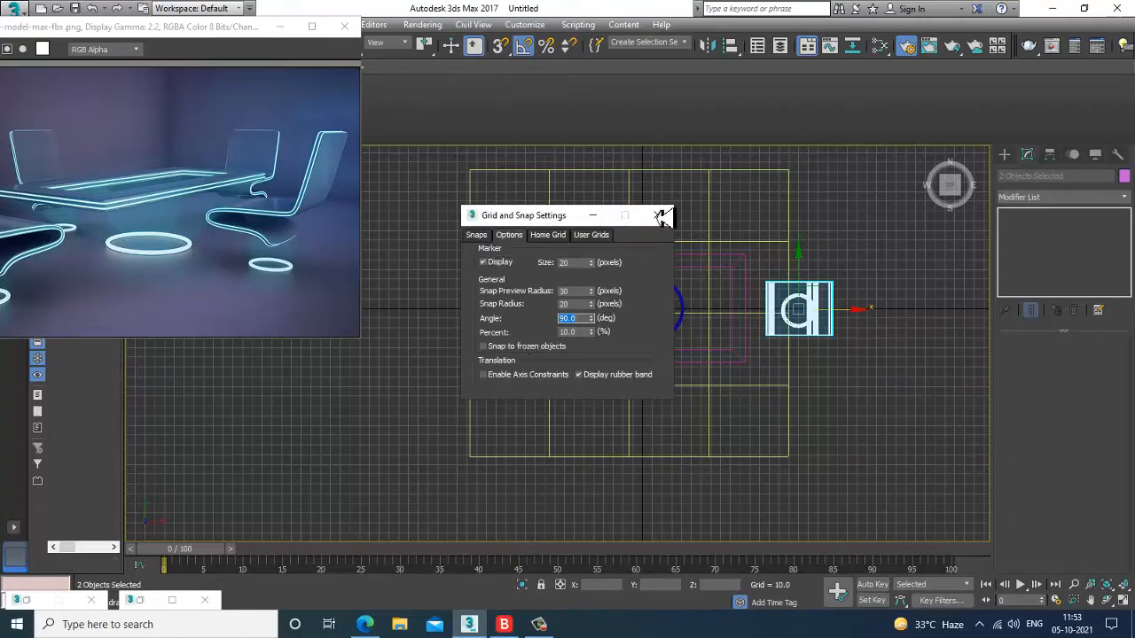
pyautogui.click(660, 216)
# Create a copy of the chair and ring rotated 90 degrees and move it beside the table's near long edge.
pyautogui.press('e')
pyautogui.moveTo(792, 383); pyautogui.dragTo(817, 369)
pyautogui.click(570, 374)
pyautogui.press('w')
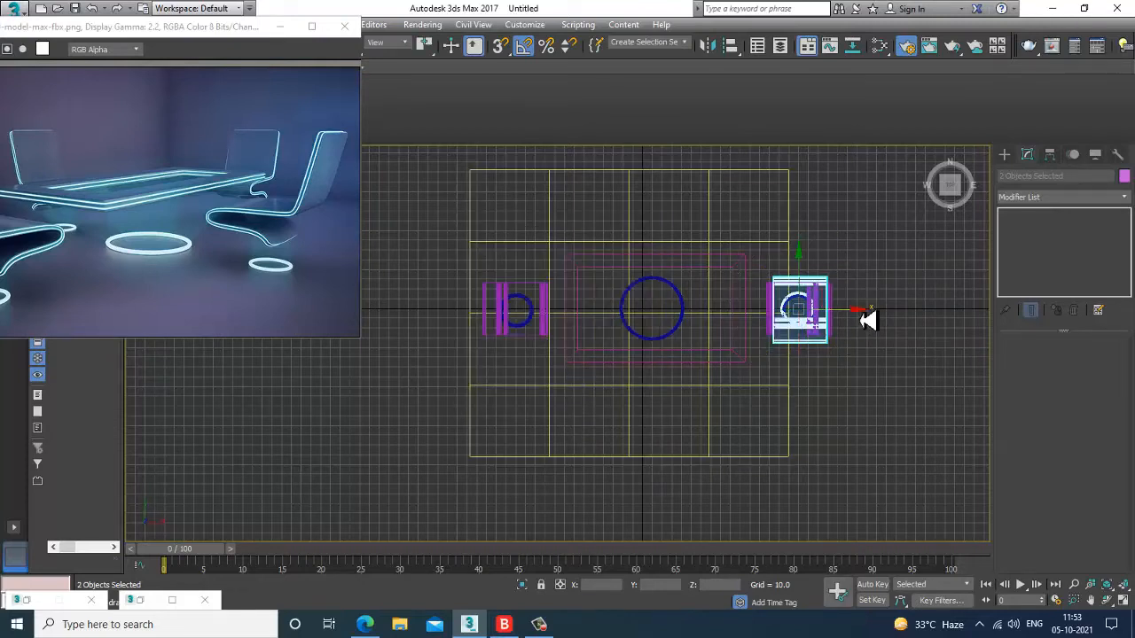
pyautogui.moveTo(865, 318)
pyautogui.mouseDown()
pyautogui.moveTo(739, 332)
pyautogui.moveTo(722, 345)
pyautogui.moveTo(715, 332)
pyautogui.mouseUp()
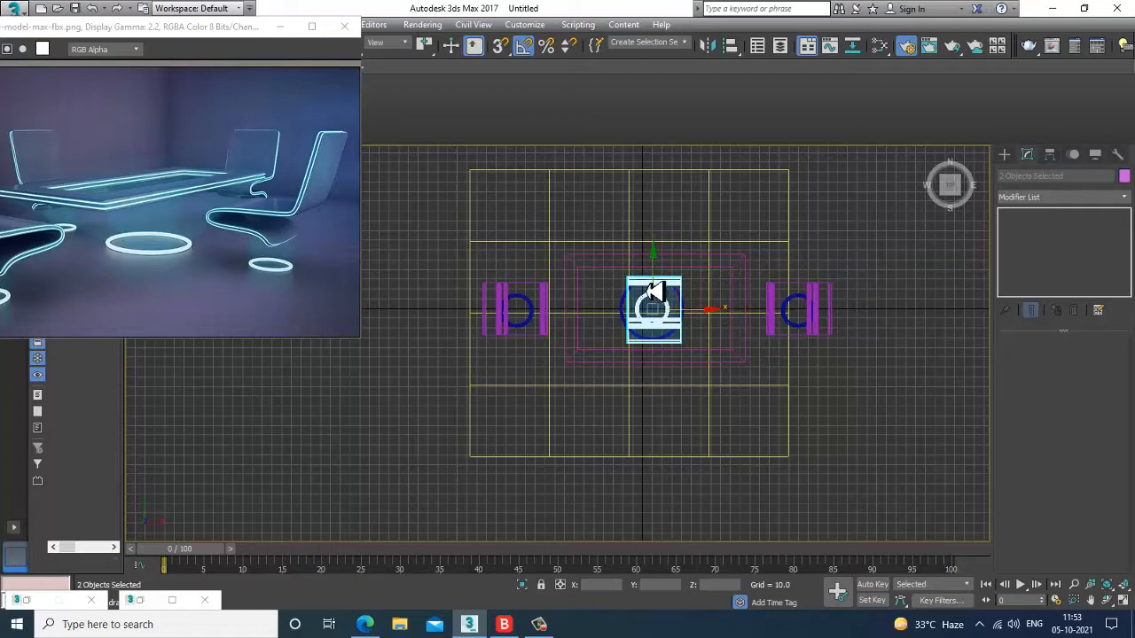
pyautogui.moveTo(654, 290); pyautogui.dragTo(678, 384)
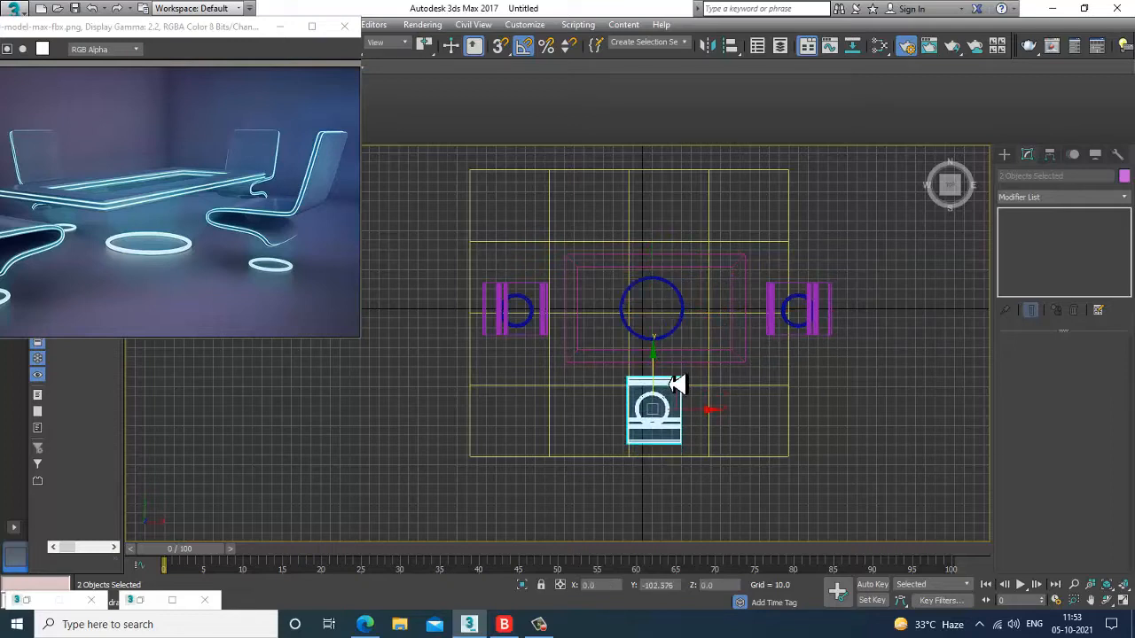
# Turn off angle snap and rotate the copied chair and ring about 6 degrees around Z.
pyautogui.press('e')
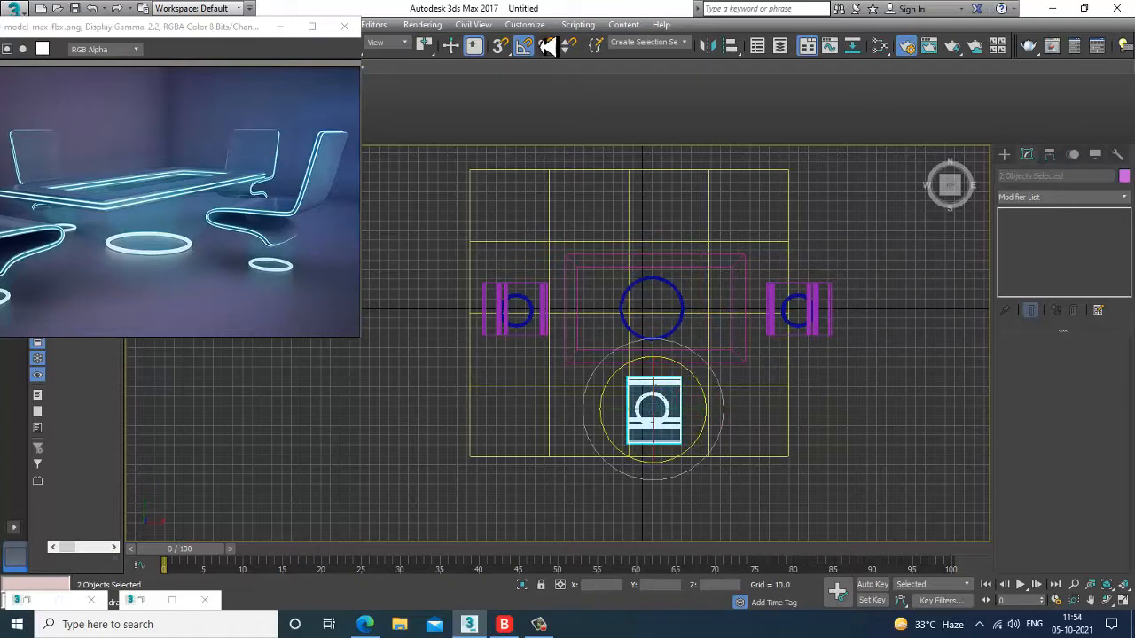
pyautogui.click(523, 45)
pyautogui.moveTo(679, 465); pyautogui.dragTo(694, 465)
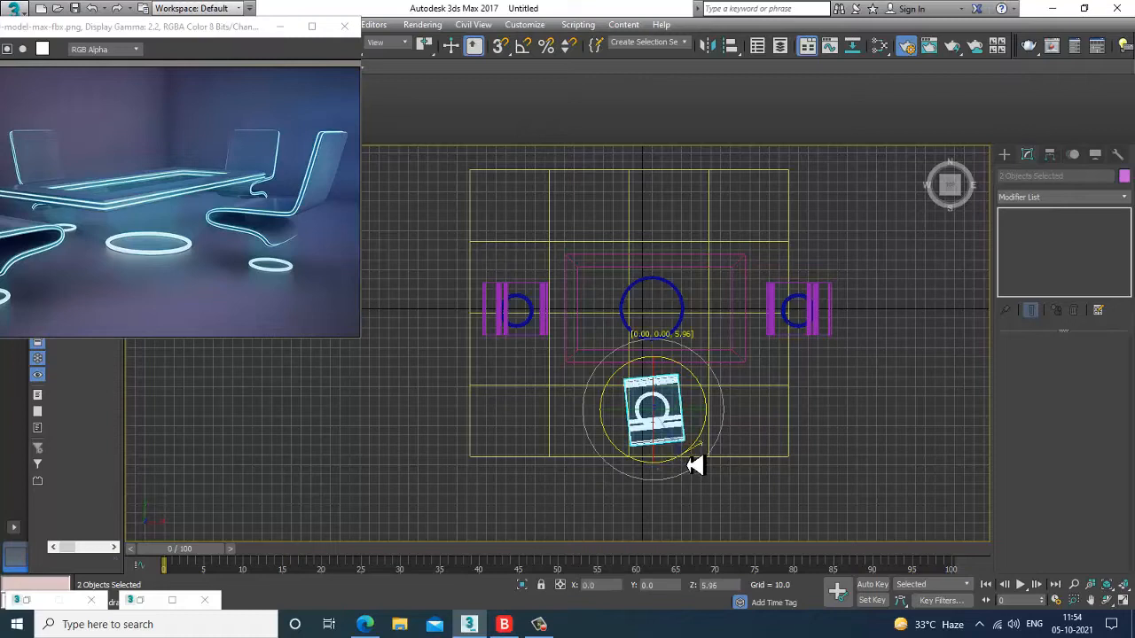
pyautogui.press('w')
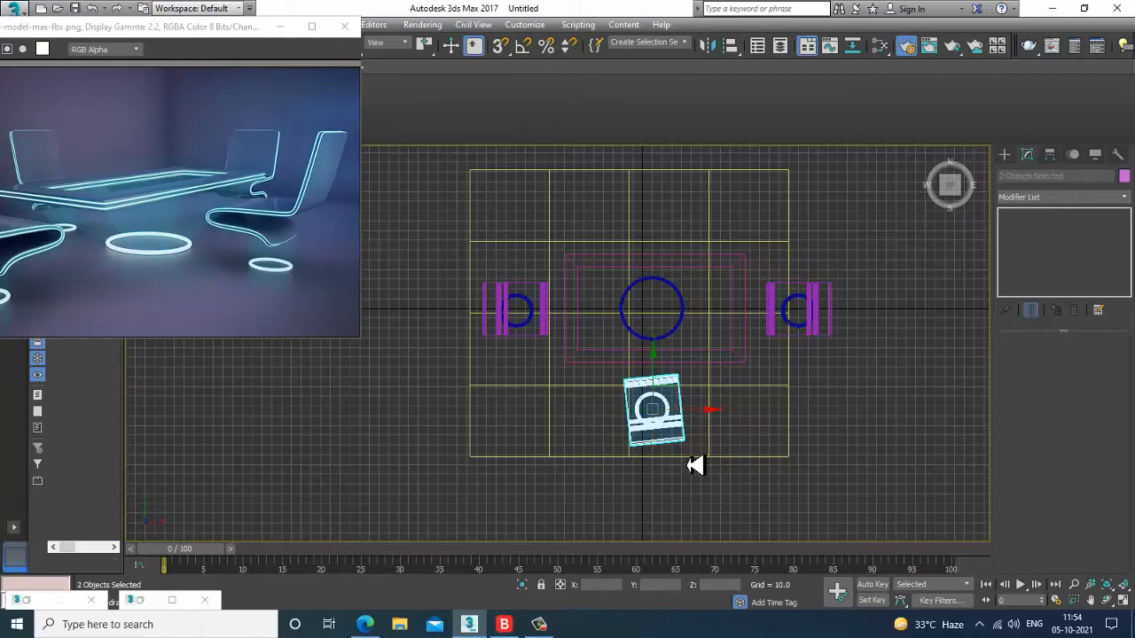
# Mirror the angled chair and ring about Y as a copy and move it about 214 units to the table's opposite long side.
pyautogui.click(709, 49)
pyautogui.click(543, 254)
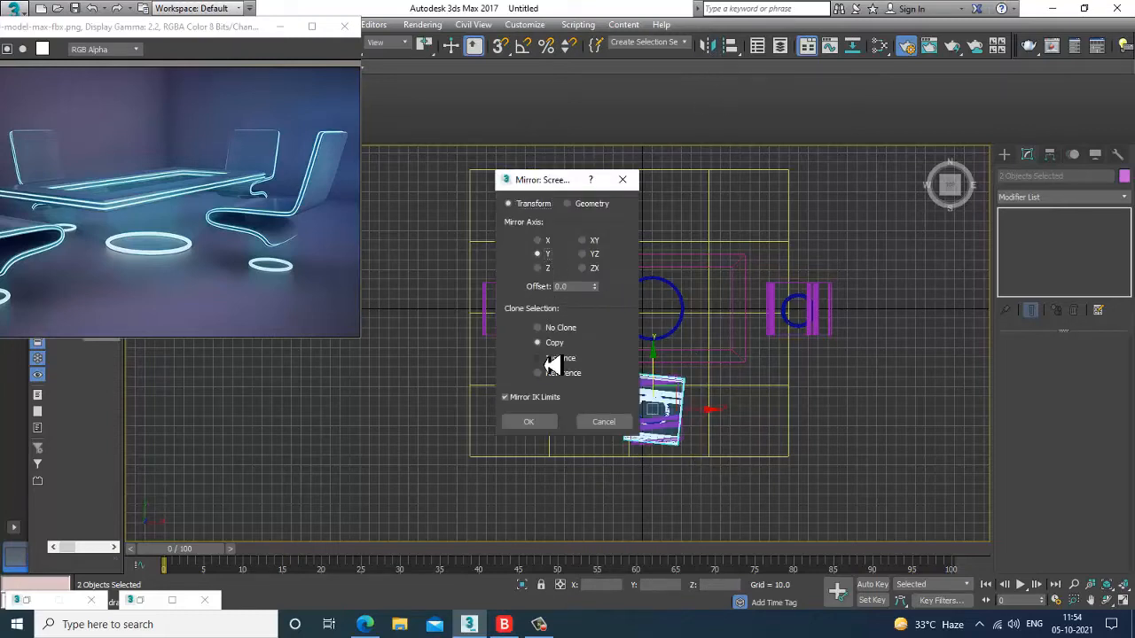
pyautogui.click(528, 422)
pyautogui.moveTo(661, 391); pyautogui.dragTo(660, 174)
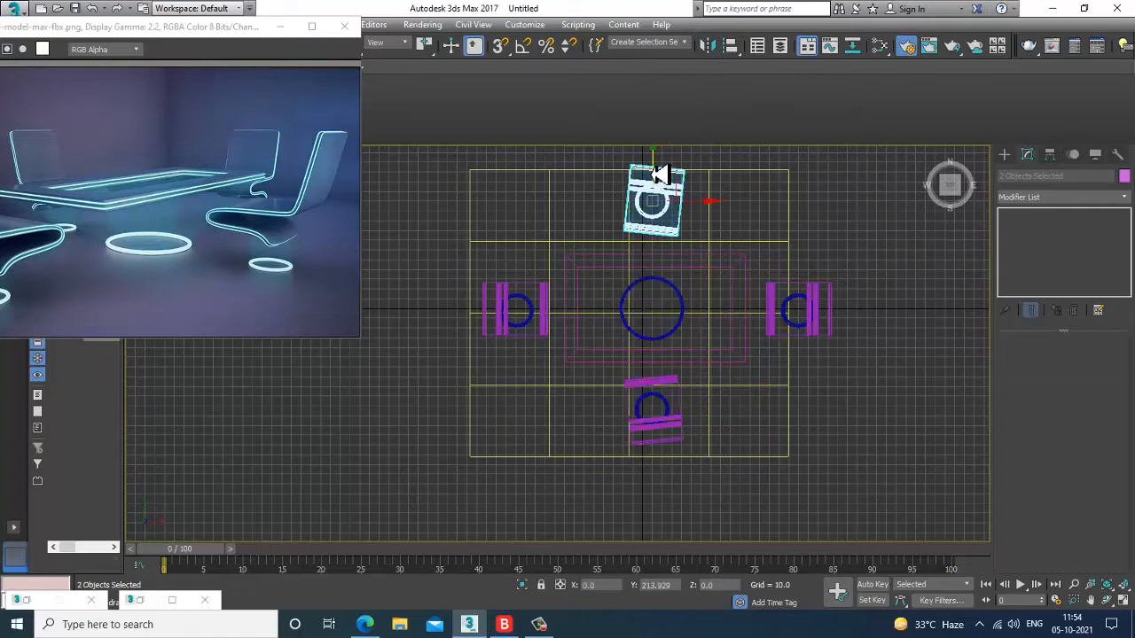
# Select the table frame in the Perspective view, enable polygon editing and frame the table in the Front view.
pyautogui.hotkey('alt', 'w')
pyautogui.rightClick(880, 482)
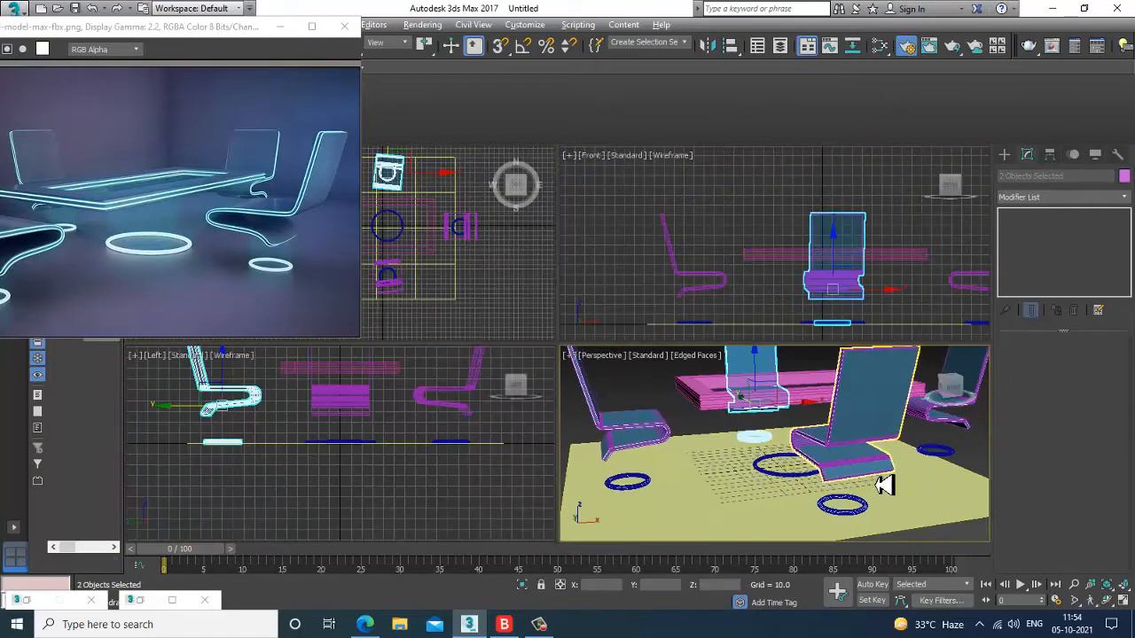
pyautogui.hotkey('alt', 'w')
pyautogui.keyDown('alt'); pyautogui.moveTo(753, 417); pyautogui.dragTo(745, 355, button='middle'); pyautogui.keyUp('alt')
pyautogui.click(705, 296)
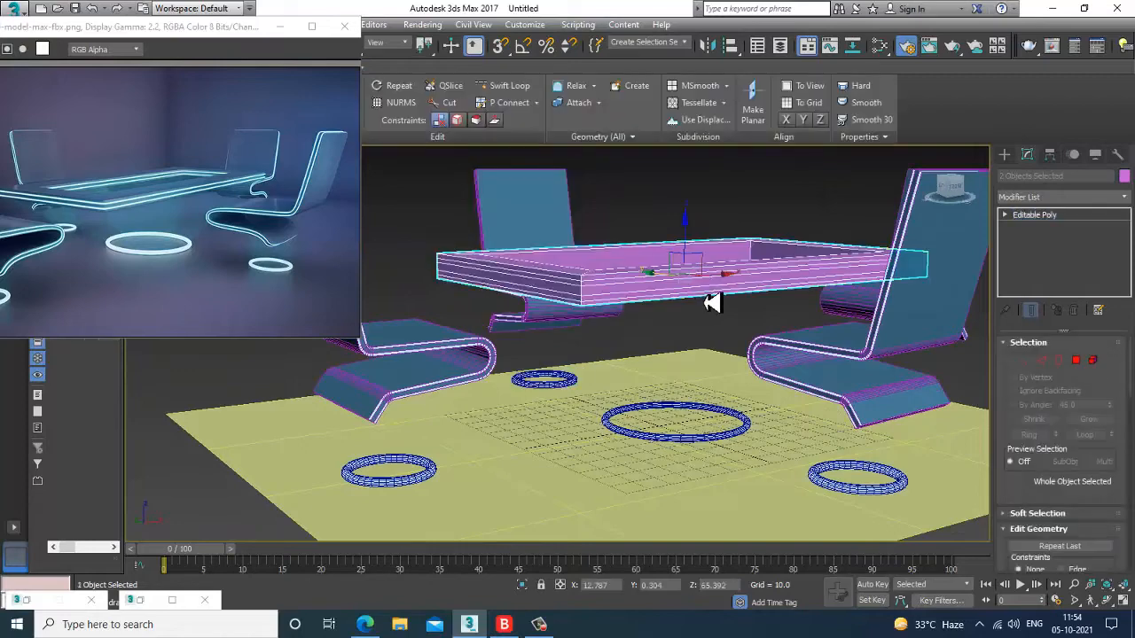
pyautogui.keyDown('alt'); pyautogui.moveTo(709, 297); pyautogui.dragTo(723, 338, button='middle'); pyautogui.keyUp('alt')
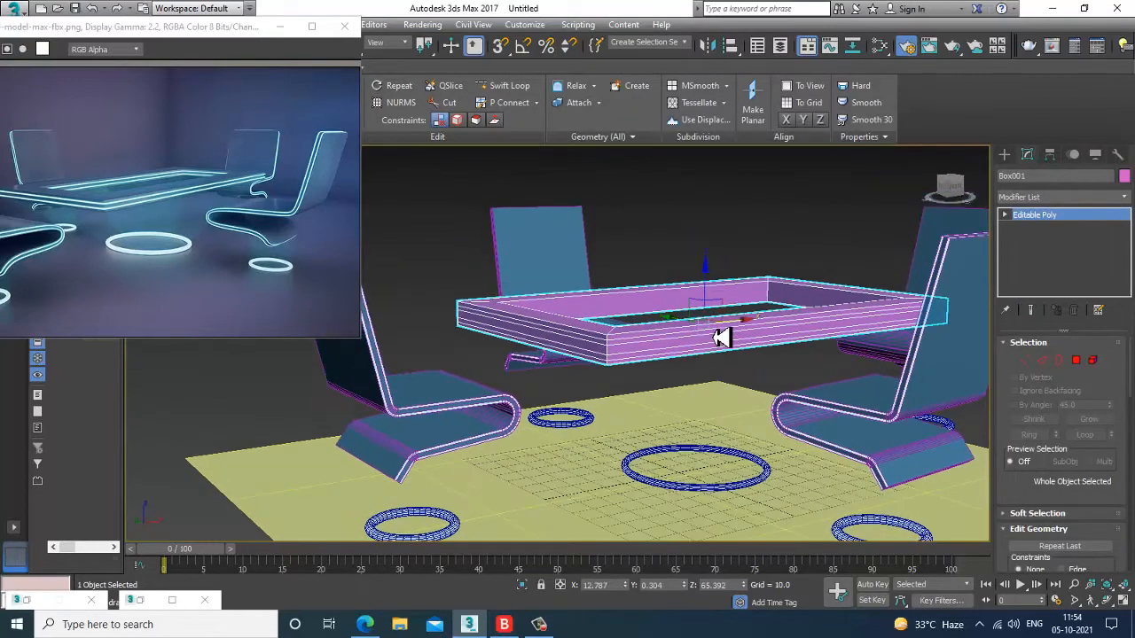
pyautogui.click(1075, 360)
pyautogui.hotkey('alt', 'w')
pyautogui.moveTo(828, 310); pyautogui.dragTo(772, 244, button='middle')
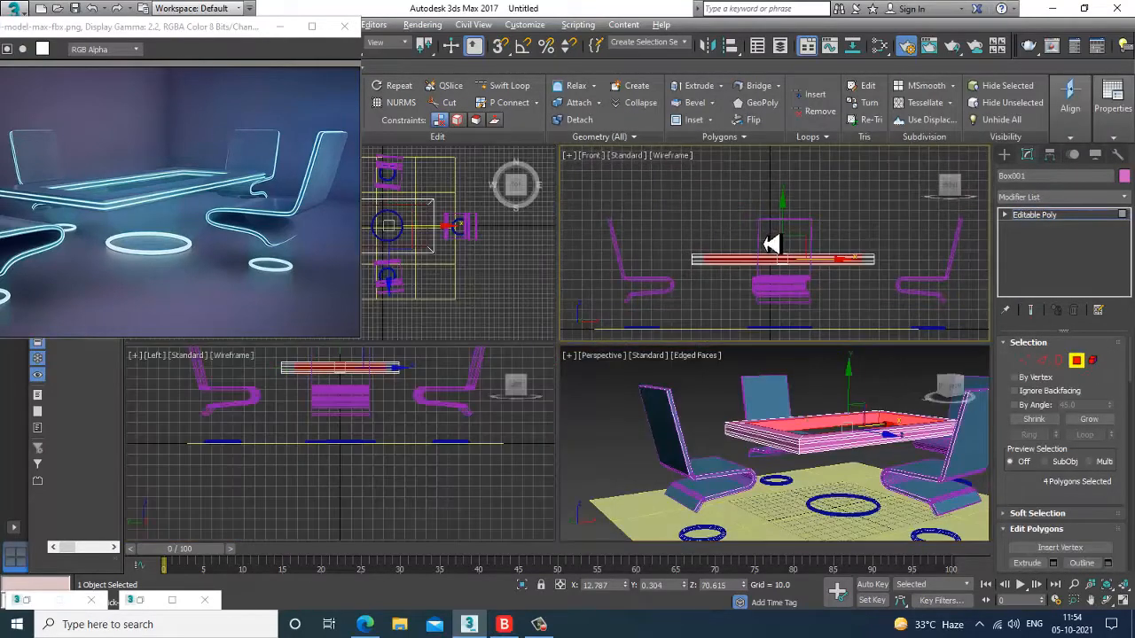
pyautogui.hotkey('alt', 'w')
pyautogui.moveTo(721, 301); pyautogui.dragTo(762, 288, button='middle')
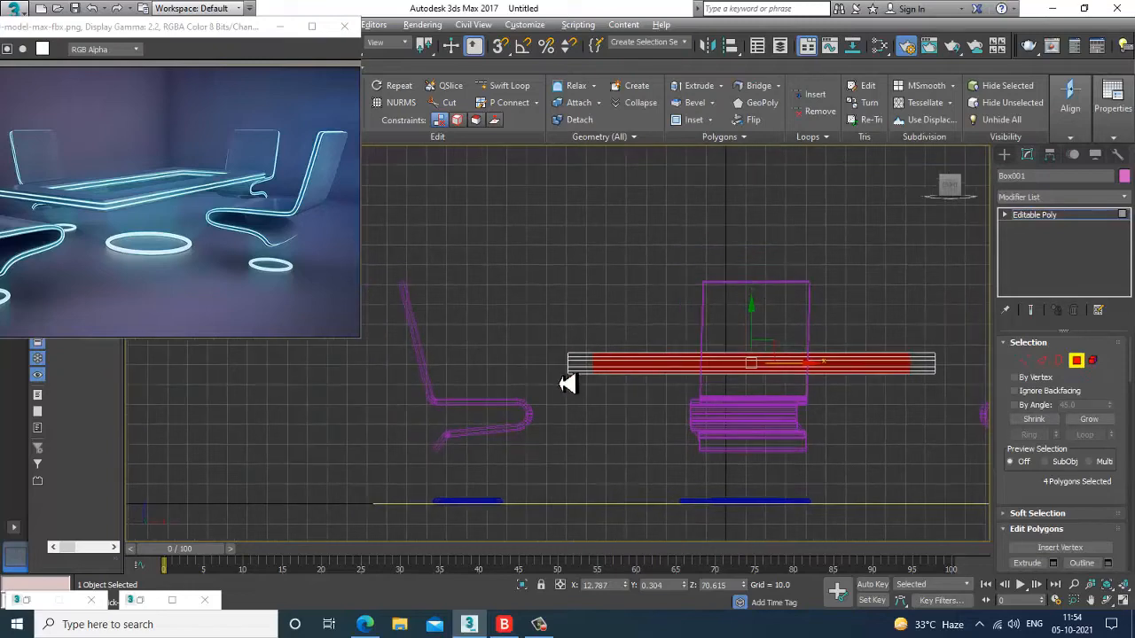
pyautogui.scroll(2, 560, 384)
pyautogui.moveTo(632, 371); pyautogui.dragTo(497, 386, button='middle')
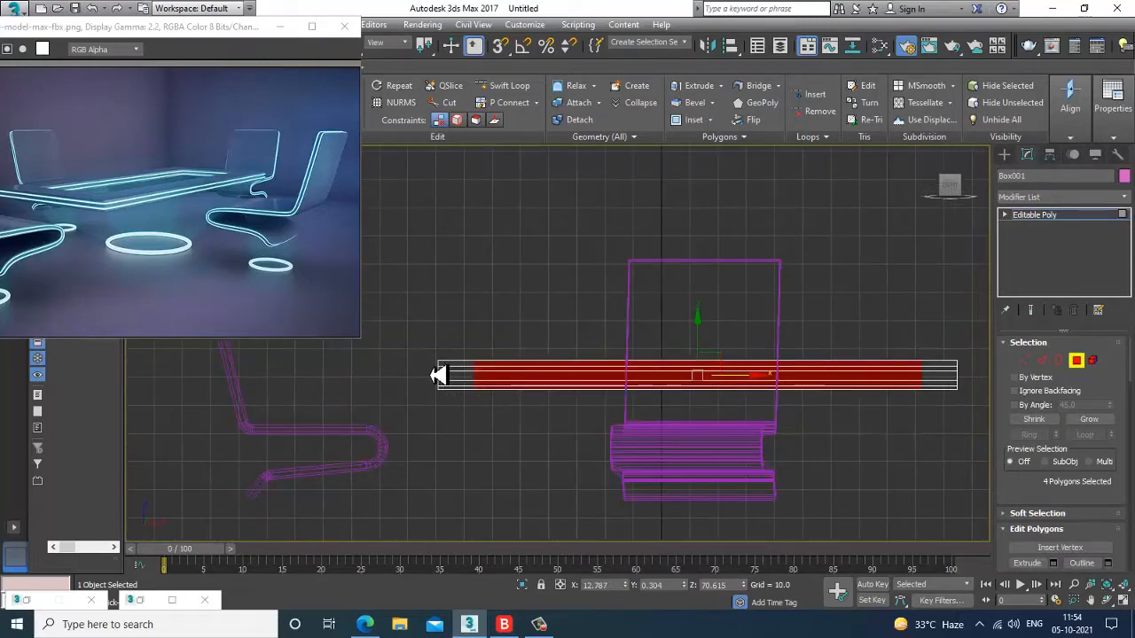
pyautogui.keyDown('ctrl'); pyautogui.moveTo(431, 366); pyautogui.dragTo(983, 368); pyautogui.keyUp('ctrl')
pyautogui.scroll(2, 771, 373)
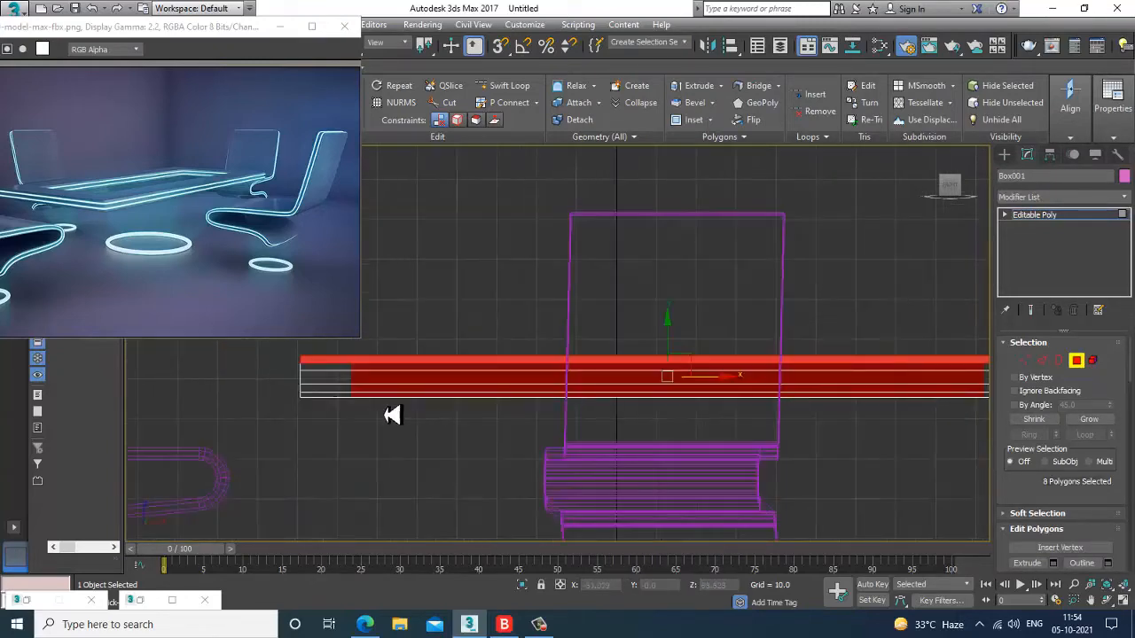
pyautogui.keyDown('ctrl'); pyautogui.moveTo(268, 375); pyautogui.dragTo(1064, 381); pyautogui.keyUp('ctrl')
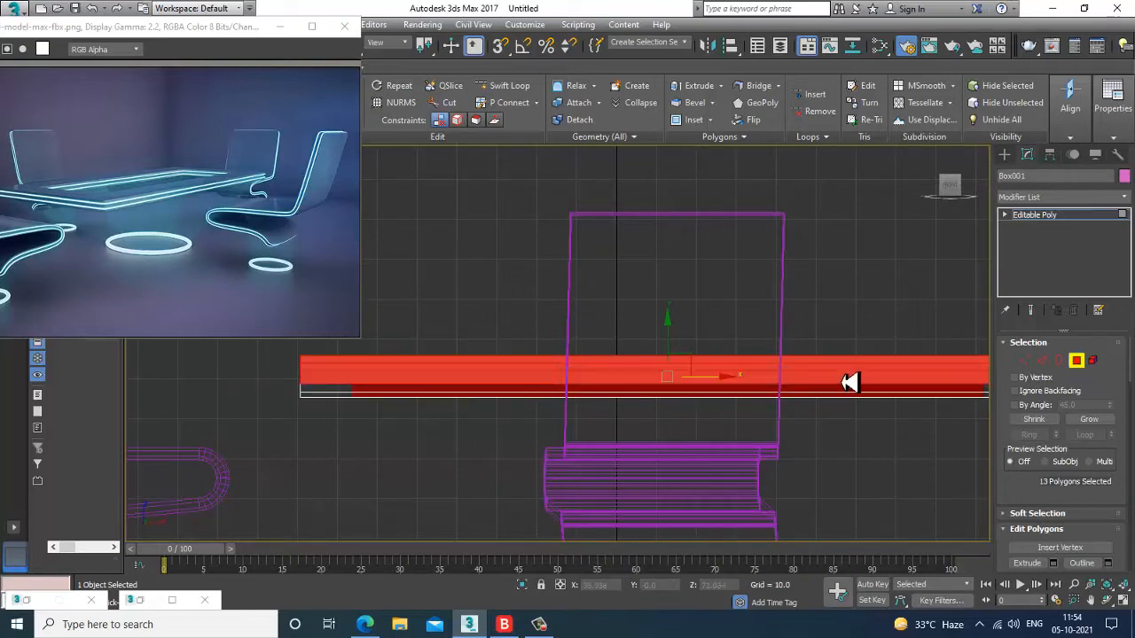
pyautogui.moveTo(849, 381); pyautogui.dragTo(657, 401, button='middle')
pyautogui.moveTo(803, 388); pyautogui.dragTo(843, 385, button='middle')
pyautogui.click(160, 401)
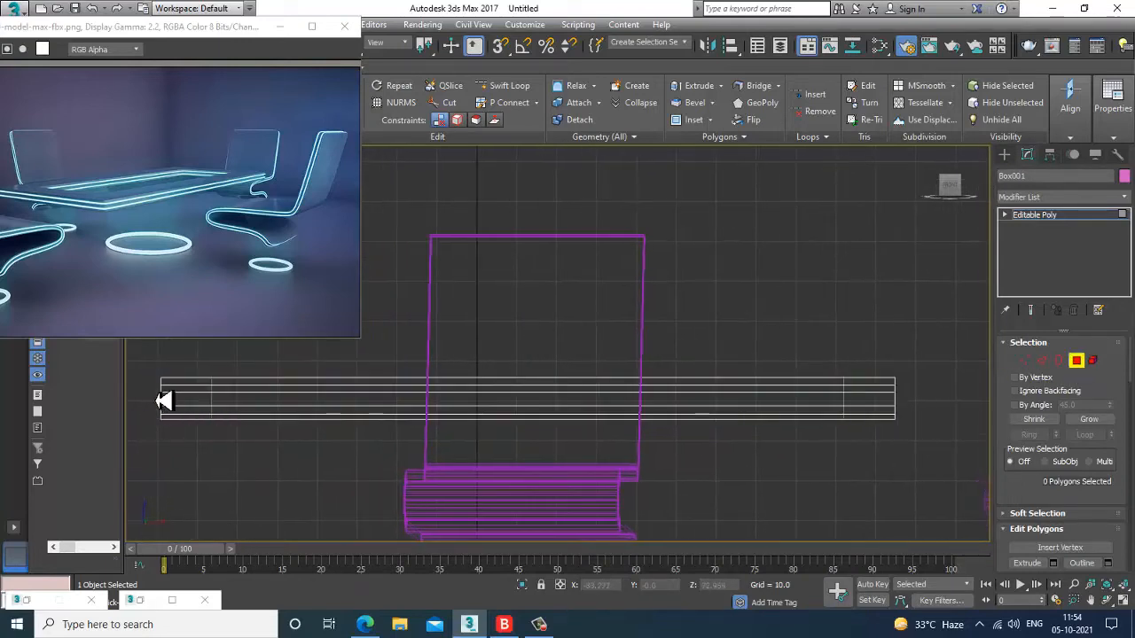
# Assign the V-Ray light material to the two thin strips around the table frame's outer sides and invert the polygon selection.
pyautogui.moveTo(160, 401); pyautogui.dragTo(933, 403)
pyautogui.moveTo(158, 421); pyautogui.dragTo(990, 421)
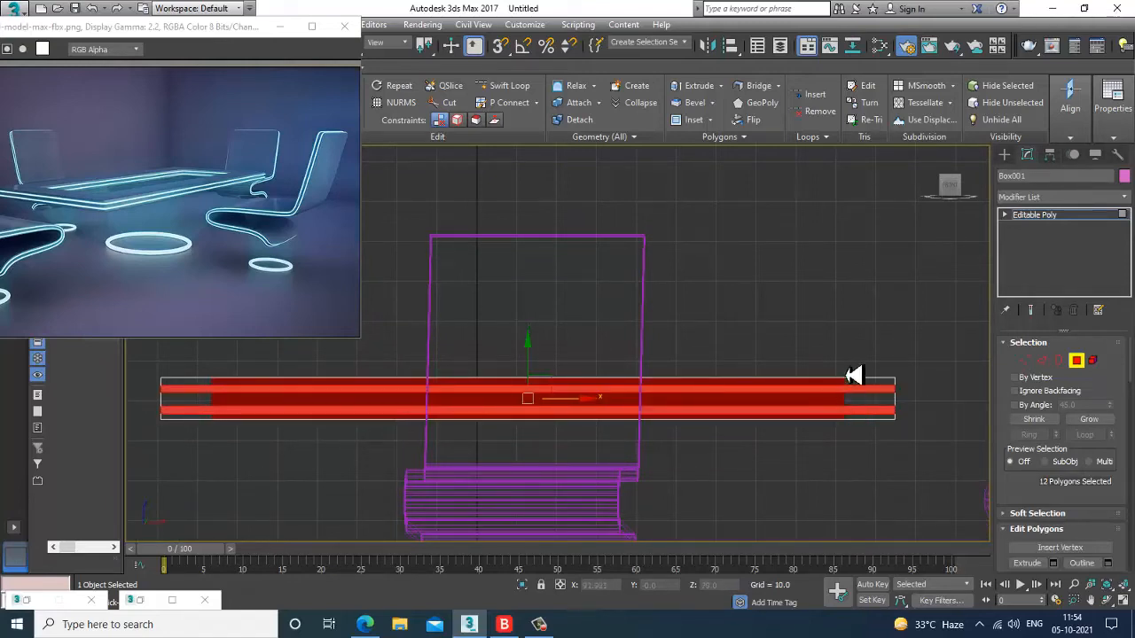
pyautogui.keyDown('alt'); pyautogui.moveTo(816, 394); pyautogui.dragTo(817, 394); pyautogui.keyUp('alt')
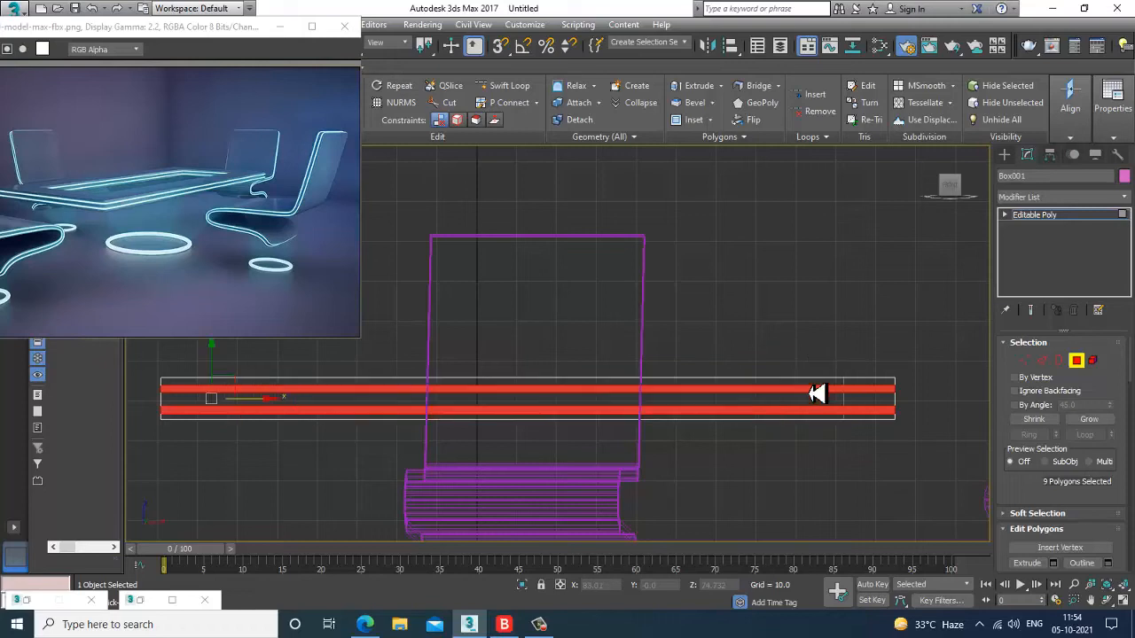
pyautogui.press('m')
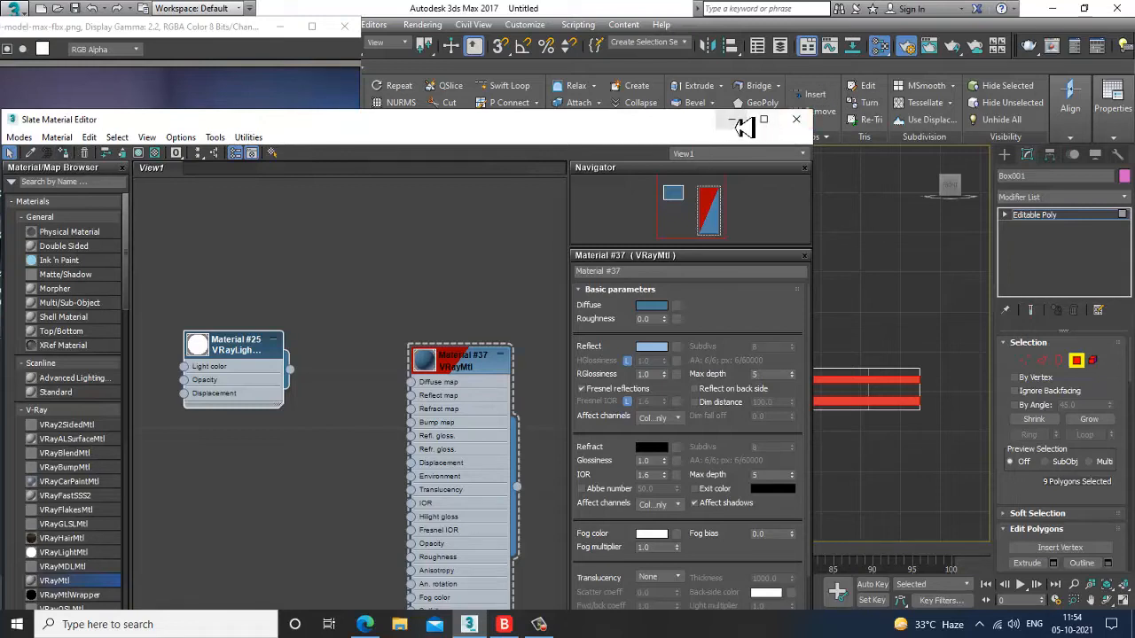
pyautogui.moveTo(927, 317); pyautogui.dragTo(955, 319, button='middle')
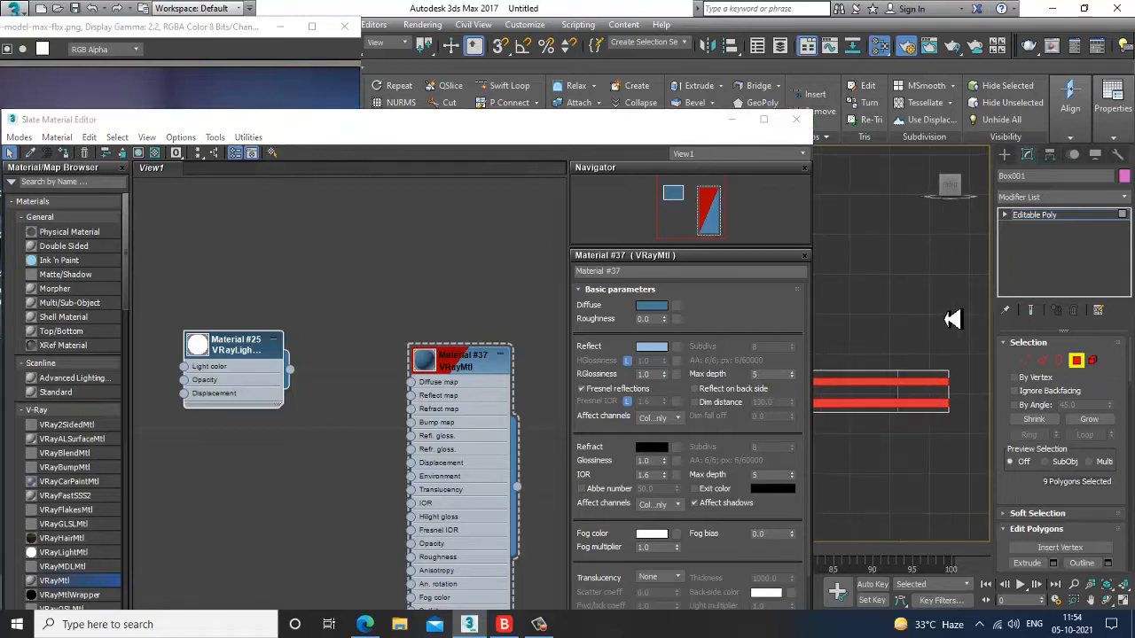
pyautogui.hotkey('ctrl', 'i')
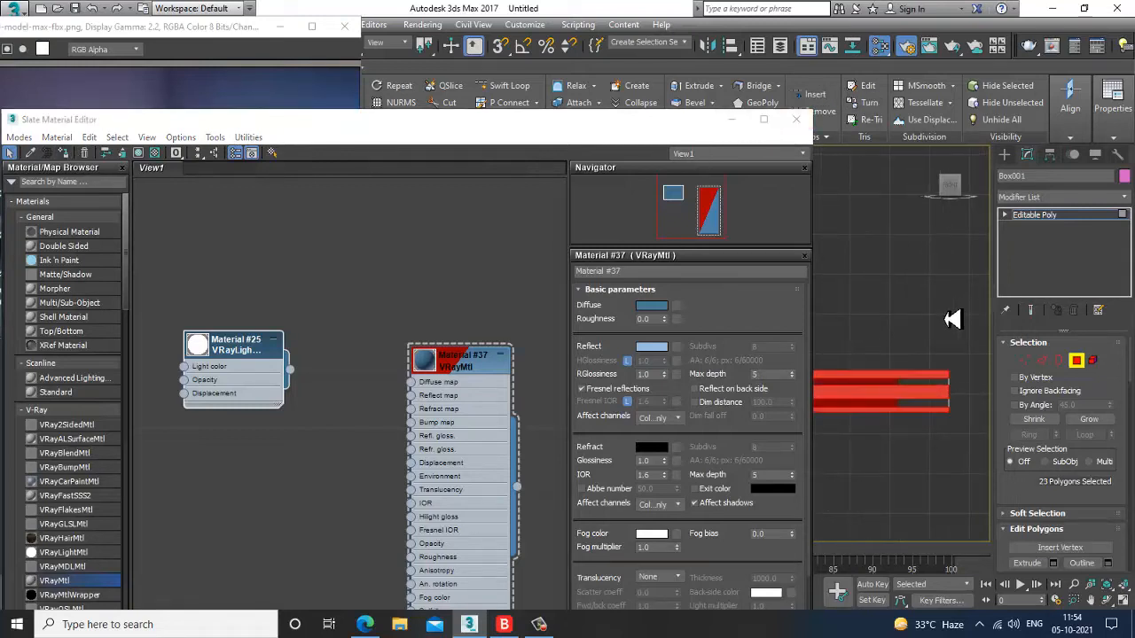
pyautogui.click(733, 119)
# Clear the polygon selection in the Perspective view and activate Swift Loop for the table frame's inner sides.
pyautogui.hotkey('alt', 'w')
pyautogui.middleClick(864, 436)
pyautogui.hotkey('alt', 'w')
pyautogui.keyDown('alt'); pyautogui.moveTo(864, 436); pyautogui.dragTo(764, 364, button='middle'); pyautogui.keyUp('alt')
pyautogui.click(837, 215)
pyautogui.scroll(3, 658, 368)
pyautogui.click(510, 85)
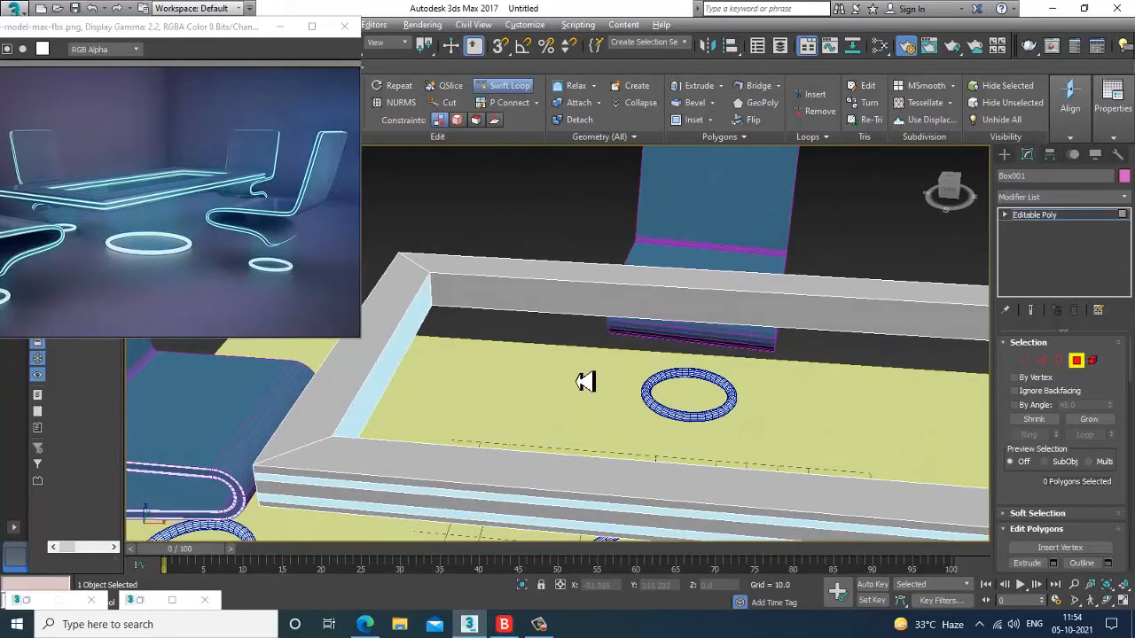
pyautogui.keyDown('alt'); pyautogui.moveTo(585, 382); pyautogui.dragTo(971, 347, button='middle'); pyautogui.keyUp('alt')
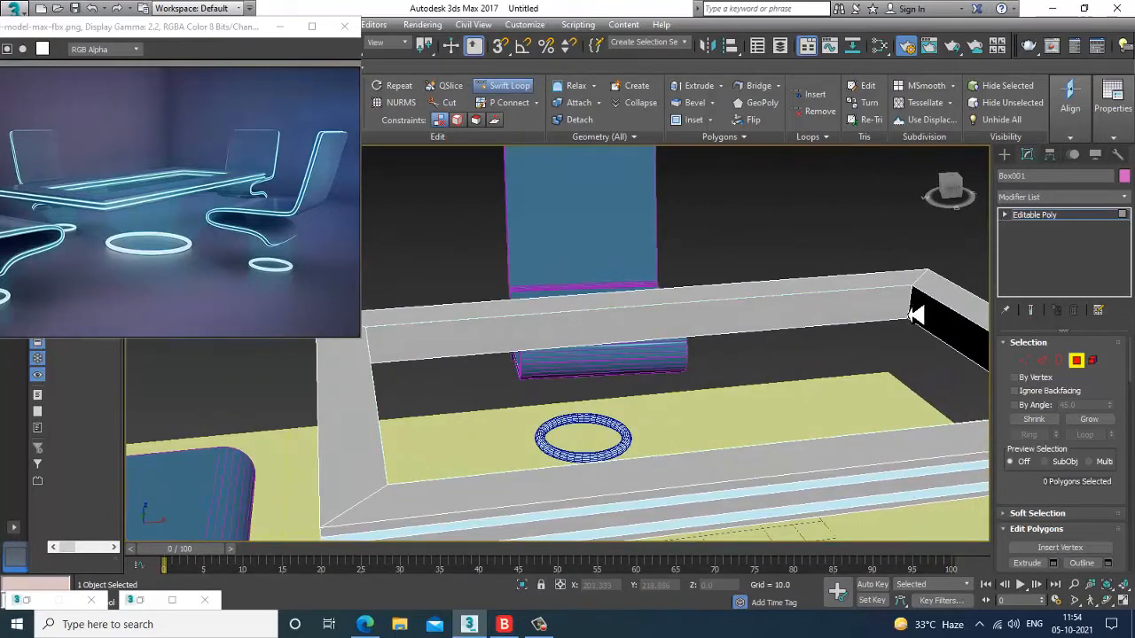
pyautogui.keyDown('alt'); pyautogui.moveTo(915, 323); pyautogui.dragTo(785, 306, button='middle'); pyautogui.keyUp('alt')
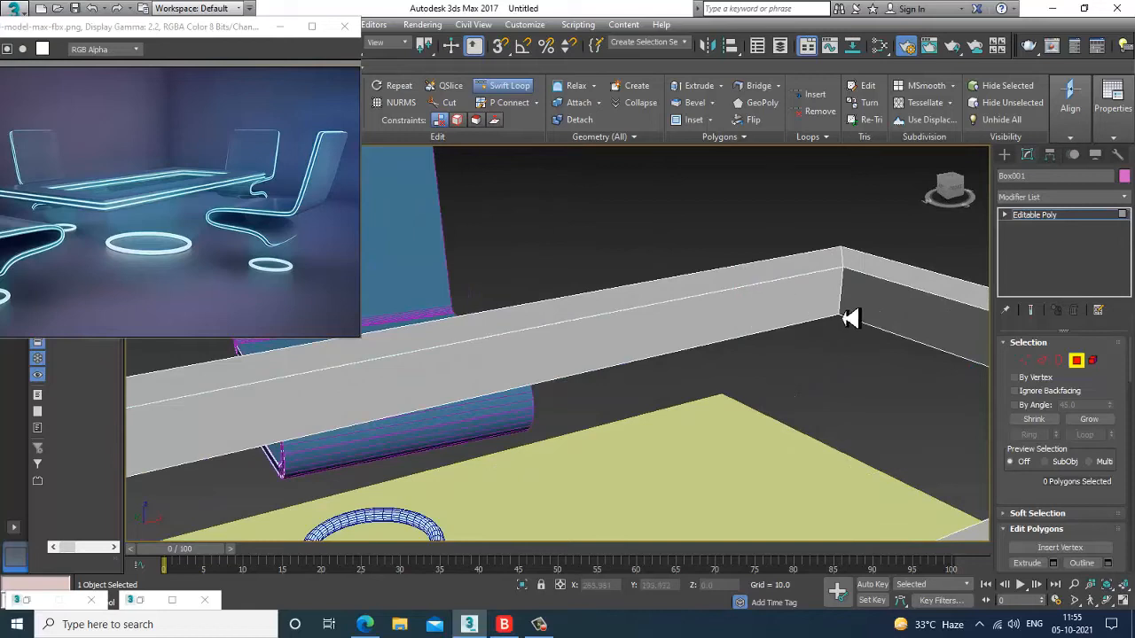
# Connect the ring of the frame's inner corner edges with 2 segments and pinch -29, and raise the new loops slightly.
pyautogui.click(1042, 360)
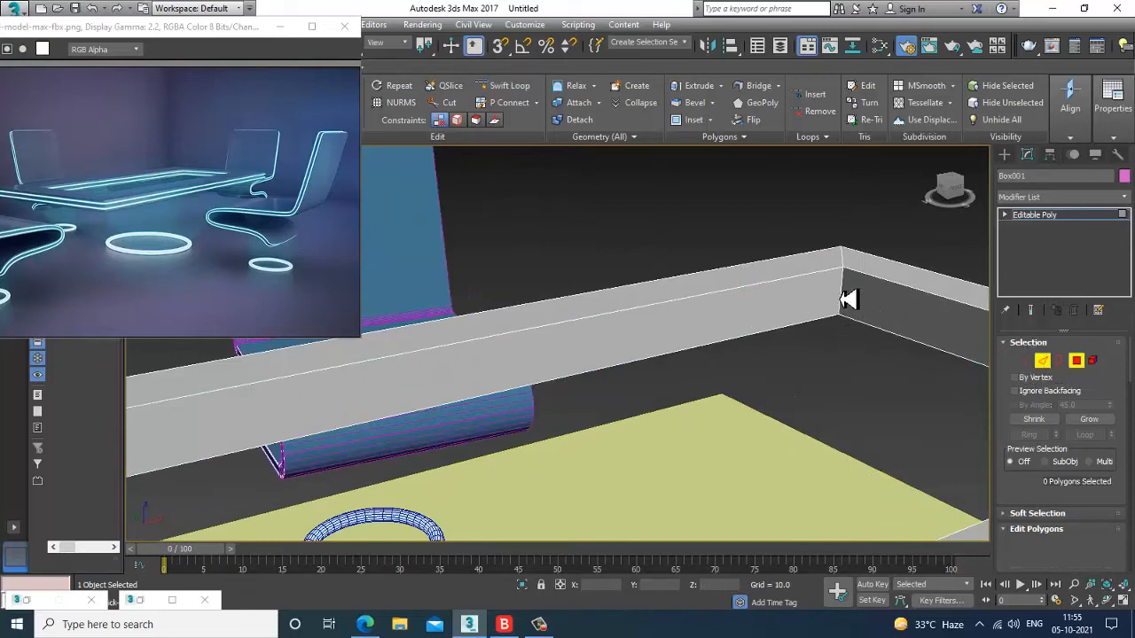
pyautogui.click(845, 301)
pyautogui.click(1085, 435)
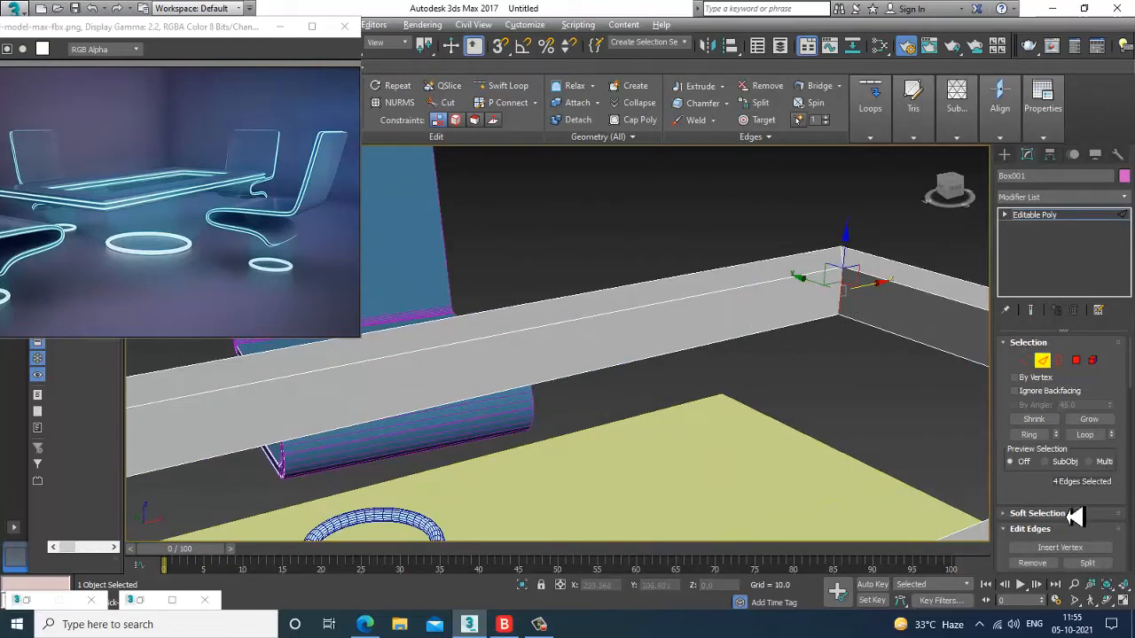
pyautogui.scroll(-3, 1071, 497)
pyautogui.click(1107, 512)
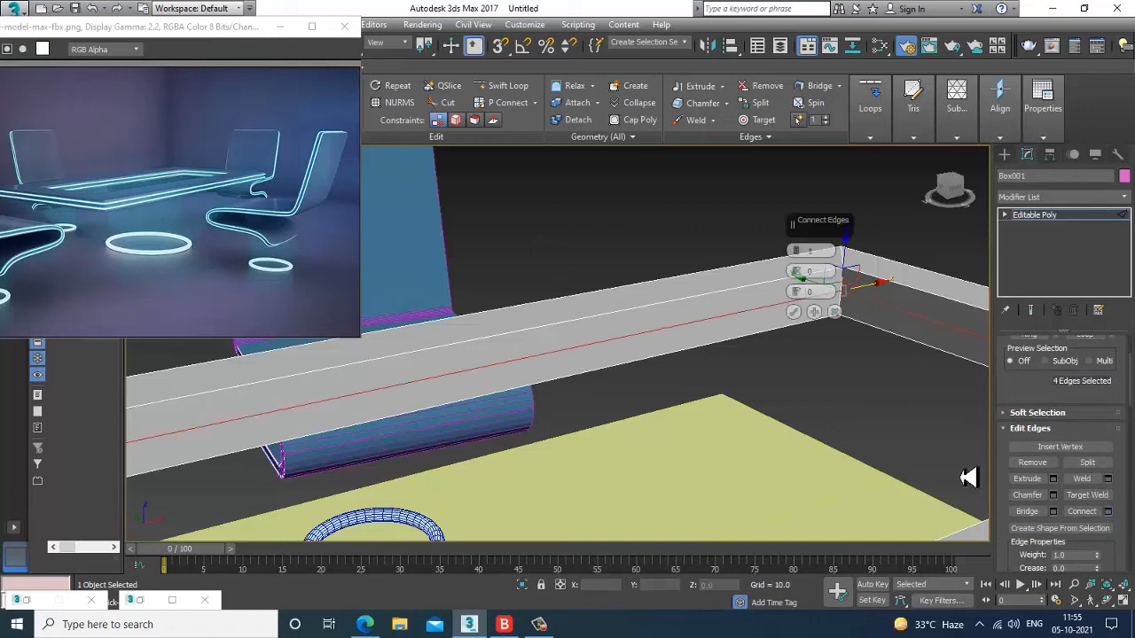
pyautogui.moveTo(803, 259); pyautogui.dragTo(816, 370)
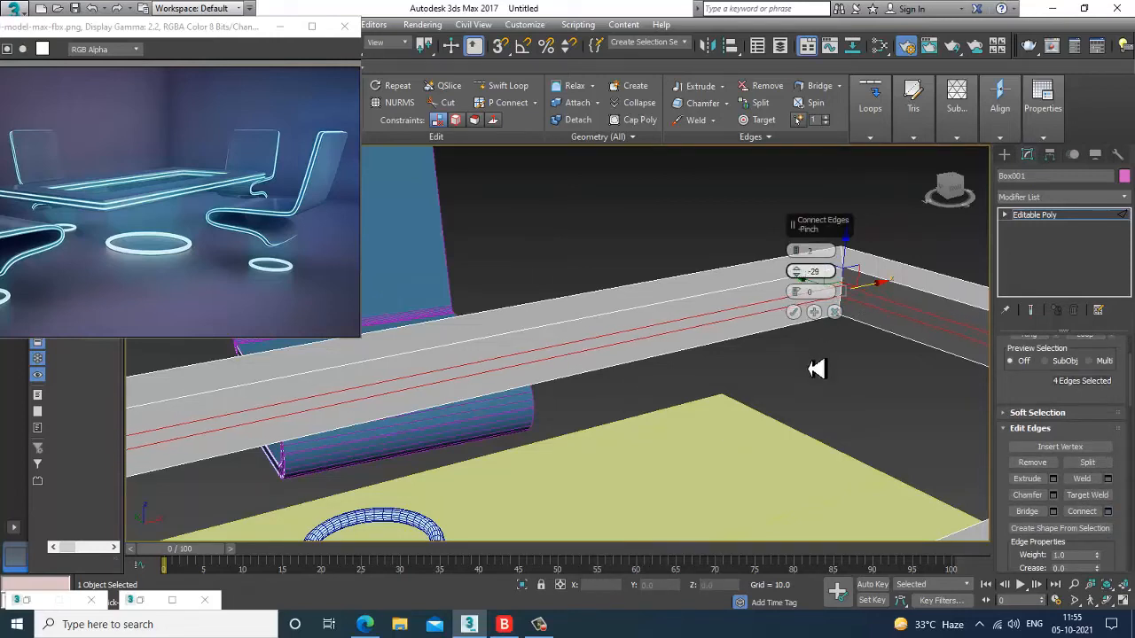
pyautogui.click(795, 312)
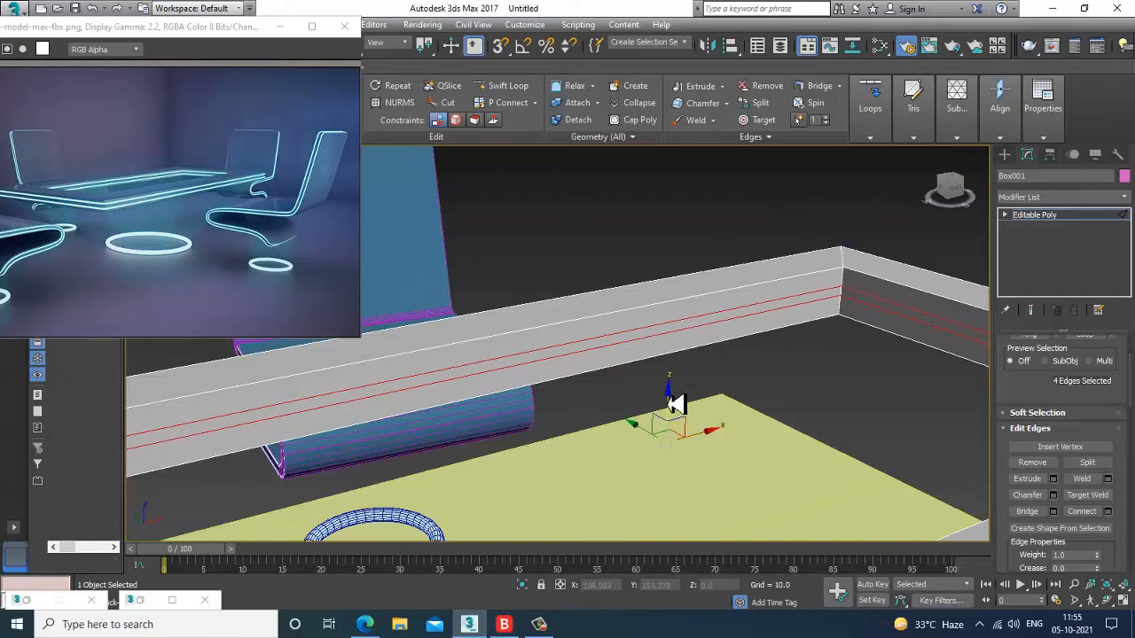
pyautogui.moveTo(679, 396); pyautogui.dragTo(679, 389)
# Connect the ring of inner corner edges below the raised loops with 2 segments and move the new loops slightly down.
pyautogui.click(845, 317)
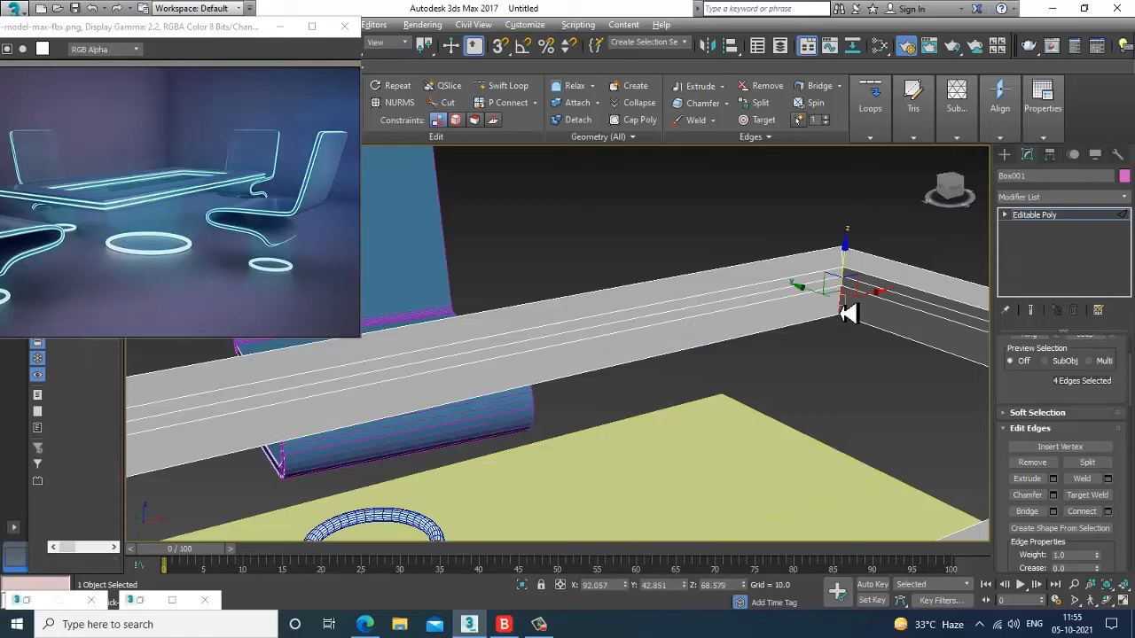
pyautogui.hotkey('alt', 'r')
pyautogui.click(1108, 512)
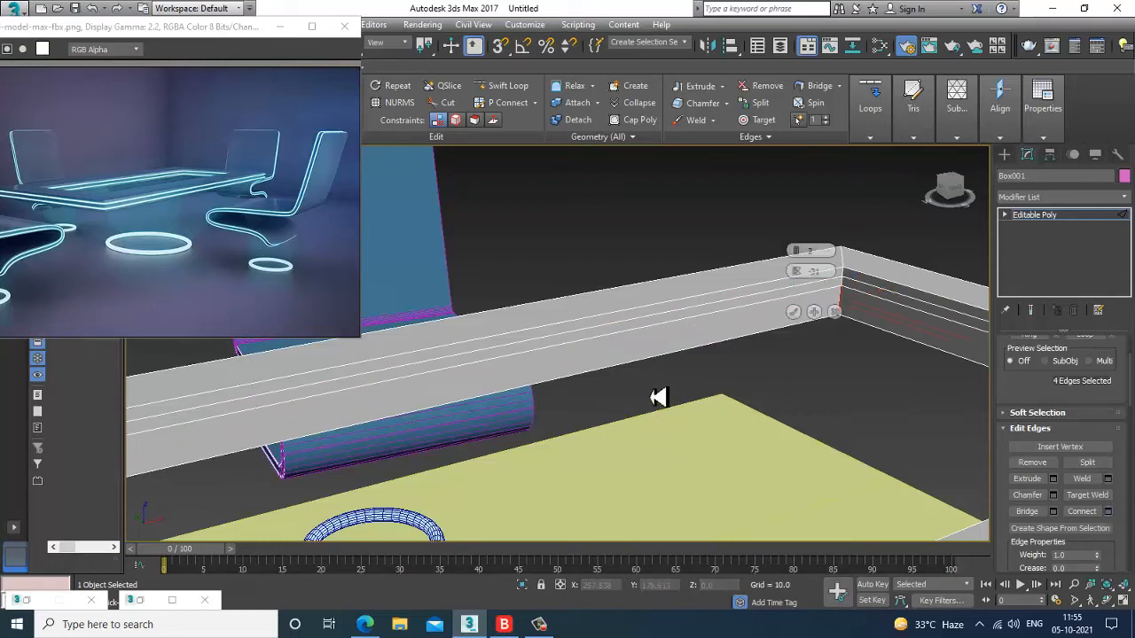
pyautogui.click(794, 311)
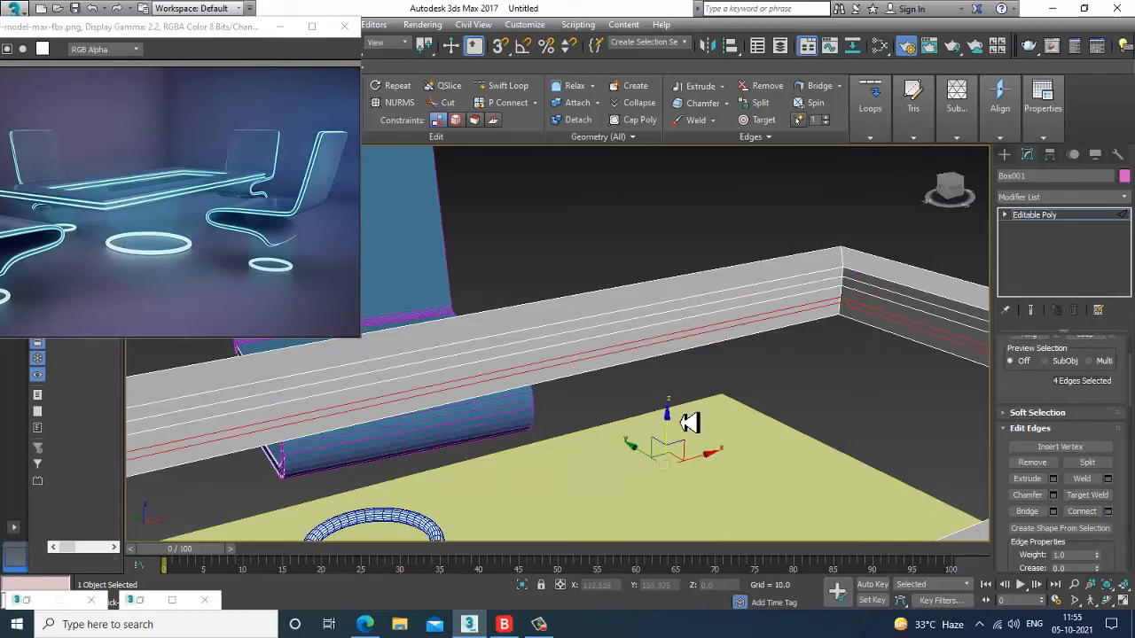
pyautogui.moveTo(674, 429); pyautogui.dragTo(679, 435)
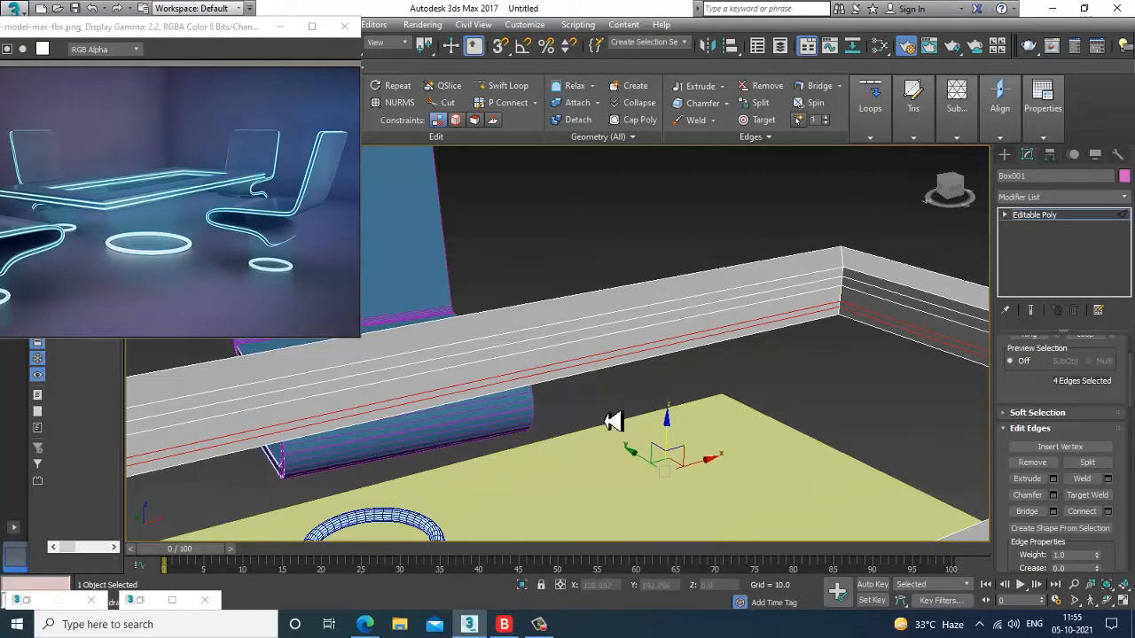
# Select the edge rings within both narrow inner bands and convert them to a polygon selection.
pyautogui.press('2')
pyautogui.press('2')
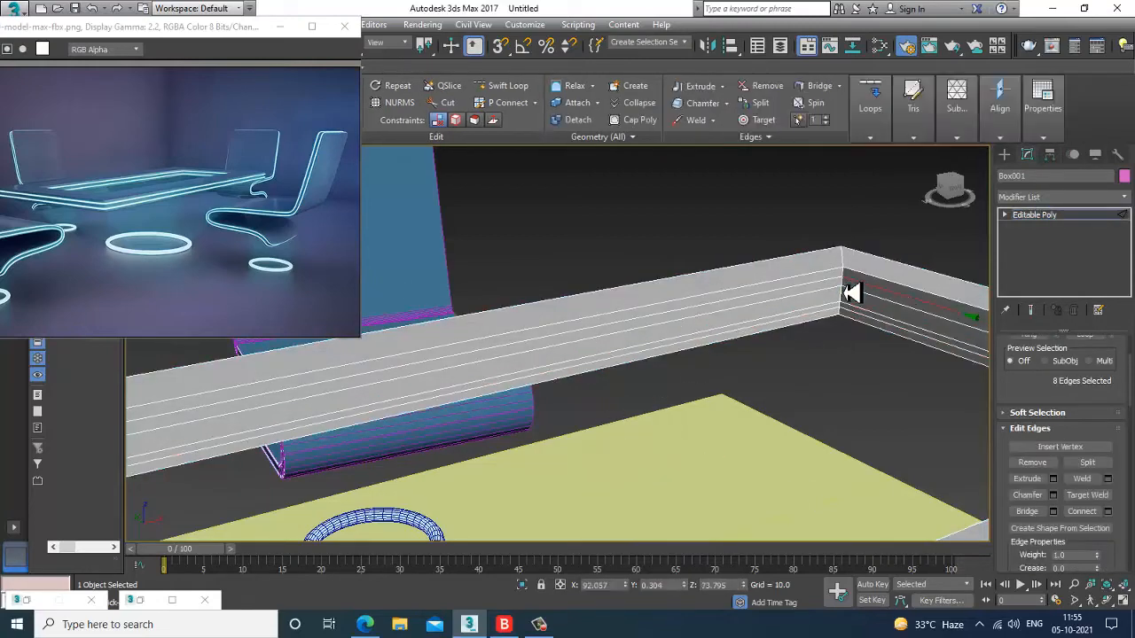
pyautogui.keyDown('alt'); pyautogui.moveTo(850, 294); pyautogui.dragTo(861, 307, button='middle'); pyautogui.keyUp('alt')
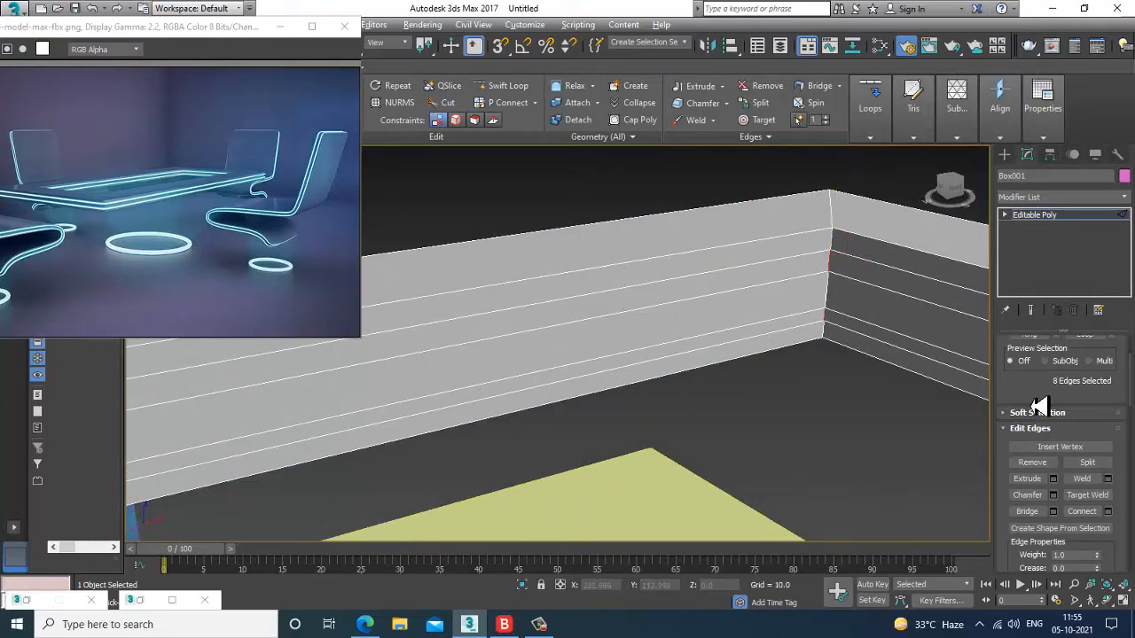
pyautogui.scroll(3, 1039, 405)
pyautogui.keyDown('ctrl'); pyautogui.click(1078, 359); pyautogui.keyUp('ctrl')
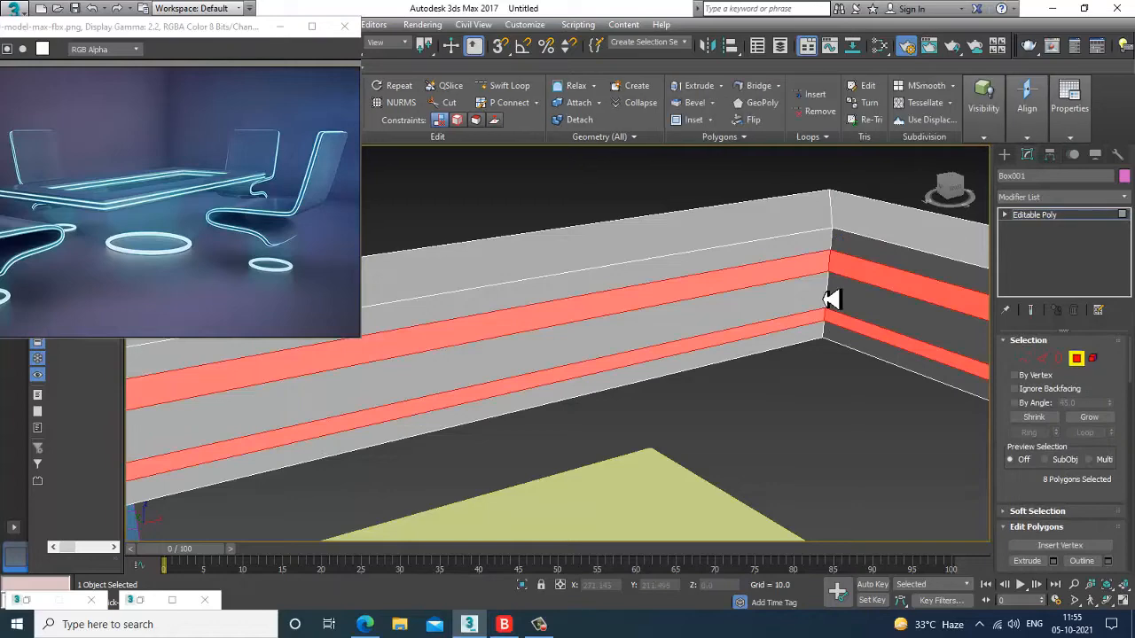
# Assign the V-Ray light material to the selected inner strips of the table frame and clear the selection.
pyautogui.press('m')
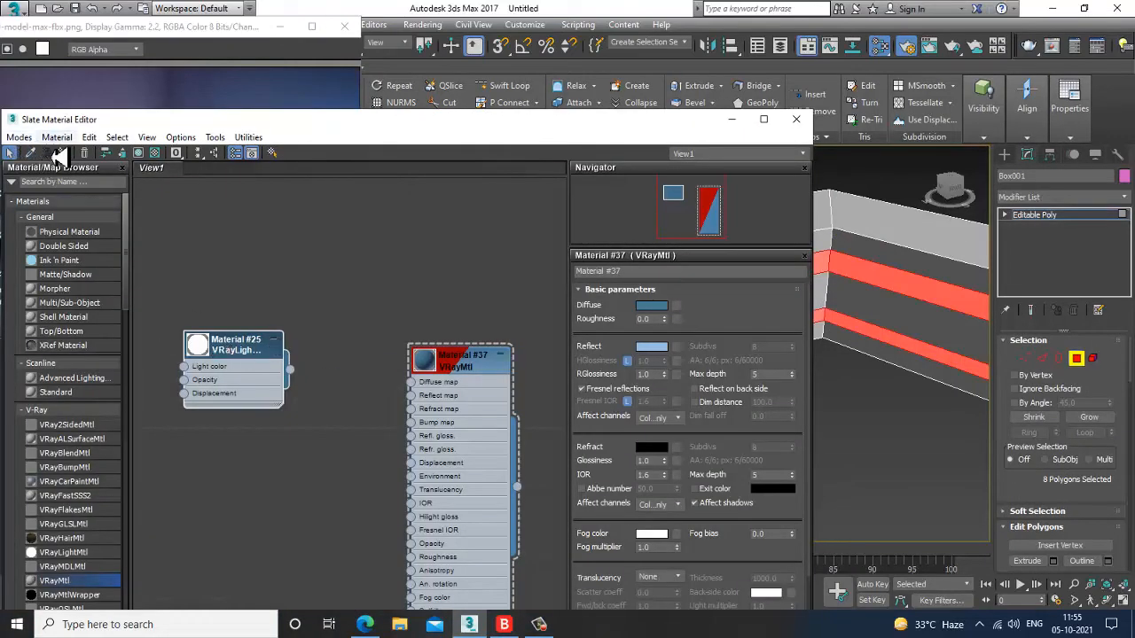
pyautogui.click(68, 152)
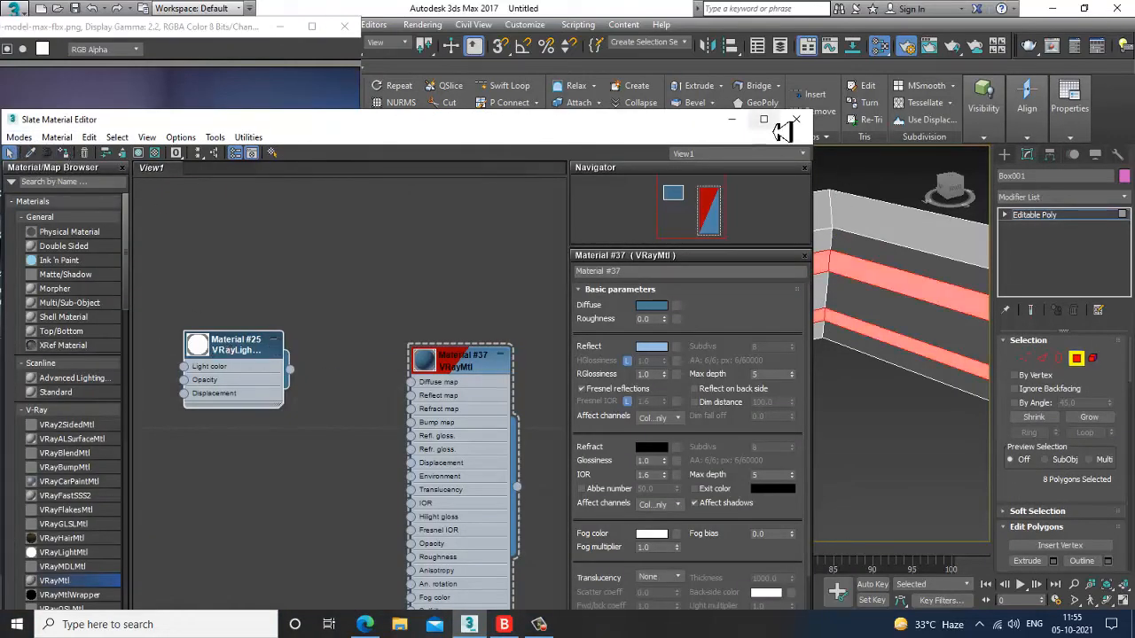
pyautogui.click(732, 118)
pyautogui.click(858, 191)
pyautogui.scroll(-5, 778, 248)
pyautogui.keyDown('alt'); pyautogui.moveTo(777, 248); pyautogui.dragTo(729, 291, button='middle'); pyautogui.keyUp('alt')
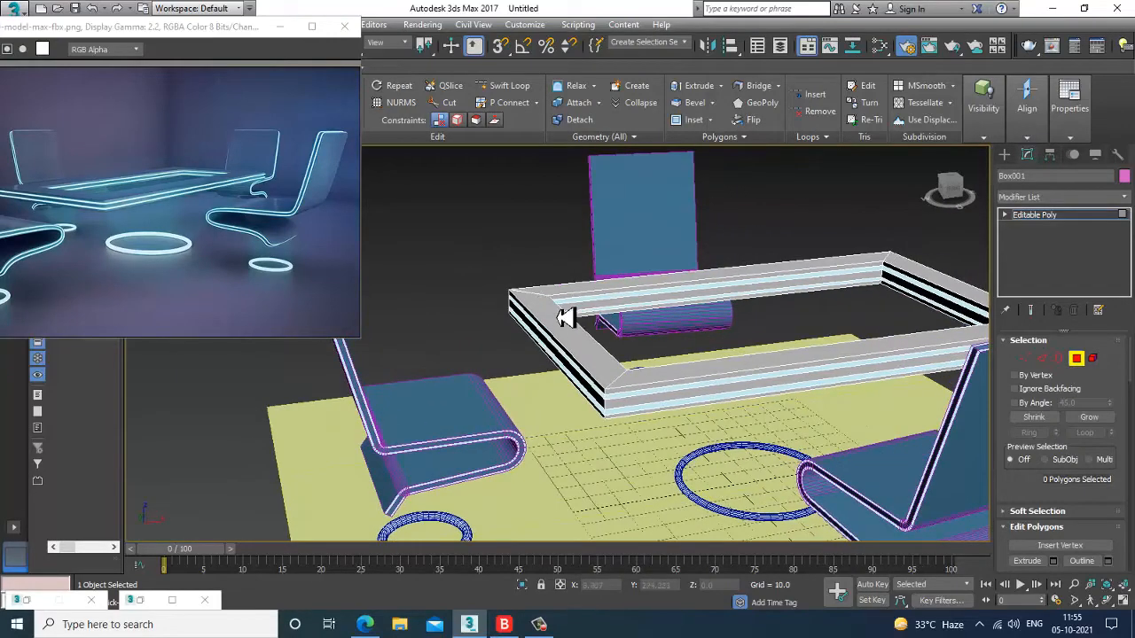
# Restore the selection of the inner light strips and add both strips on two adjacent outer sides of the table frame.
pyautogui.hotkey('ctrl', 'z')
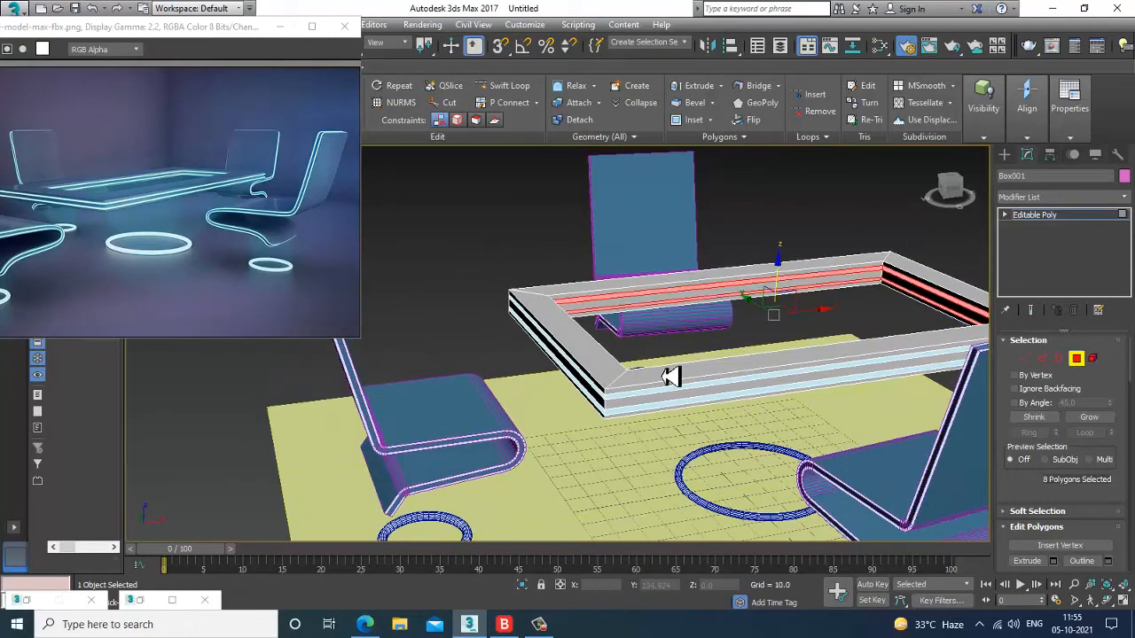
pyautogui.keyDown('alt'); pyautogui.moveTo(671, 378); pyautogui.dragTo(690, 415, button='middle'); pyautogui.keyUp('alt')
pyautogui.scroll(2, 690, 415)
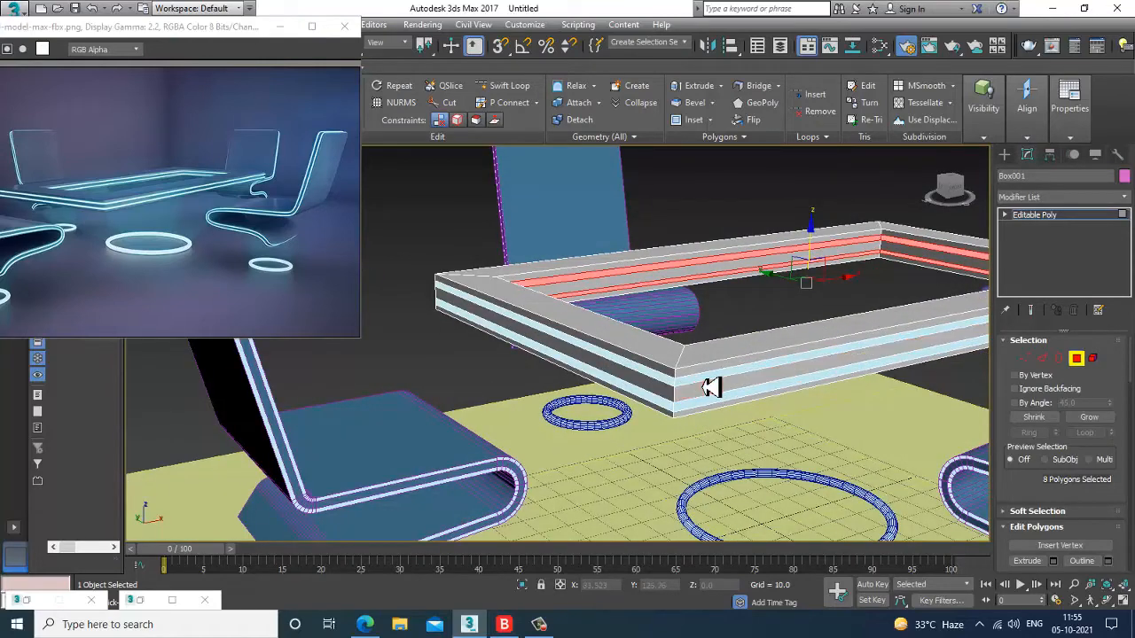
pyautogui.keyDown('ctrl'); pyautogui.click(704, 380); pyautogui.keyUp('ctrl')
pyautogui.keyDown('ctrl'); pyautogui.click(701, 403); pyautogui.keyUp('ctrl')
pyautogui.keyDown('ctrl'); pyautogui.click(661, 407); pyautogui.keyUp('ctrl')
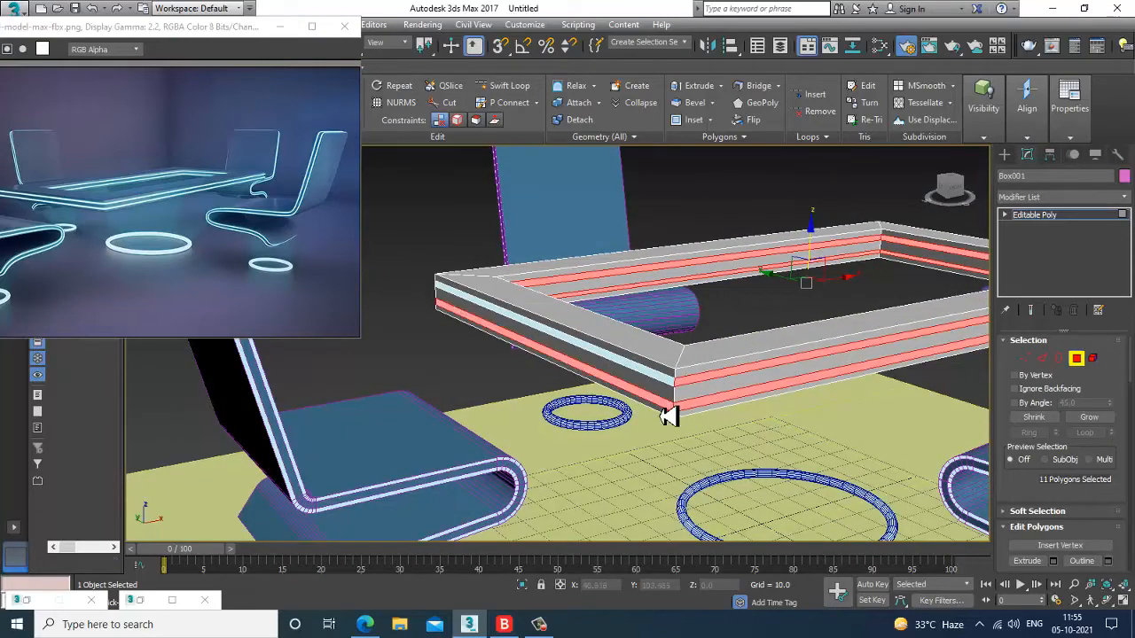
pyautogui.keyDown('ctrl'); pyautogui.click(660, 387); pyautogui.keyUp('ctrl')
# Add both light strips on the two remaining outer sides of the table frame to the polygon selection.
pyautogui.scroll(-3, 657, 386)
pyautogui.keyDown('alt'); pyautogui.moveTo(656, 386); pyautogui.dragTo(737, 431, button='middle'); pyautogui.keyUp('alt')
pyautogui.scroll(3, 737, 431)
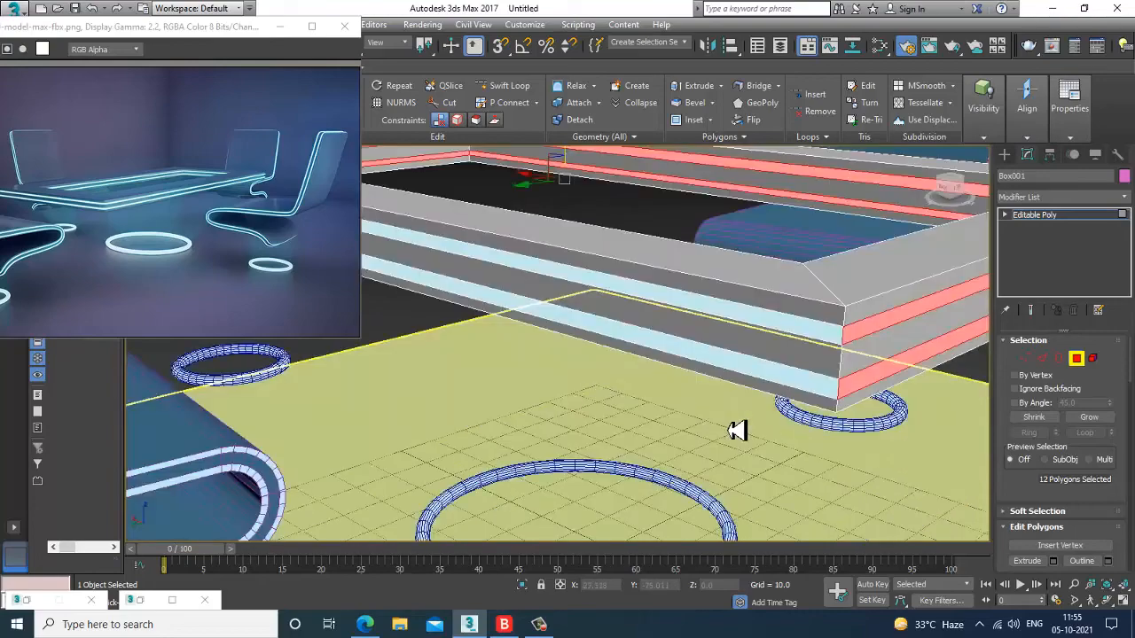
pyautogui.keyDown('ctrl'); pyautogui.click(807, 335); pyautogui.keyUp('ctrl')
pyautogui.keyDown('ctrl'); pyautogui.click(802, 383); pyautogui.keyUp('ctrl')
pyautogui.scroll(-2, 686, 393)
pyautogui.keyDown('alt'); pyautogui.moveTo(687, 393); pyautogui.dragTo(973, 400, button='middle'); pyautogui.keyUp('alt')
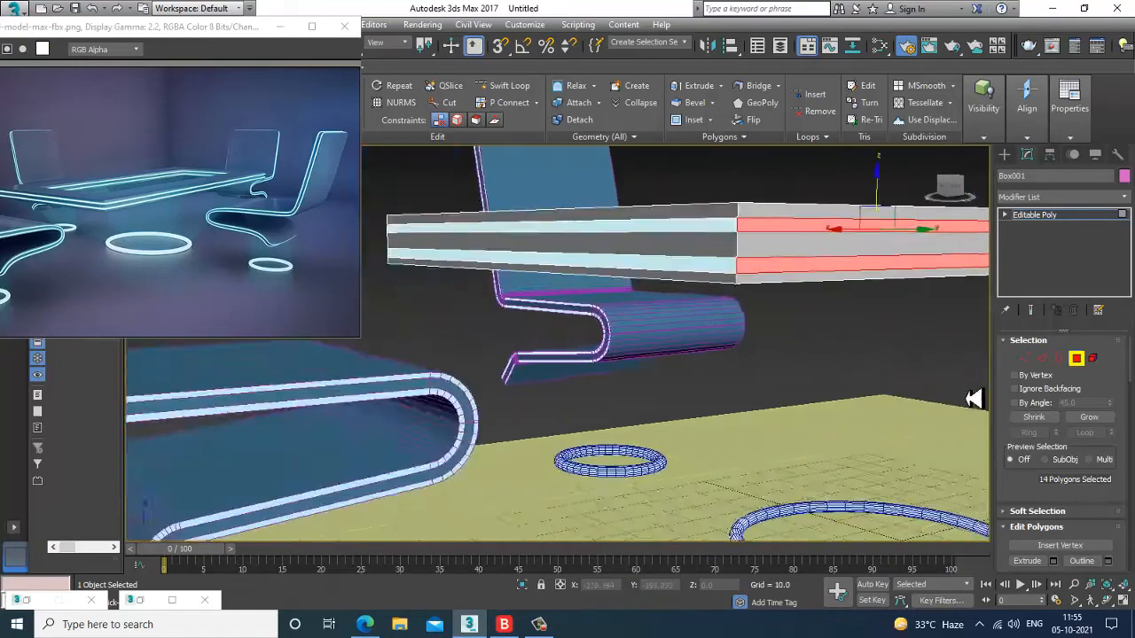
pyautogui.moveTo(550, 312); pyautogui.dragTo(800, 356, button='middle')
pyautogui.keyDown('ctrl'); pyautogui.click(826, 281); pyautogui.keyUp('ctrl')
pyautogui.keyDown('ctrl'); pyautogui.click(838, 314); pyautogui.keyUp('ctrl')
# Invert the polygon selection on the table frame, assign the blue VRayMtl material to it, and clear the selection.
pyautogui.scroll(-3, 834, 317)
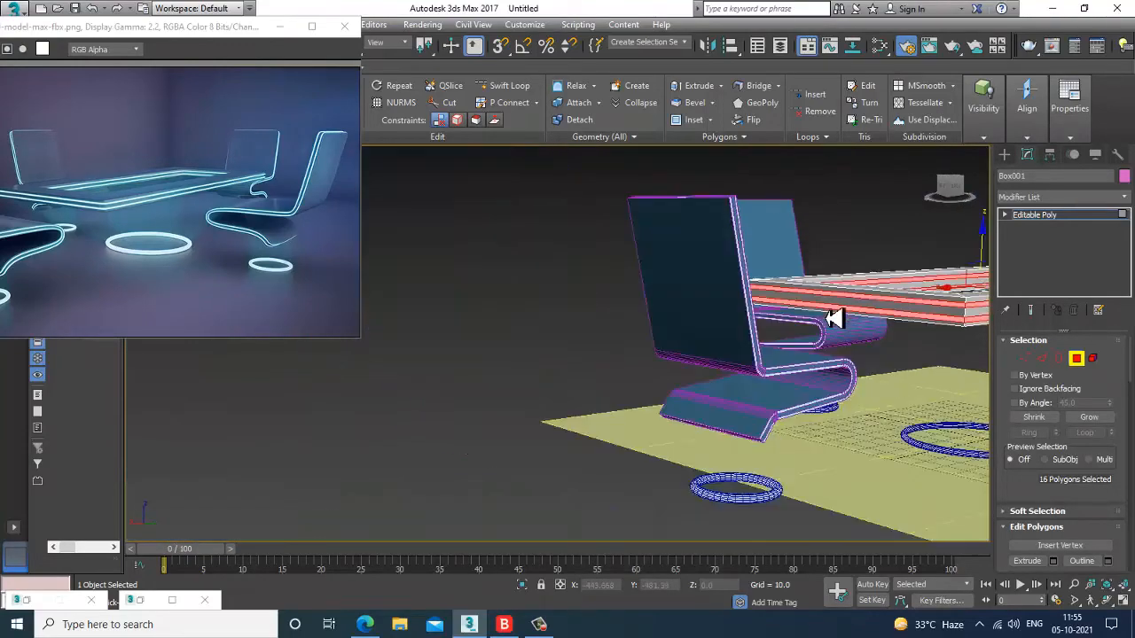
pyautogui.keyDown('alt'); pyautogui.moveTo(740, 315); pyautogui.dragTo(980, 346, button='middle'); pyautogui.keyUp('alt')
pyautogui.moveTo(958, 342); pyautogui.dragTo(801, 347, button='middle')
pyautogui.scroll(3, 801, 347)
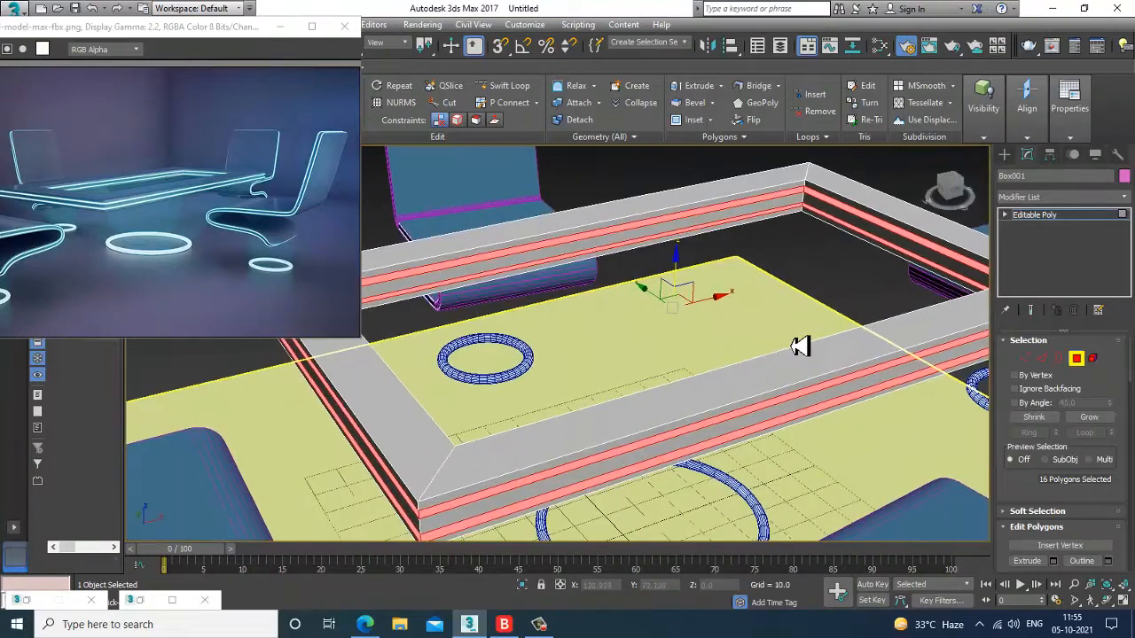
pyautogui.hotkey('ctrl', 'i')
pyautogui.press('m')
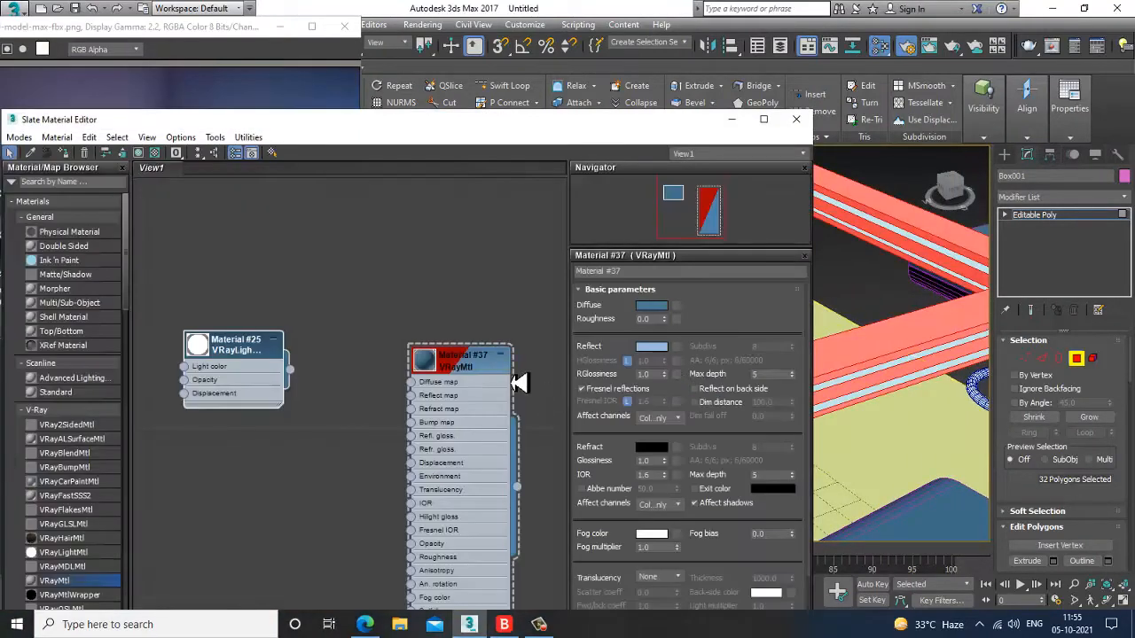
pyautogui.click(477, 379)
pyautogui.moveTo(125, 121); pyautogui.dragTo(125, 123)
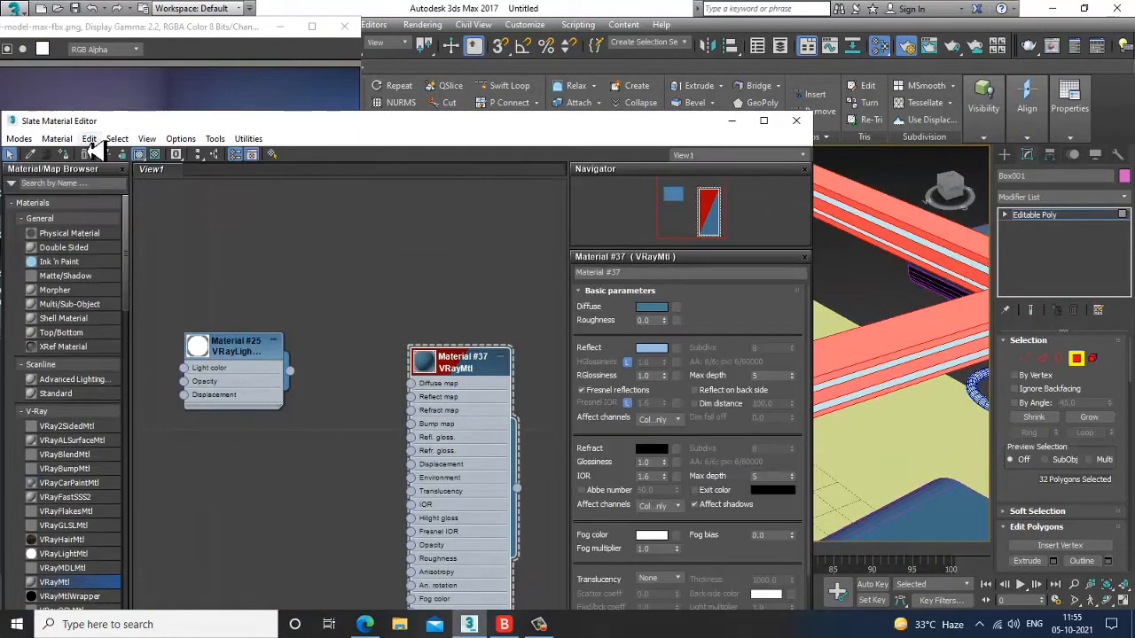
pyautogui.click(64, 155)
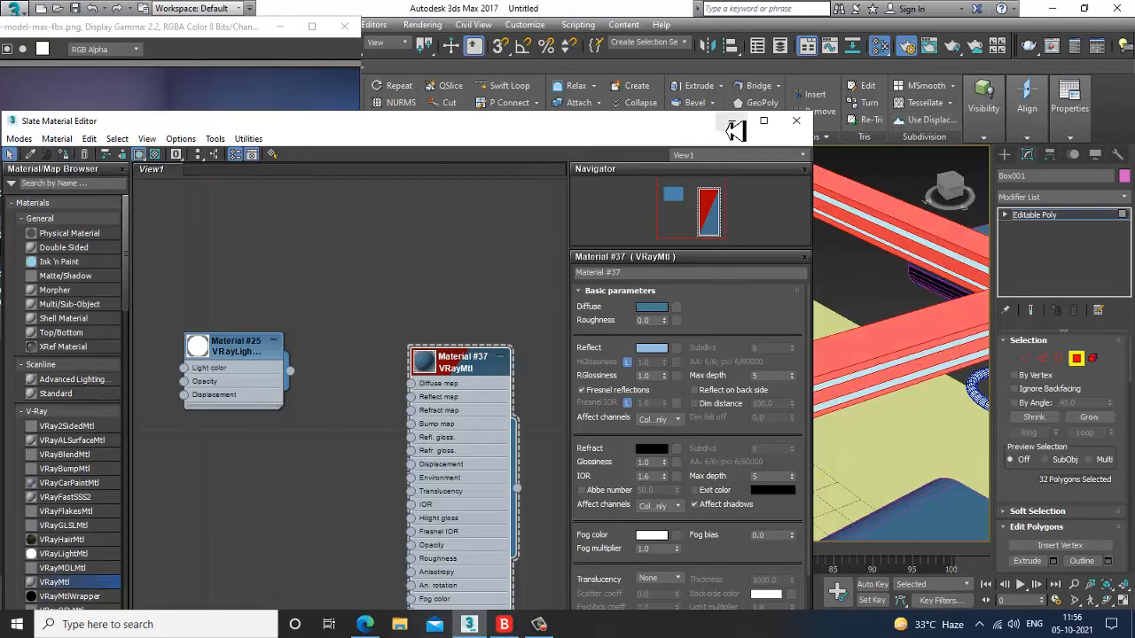
pyautogui.click(796, 120)
pyautogui.click(909, 177)
# Scale the floor plane up uniformly so it extends well beyond the chairs and table, and deselect it.
pyautogui.scroll(-5, 801, 311)
pyautogui.keyDown('alt'); pyautogui.moveTo(800, 317); pyautogui.dragTo(765, 337, button='middle'); pyautogui.keyUp('alt')
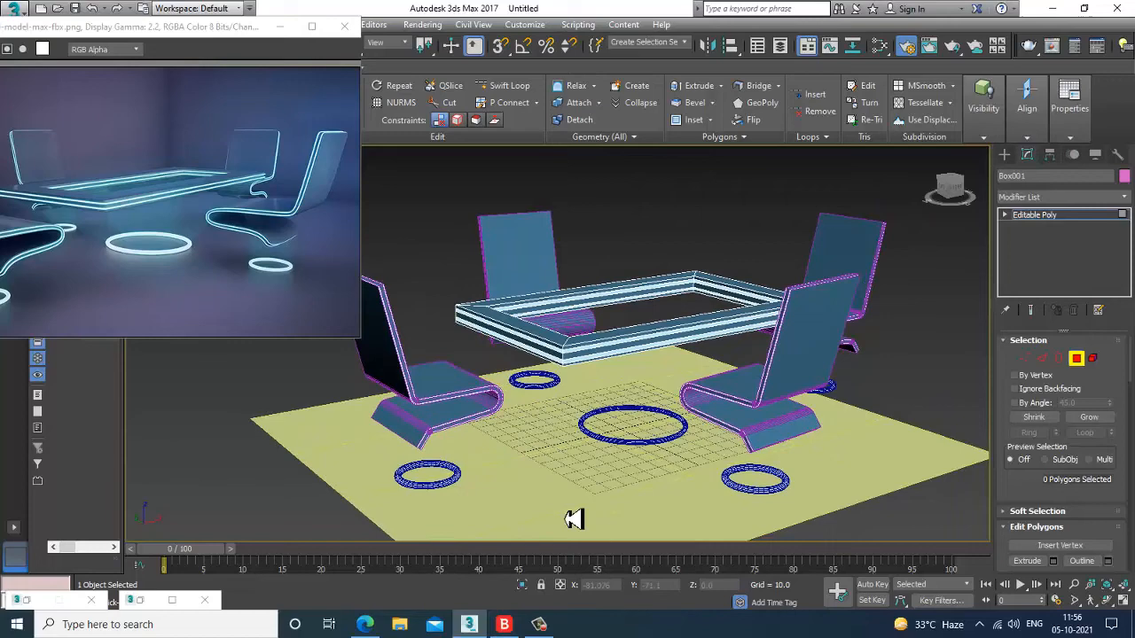
pyautogui.click(654, 494)
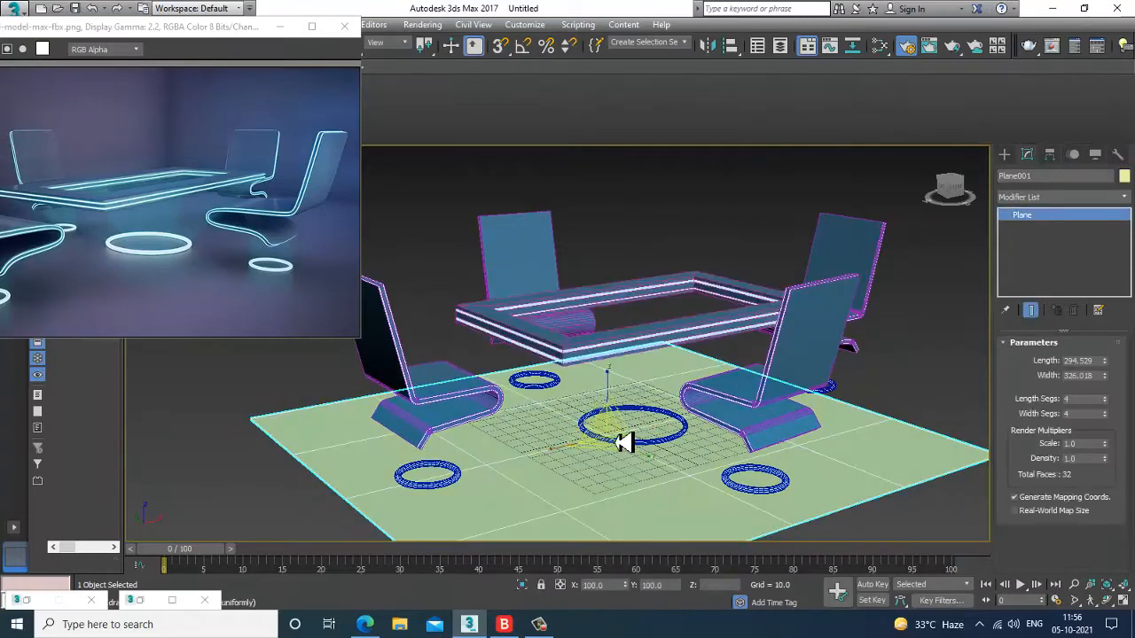
pyautogui.moveTo(623, 436); pyautogui.dragTo(547, 345)
pyautogui.moveTo(583, 380)
pyautogui.keyDown('alt'); pyautogui.mouseDown(button='middle')
pyautogui.moveTo(560, 395)
pyautogui.moveTo(579, 375)
pyautogui.mouseUp(button='middle'); pyautogui.keyUp('alt')
pyautogui.scroll(5, 587, 384)
pyautogui.scroll(-5, 583, 390)
pyautogui.click(654, 228)
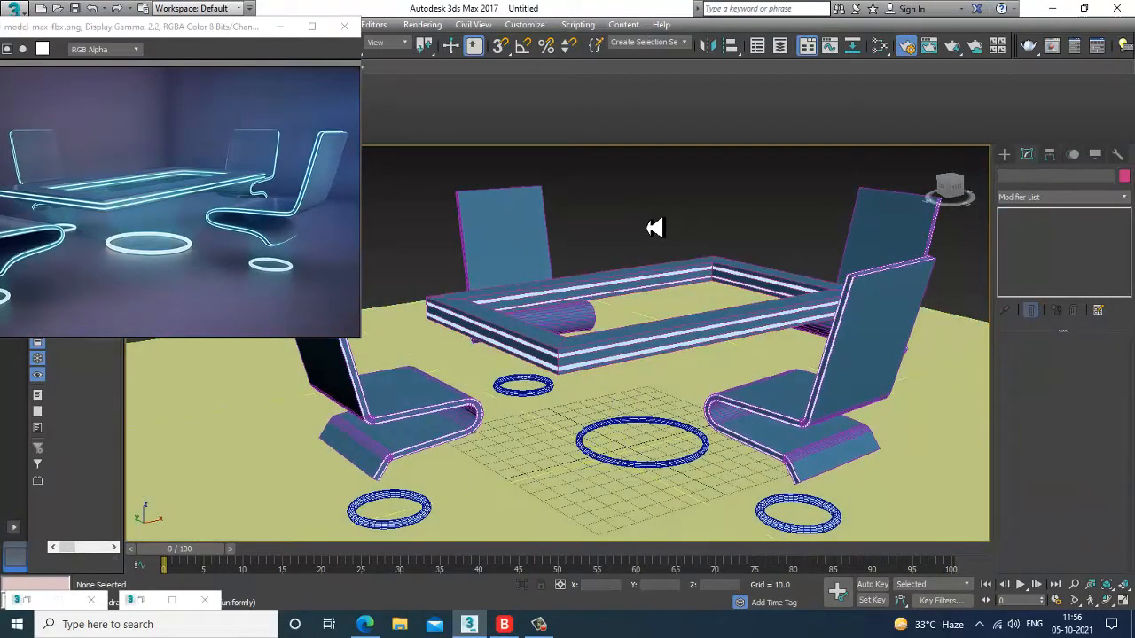
pyautogui.press('F4')
pyautogui.press('F4')
pyautogui.moveTo(697, 343); pyautogui.dragTo(704, 334, button='middle')
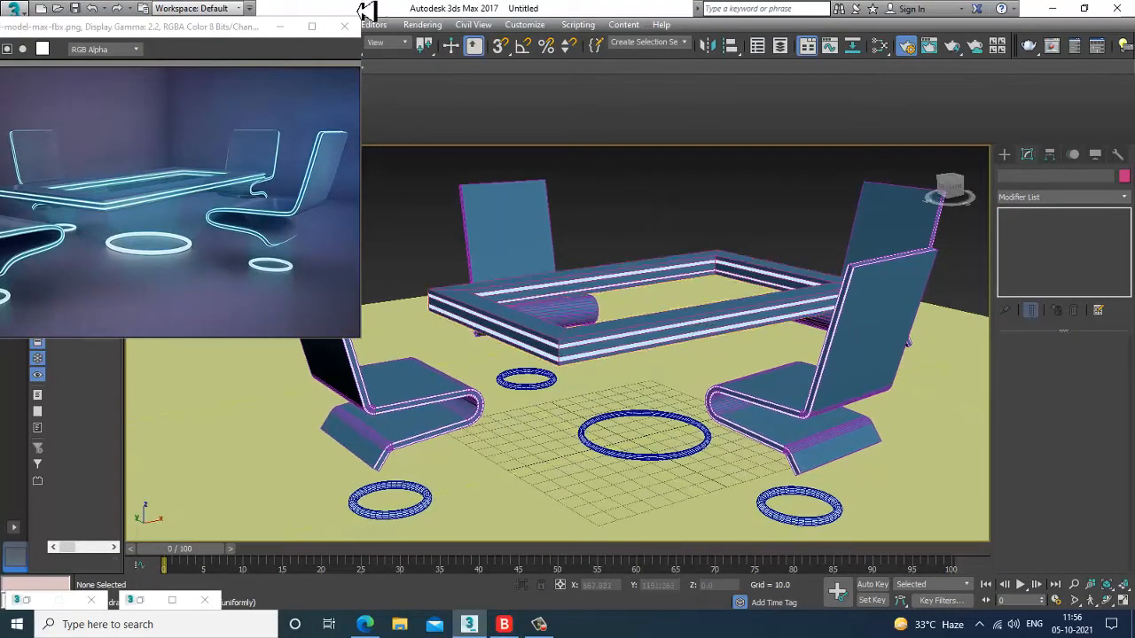
pyautogui.click(433, 26)
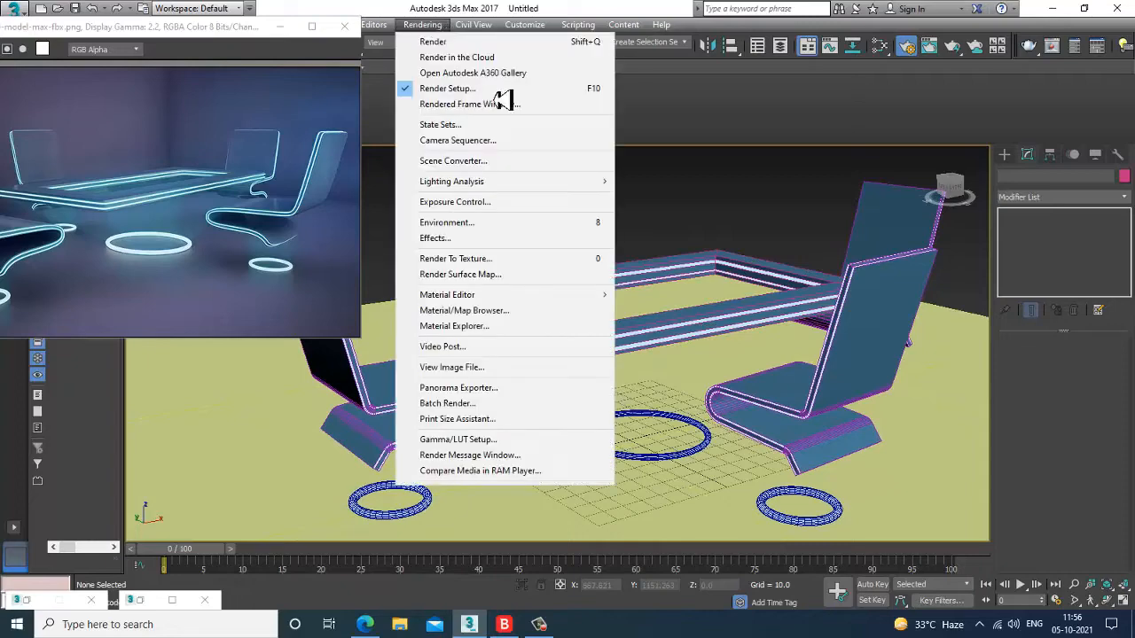
pyautogui.click(1008, 215)
# Draw a tall room box around the furniture in the top view, about 596 long and 656 wide.
pyautogui.click(1004, 155)
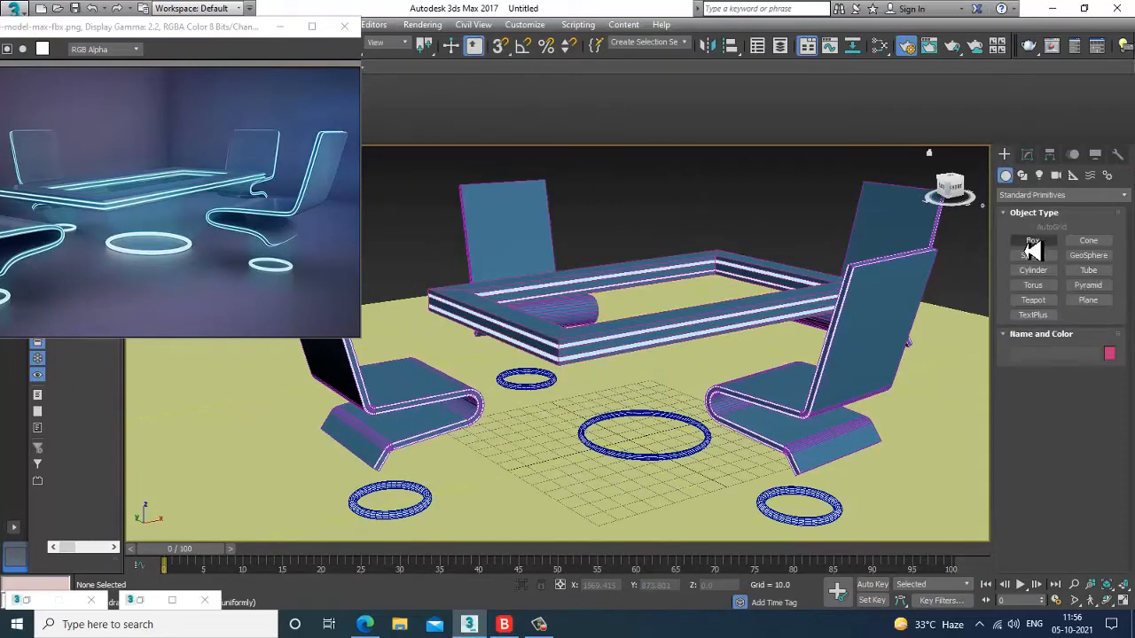
pyautogui.click(1031, 244)
pyautogui.hotkey('alt', 'w')
pyautogui.middleClick(413, 284)
pyautogui.hotkey('alt', 'w')
pyautogui.scroll(-3, 565, 305)
pyautogui.moveTo(565, 304); pyautogui.dragTo(570, 311, button='middle')
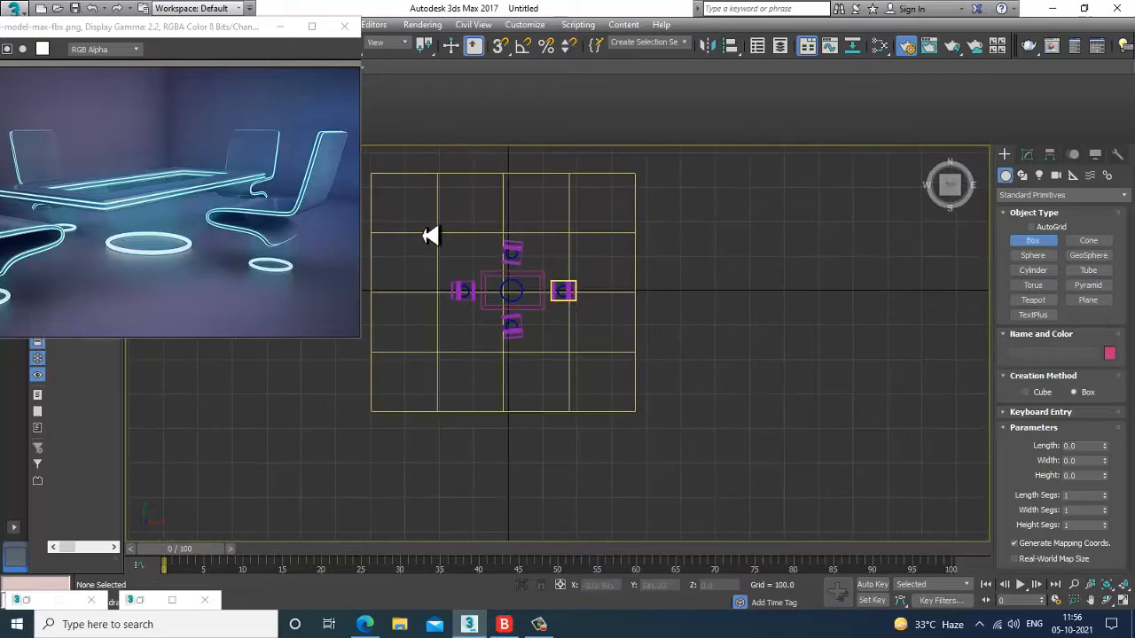
pyautogui.moveTo(400, 197); pyautogui.dragTo(636, 415)
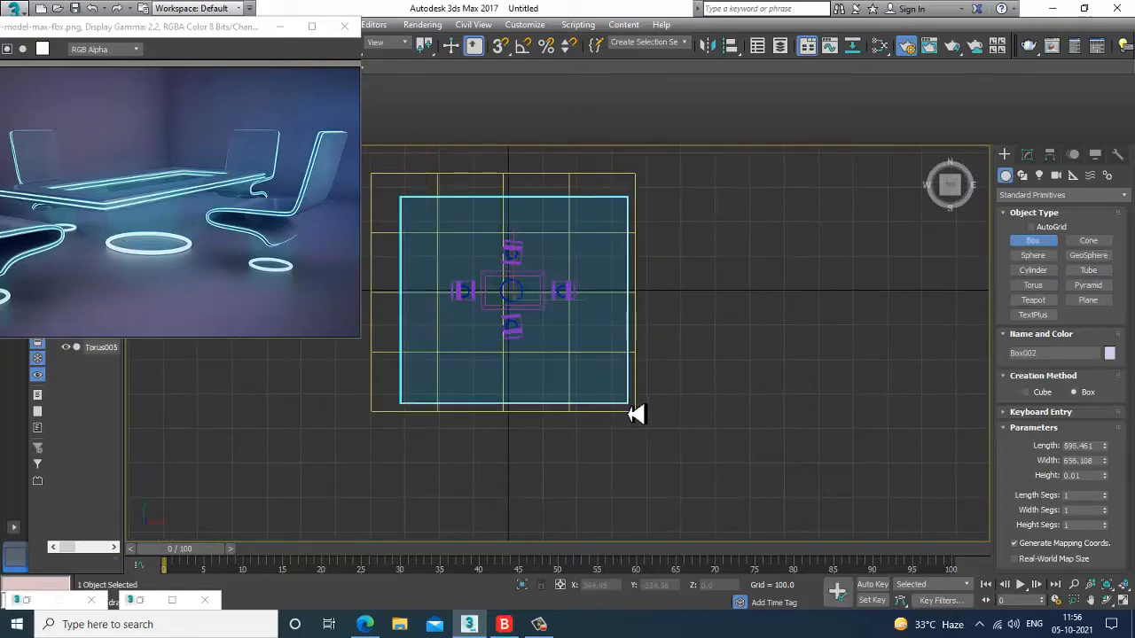
pyautogui.click(632, 240)
pyautogui.rightClick(818, 405)
# Convert the new room box to an Editable Poly in the perspective view.
pyautogui.hotkey('alt', 'w')
pyautogui.middleClick(808, 410)
pyautogui.hotkey('alt', 'w')
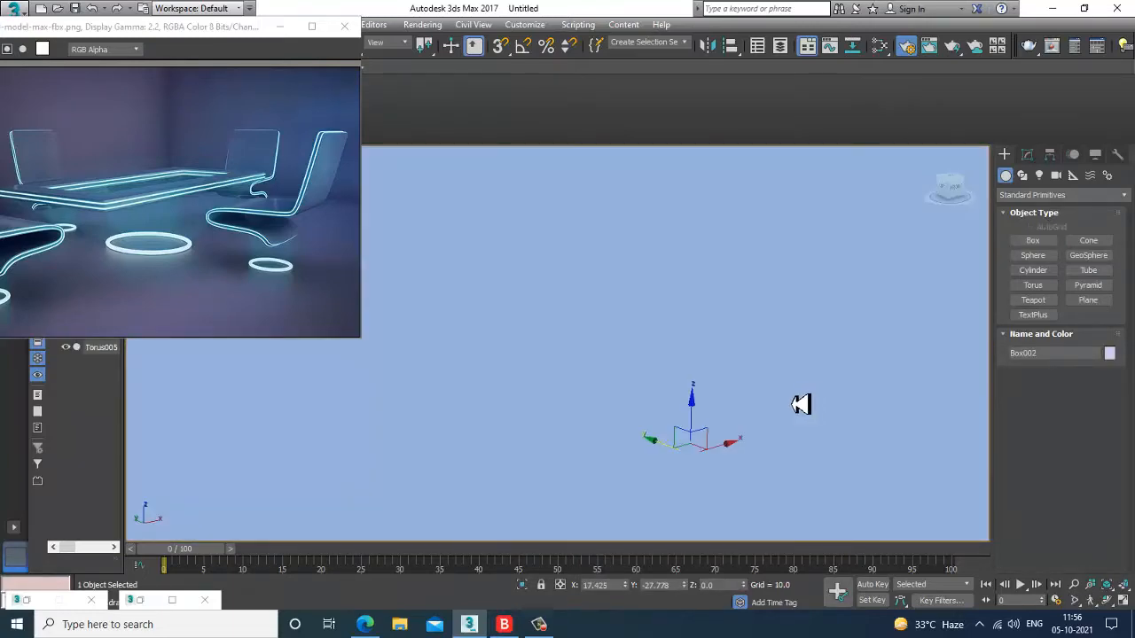
pyautogui.scroll(-4, 798, 405)
pyautogui.scroll(-3, 800, 404)
pyautogui.rightClick(741, 355)
pyautogui.moveTo(821, 499)
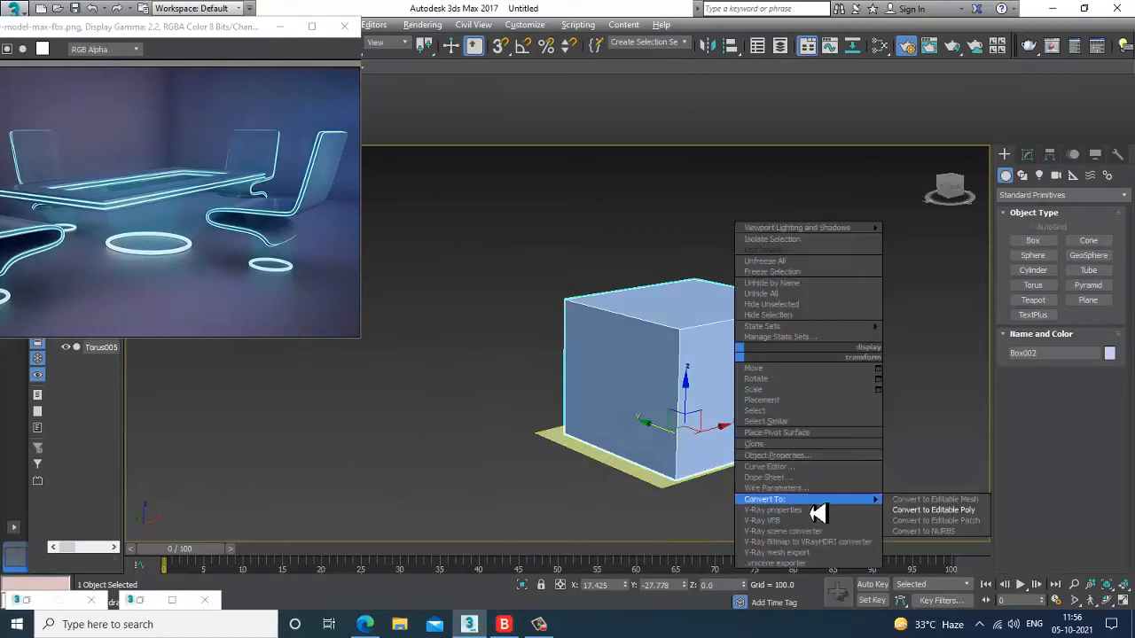
pyautogui.click(934, 510)
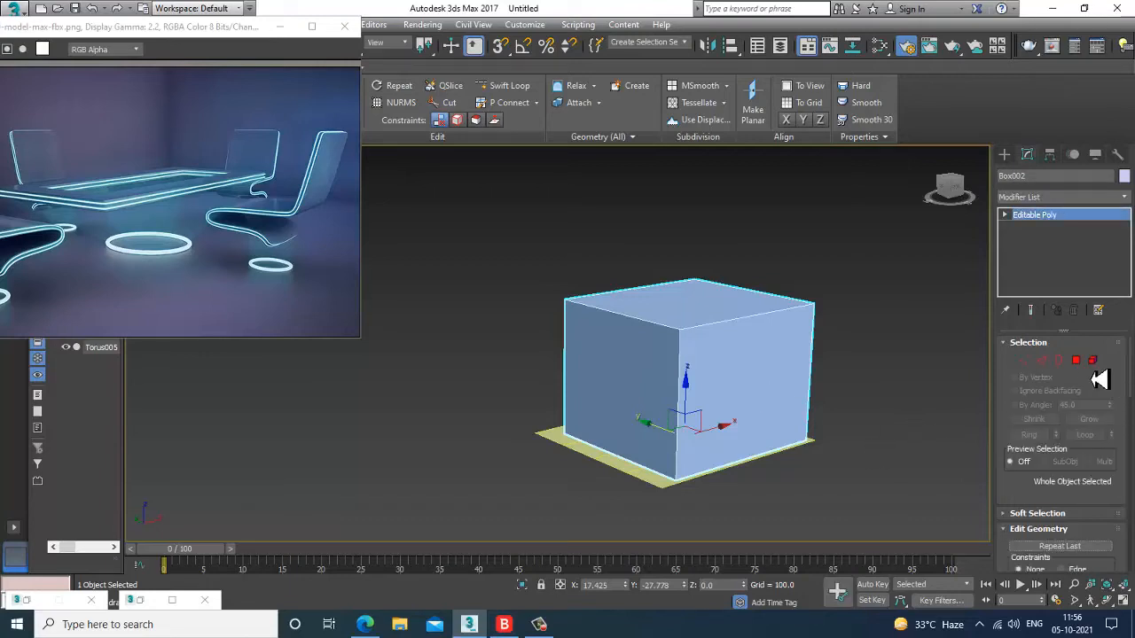
# Delete the room box's wall polygon that faces the viewer to open up the interior.
pyautogui.click(1076, 361)
pyautogui.click(717, 374)
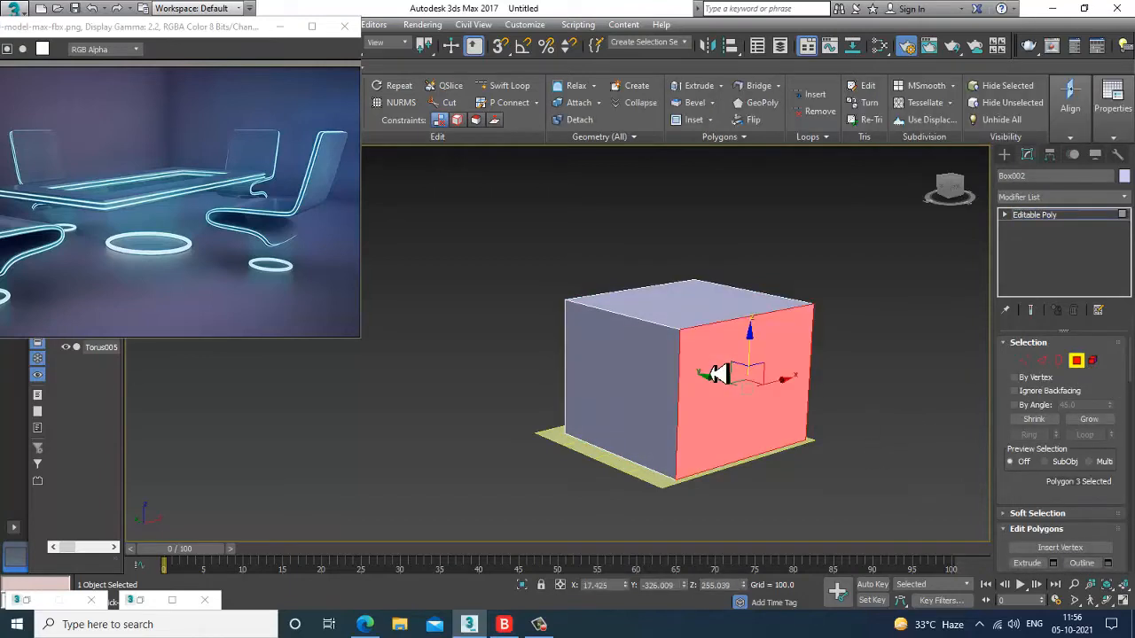
pyautogui.press('Delete')
# Lower the four top vertices of the room box to a height of about Z 362.
pyautogui.scroll(5, 696, 434)
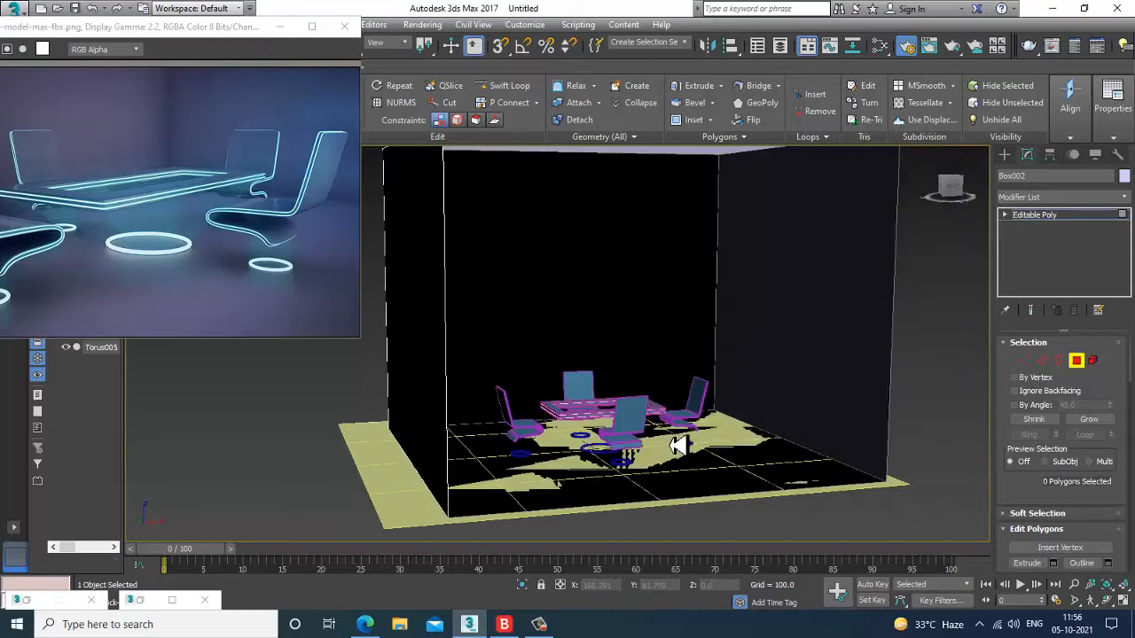
pyautogui.press('1')
pyautogui.scroll(-3, 566, 266)
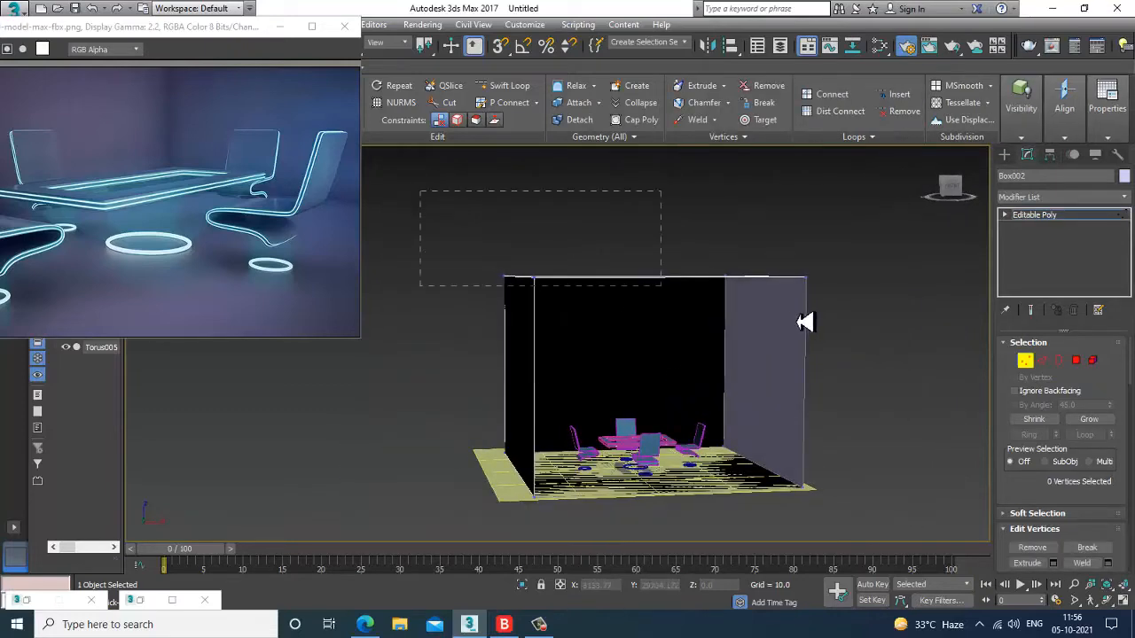
pyautogui.moveTo(798, 322); pyautogui.dragTo(876, 347)
pyautogui.moveTo(652, 243); pyautogui.dragTo(671, 293)
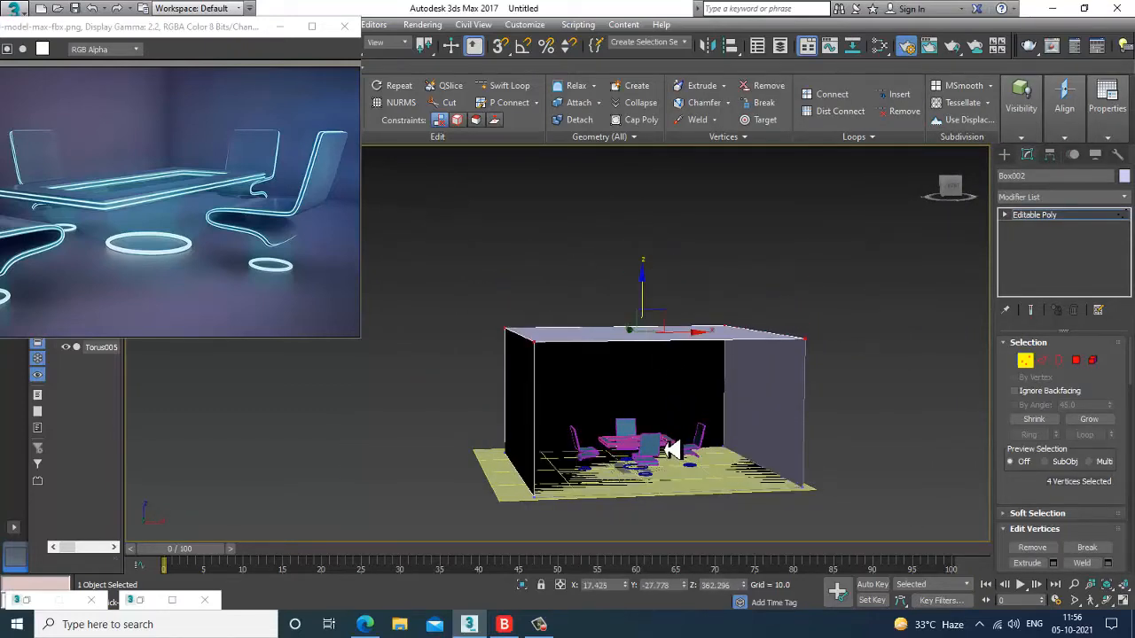
pyautogui.scroll(4, 692, 399)
# Leave vertex editing and raise the whole room box slightly above the floor plane, to about Z 2.4.
pyautogui.click(1068, 216)
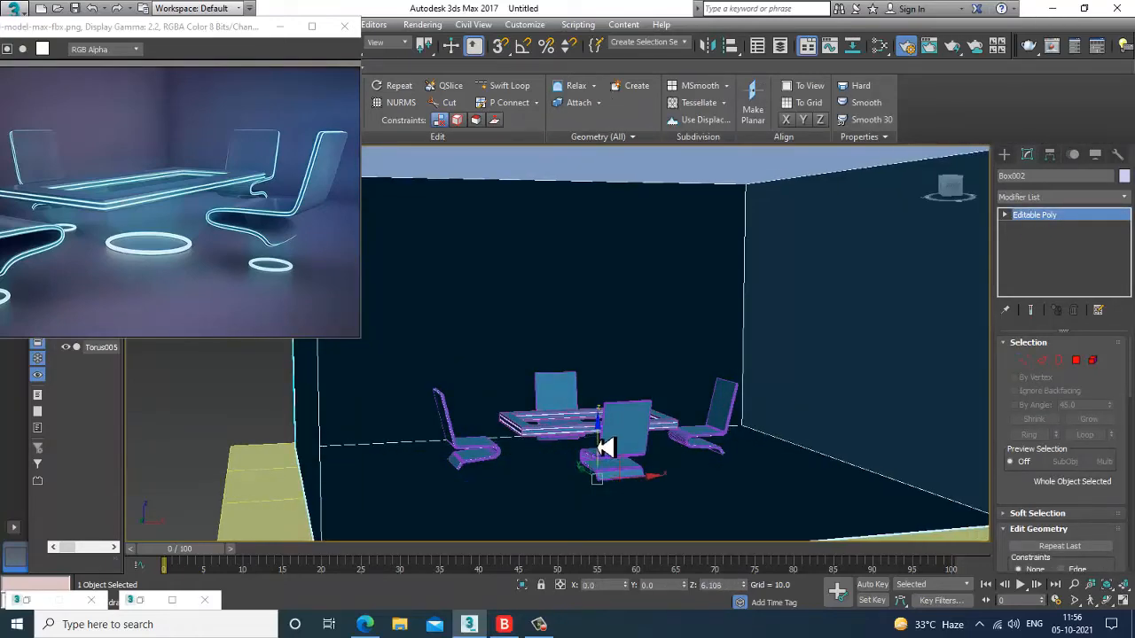
pyautogui.keyDown('alt'); pyautogui.moveTo(606, 448); pyautogui.dragTo(612, 452, button='middle'); pyautogui.keyUp('alt')
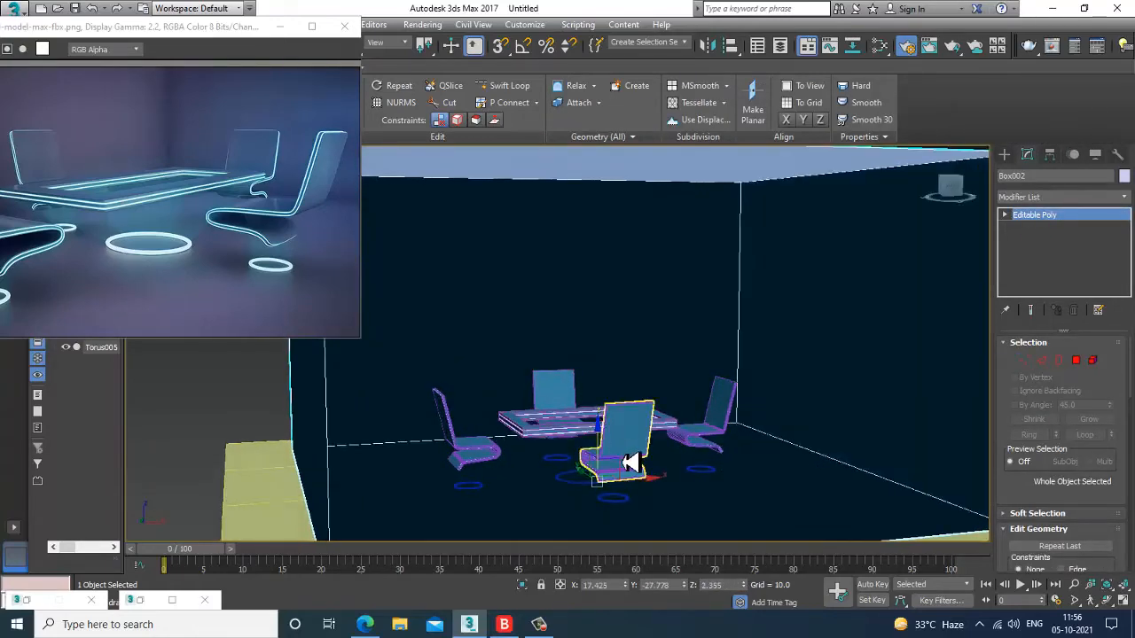
pyautogui.scroll(4, 630, 462)
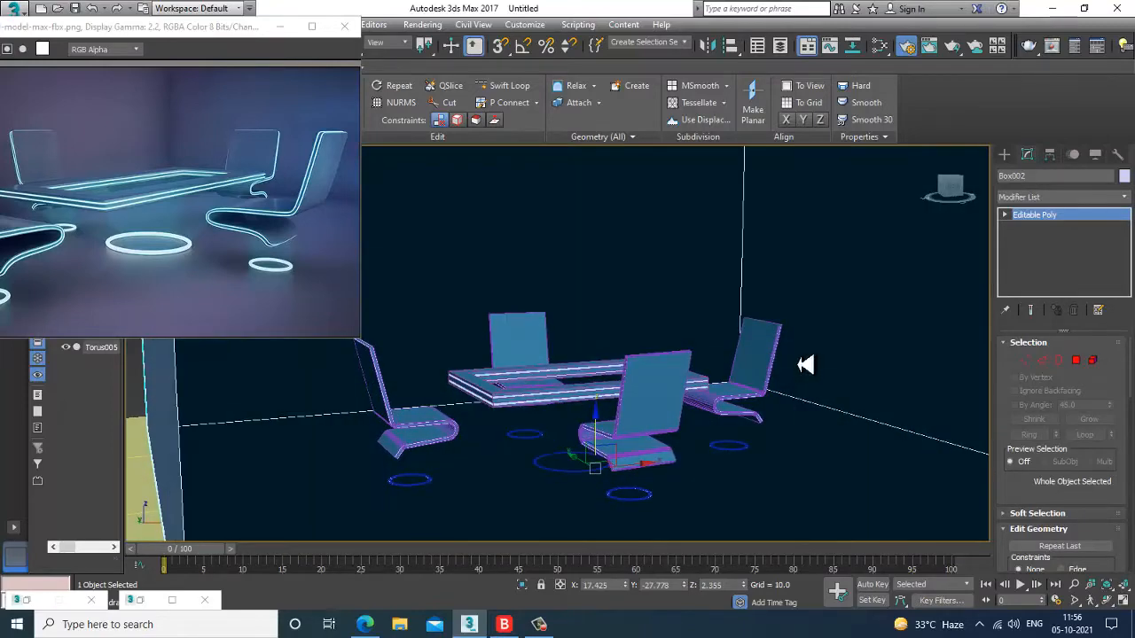
# Create a new VRayMtl material for the room box and sample a grey-blue diffuse colour for it.
pyautogui.press('m')
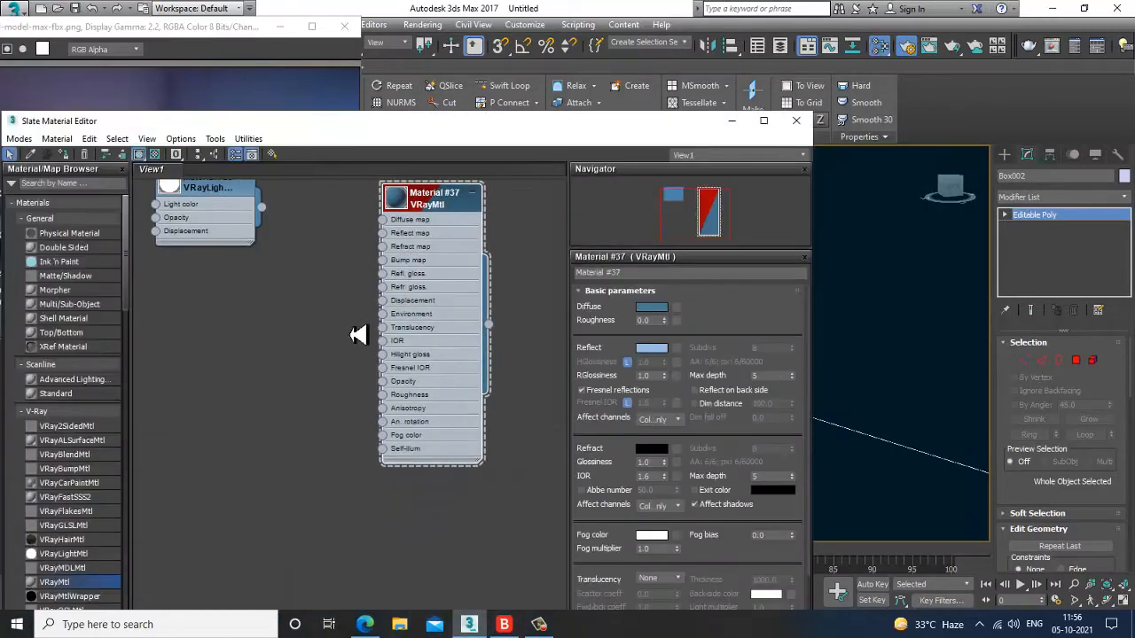
pyautogui.moveTo(297, 423); pyautogui.dragTo(298, 415)
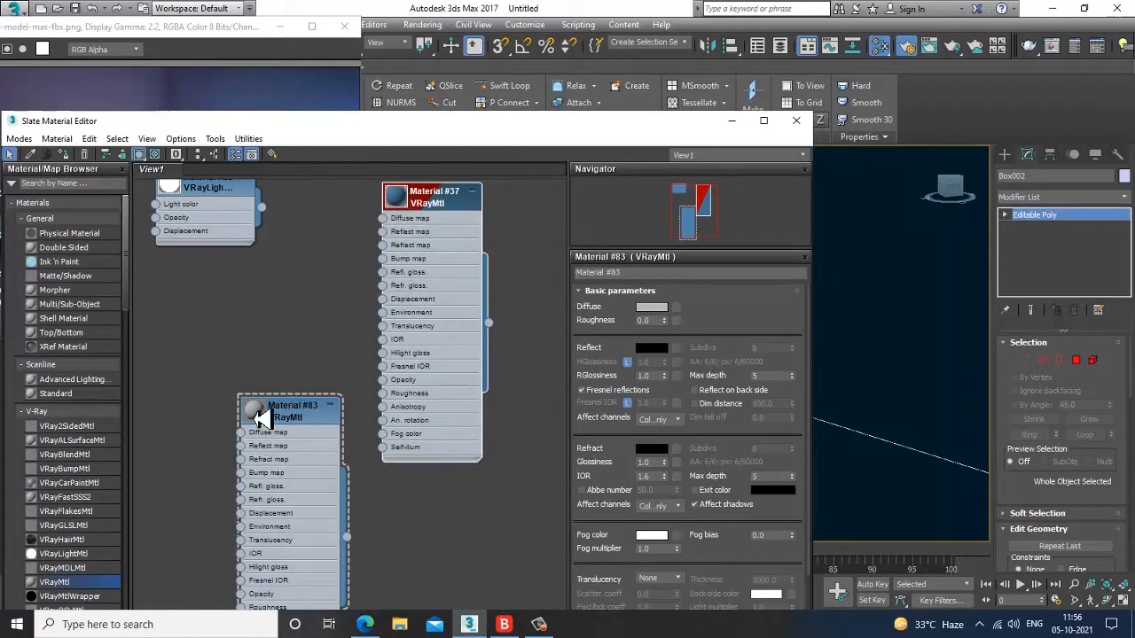
pyautogui.click(652, 308)
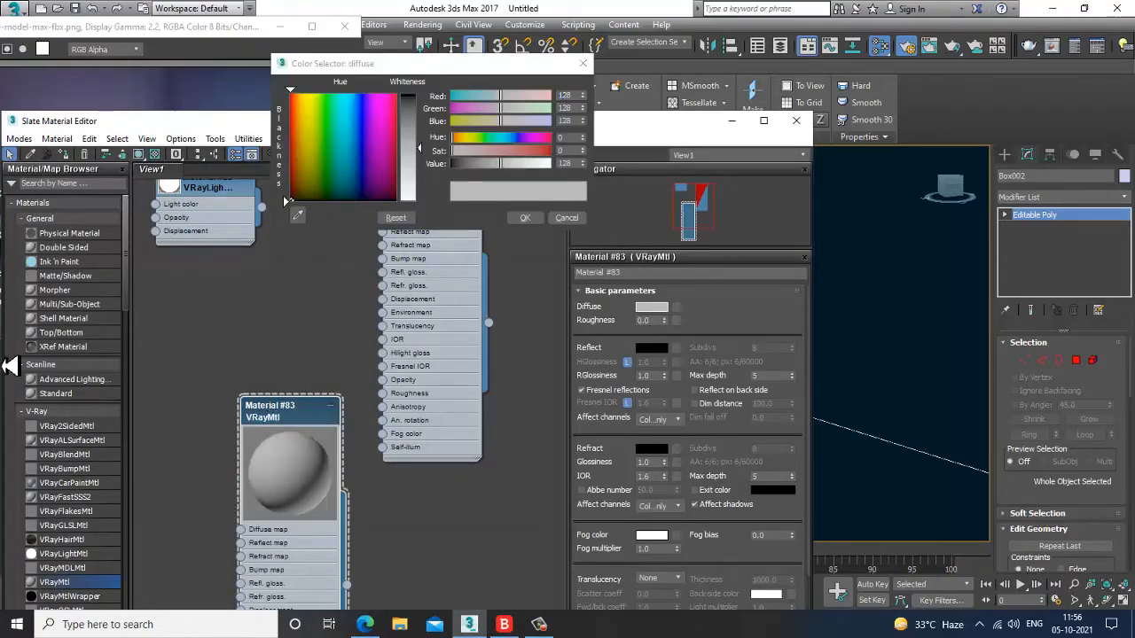
pyautogui.click(297, 214)
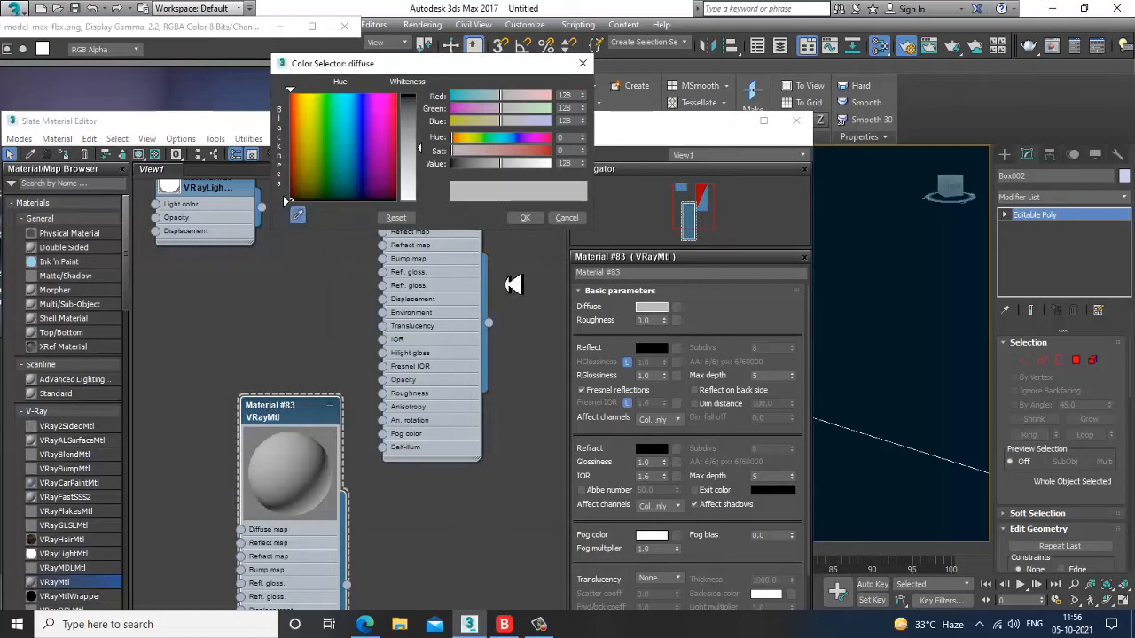
pyautogui.click(444, 71)
pyautogui.moveTo(349, 71); pyautogui.dragTo(561, 69)
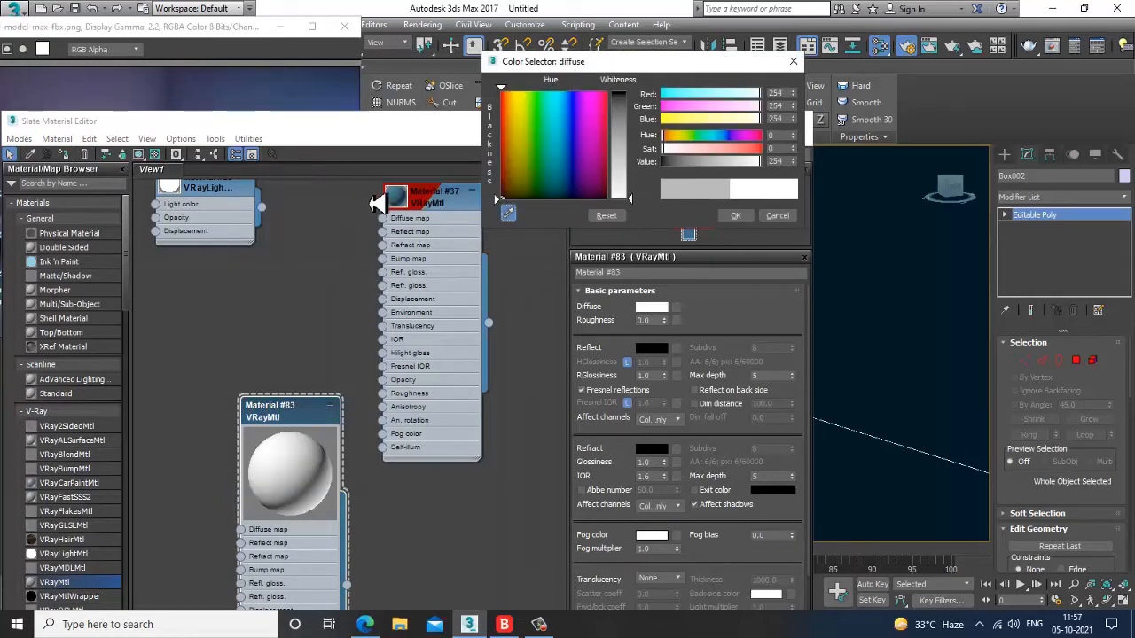
pyautogui.click(401, 199)
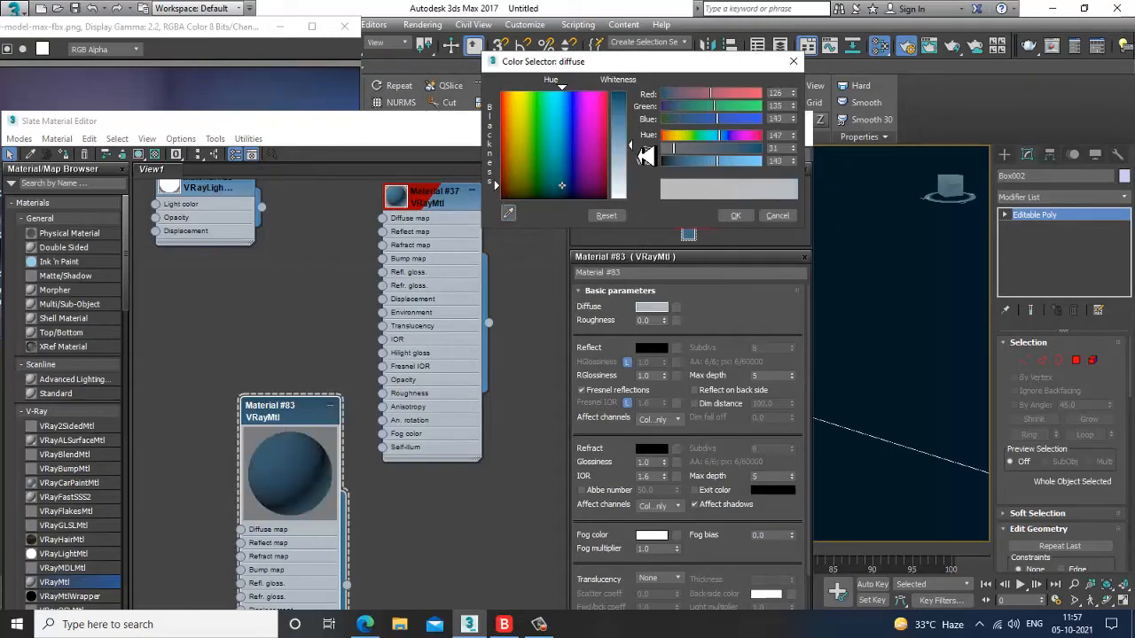
pyautogui.click(776, 216)
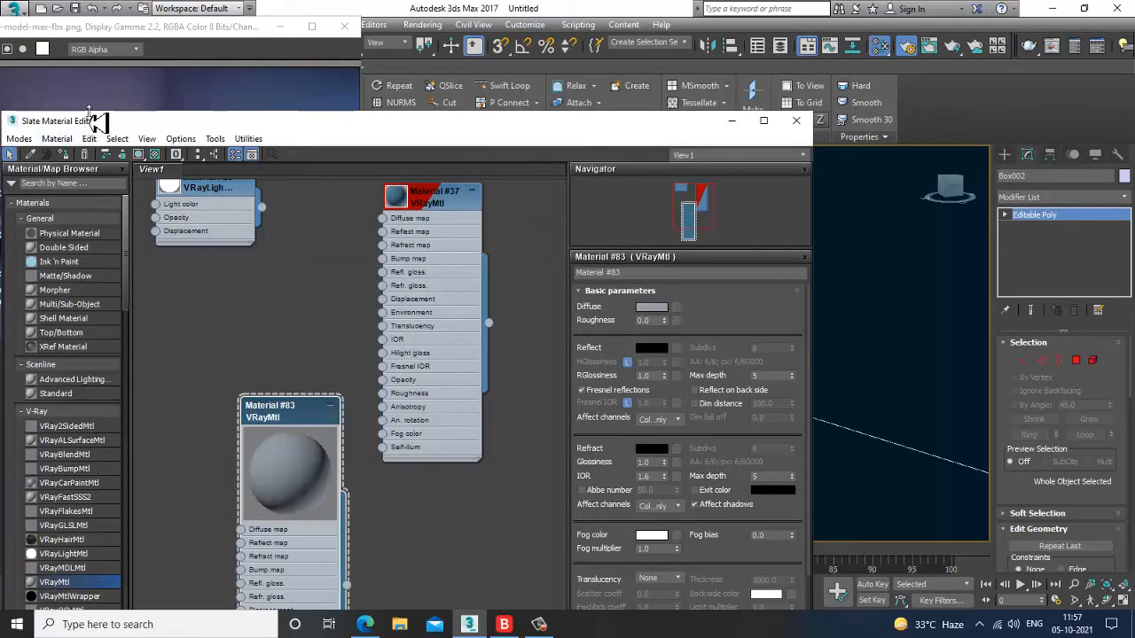
# Render a test image of the whole table and chair arrangement, then close the frame buffer.
pyautogui.moveTo(93, 121); pyautogui.dragTo(144, 112)
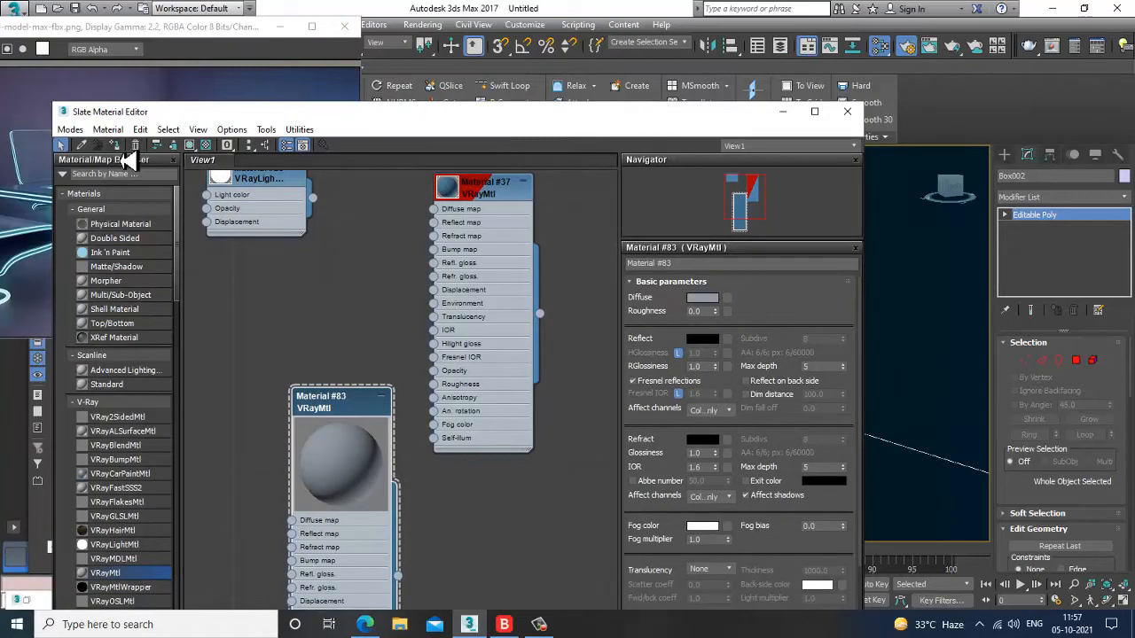
pyautogui.click(782, 112)
pyautogui.scroll(4, 732, 328)
pyautogui.keyDown('alt'); pyautogui.moveTo(725, 337); pyautogui.dragTo(788, 293, button='middle'); pyautogui.keyUp('alt')
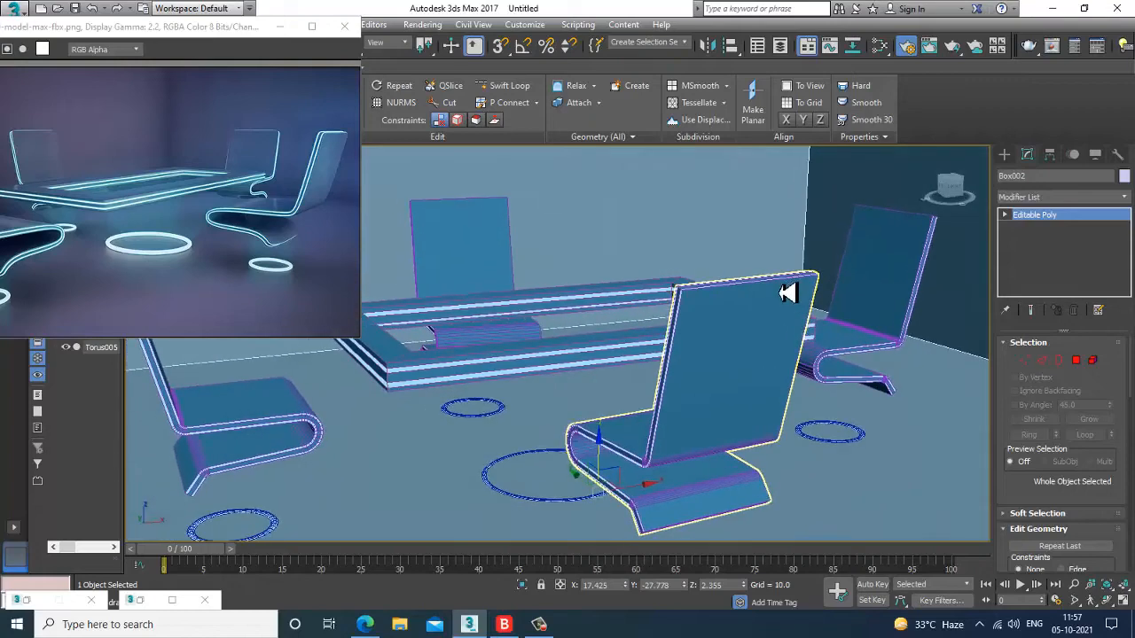
pyautogui.click(422, 24)
pyautogui.click(419, 38)
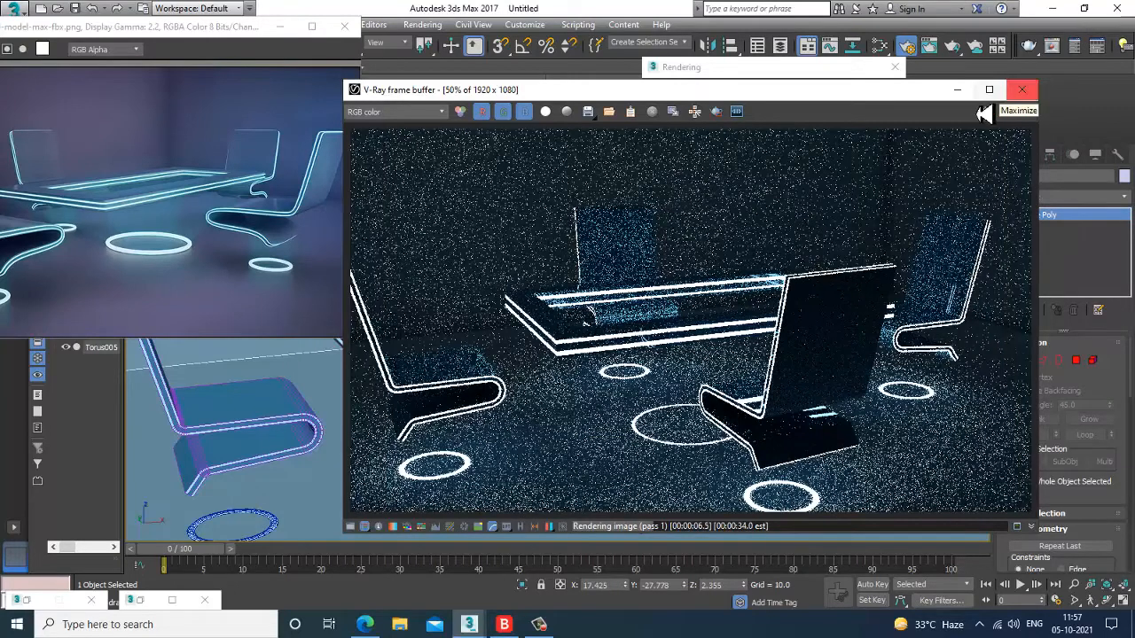
pyautogui.click(1023, 91)
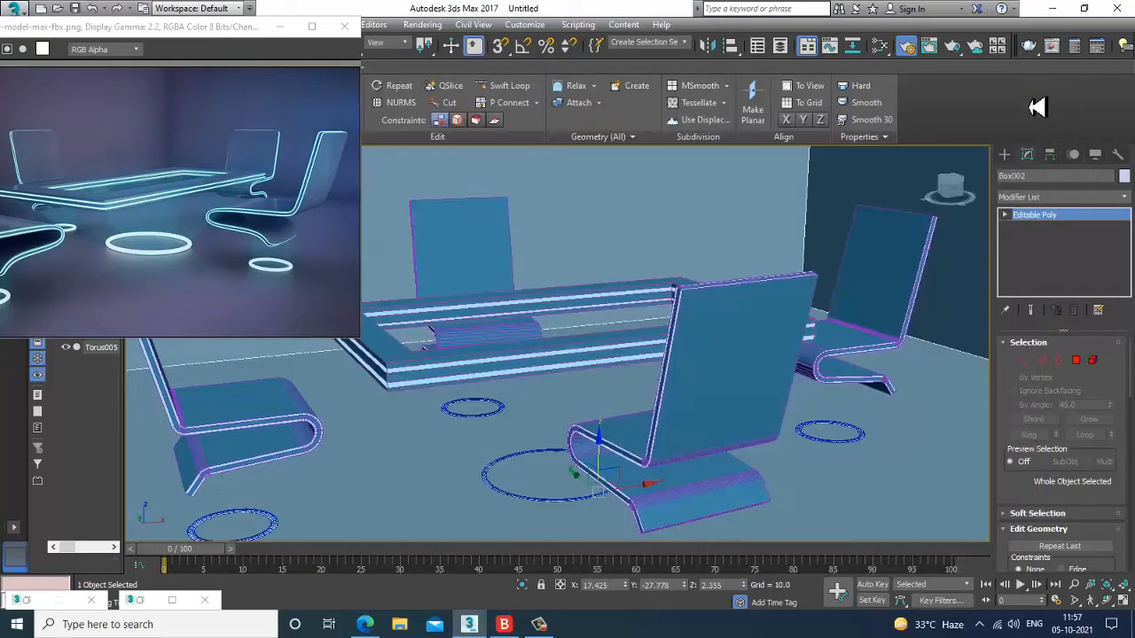
# Examine the chair's curved light strips up close and check the VRayLightMtl material's colour and multiplier.
pyautogui.click(1025, 360)
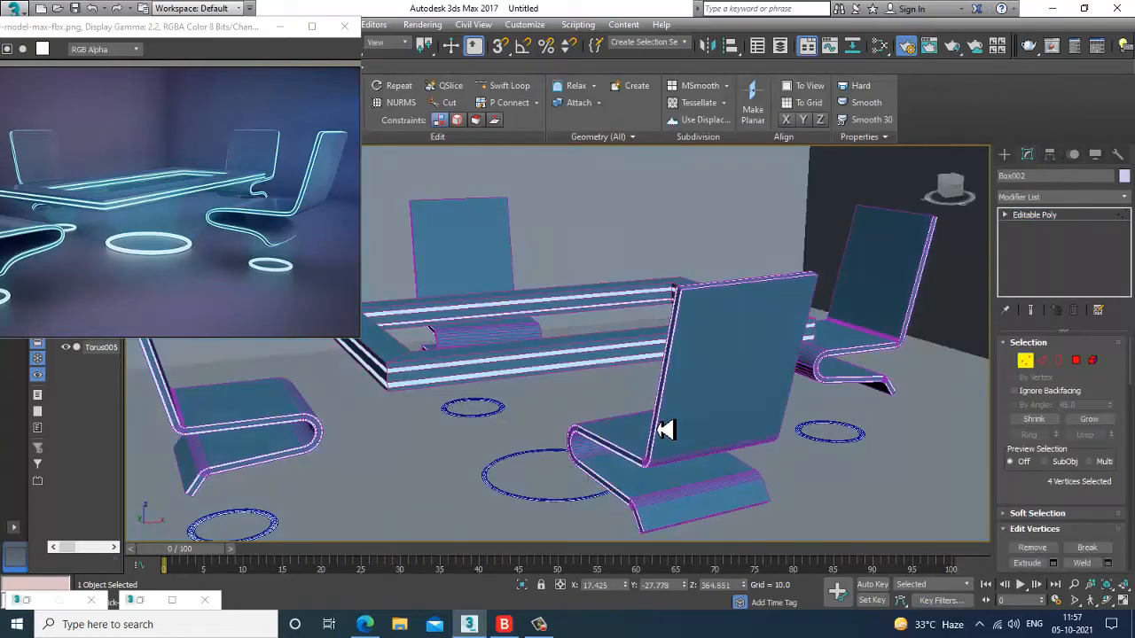
pyautogui.scroll(-5, 658, 430)
pyautogui.click(913, 551)
pyautogui.keyDown('alt'); pyautogui.moveTo(626, 466); pyautogui.dragTo(544, 411, button='middle'); pyautogui.keyUp('alt')
pyautogui.scroll(5, 545, 411)
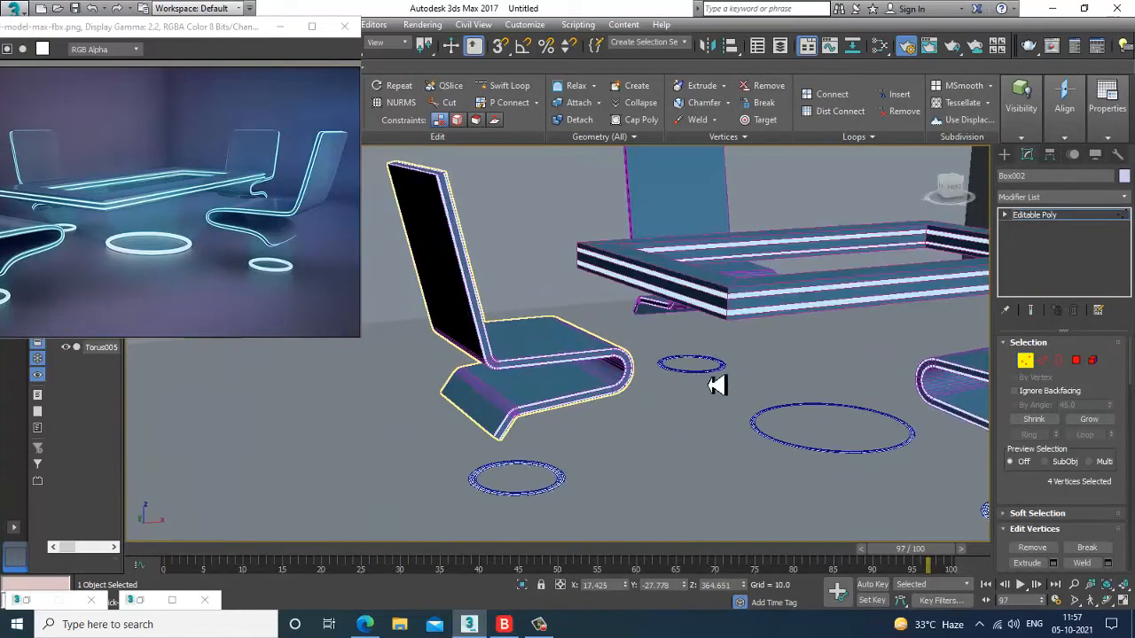
pyautogui.scroll(6, 621, 388)
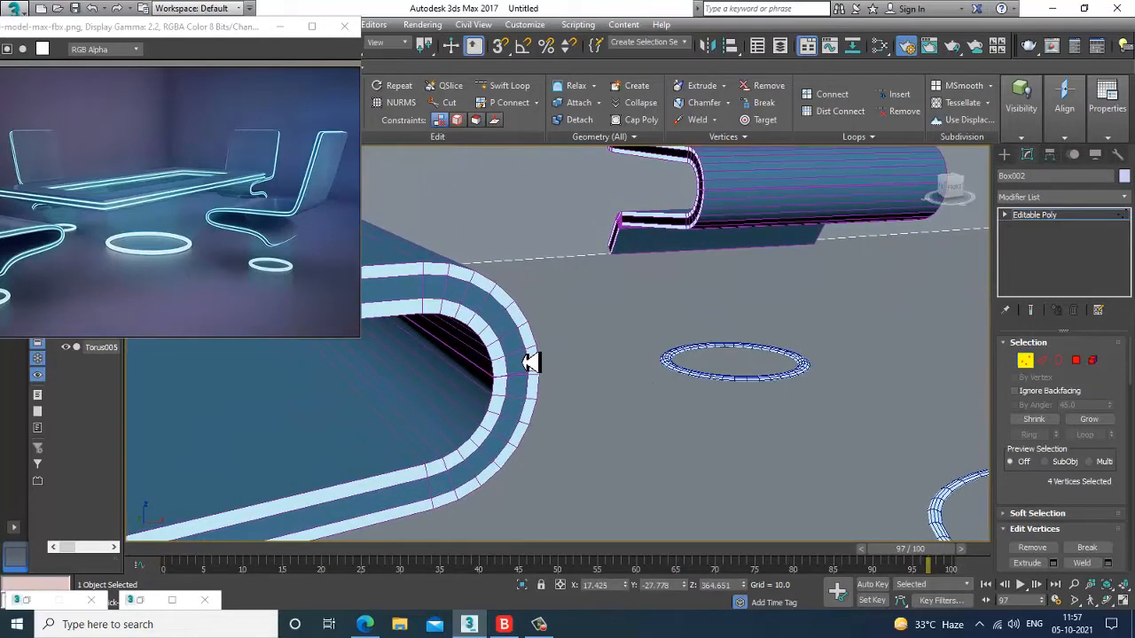
pyautogui.press('m')
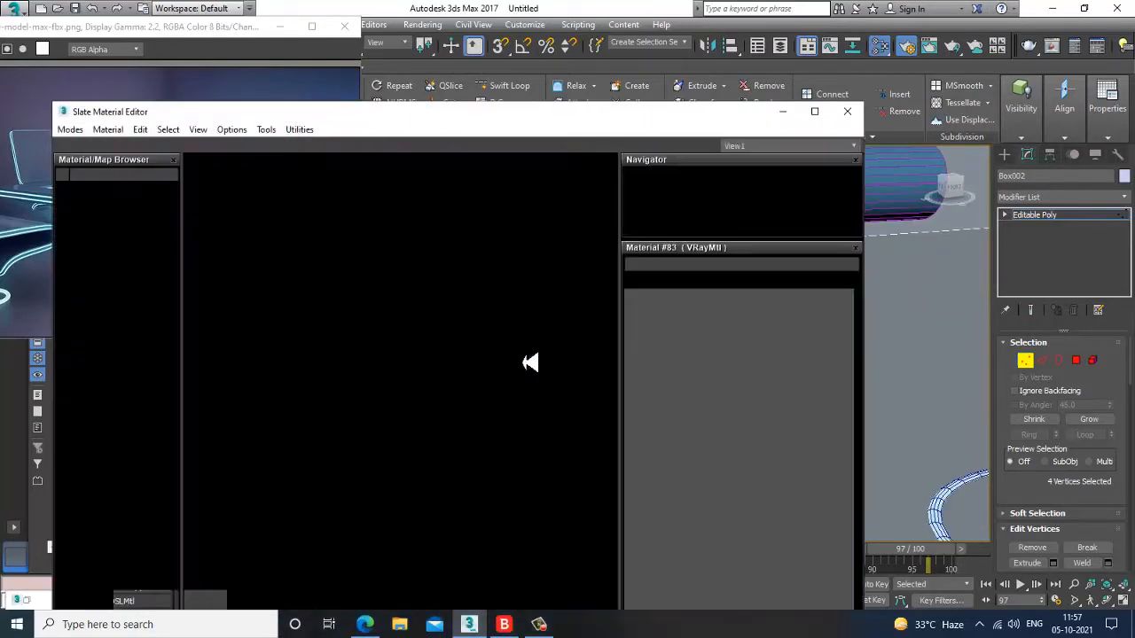
pyautogui.moveTo(528, 333); pyautogui.dragTo(321, 290, button='middle')
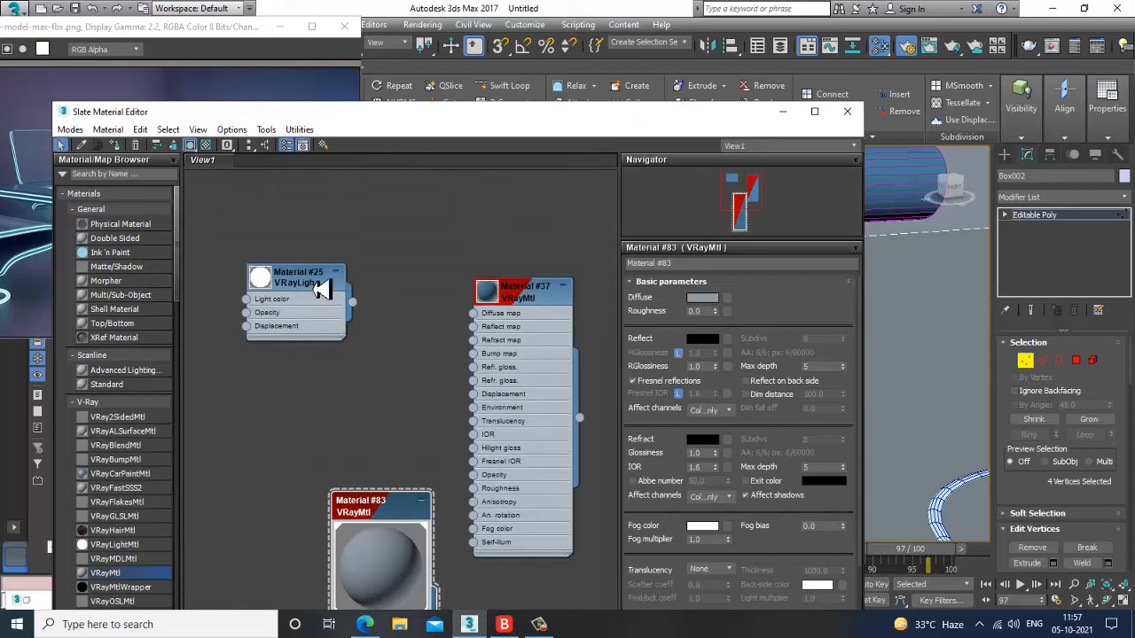
pyautogui.click(321, 291)
pyautogui.doubleClick(262, 280)
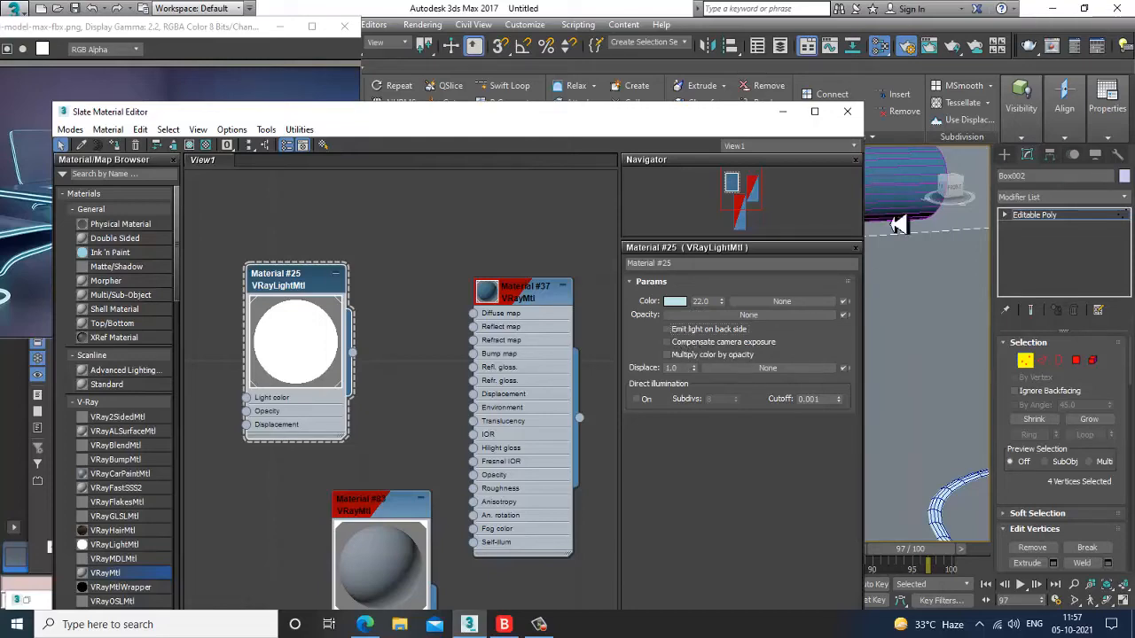
pyautogui.click(782, 112)
# Set the V-Ray image sampler type to Bucket in the render setup and expand the Global DMC settings.
pyautogui.click(429, 26)
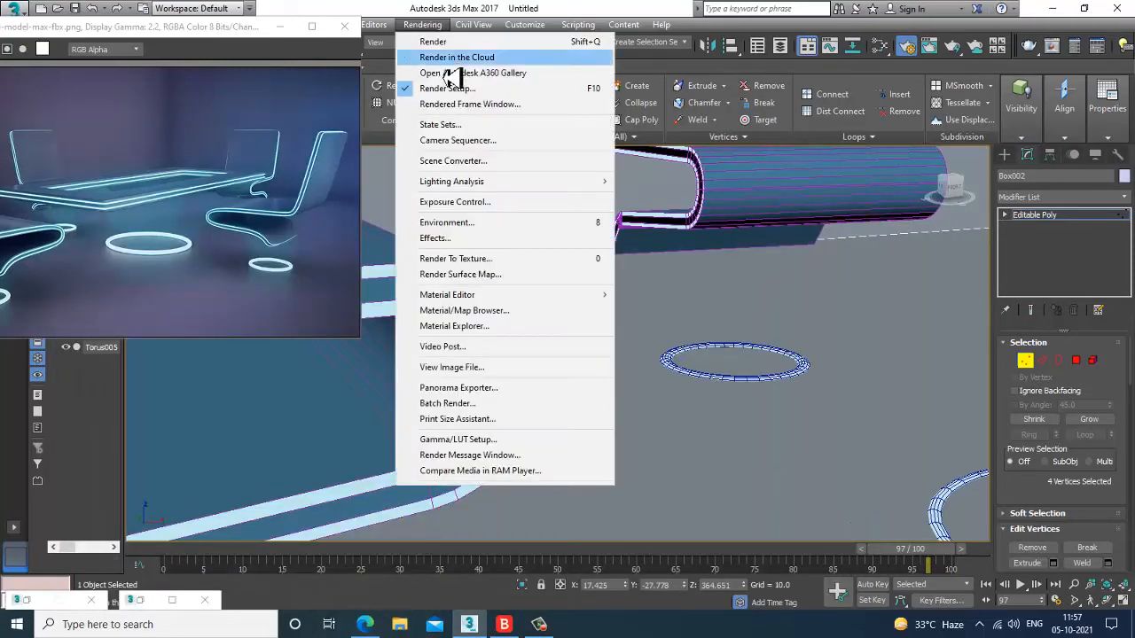
pyautogui.click(429, 27)
pyautogui.click(429, 26)
pyautogui.click(461, 103)
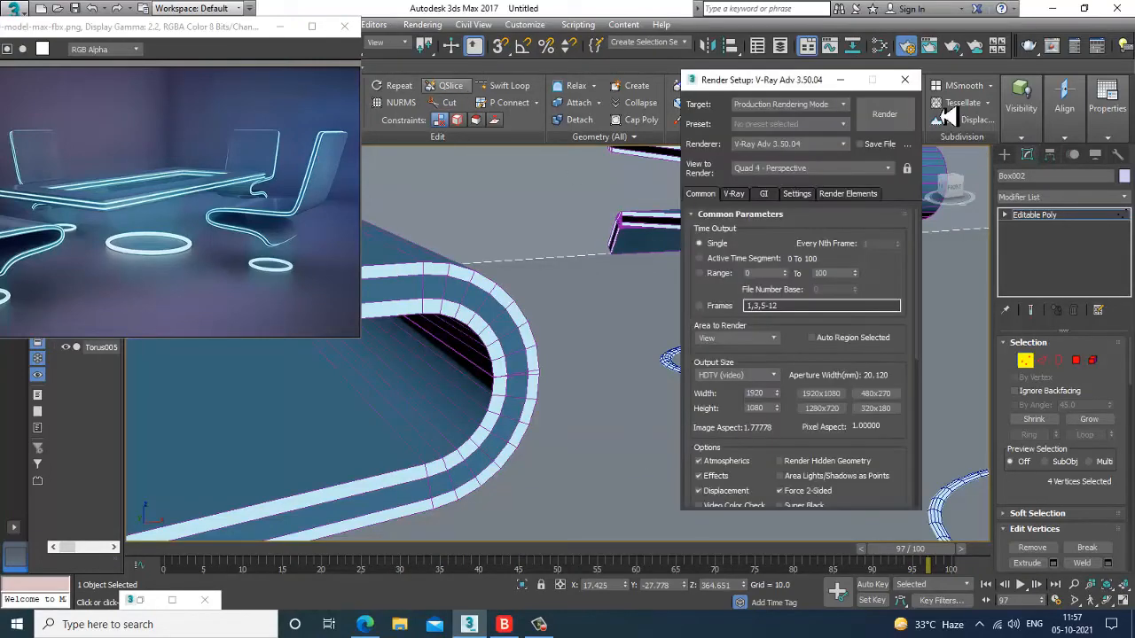
pyautogui.click(736, 194)
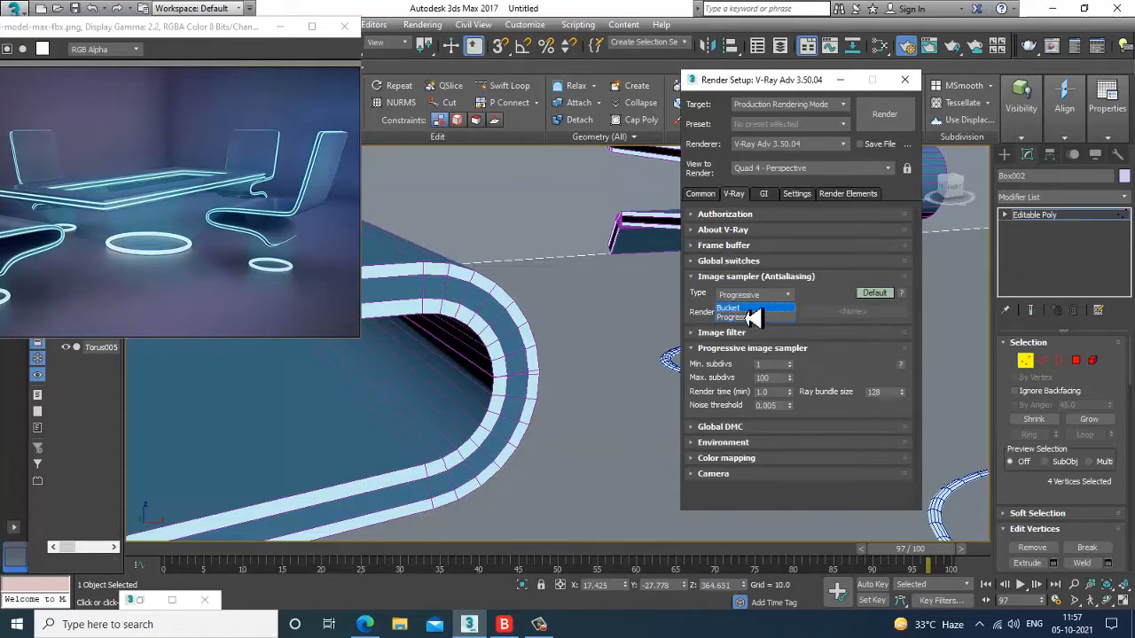
pyautogui.click(761, 308)
pyautogui.click(748, 416)
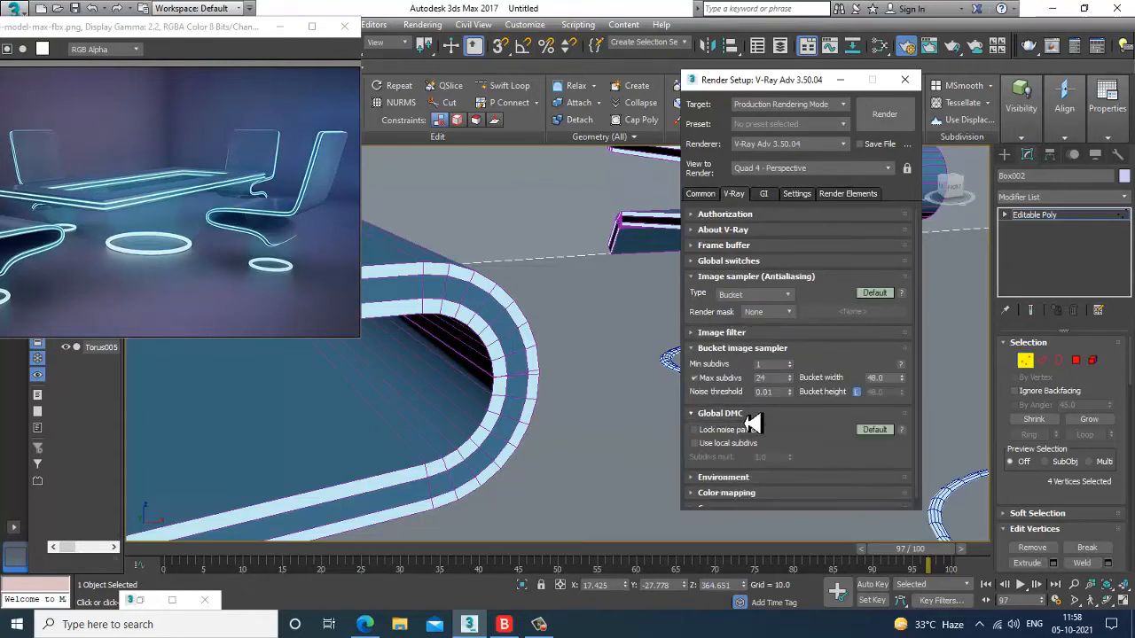
pyautogui.scroll(-1, 824, 457)
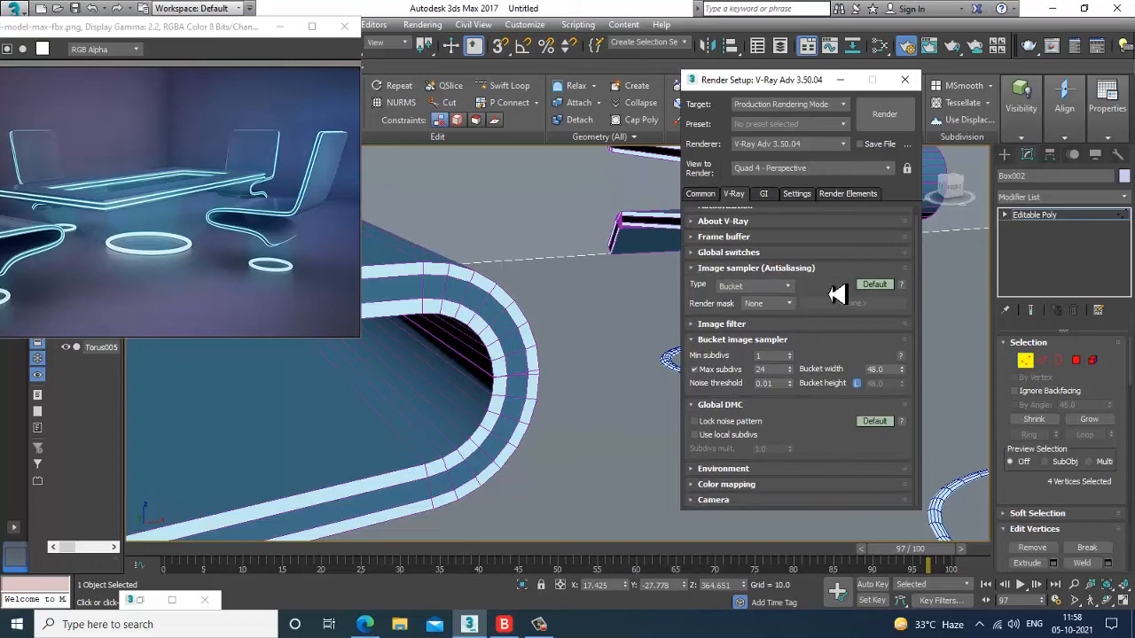
# Set the primary GI engine to Irradiance map, run a test render of the close-up and close the frame buffer.
pyautogui.click(766, 196)
pyautogui.click(801, 248)
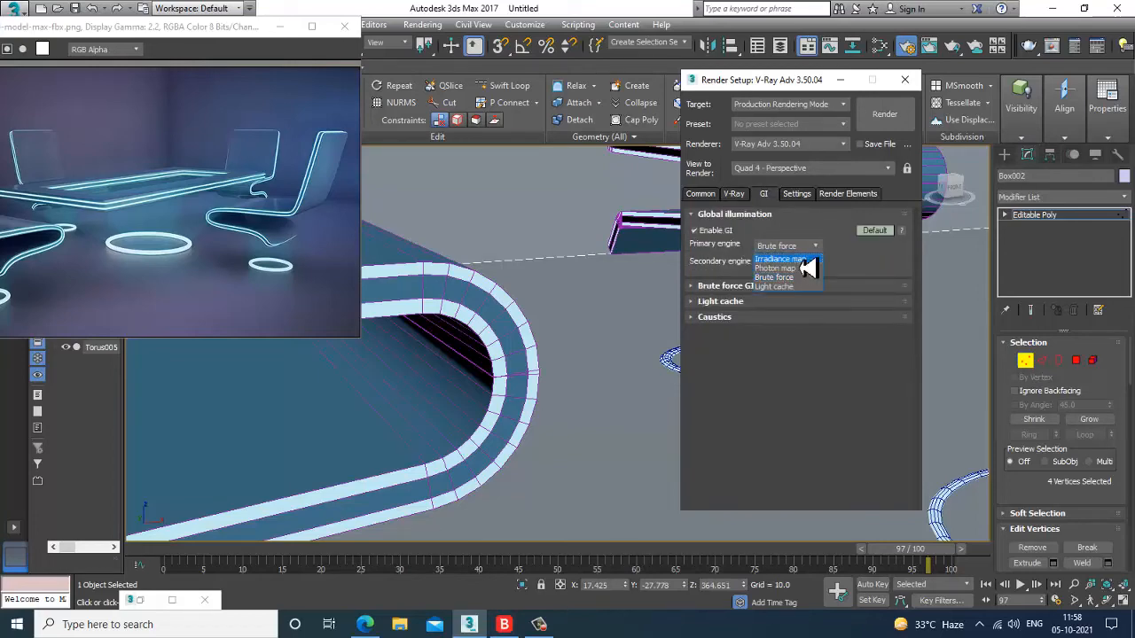
pyautogui.click(814, 275)
pyautogui.click(884, 118)
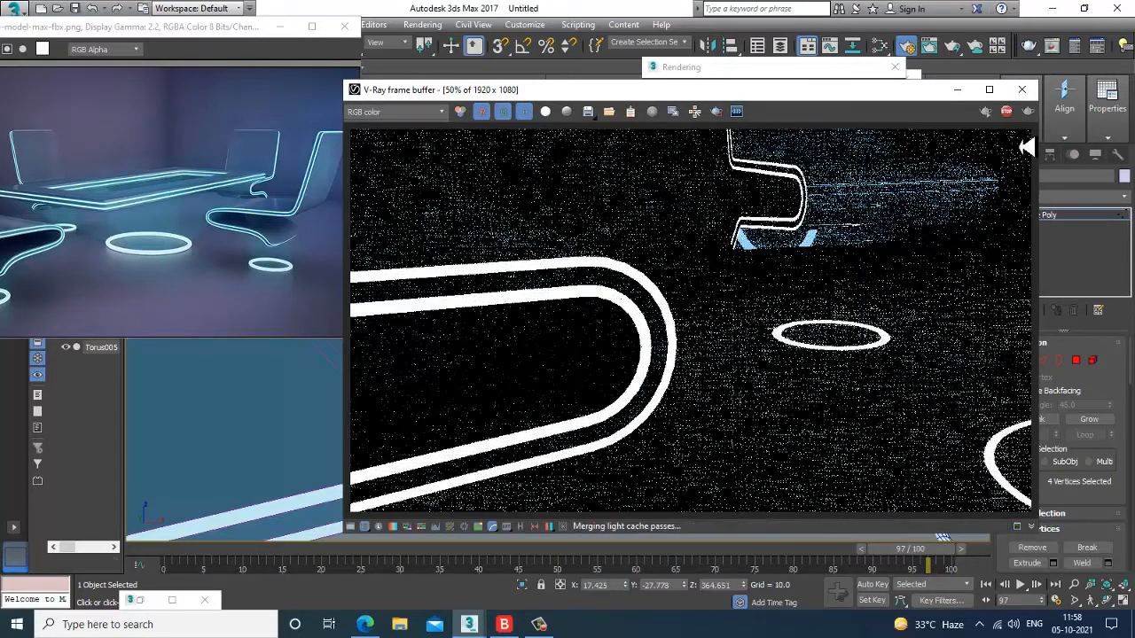
pyautogui.click(1022, 89)
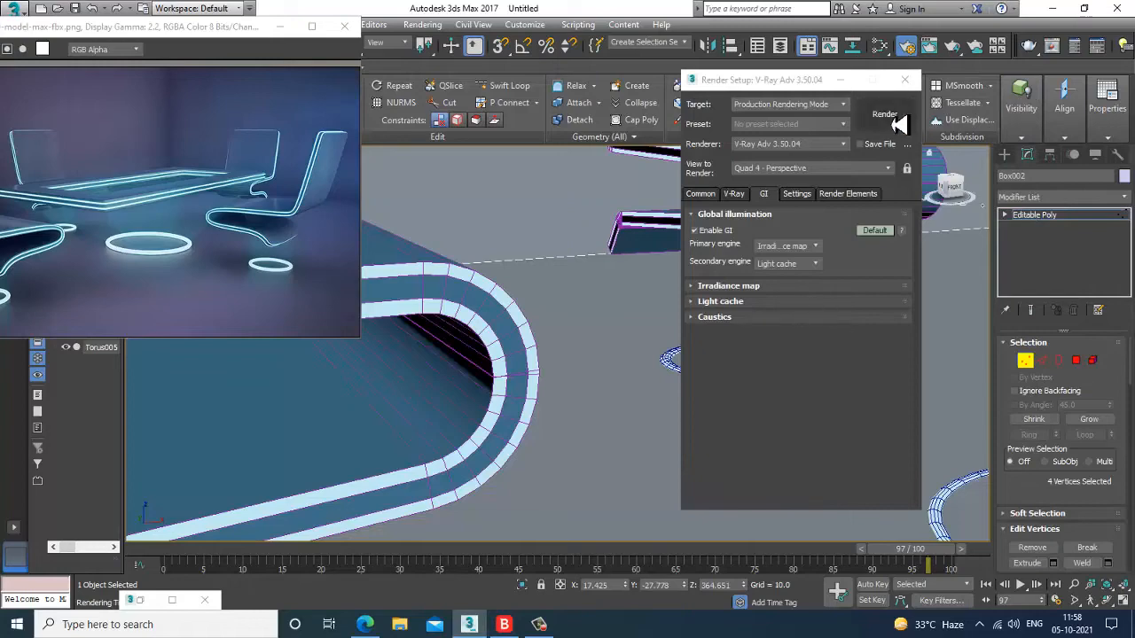
# Put the render setup away, bring the table, chairs and rings back into view and leave vertex editing of the room box.
pyautogui.click(841, 79)
pyautogui.scroll(-6, 765, 311)
pyautogui.keyDown('alt'); pyautogui.moveTo(641, 357); pyautogui.dragTo(636, 365, button='middle'); pyautogui.keyUp('alt')
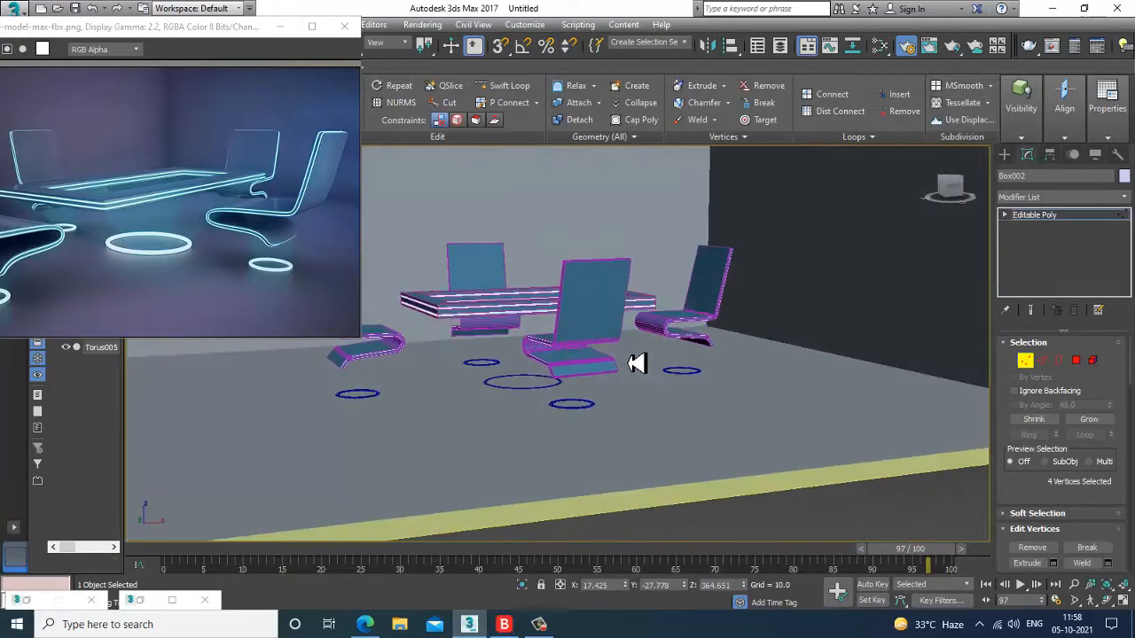
pyautogui.scroll(3, 656, 379)
pyautogui.scroll(-1, 685, 404)
pyautogui.keyDown('alt'); pyautogui.moveTo(689, 414); pyautogui.dragTo(725, 406, button='middle'); pyautogui.keyUp('alt')
pyautogui.scroll(4, 689, 403)
pyautogui.scroll(1, 738, 403)
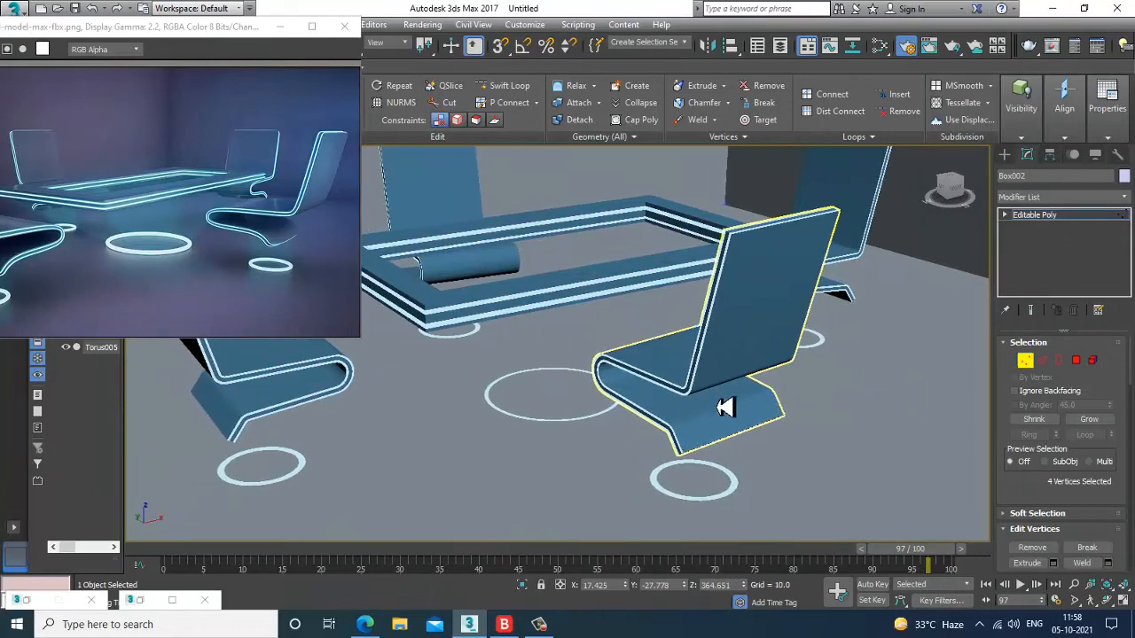
pyautogui.click(1064, 217)
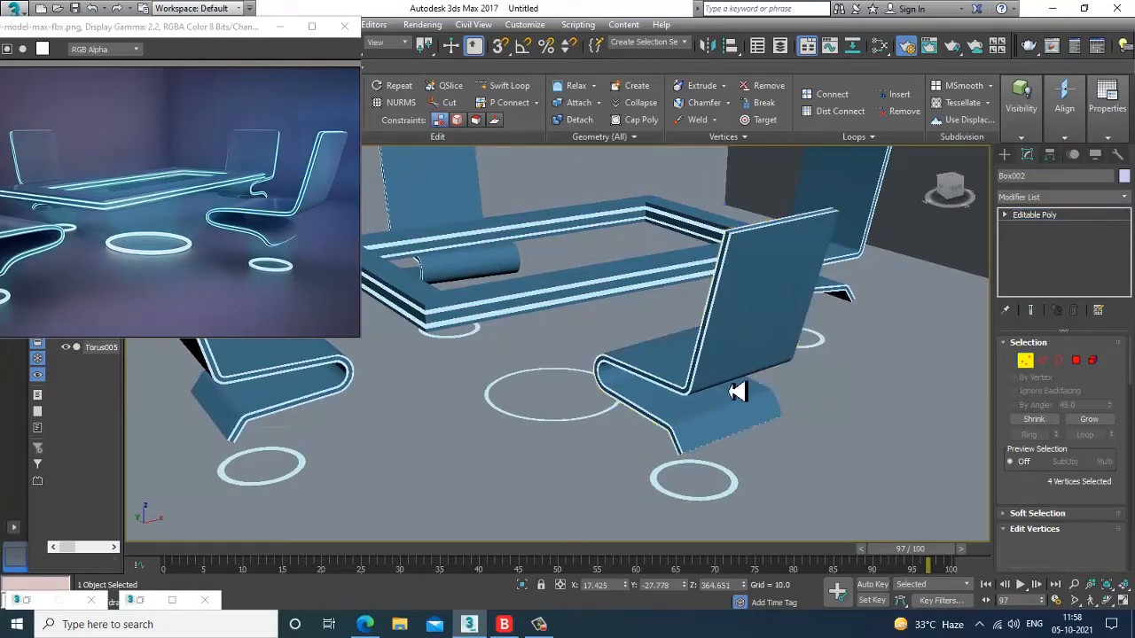
# Try to shift the floor plane vertically beneath the rings, then undo the move.
pyautogui.click(577, 430)
pyautogui.click(554, 420)
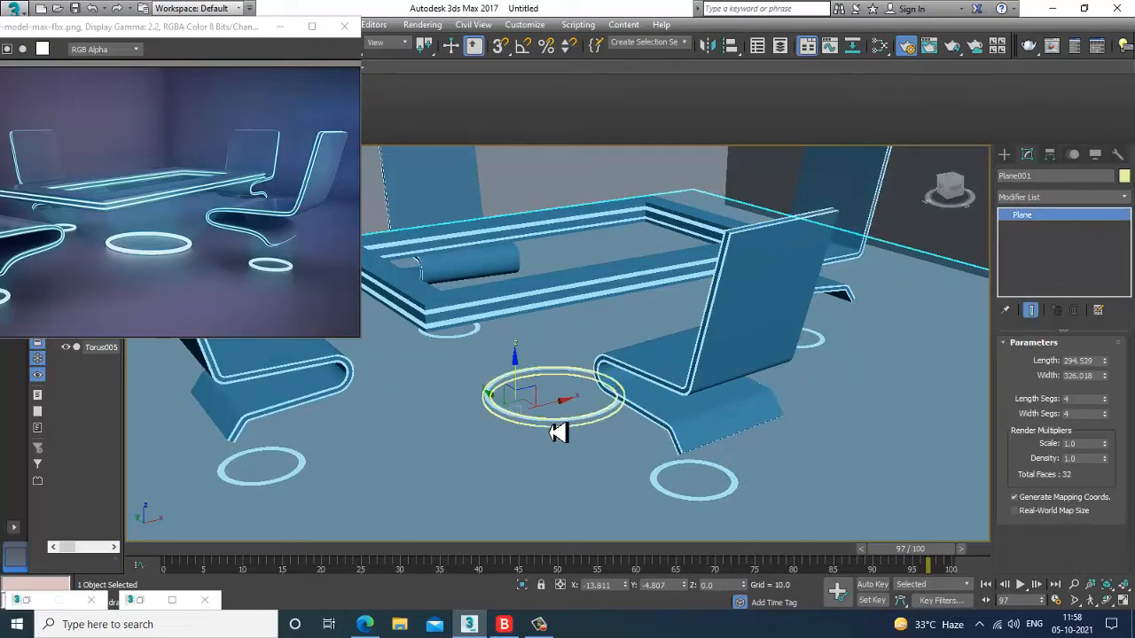
pyautogui.click(836, 461)
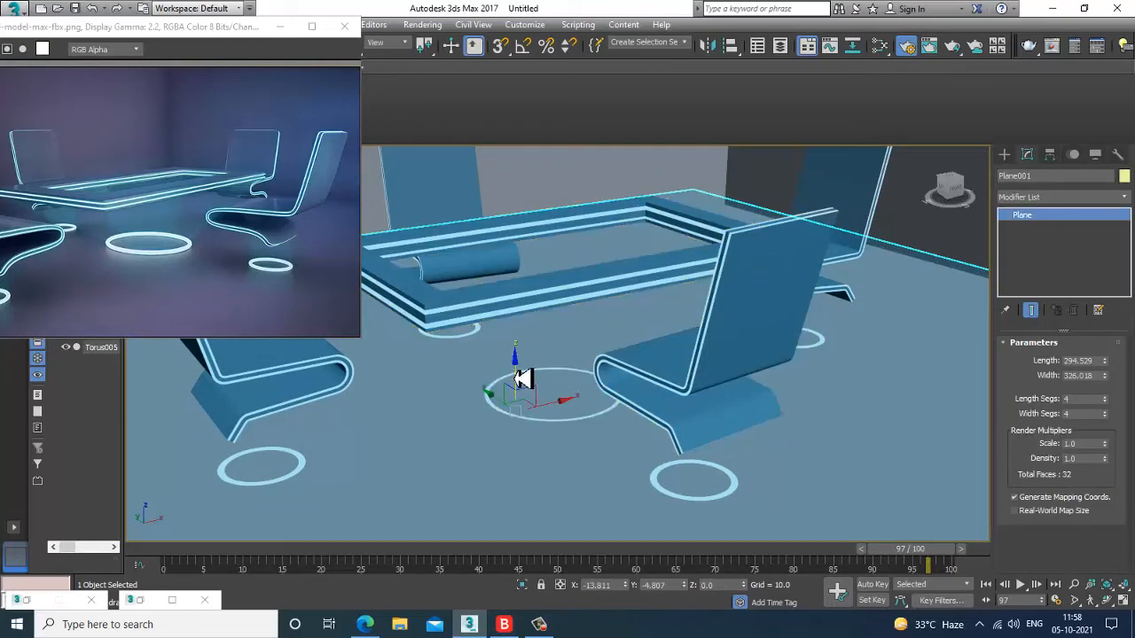
pyautogui.moveTo(523, 381); pyautogui.dragTo(552, 376)
pyautogui.keyDown('alt'); pyautogui.moveTo(552, 376); pyautogui.dragTo(696, 420, button='middle'); pyautogui.keyUp('alt')
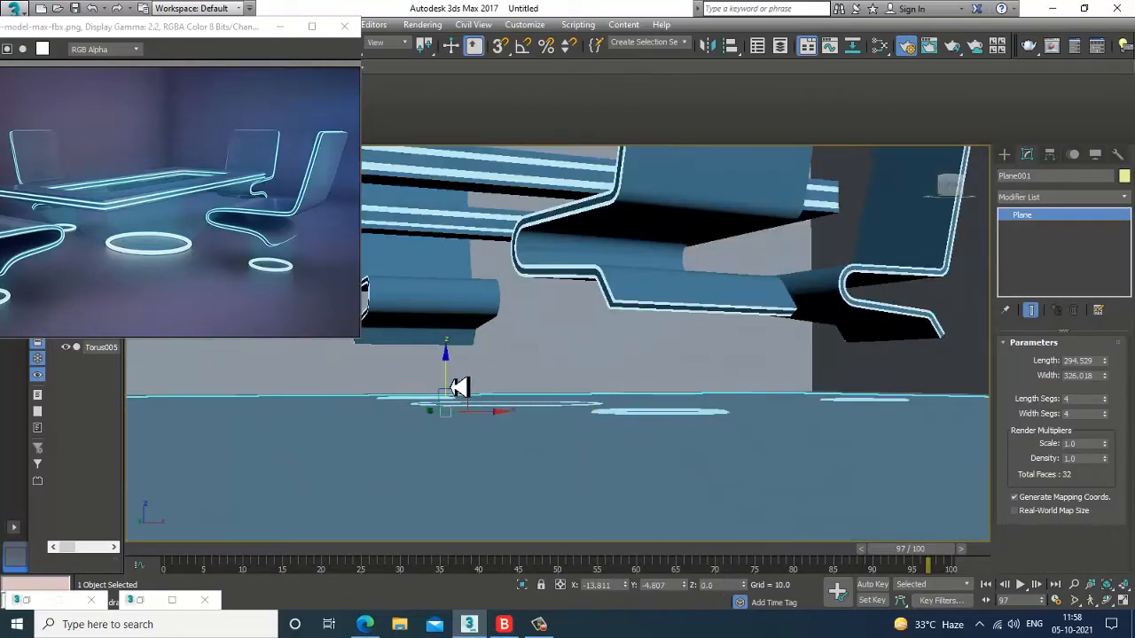
pyautogui.moveTo(455, 388); pyautogui.dragTo(461, 403)
pyautogui.hotkey('ctrl', 'z')
# Lower the whole room box to about Z 0.367 so that the rings stand out above its floor.
pyautogui.click(744, 373)
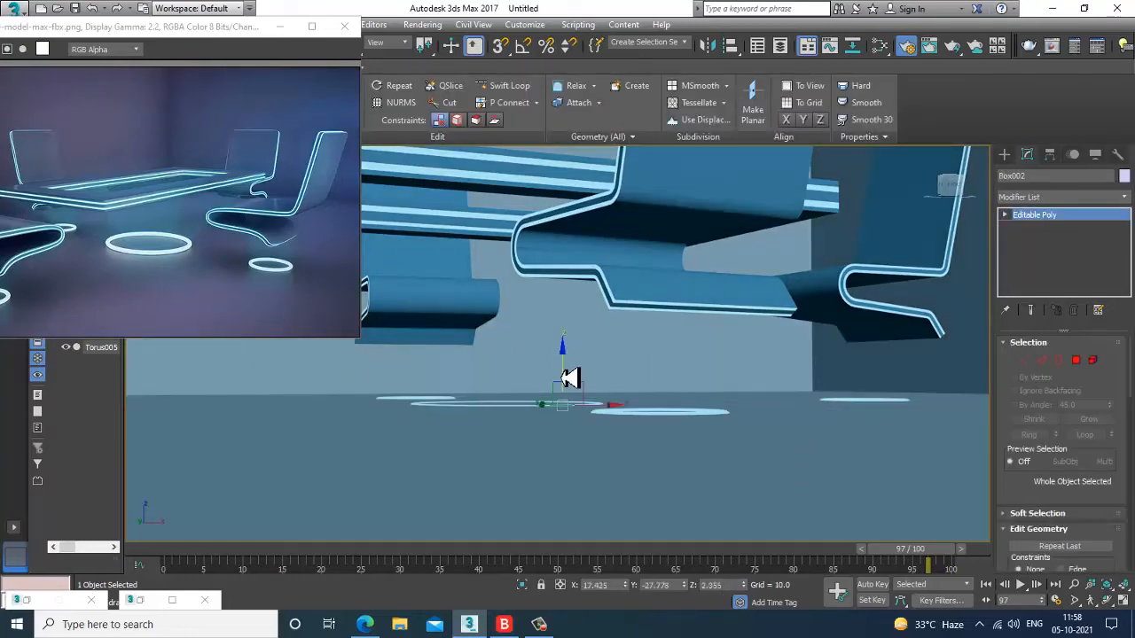
pyautogui.moveTo(563, 378); pyautogui.dragTo(565, 384)
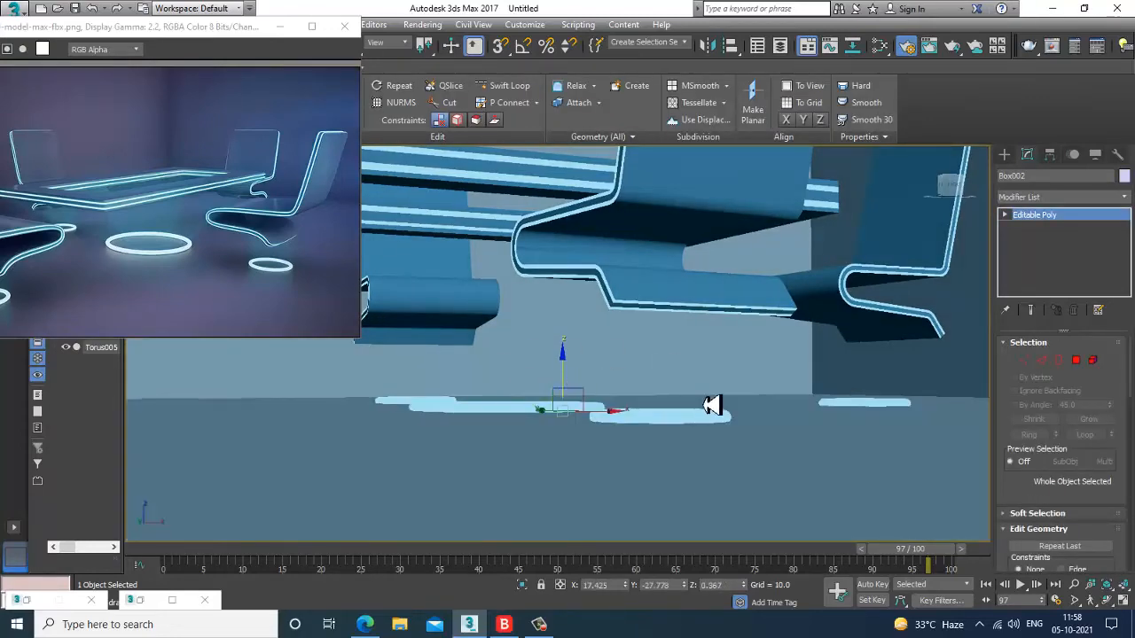
pyautogui.keyDown('alt'); pyautogui.moveTo(712, 405); pyautogui.dragTo(722, 436, button='middle'); pyautogui.keyUp('alt')
pyautogui.scroll(-4, 722, 447)
pyautogui.scroll(6, 770, 438)
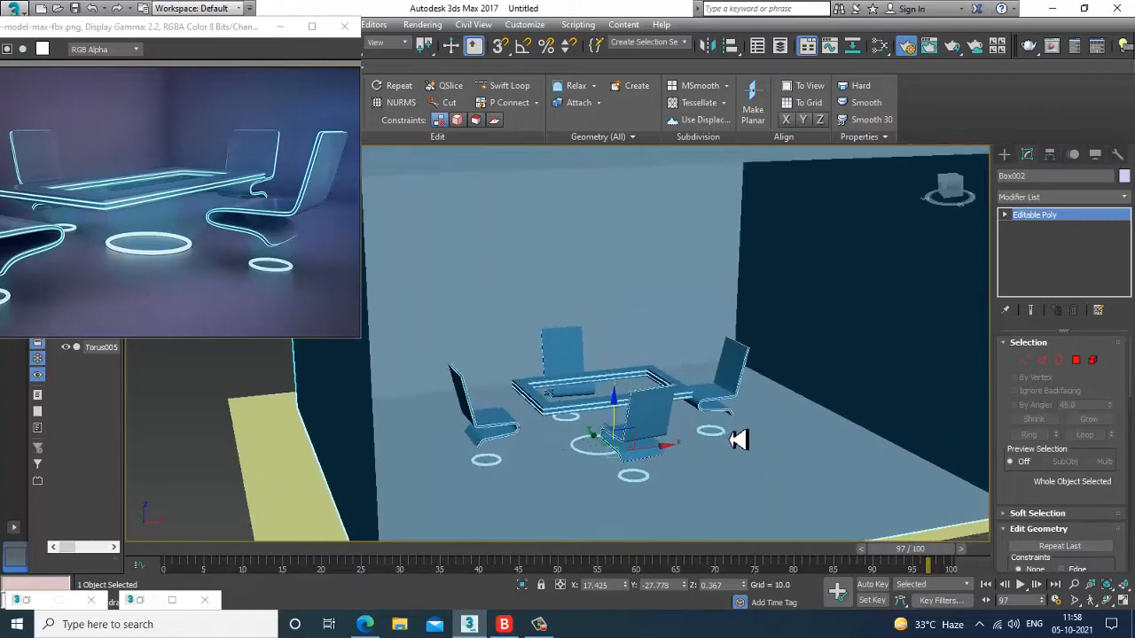
pyautogui.scroll(4, 683, 439)
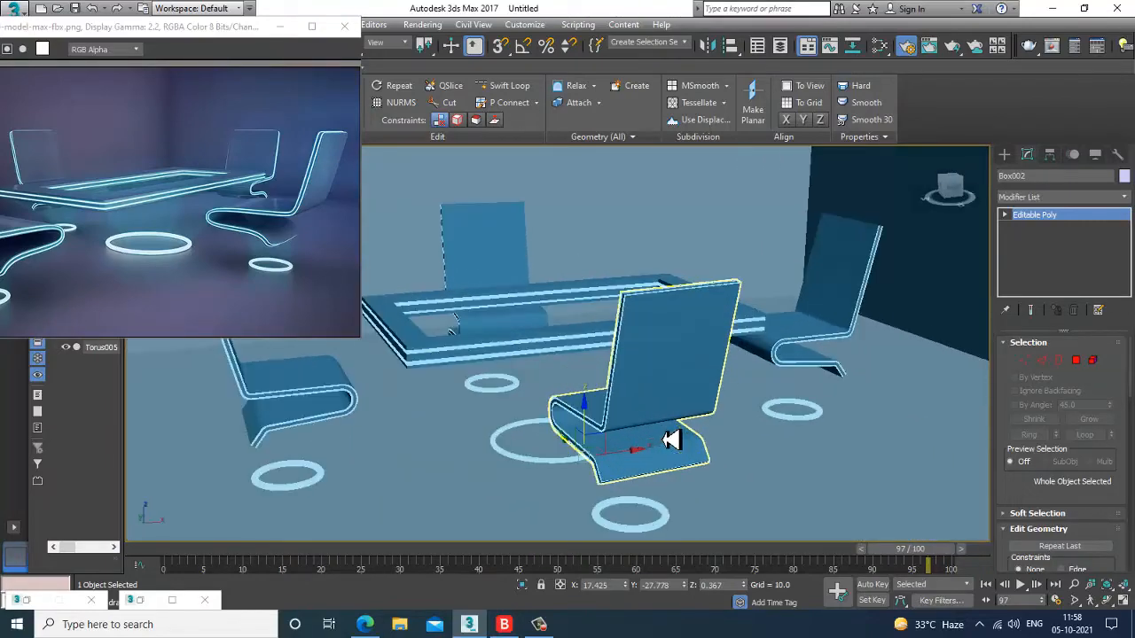
# Reopen the render setup, expand the Irradiance map settings and switch the Global switches to Advanced mode.
pyautogui.click(418, 26)
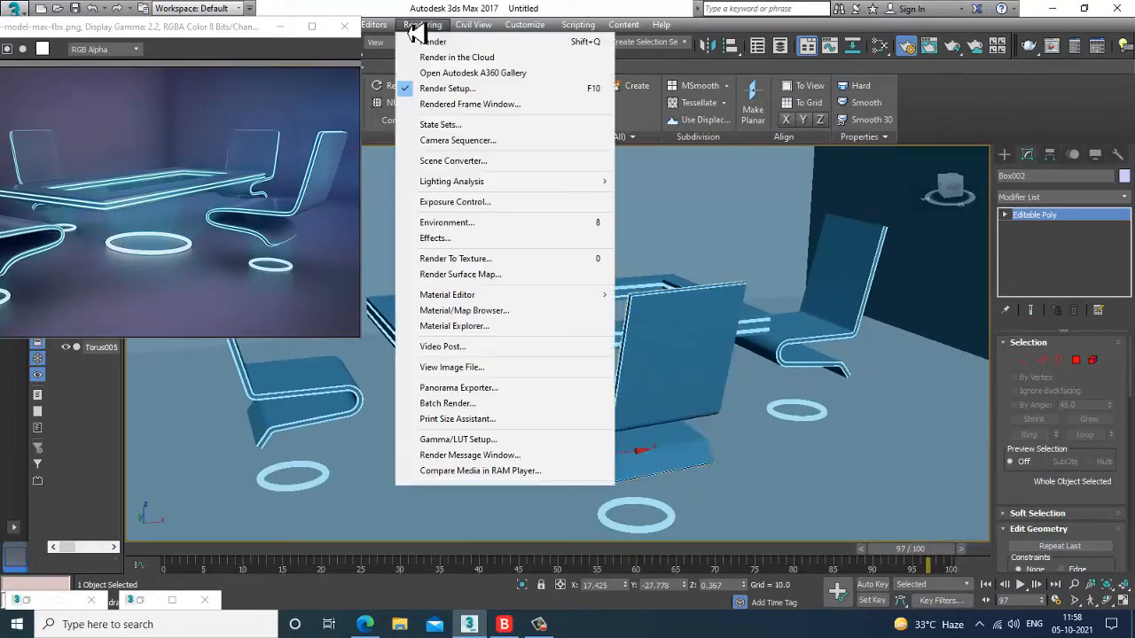
pyautogui.click(448, 88)
pyautogui.click(422, 25)
pyautogui.click(479, 103)
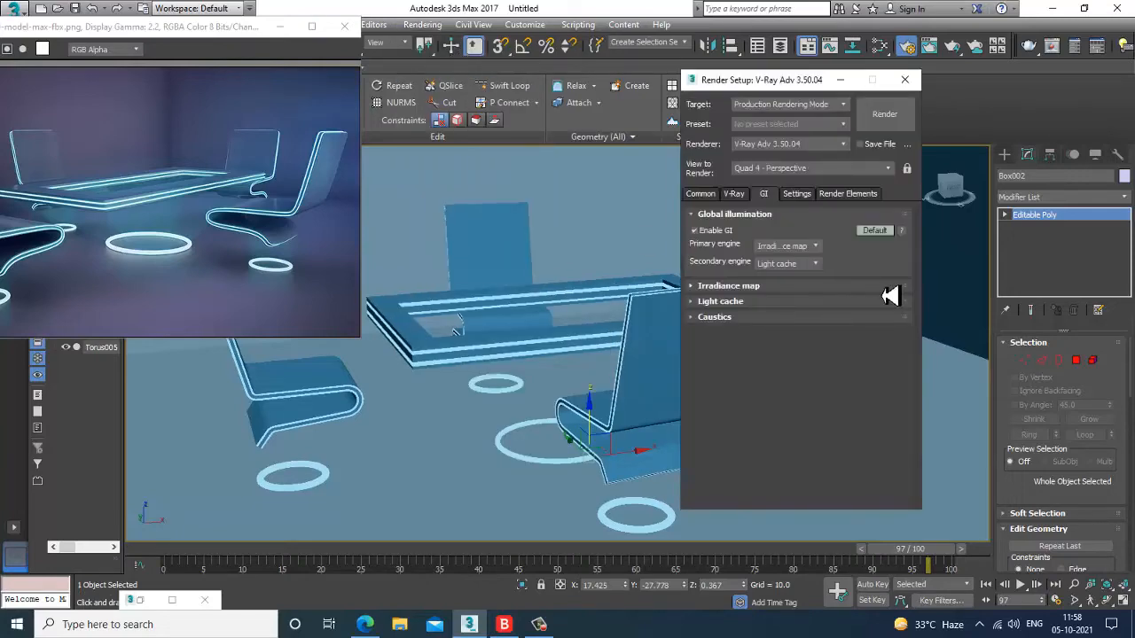
pyautogui.click(725, 288)
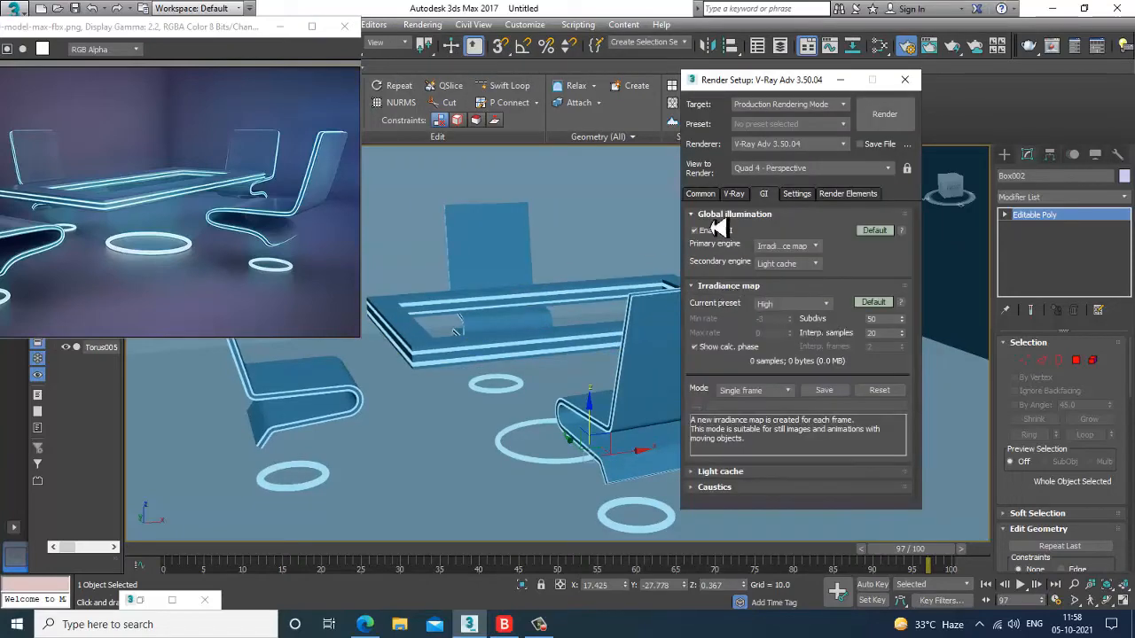
pyautogui.click(733, 194)
pyautogui.click(729, 261)
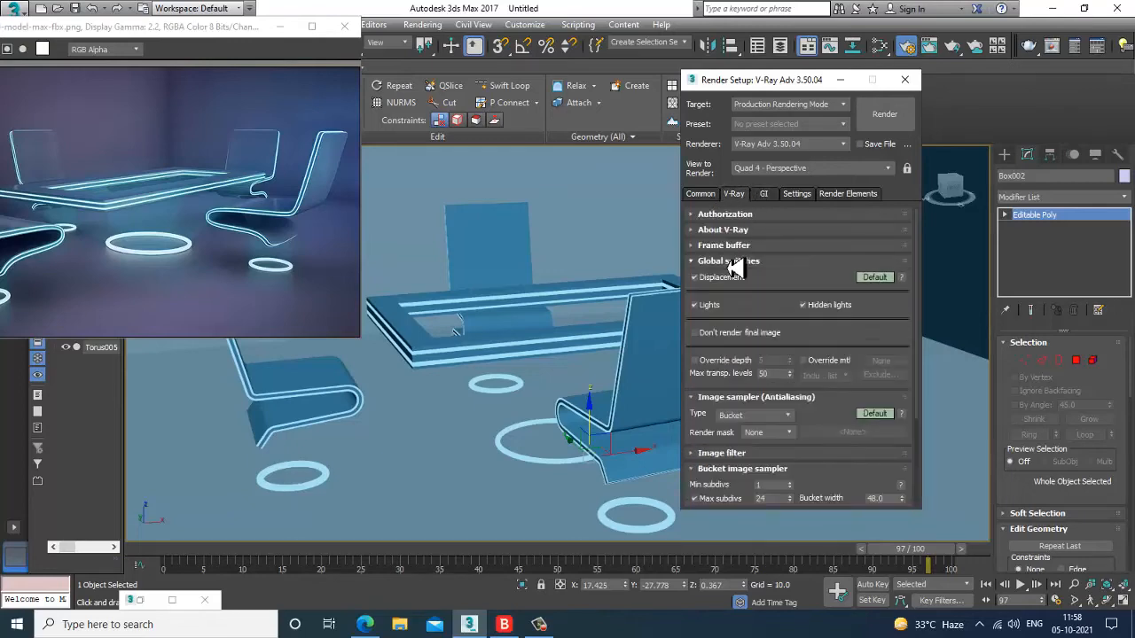
pyautogui.click(875, 278)
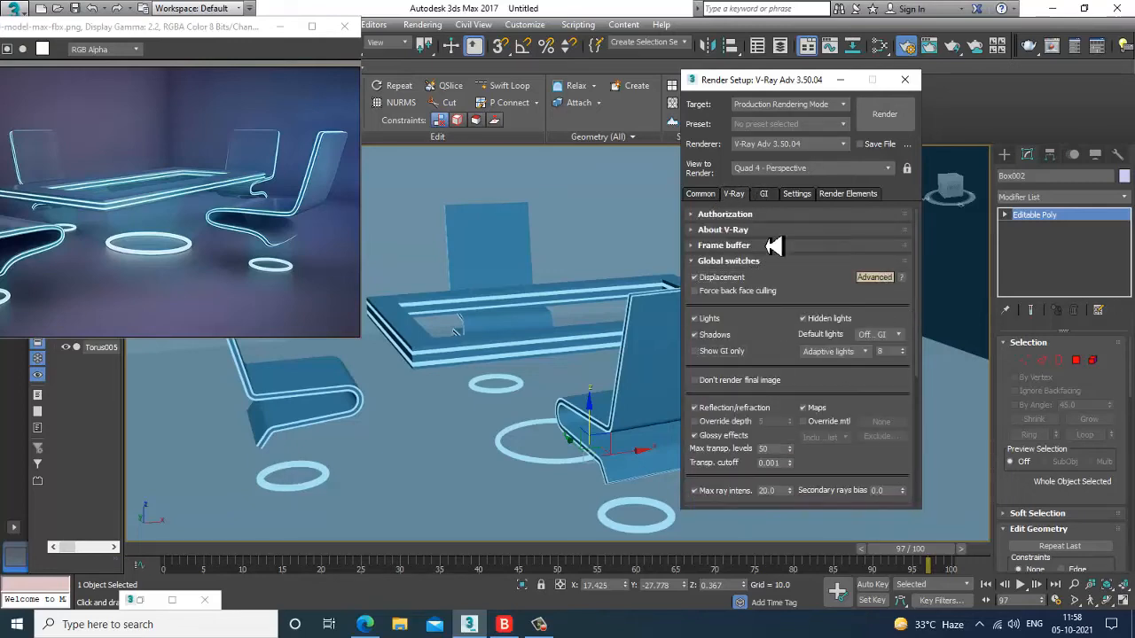
# Switch the image sampler settings to Advanced mode and expand the Image filter settings.
pyautogui.scroll(-3, 792, 321)
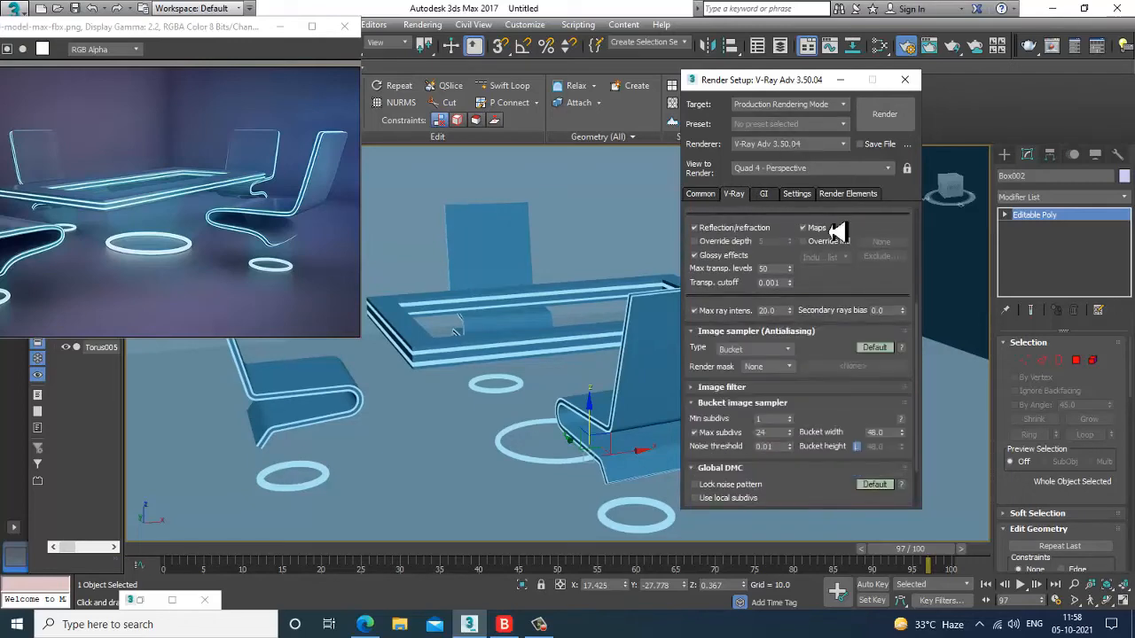
pyautogui.click(878, 350)
pyautogui.scroll(-2, 885, 329)
pyautogui.click(752, 331)
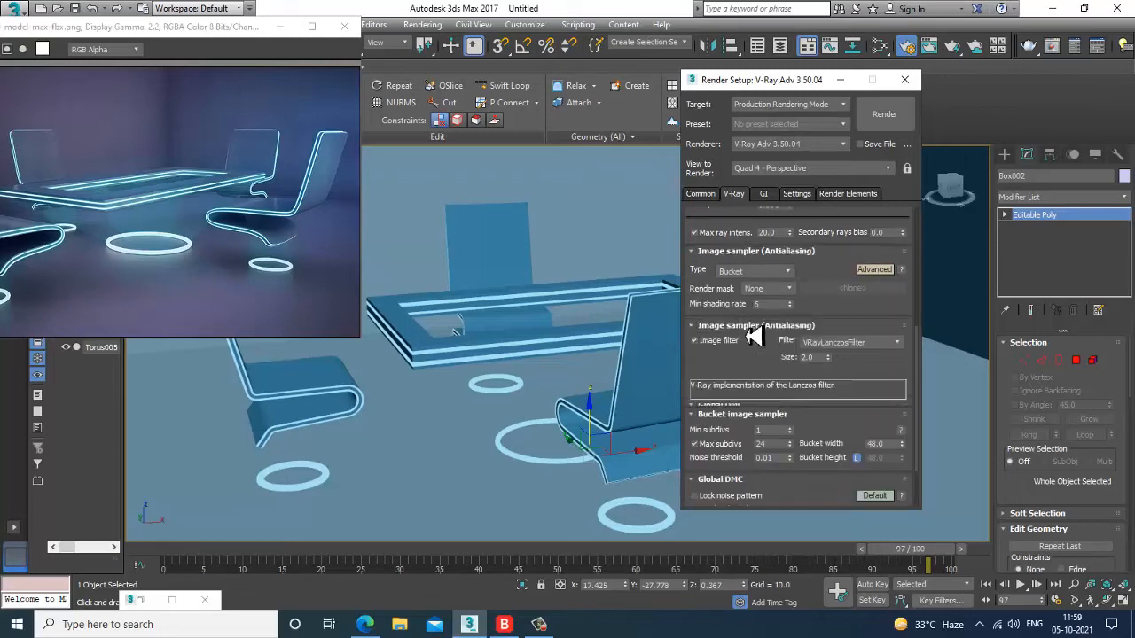
# Set the image filter to Catmull-Rom and enable the GI environment in the V-Ray environment settings.
pyautogui.click(853, 344)
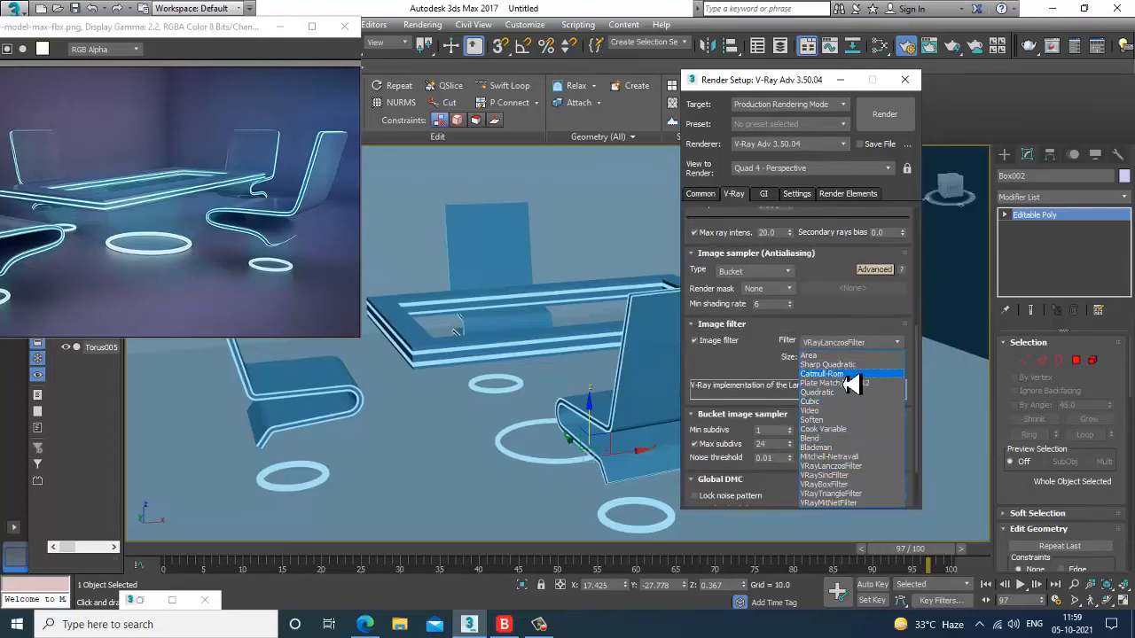
pyautogui.click(847, 375)
pyautogui.scroll(-2, 781, 399)
pyautogui.click(734, 470)
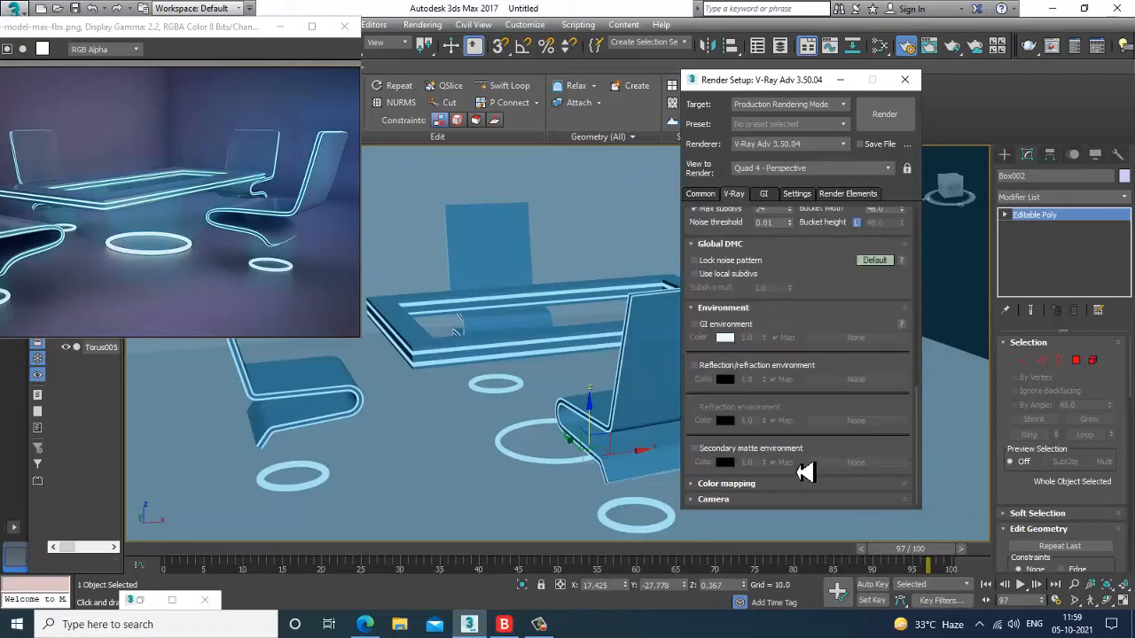
pyautogui.click(714, 325)
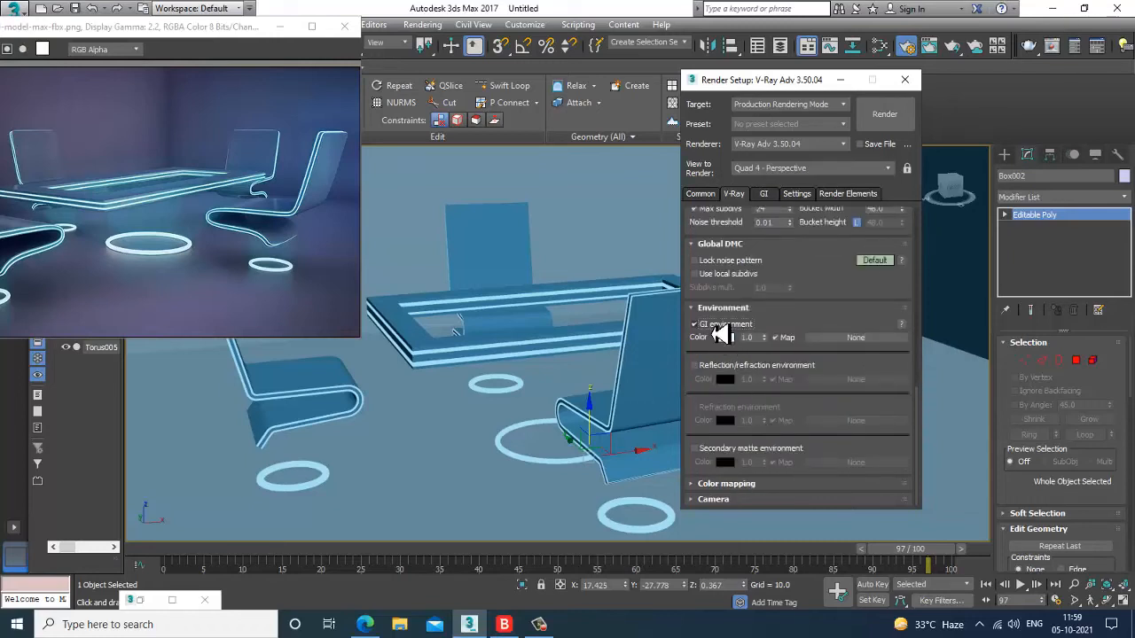
# Set the color mapping type to Exponential and start a render of the perspective view.
pyautogui.click(743, 488)
pyautogui.click(750, 453)
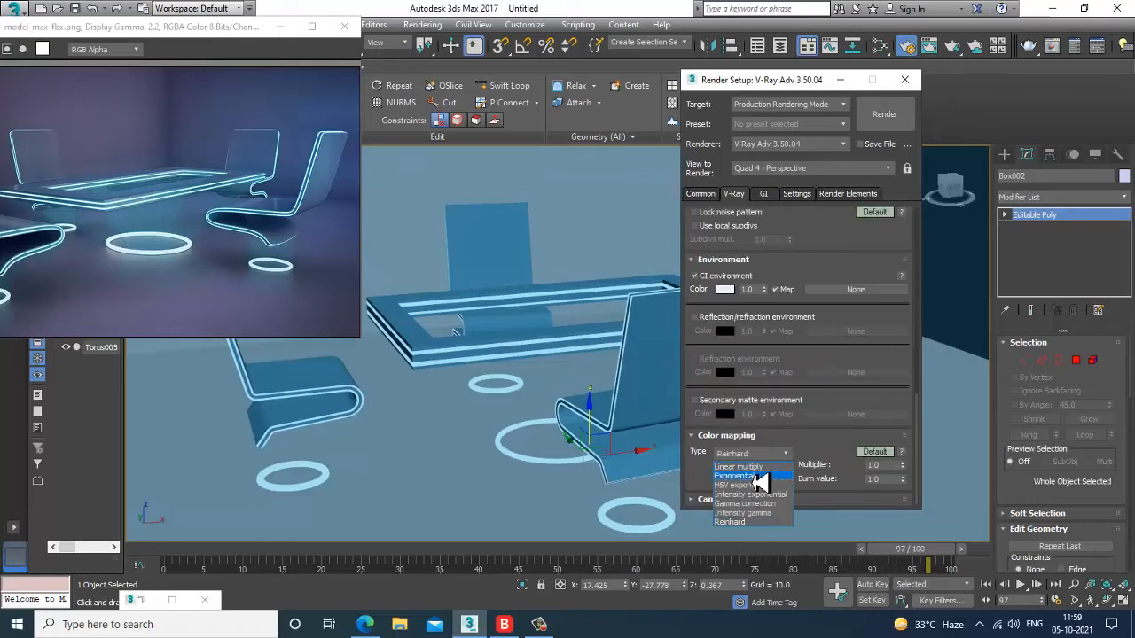
pyautogui.click(745, 476)
pyautogui.click(765, 195)
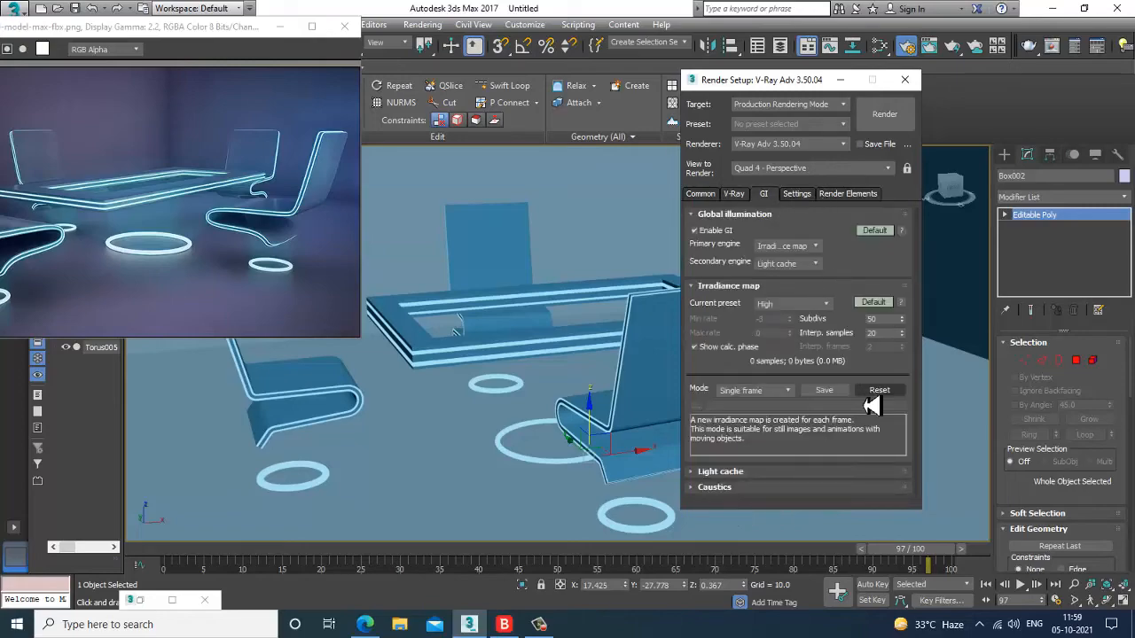
pyautogui.click(875, 114)
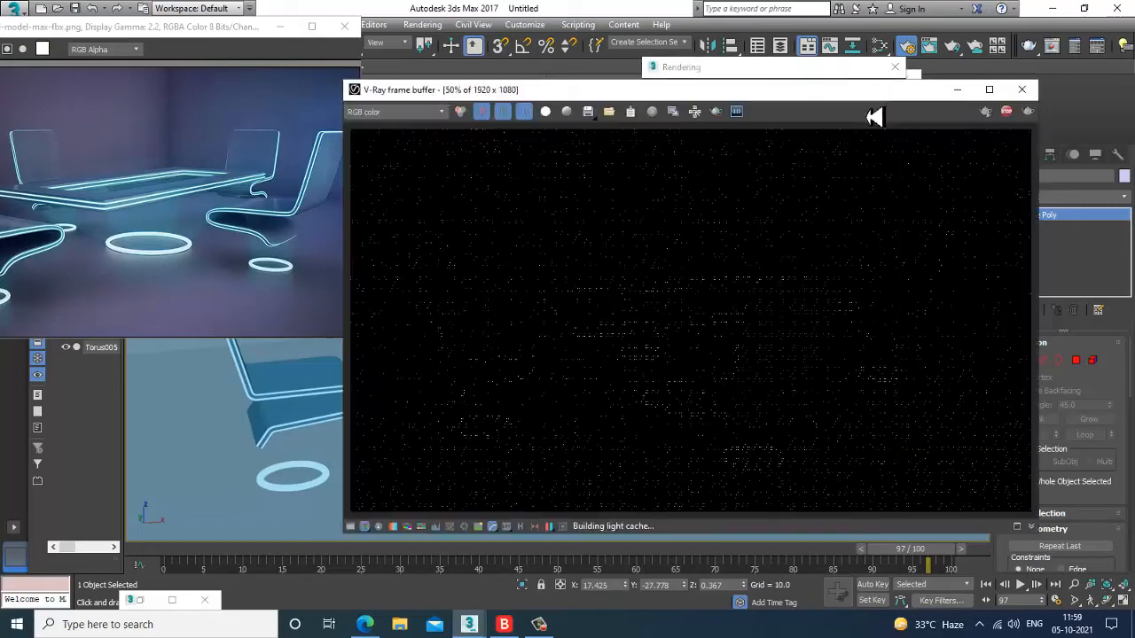